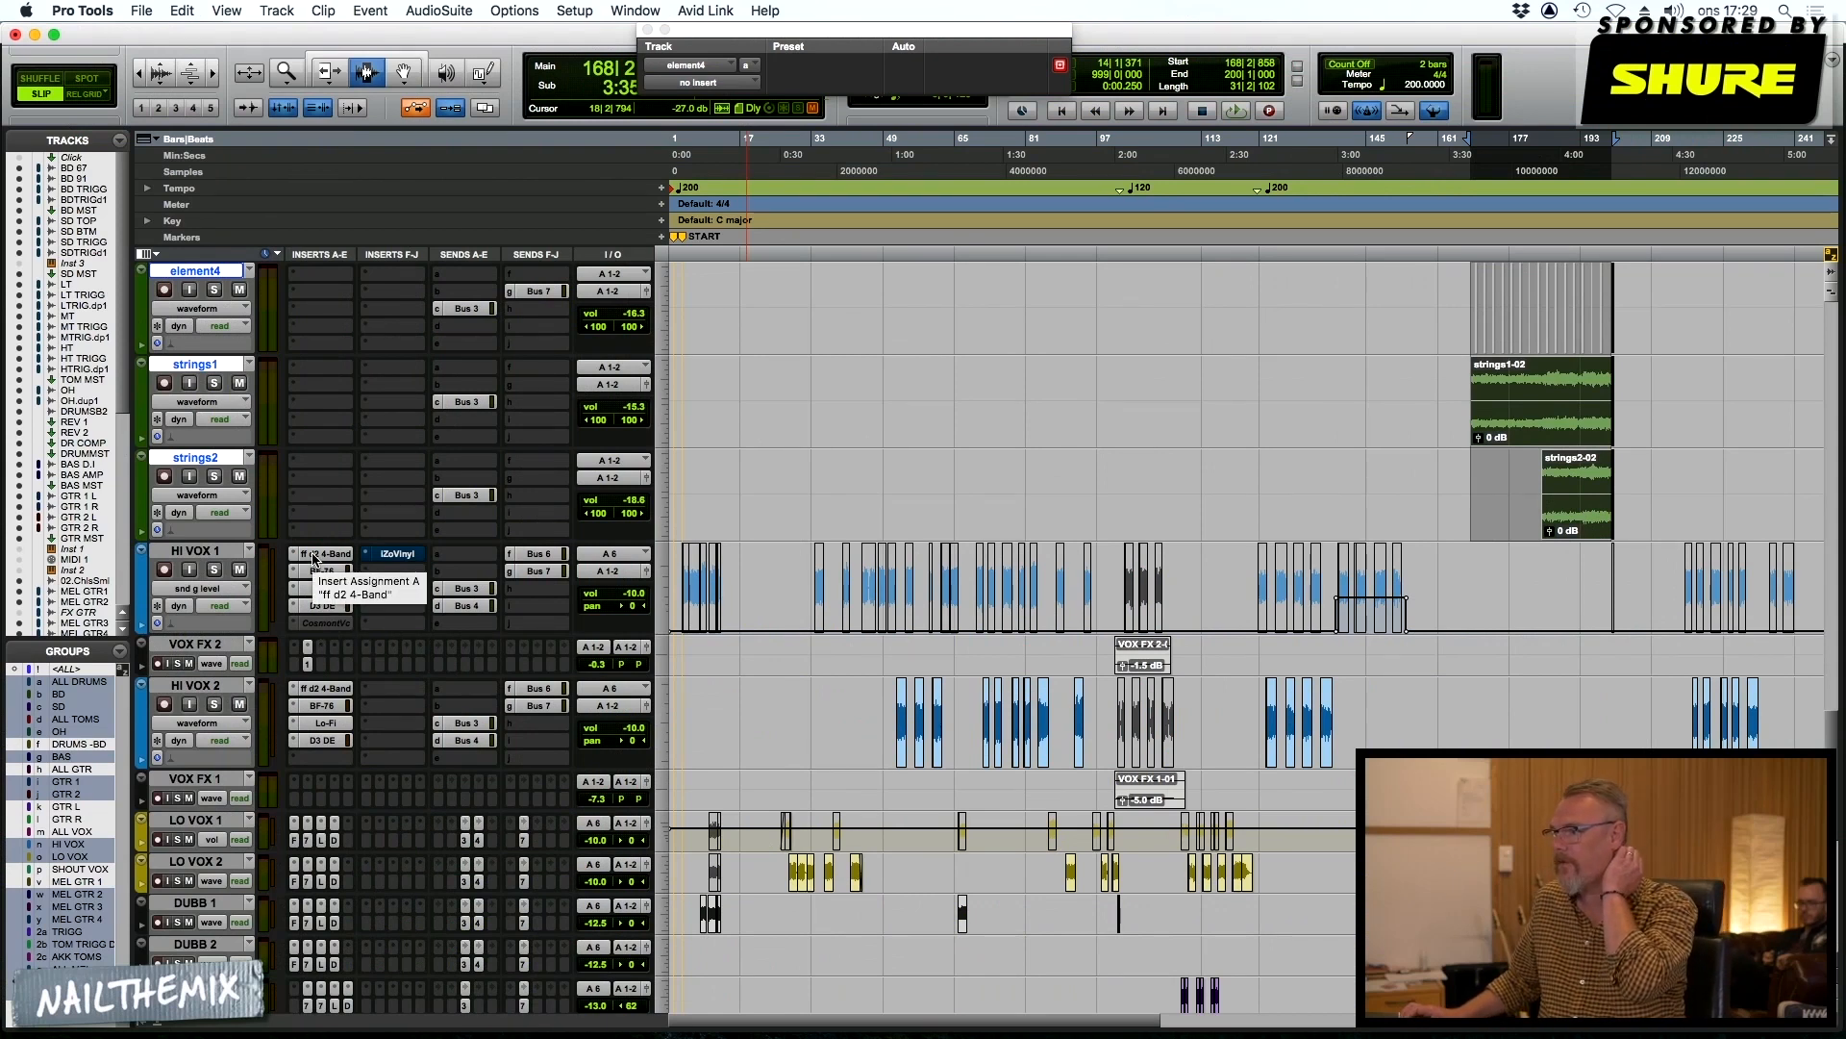
Place the playback position in the HI VOX 1 clips at about bar 43 and solo the high vocals
{"action": "left_click", "coordinate": [682, 580]}
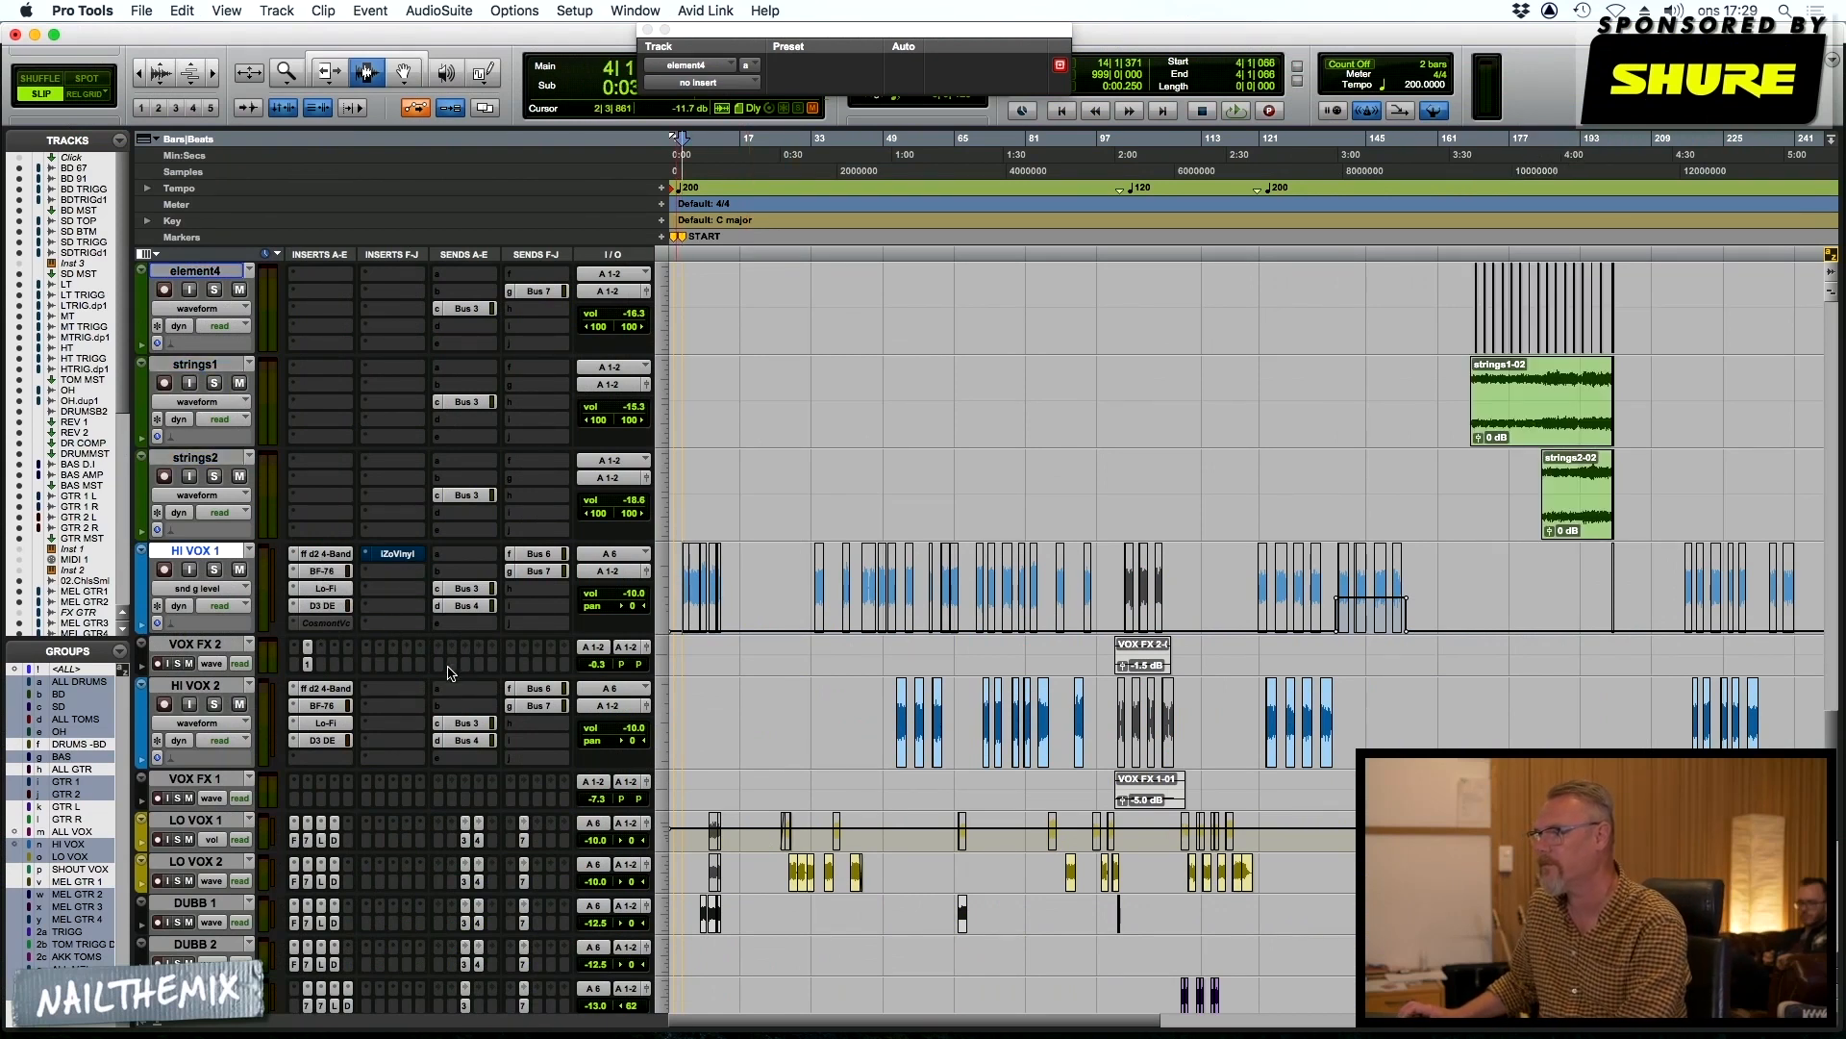
{"action": "left_click", "coordinate": [860, 607]}
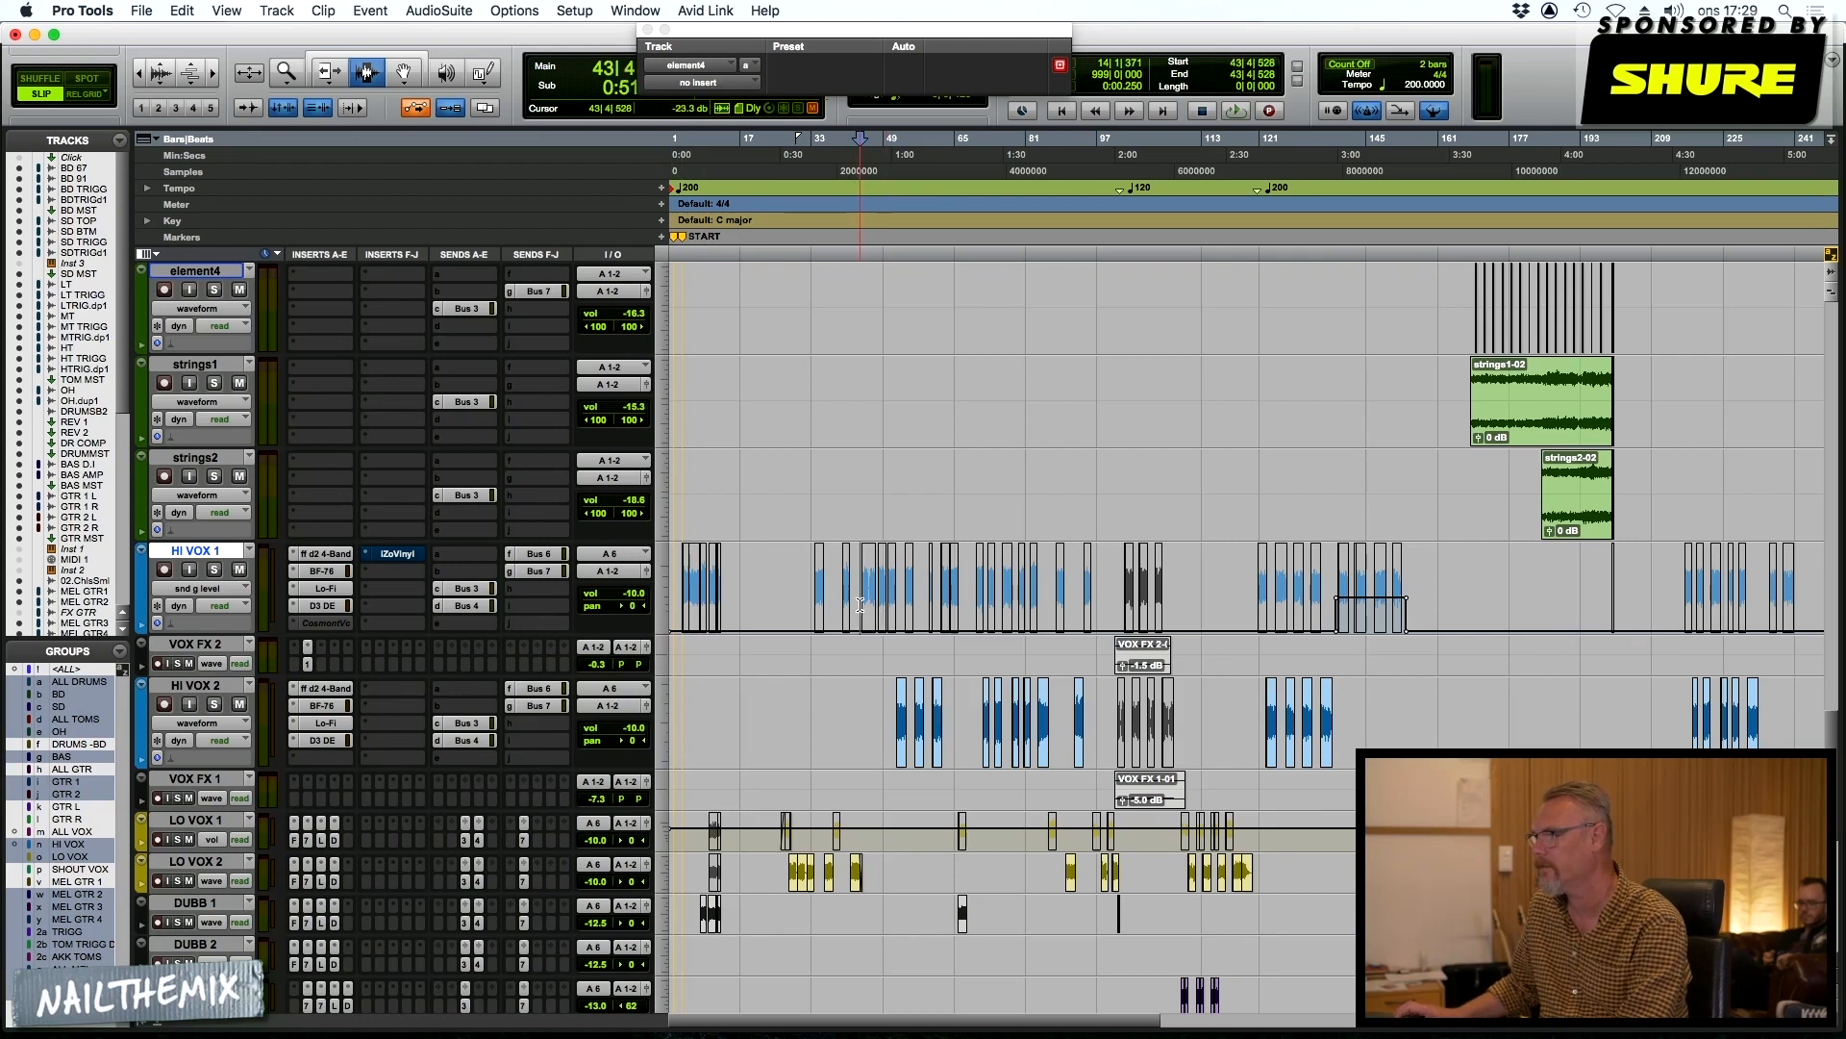
{"action": "left_click", "coordinate": [215, 570]}
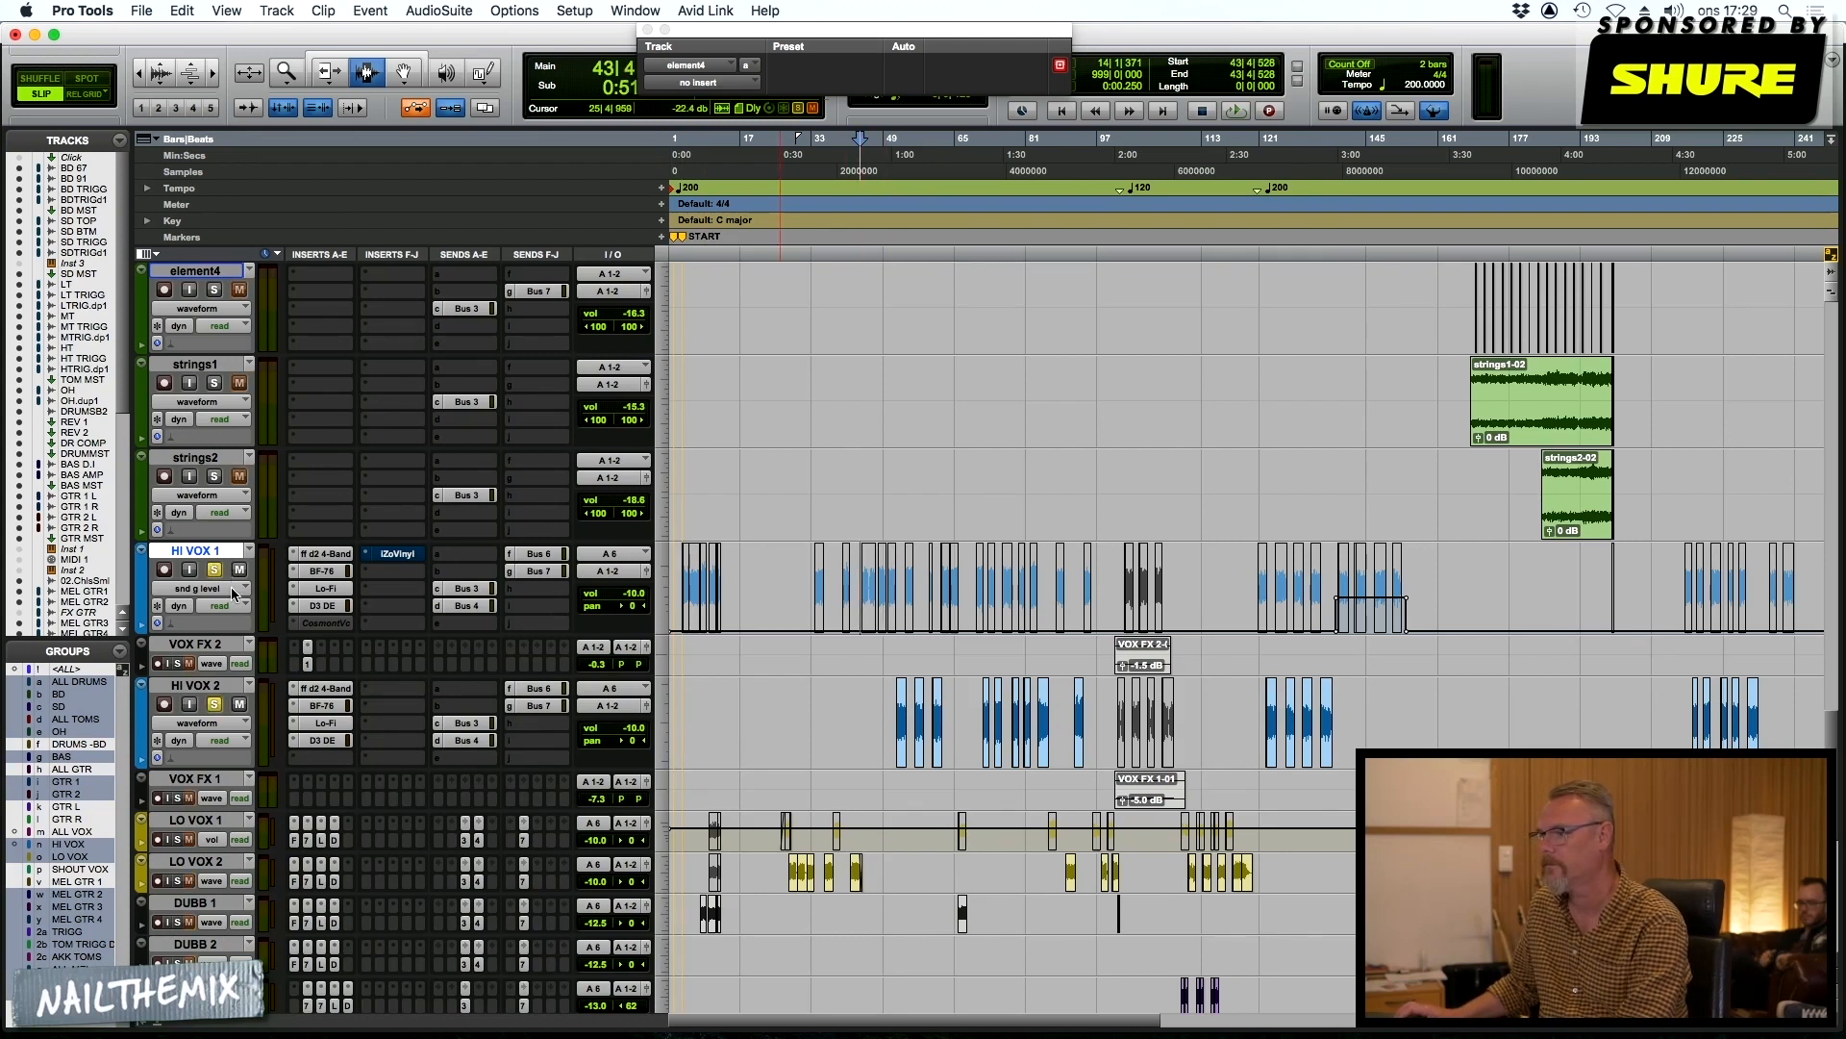
Bypass the active BF-76, Lo-Fi, DeEsser and 4-band EQ inserts on HI VOX 1 and HI VOX 2
{"action": "left_click", "coordinate": [322, 571], "text": "super"}
{"action": "left_click", "coordinate": [323, 589], "text": "super"}
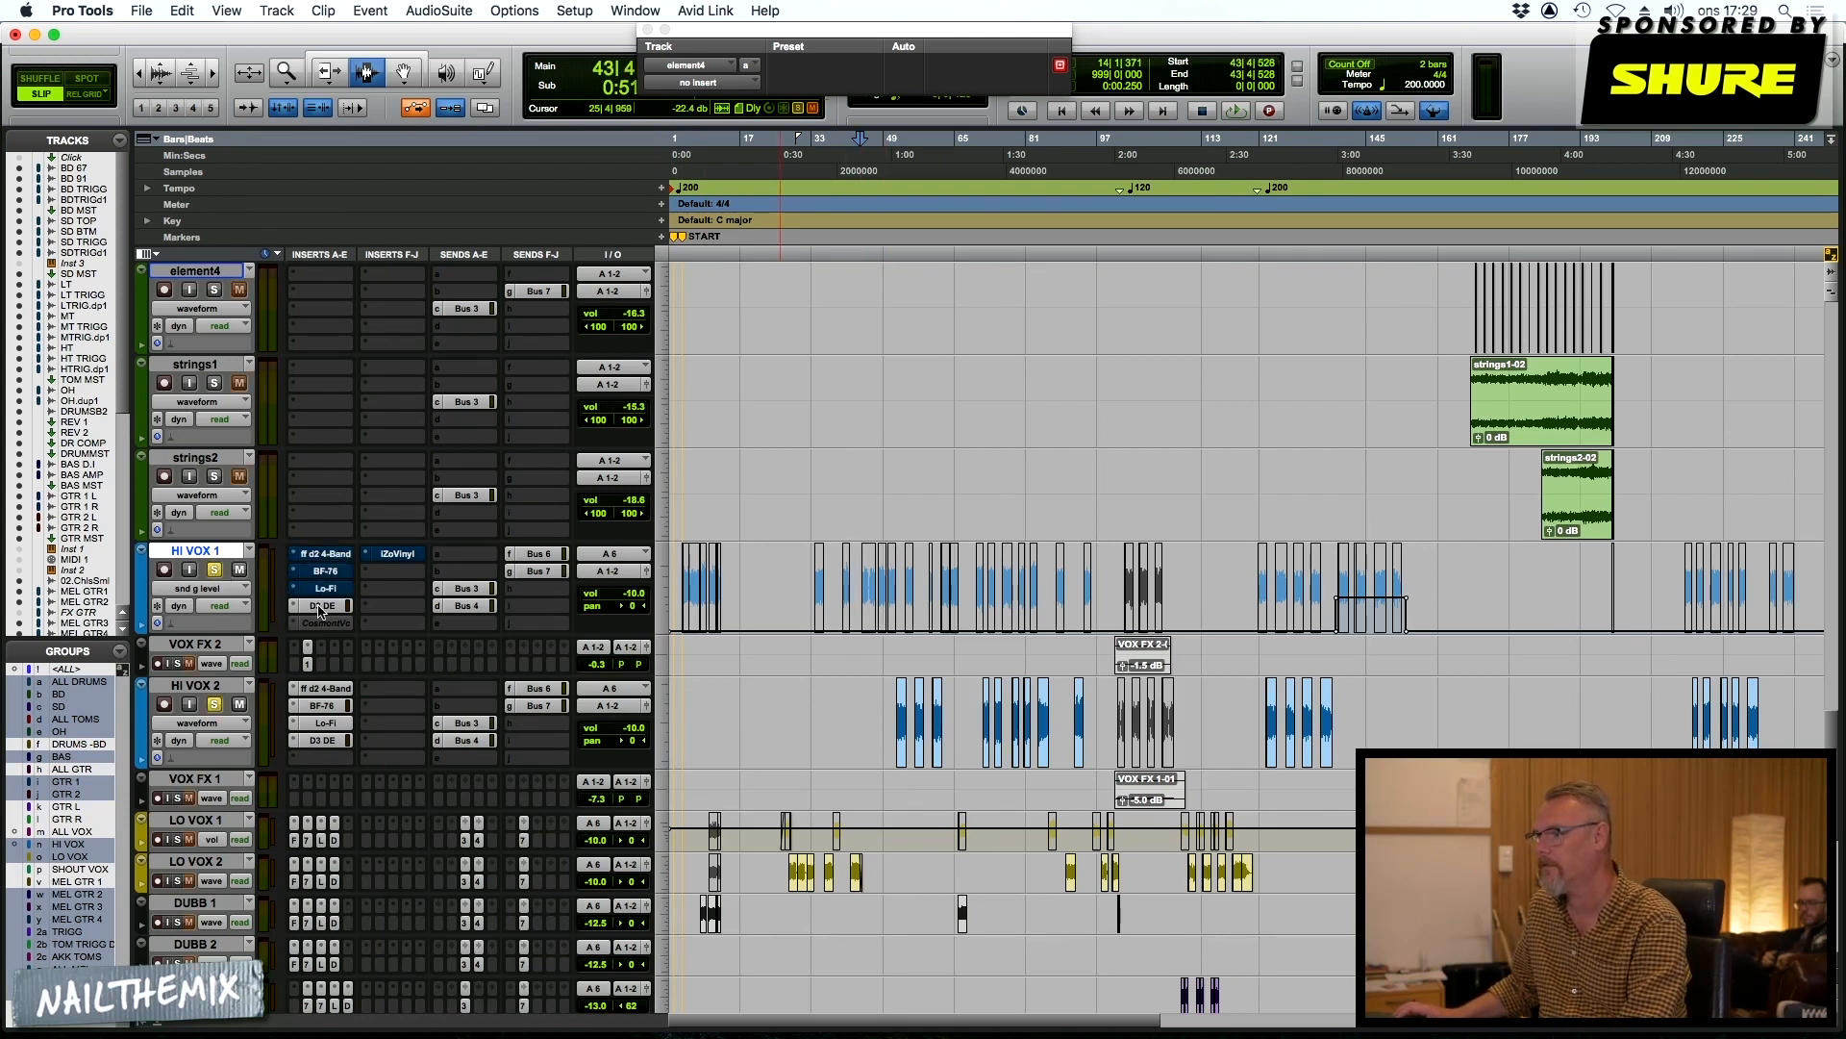
{"action": "left_click", "coordinate": [322, 606], "text": "super"}
{"action": "left_click", "coordinate": [312, 689], "text": "super"}
{"action": "left_click", "coordinate": [322, 706], "text": "super"}
{"action": "left_click", "coordinate": [324, 723], "text": "super"}
{"action": "left_click", "coordinate": [324, 741], "text": "super"}
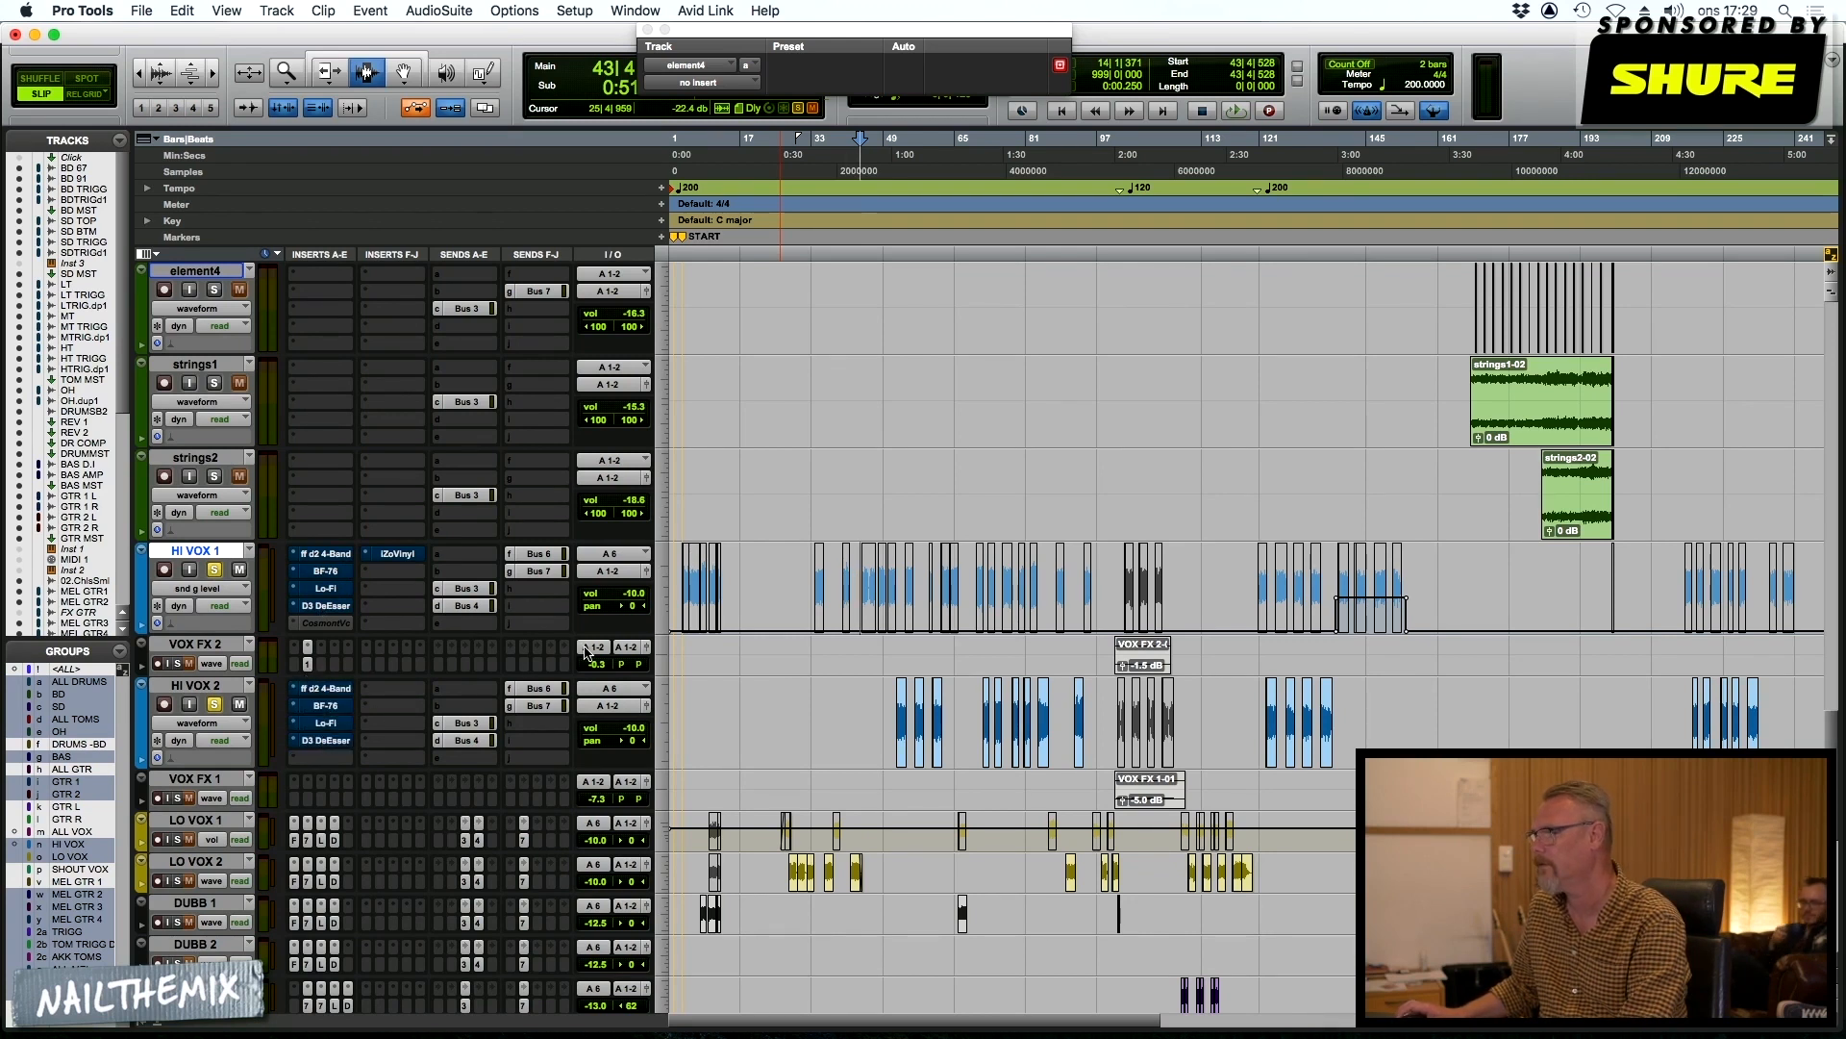
Play the soloed vocals from bar 43 and mute the REV and DEALY return tracks to hear them dry
{"action": "key", "text": "space"}
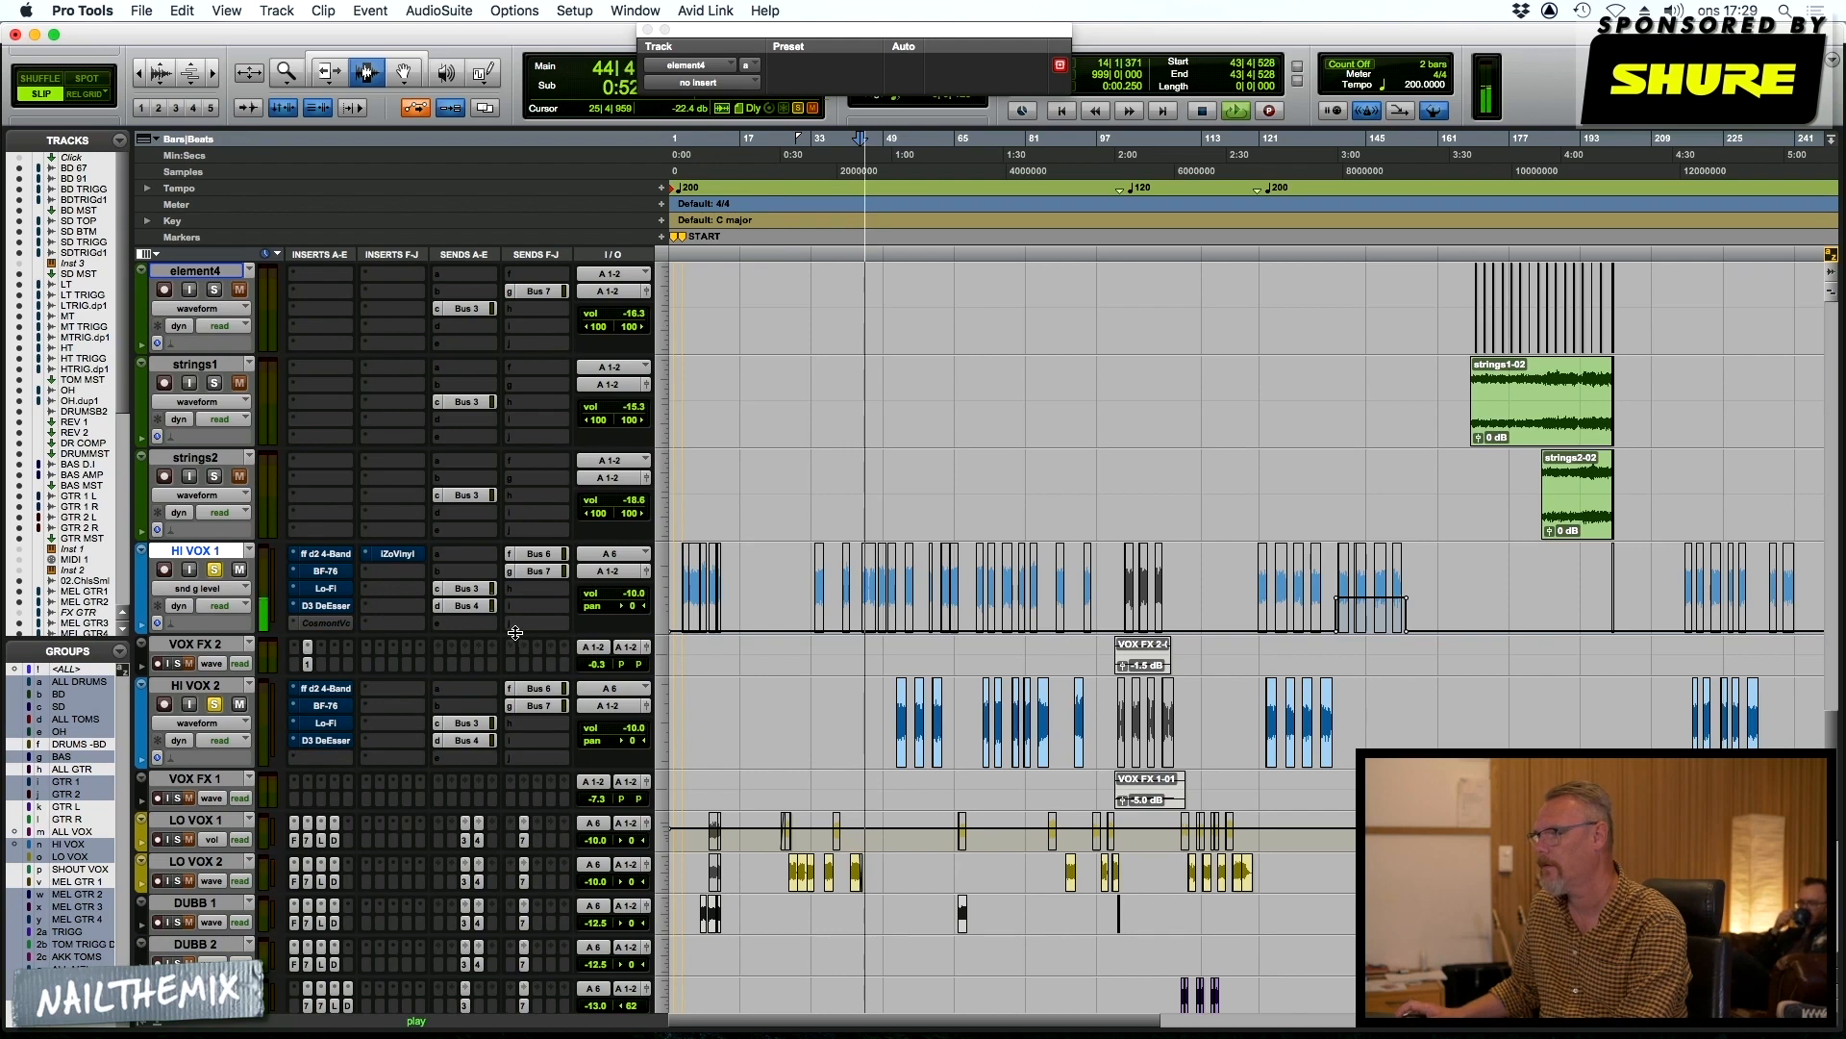
{"action": "scroll", "coordinate": [328, 966], "scroll_direction": "down", "scroll_amount": 10}
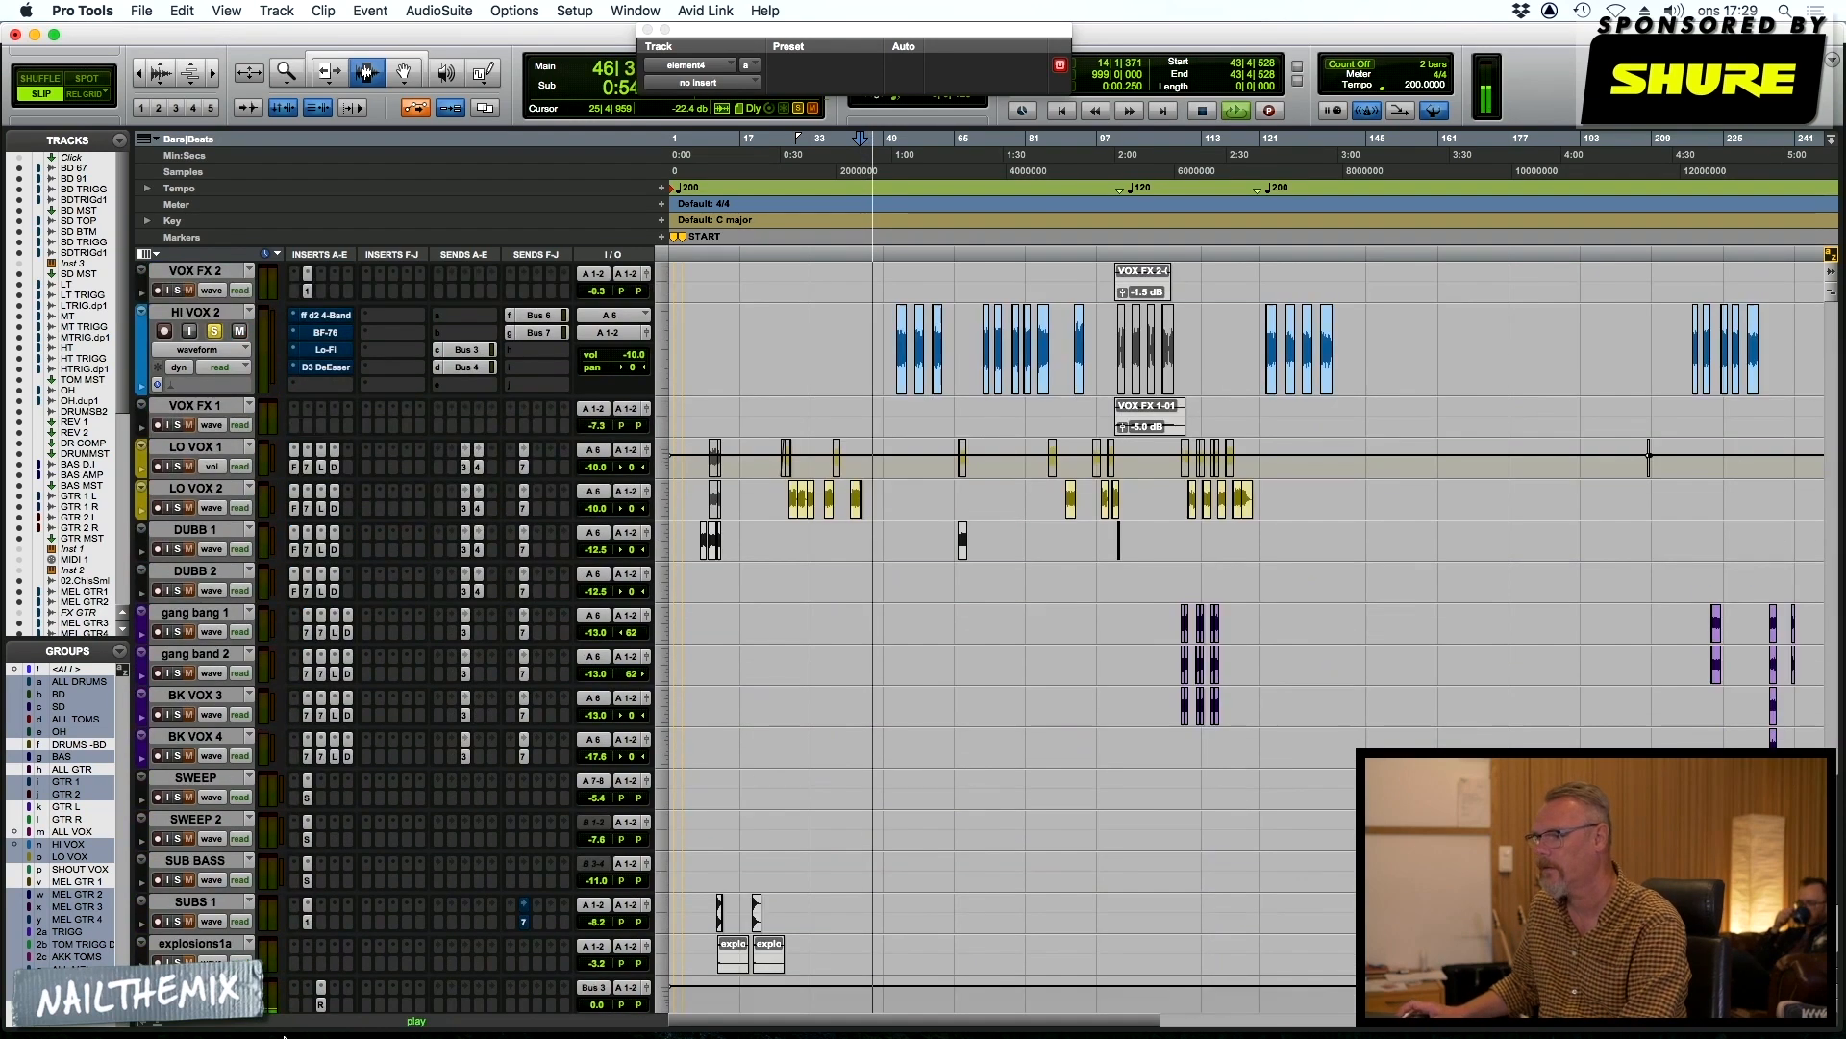
{"action": "scroll", "coordinate": [328, 967], "scroll_direction": "down", "scroll_amount": 3}
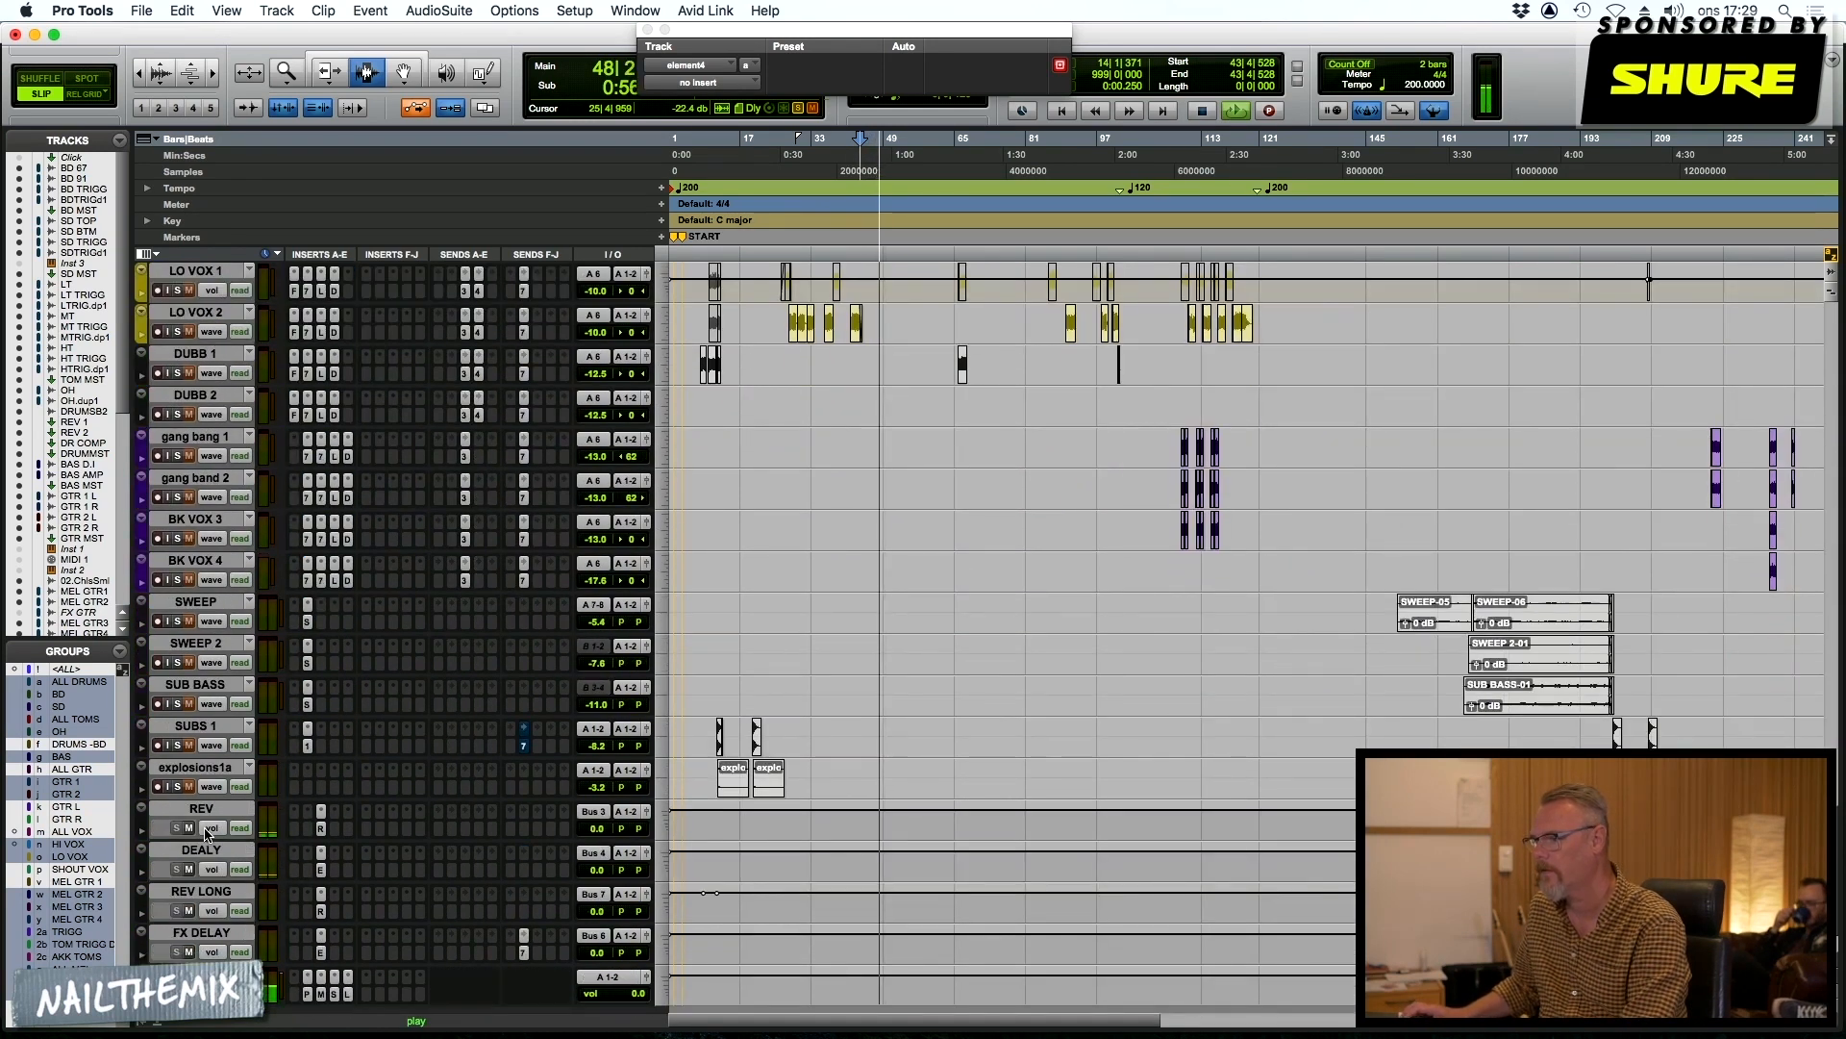
{"action": "left_click", "coordinate": [190, 828]}
{"action": "left_click", "coordinate": [189, 869]}
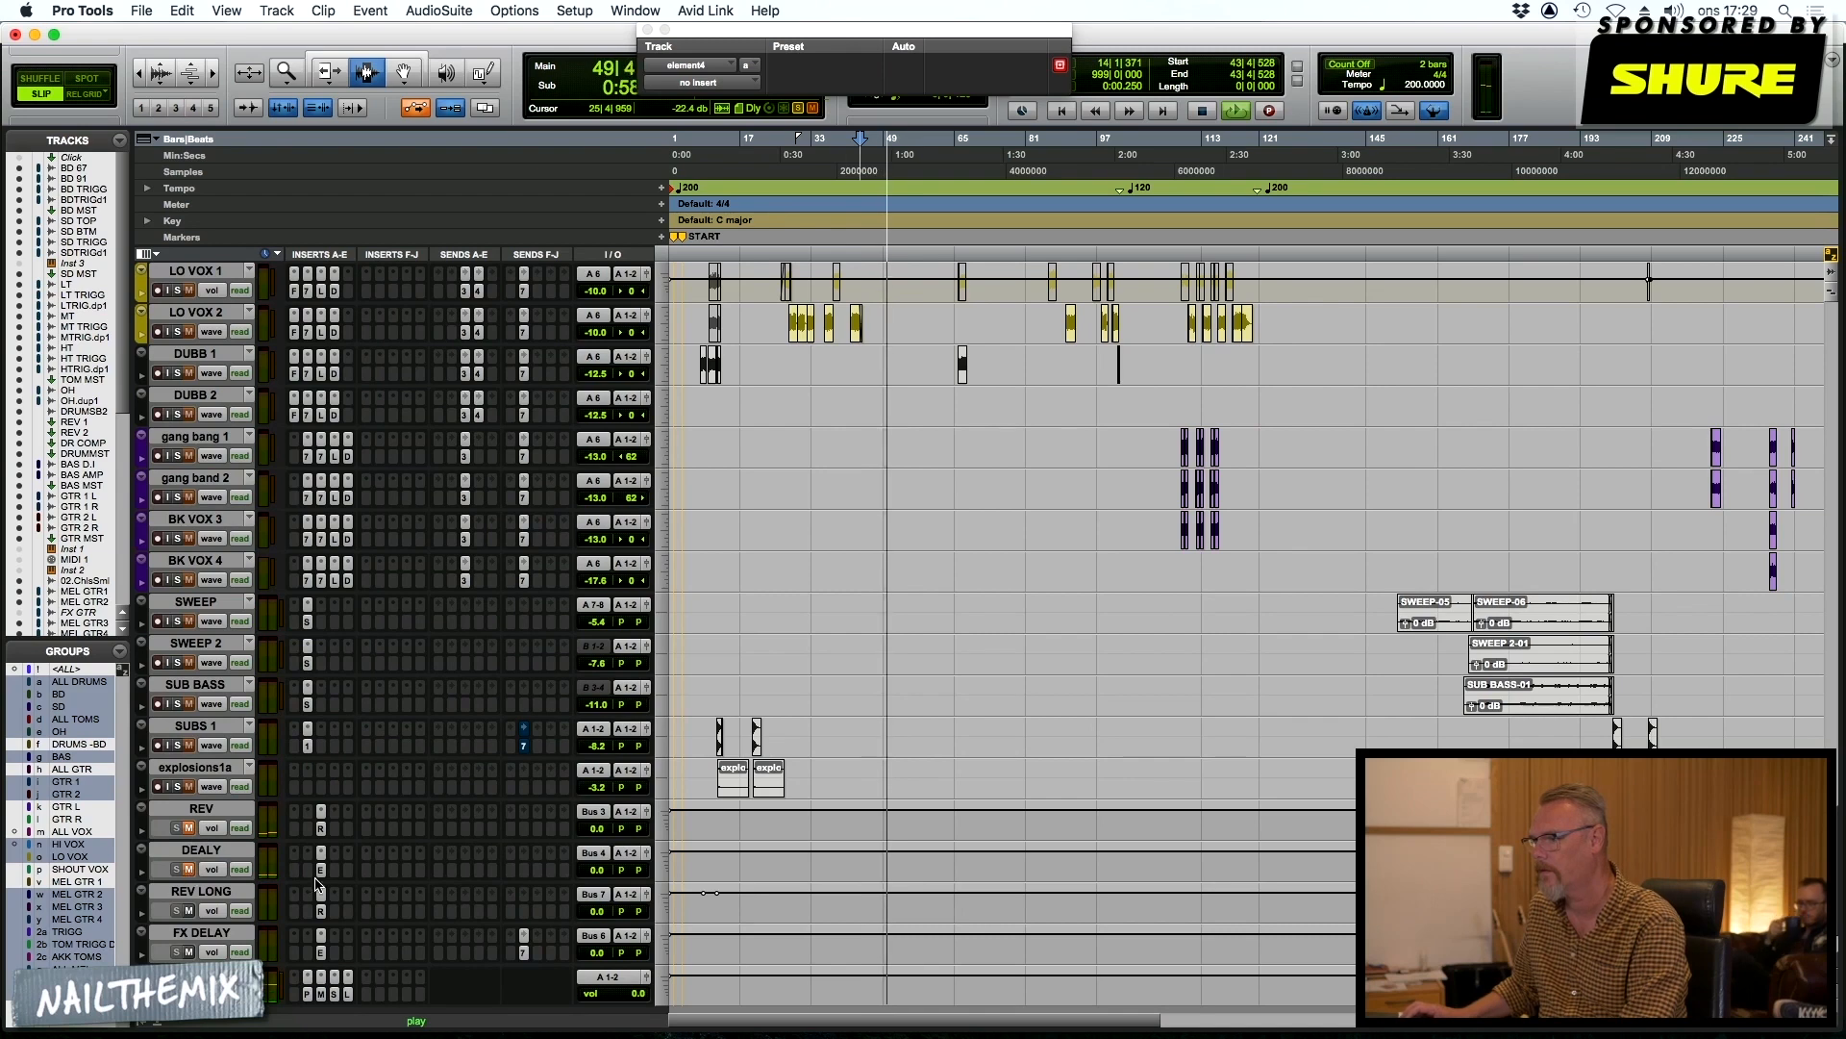
{"action": "scroll", "coordinate": [733, 753], "scroll_direction": "up", "scroll_amount": 10}
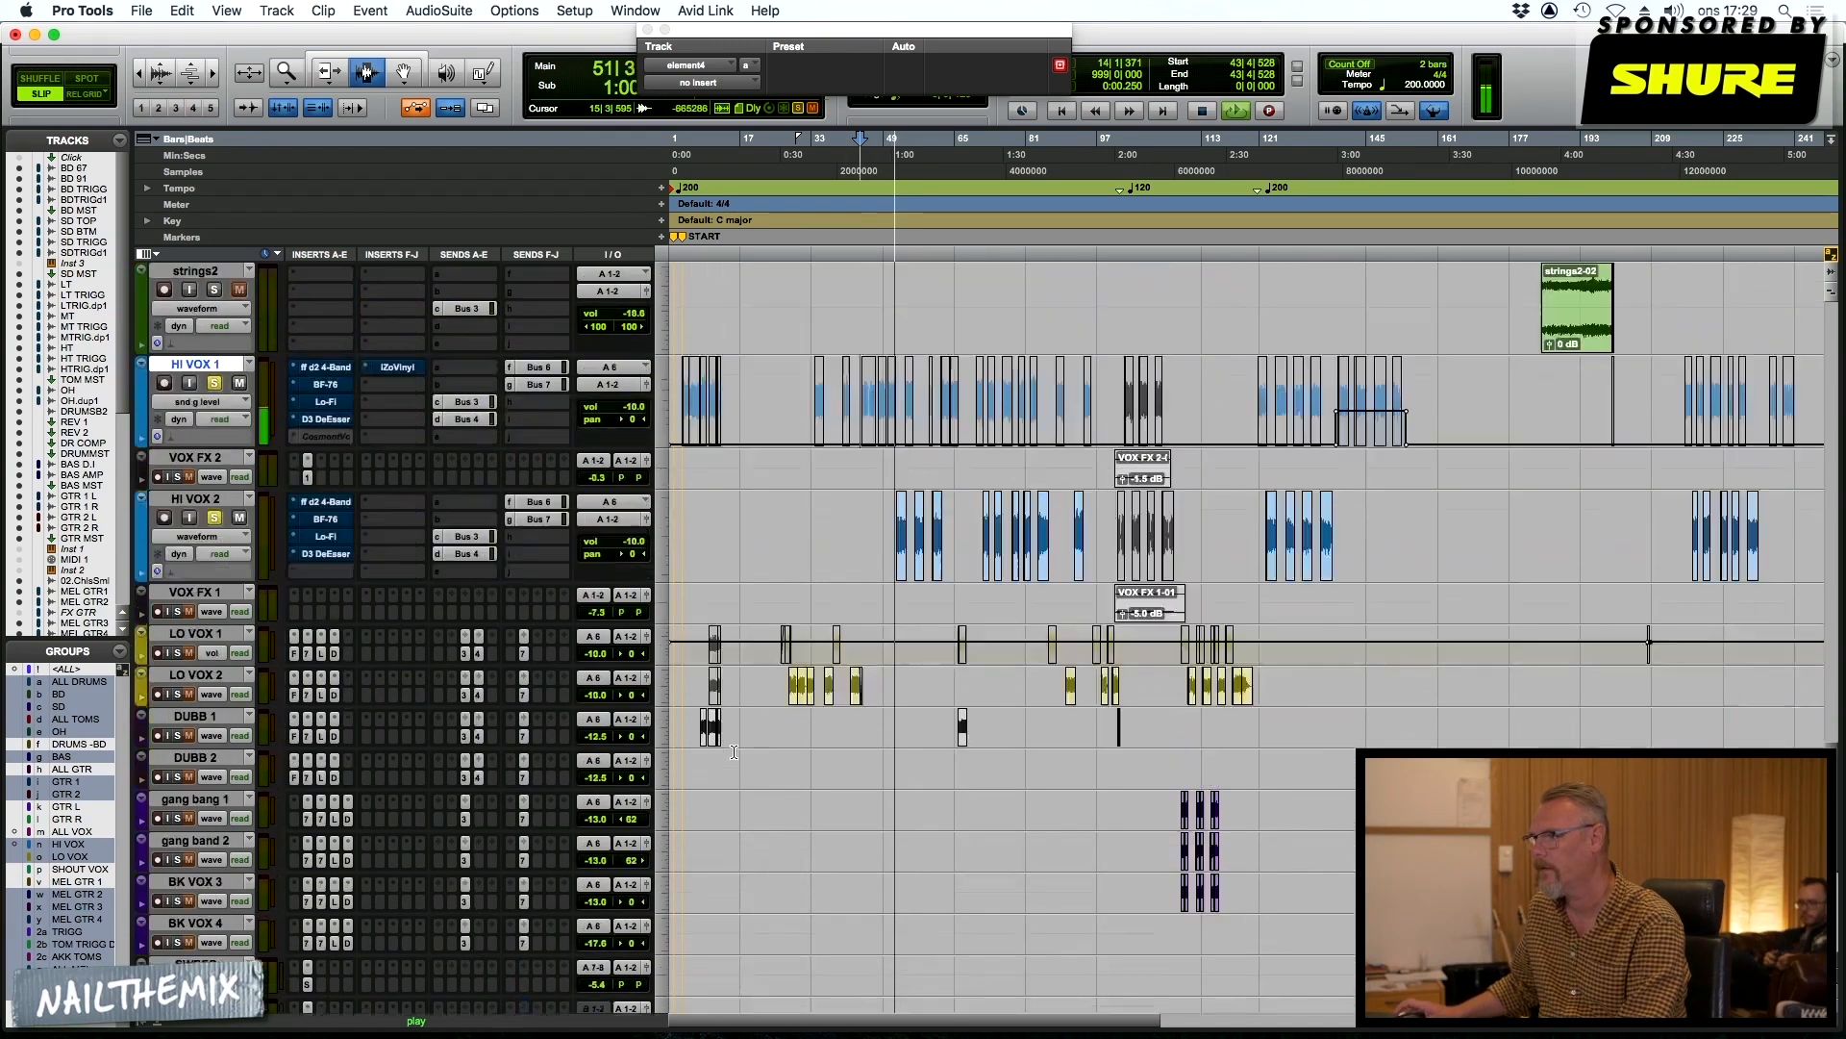
{"action": "scroll", "coordinate": [733, 751], "scroll_direction": "up", "scroll_amount": 2}
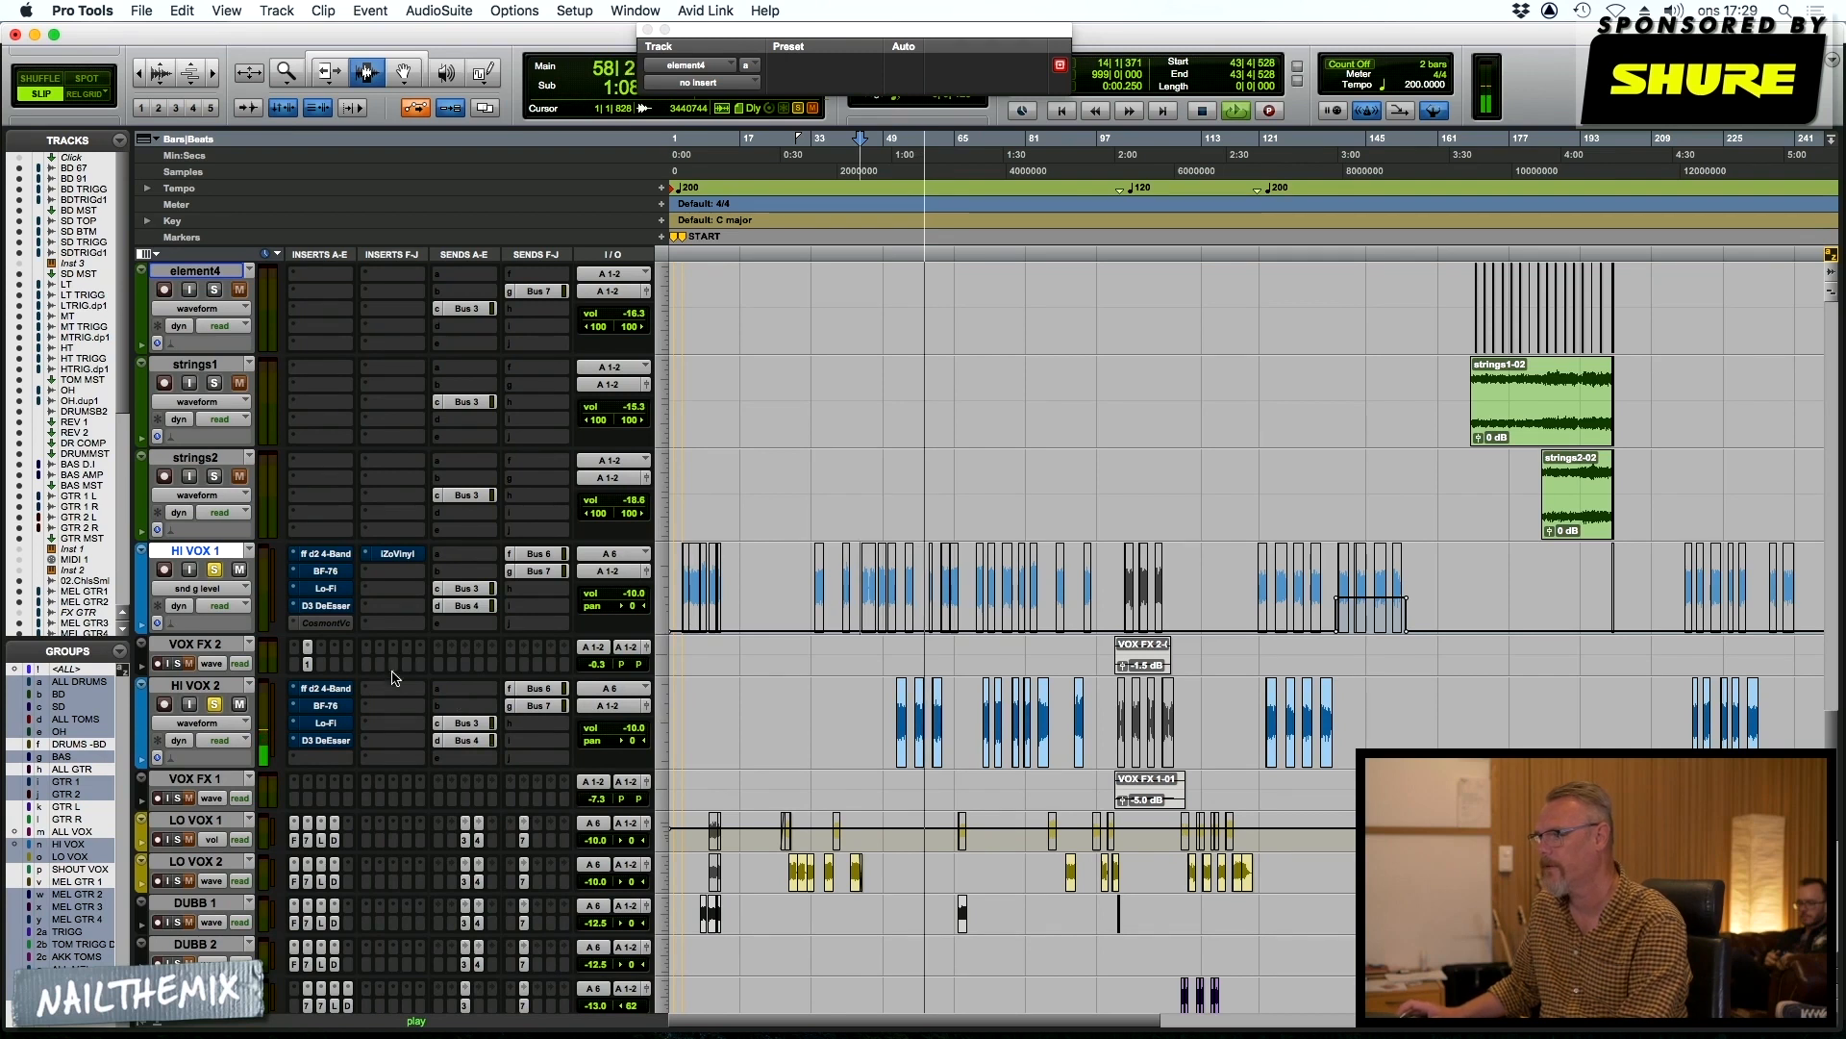
{"action": "key", "text": "space"}
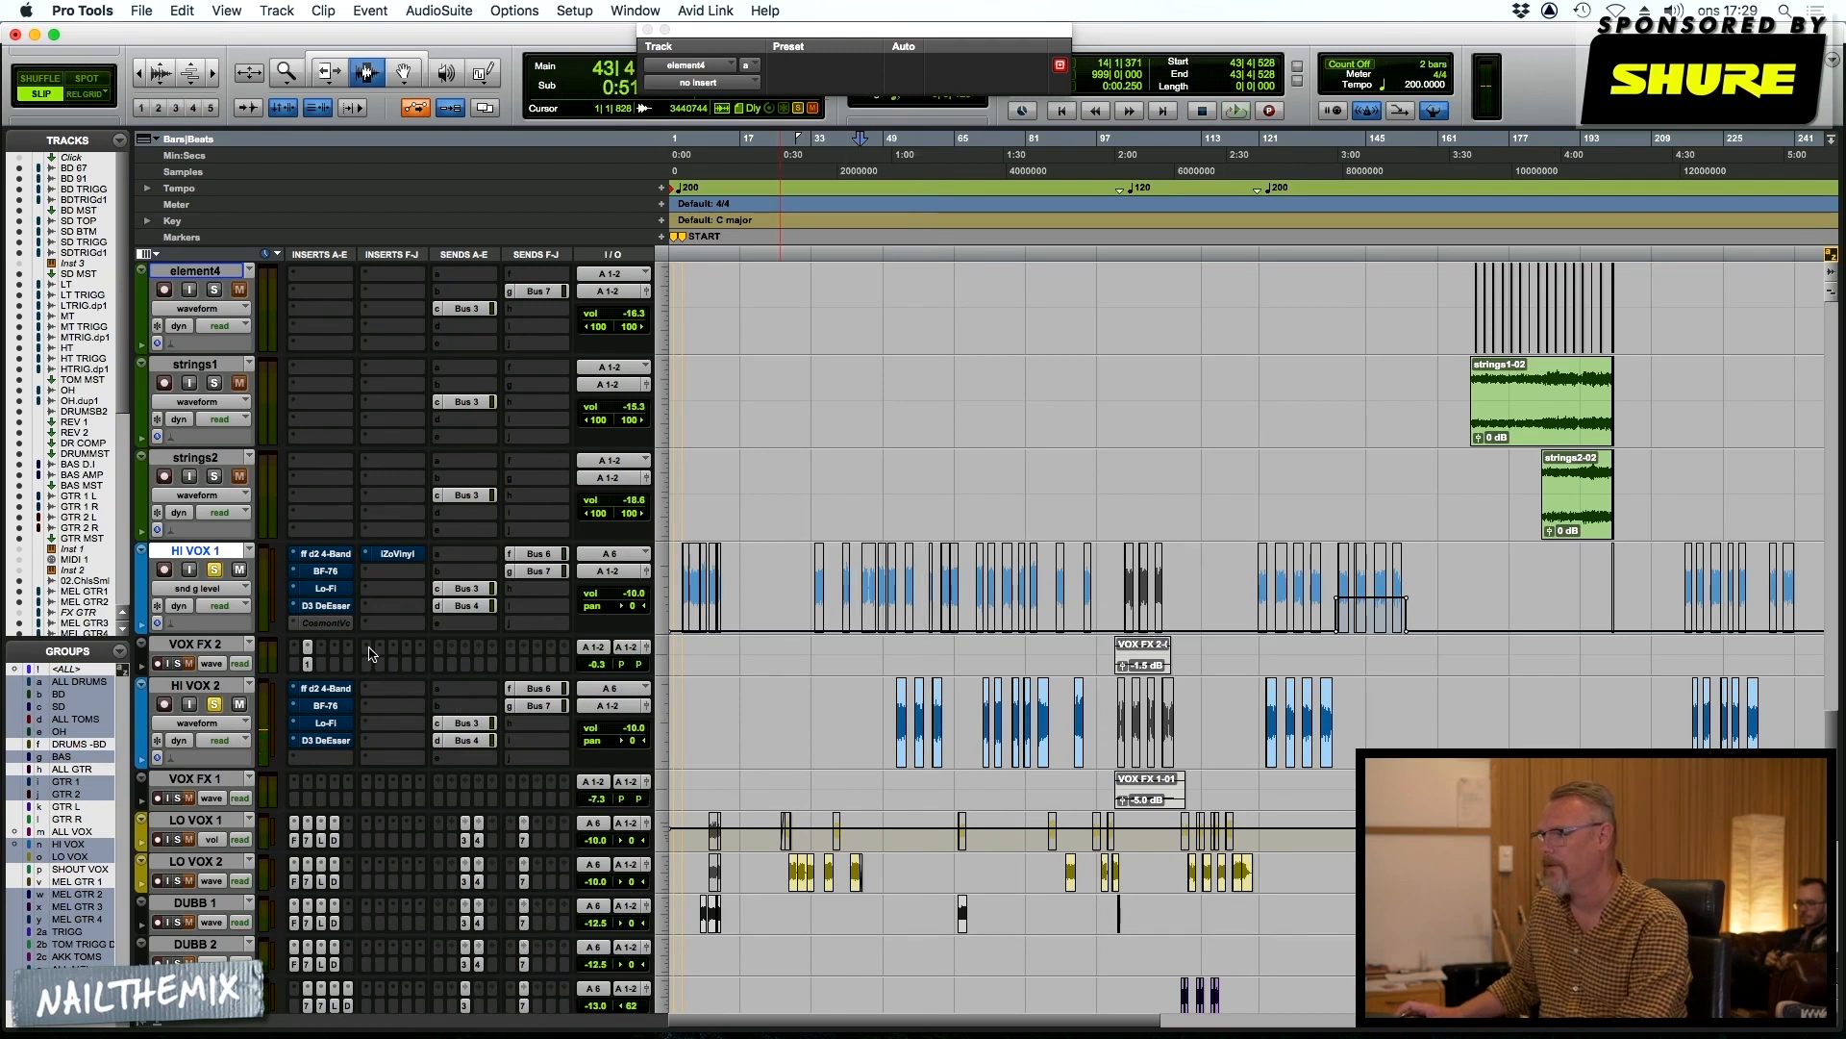
Re-enable the d2 4-band EQ and the BF-76 limiter on HI VOX 1, and audition the vocal through them
{"action": "left_click", "coordinate": [322, 556]}
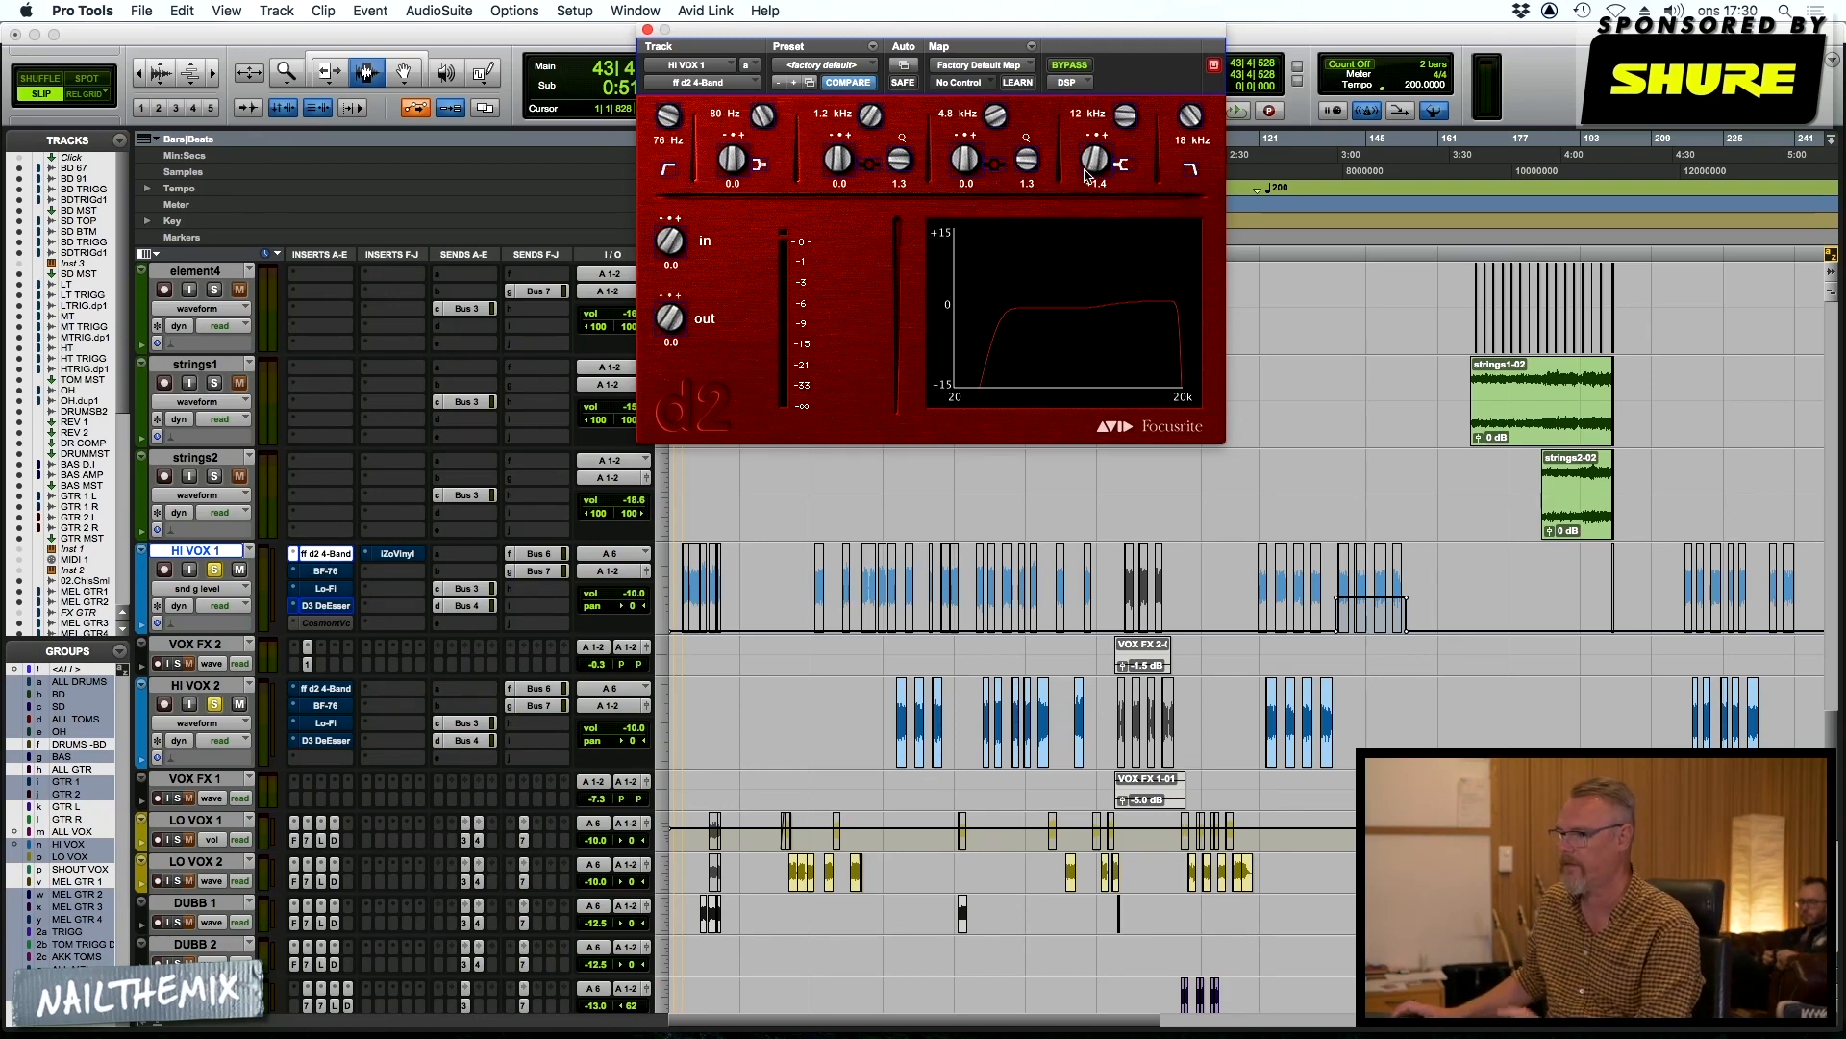
{"action": "left_click", "coordinate": [326, 572]}
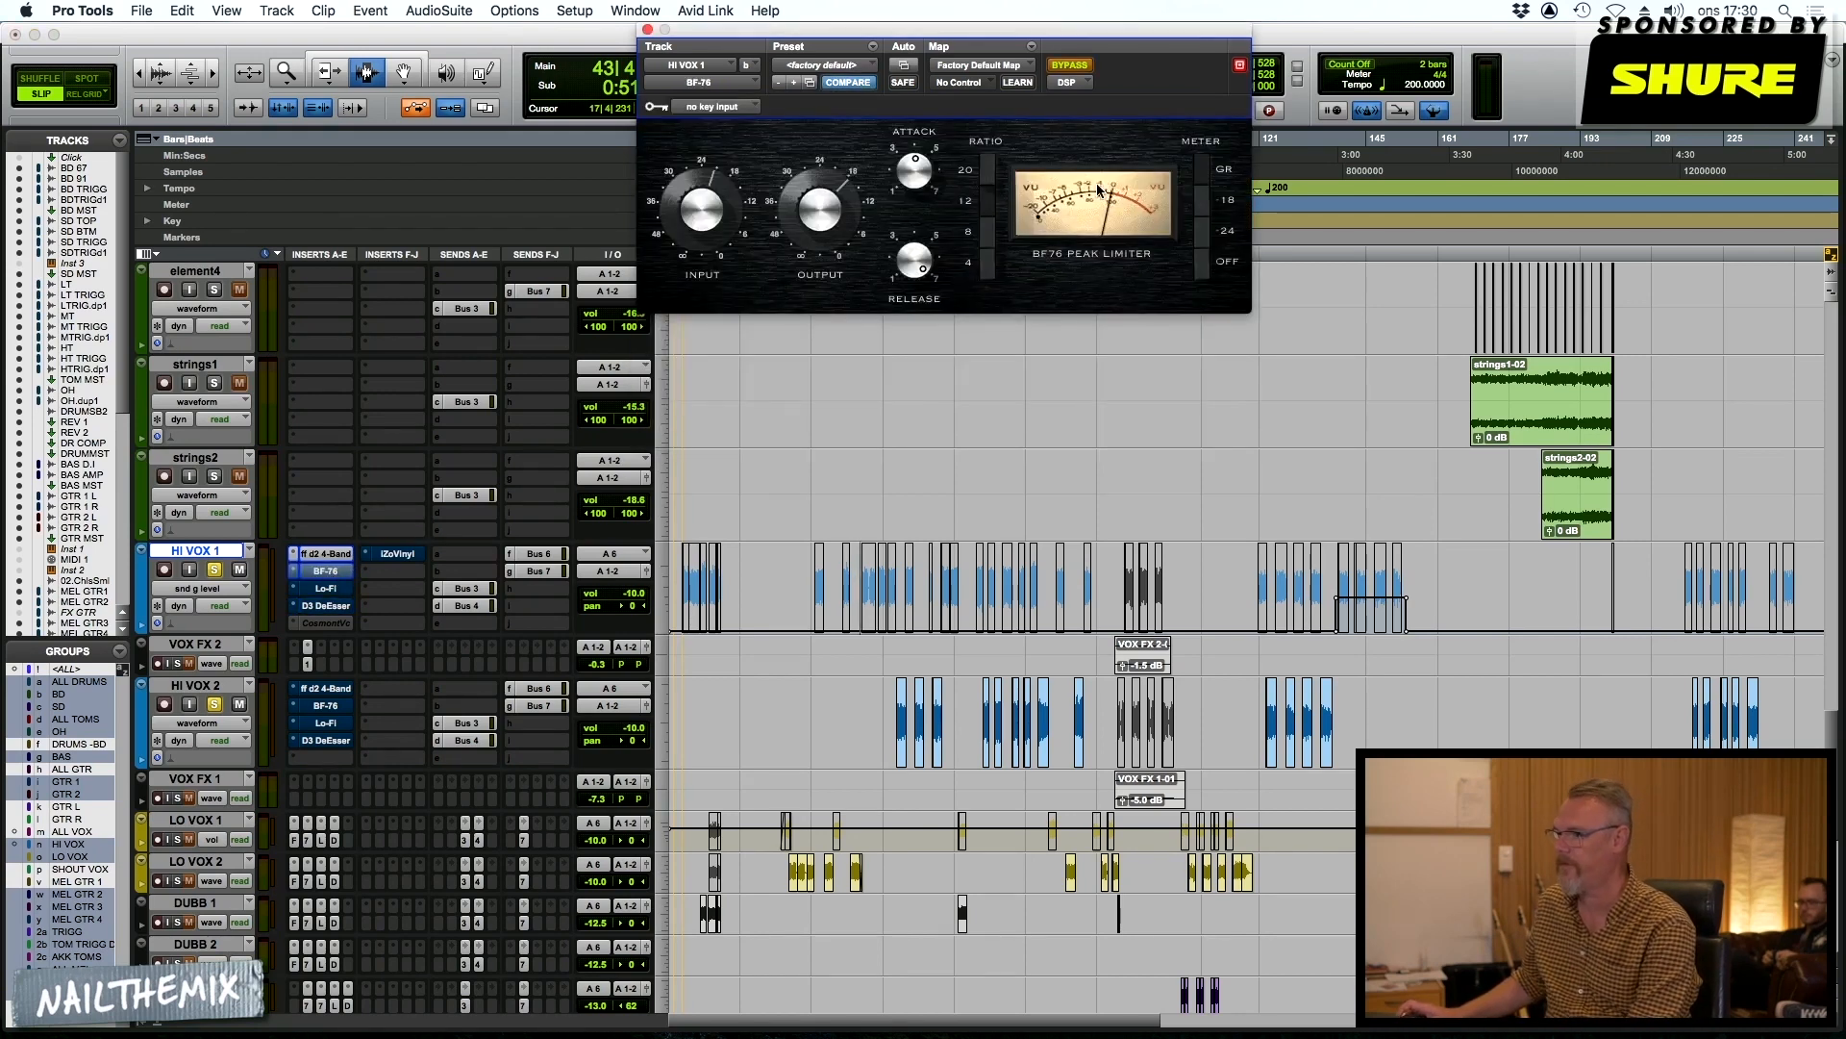
{"action": "left_click", "coordinate": [1073, 73]}
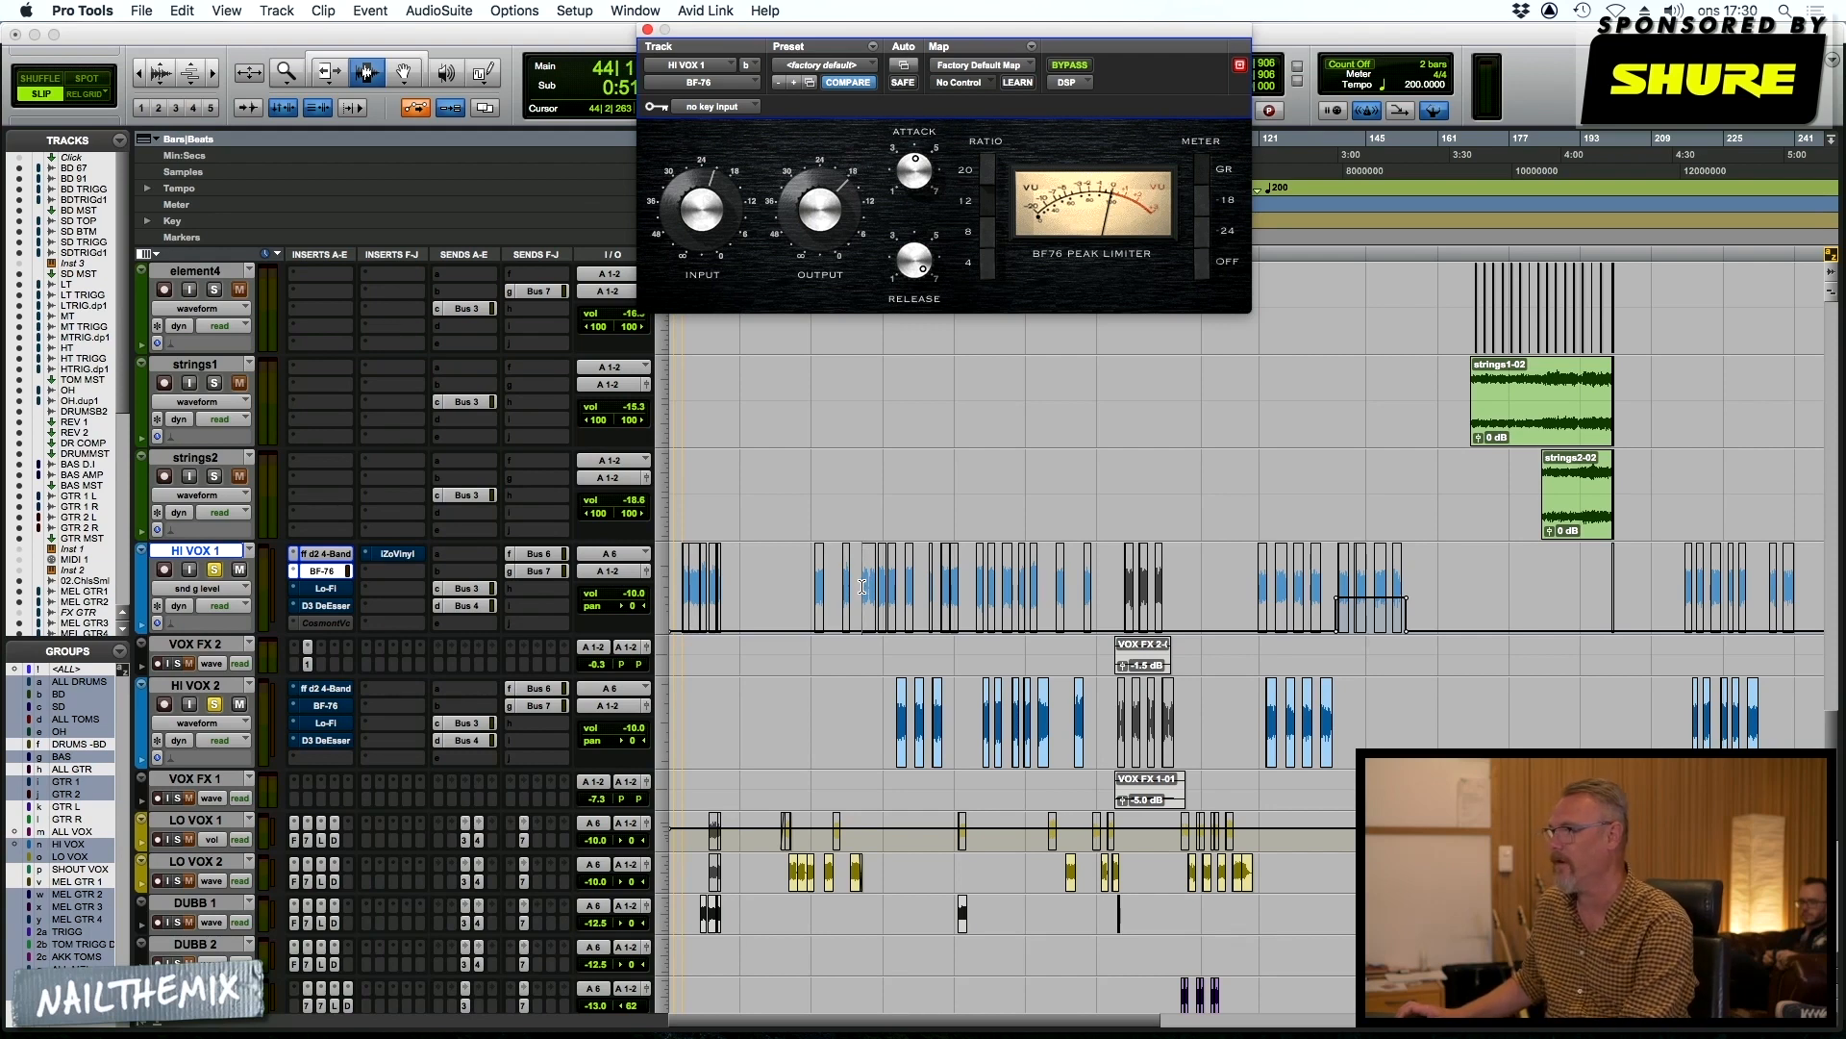
{"action": "key", "text": "space"}
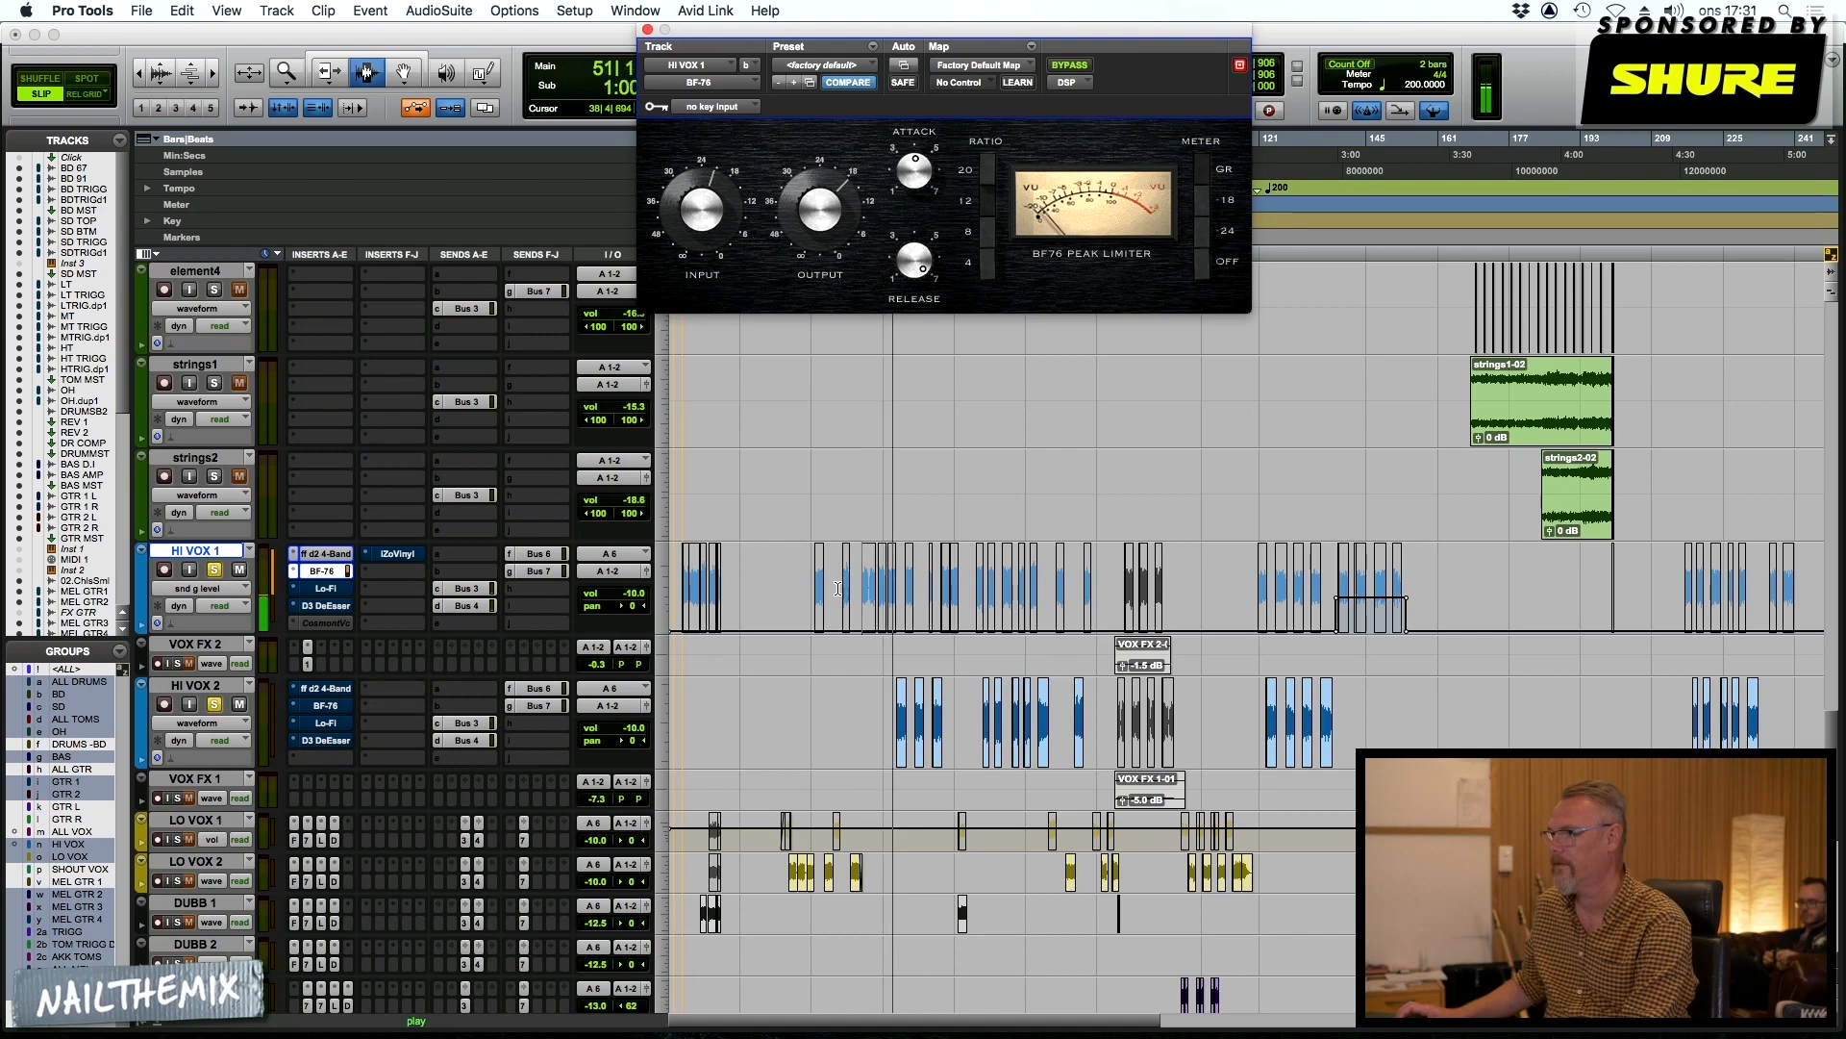
{"action": "key", "text": "space"}
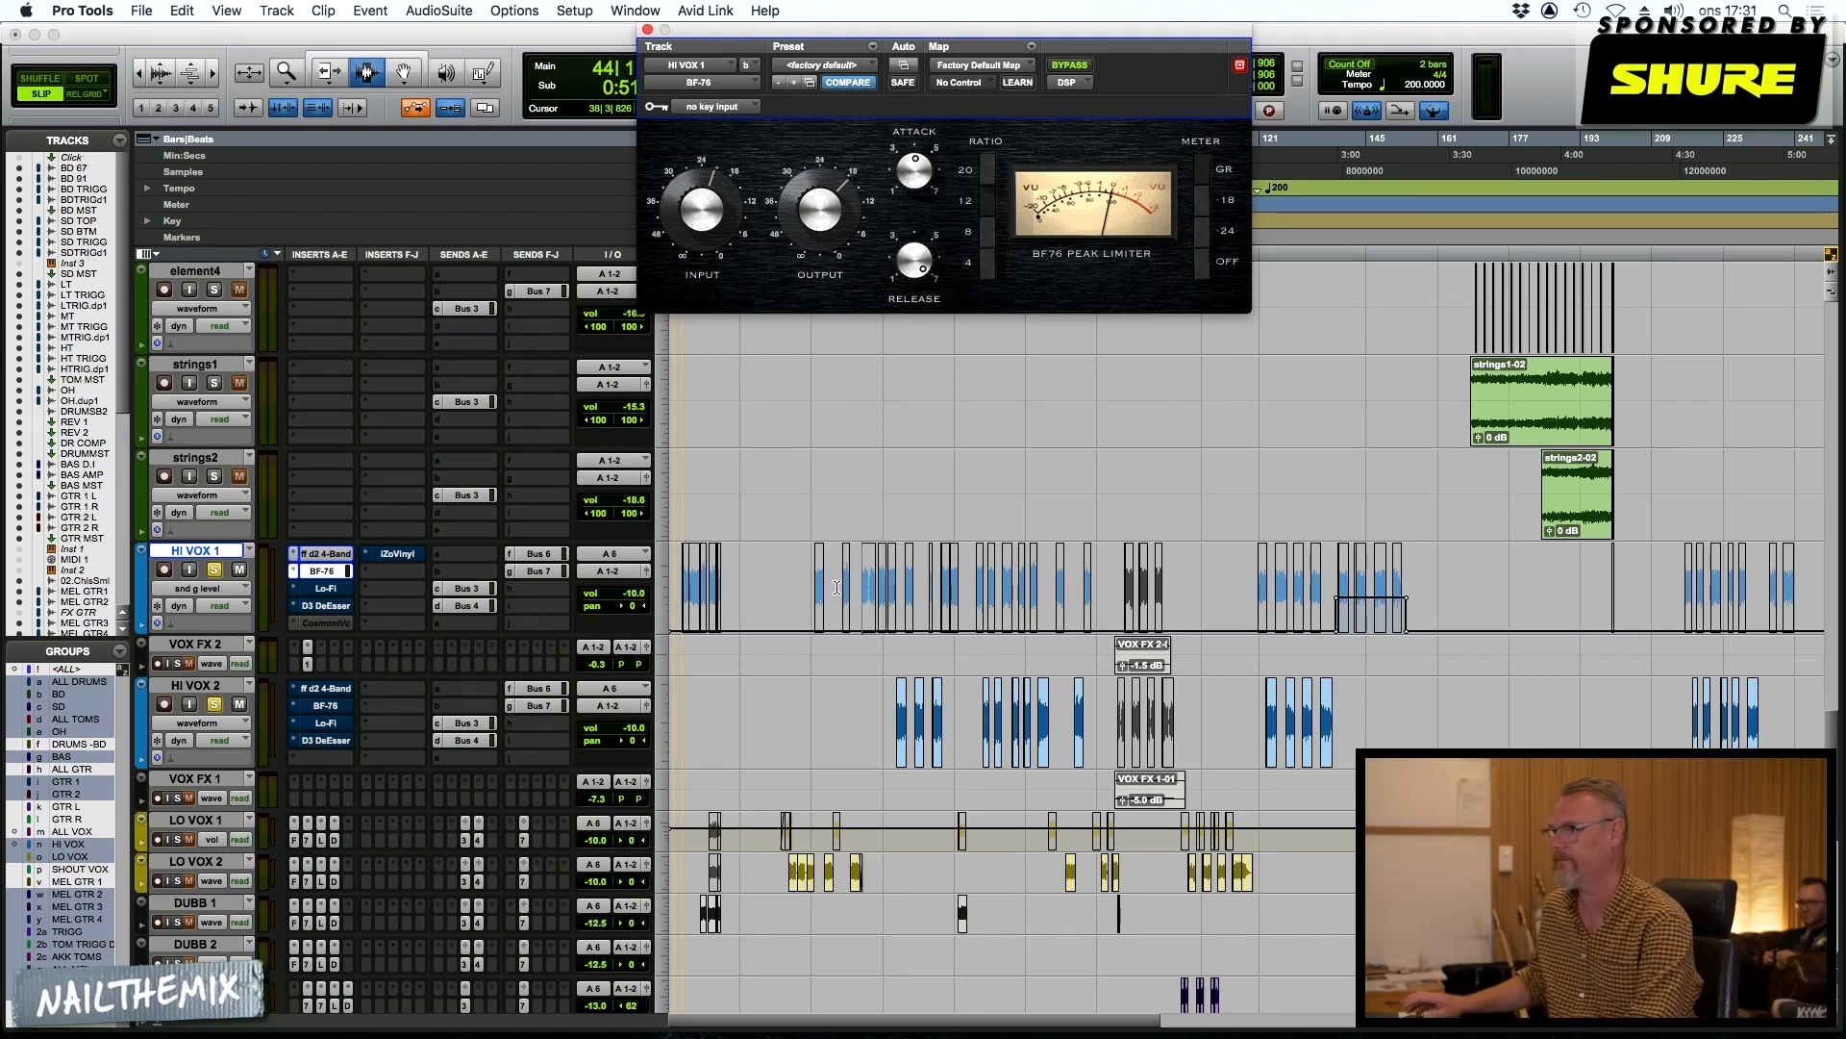
Take the Lo-Fi insert on HI VOX 1 out of bypass and audition its effect on the vocal
{"action": "left_click", "coordinate": [326, 589]}
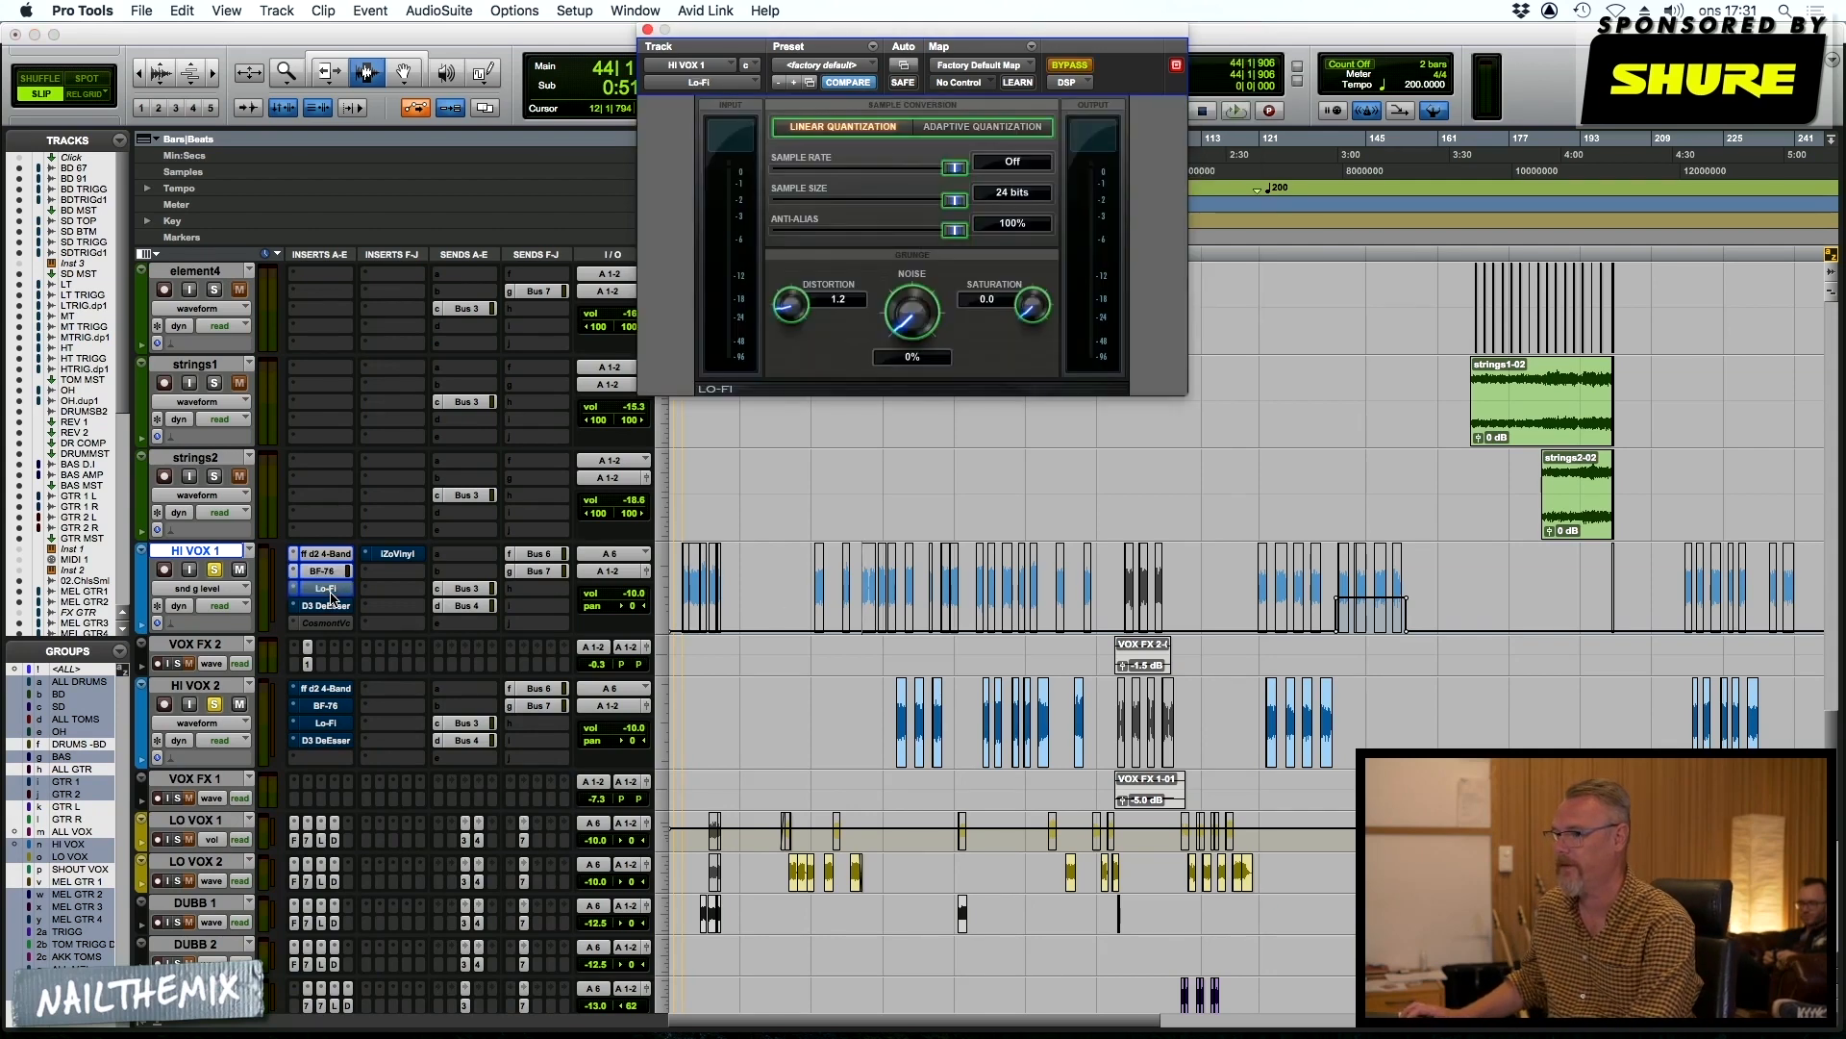
{"action": "left_click", "coordinate": [1070, 65]}
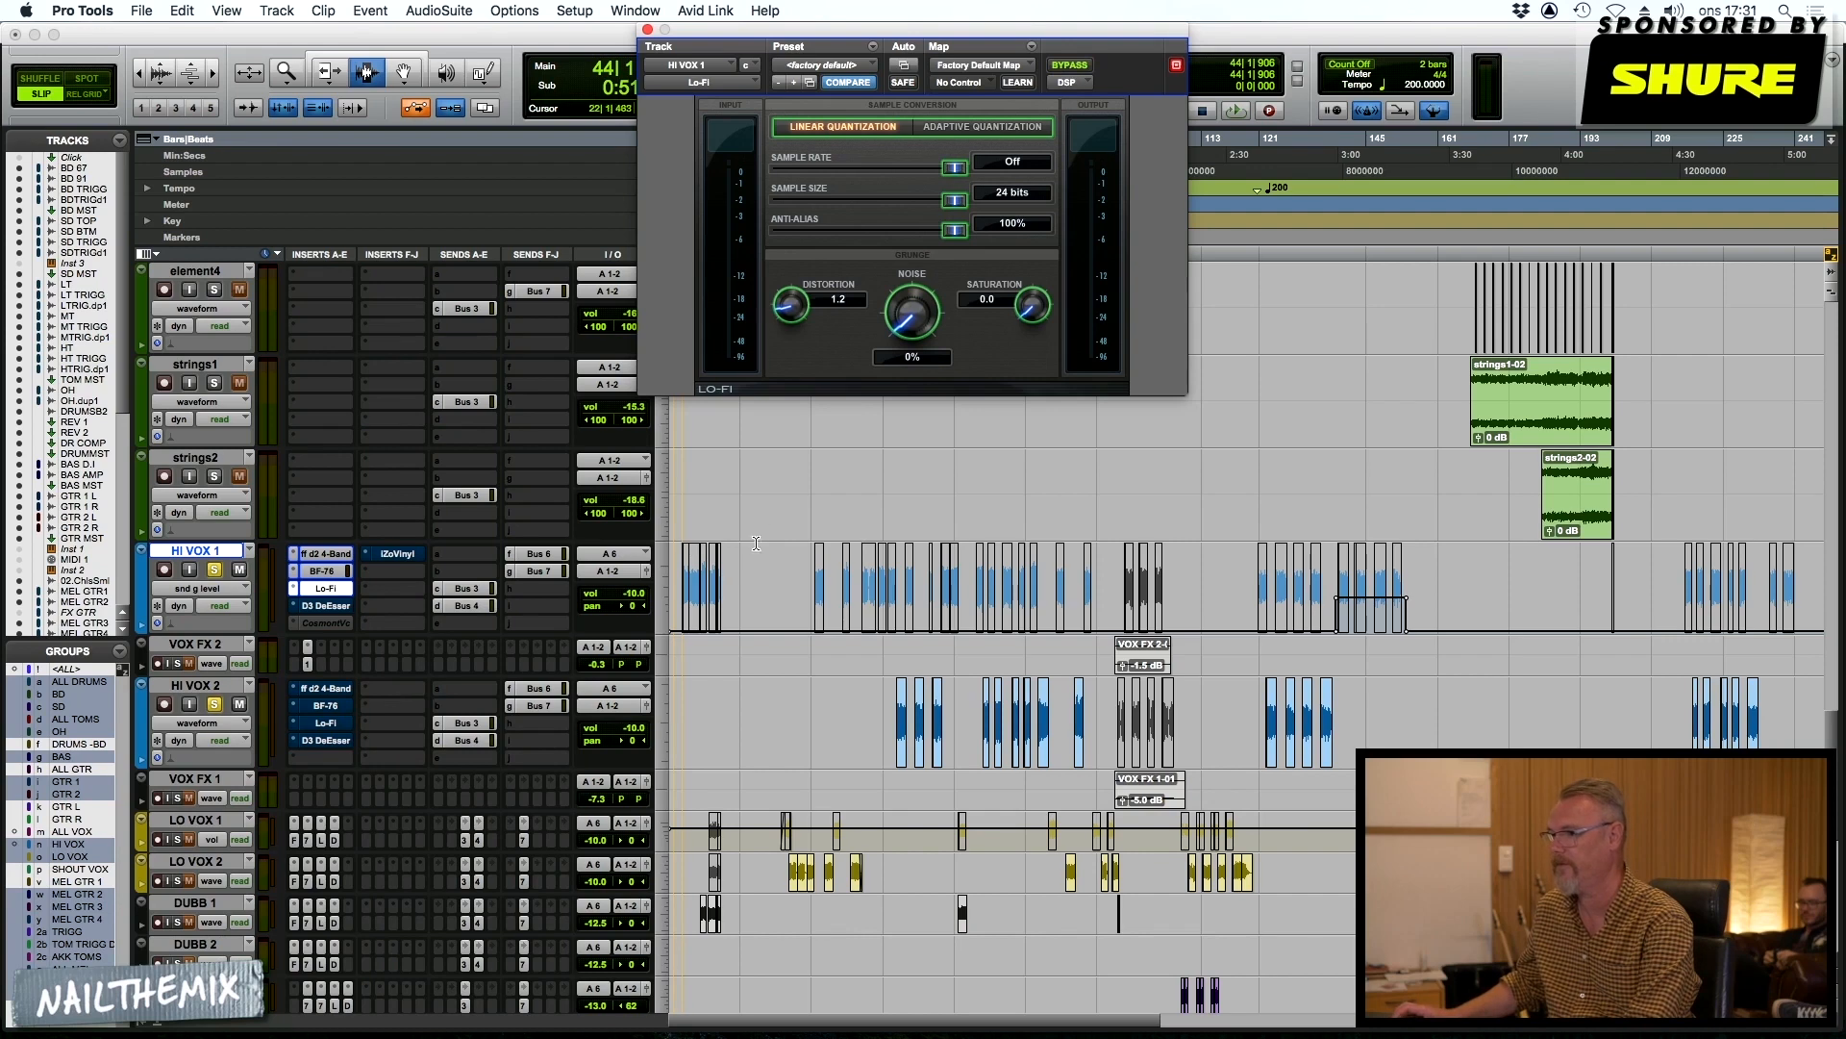
{"action": "key", "text": "space"}
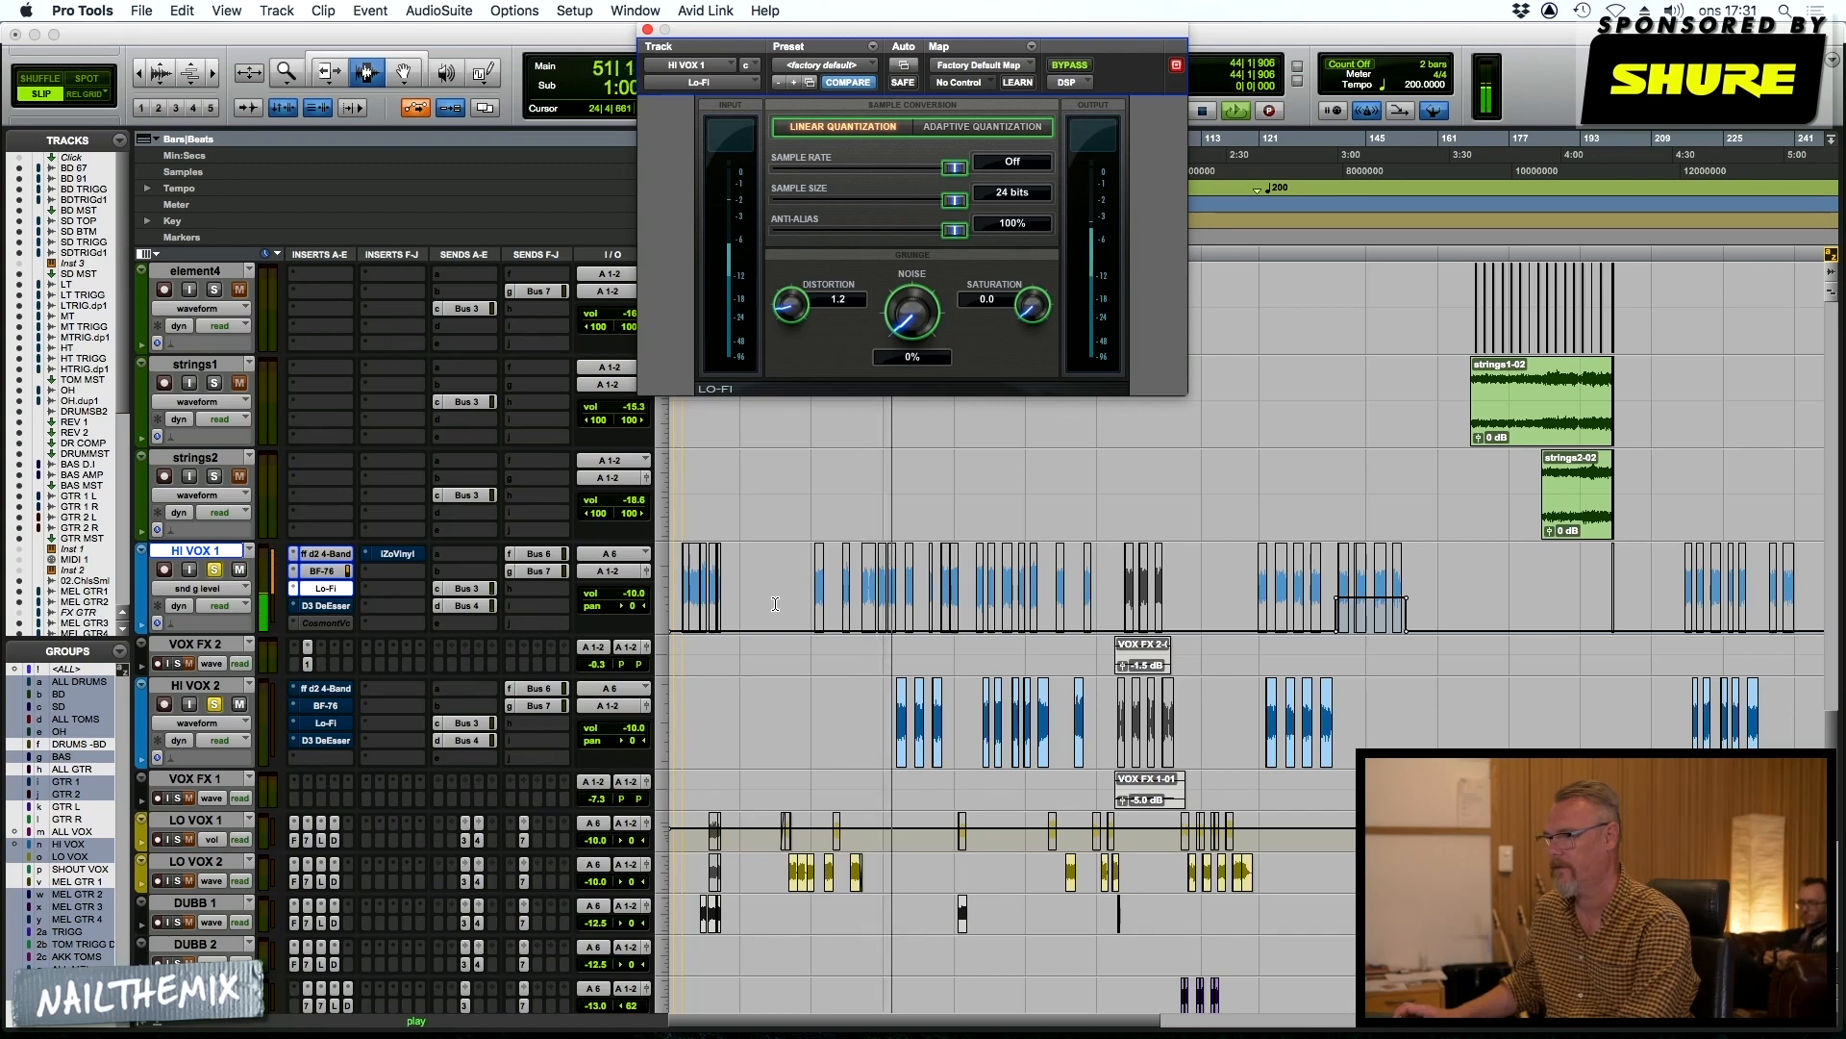
{"action": "key", "text": "space"}
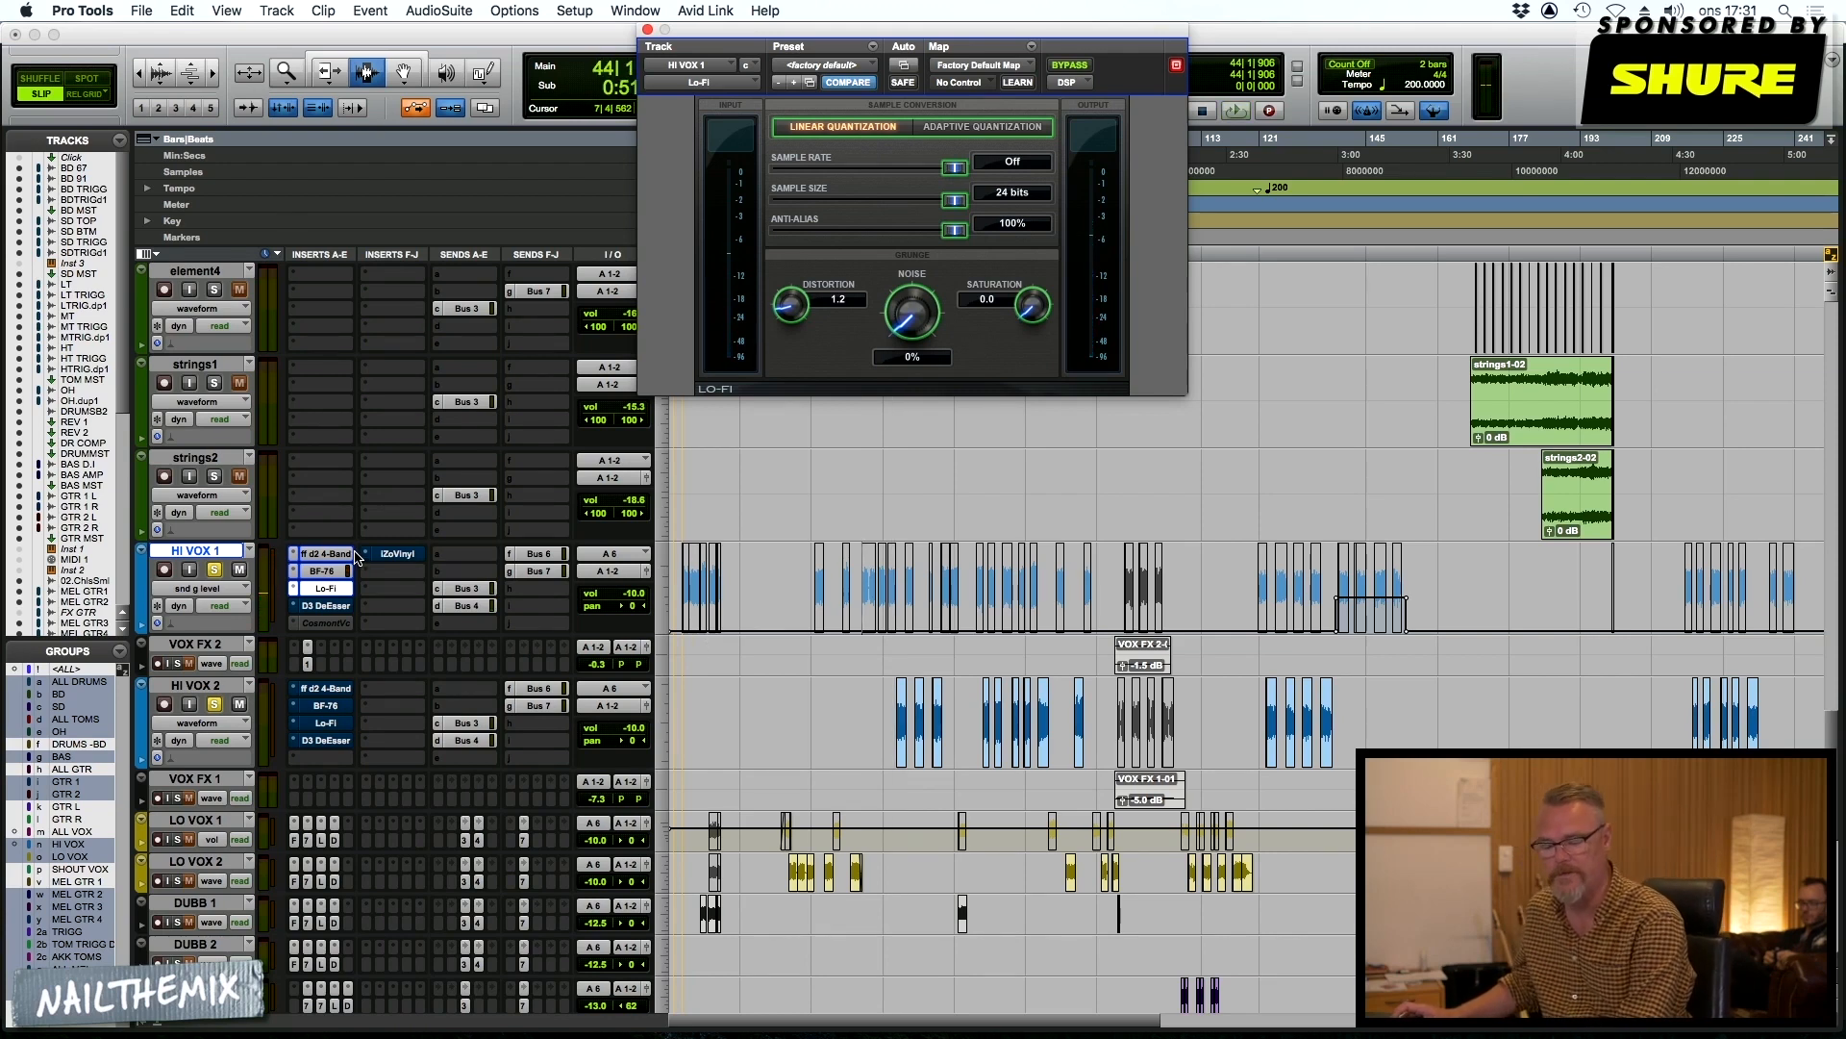
Take the Dyn3 De-Esser on HI VOX 1 out of bypass and audition the vocal through it
{"action": "left_click", "coordinate": [323, 608]}
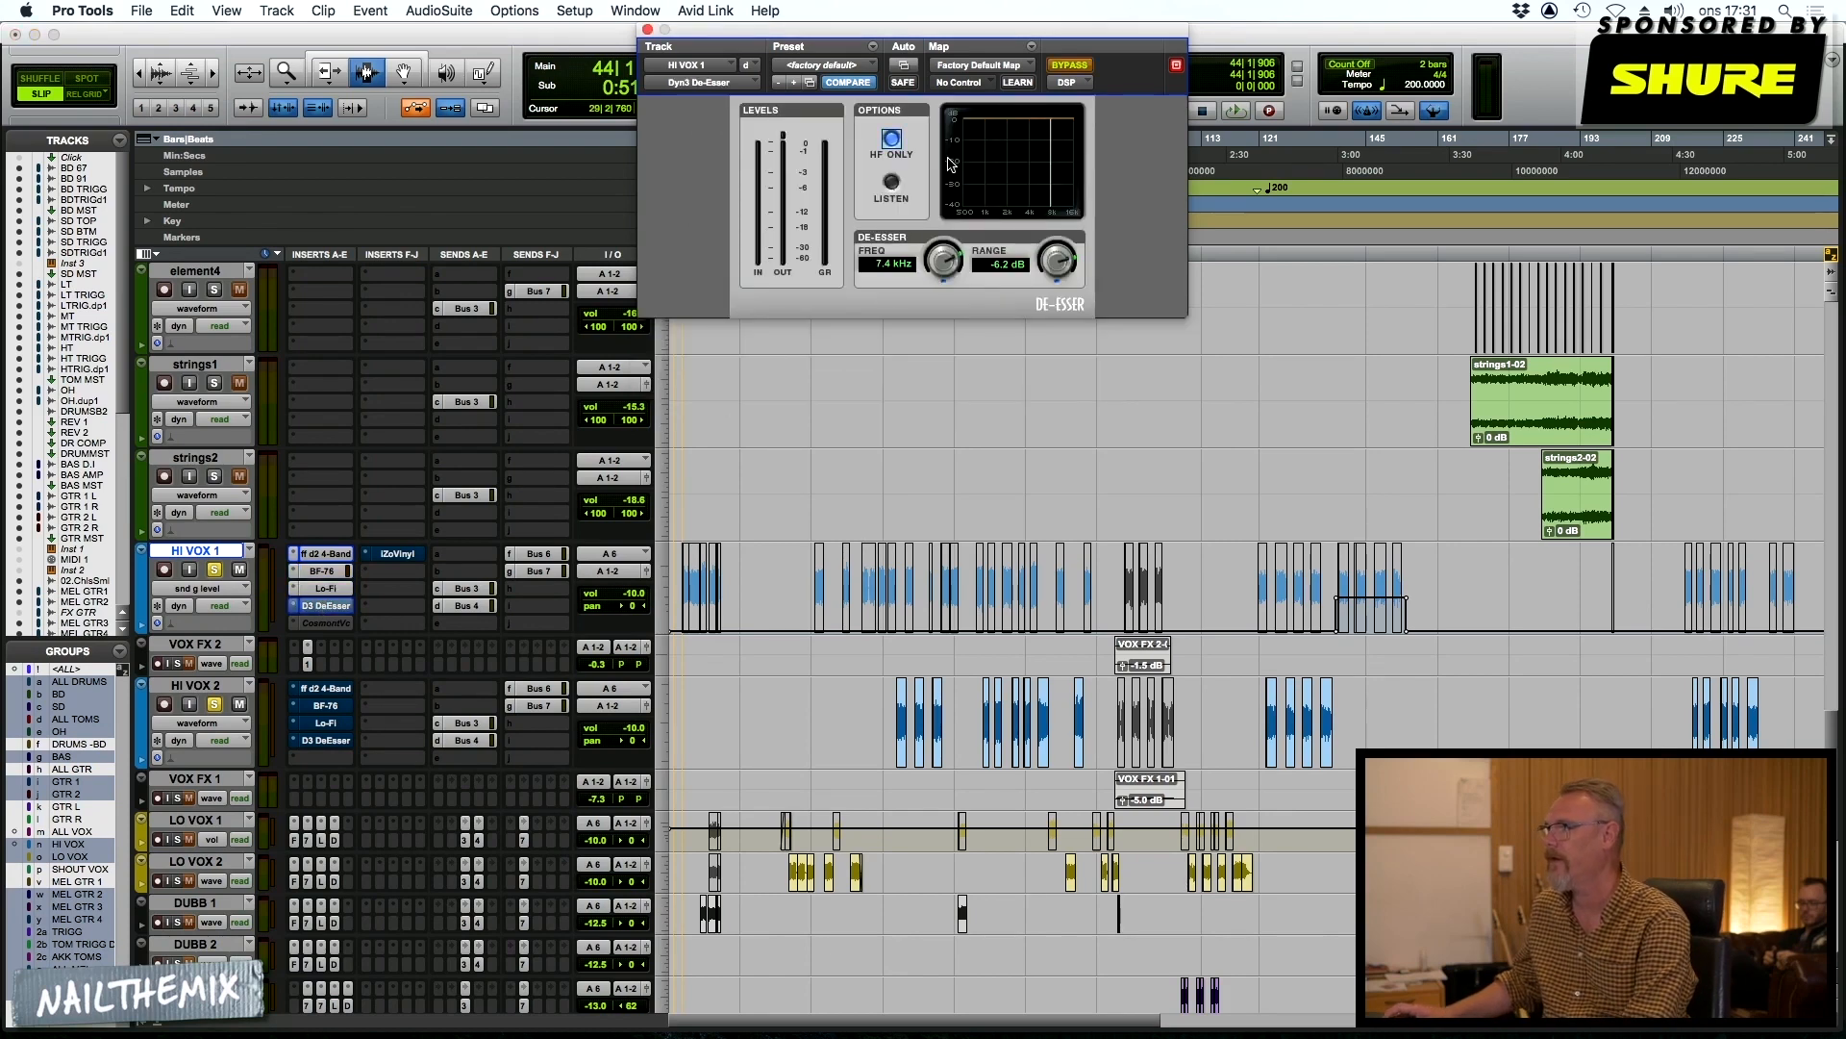
{"action": "left_click", "coordinate": [1059, 67]}
{"action": "left_click", "coordinate": [1061, 67]}
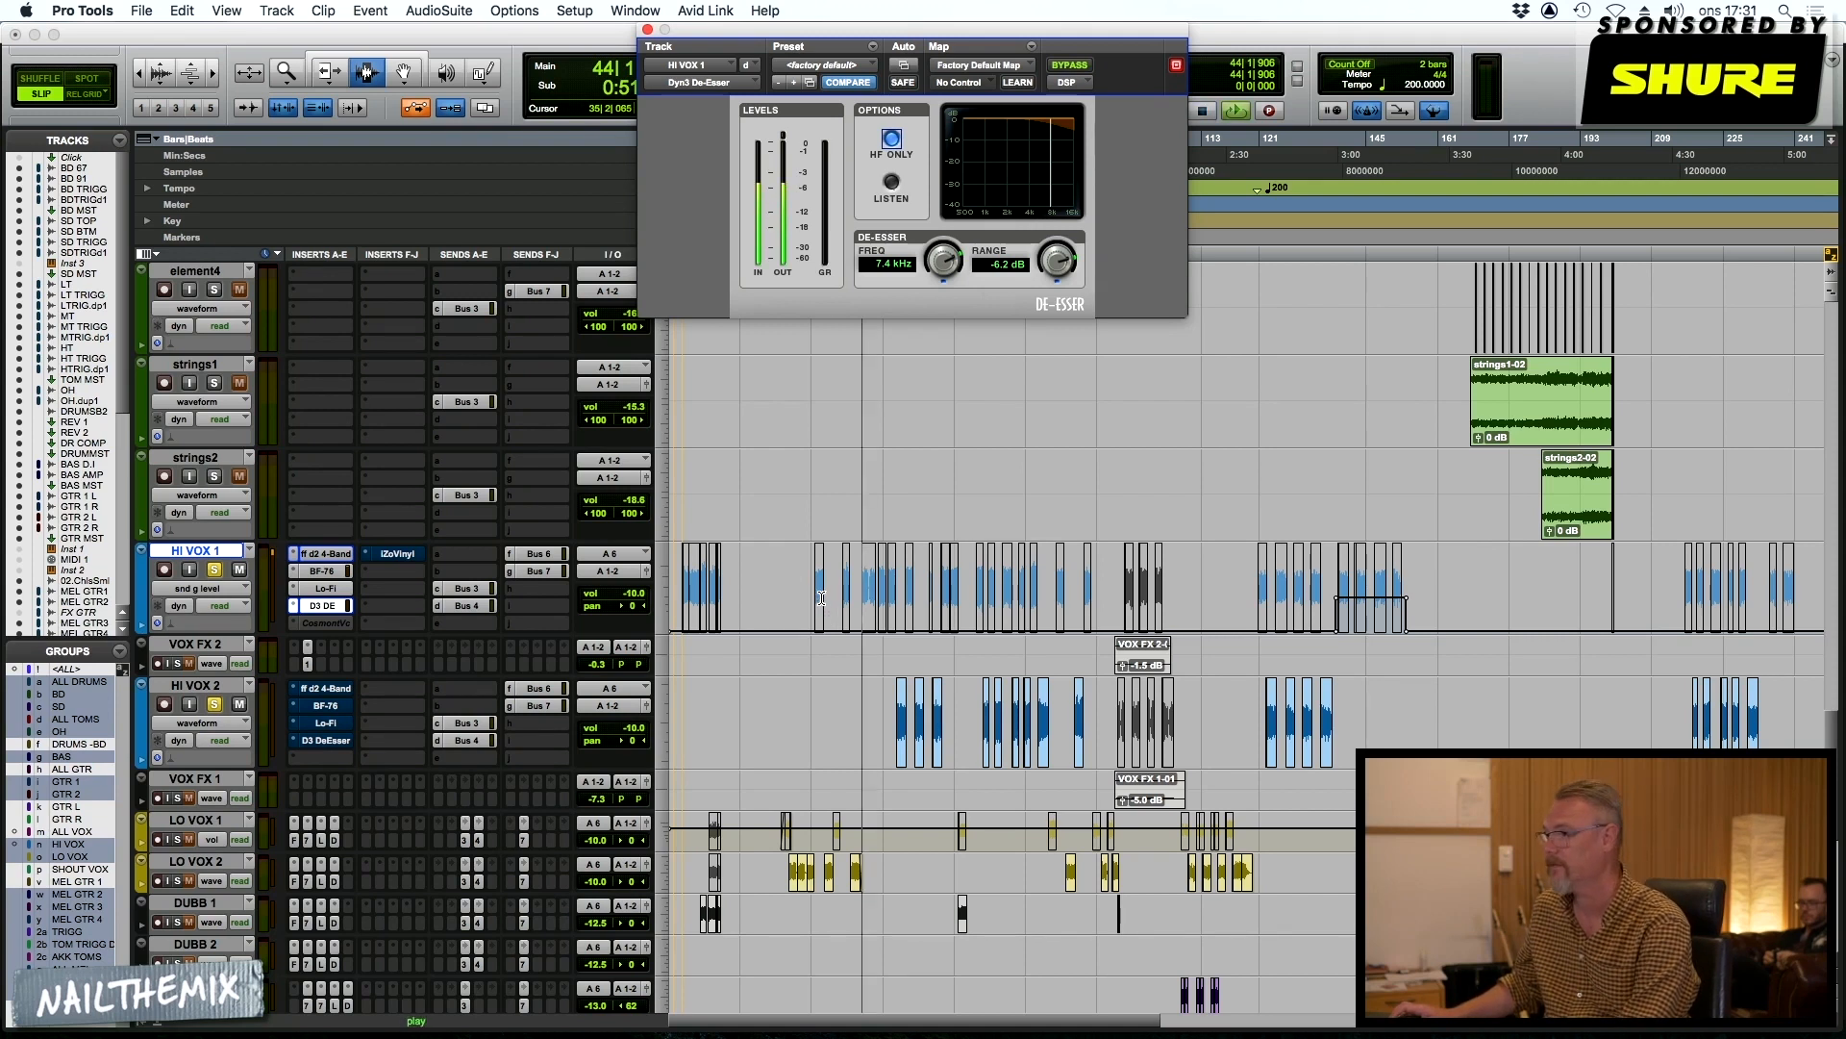
{"action": "key", "text": "space"}
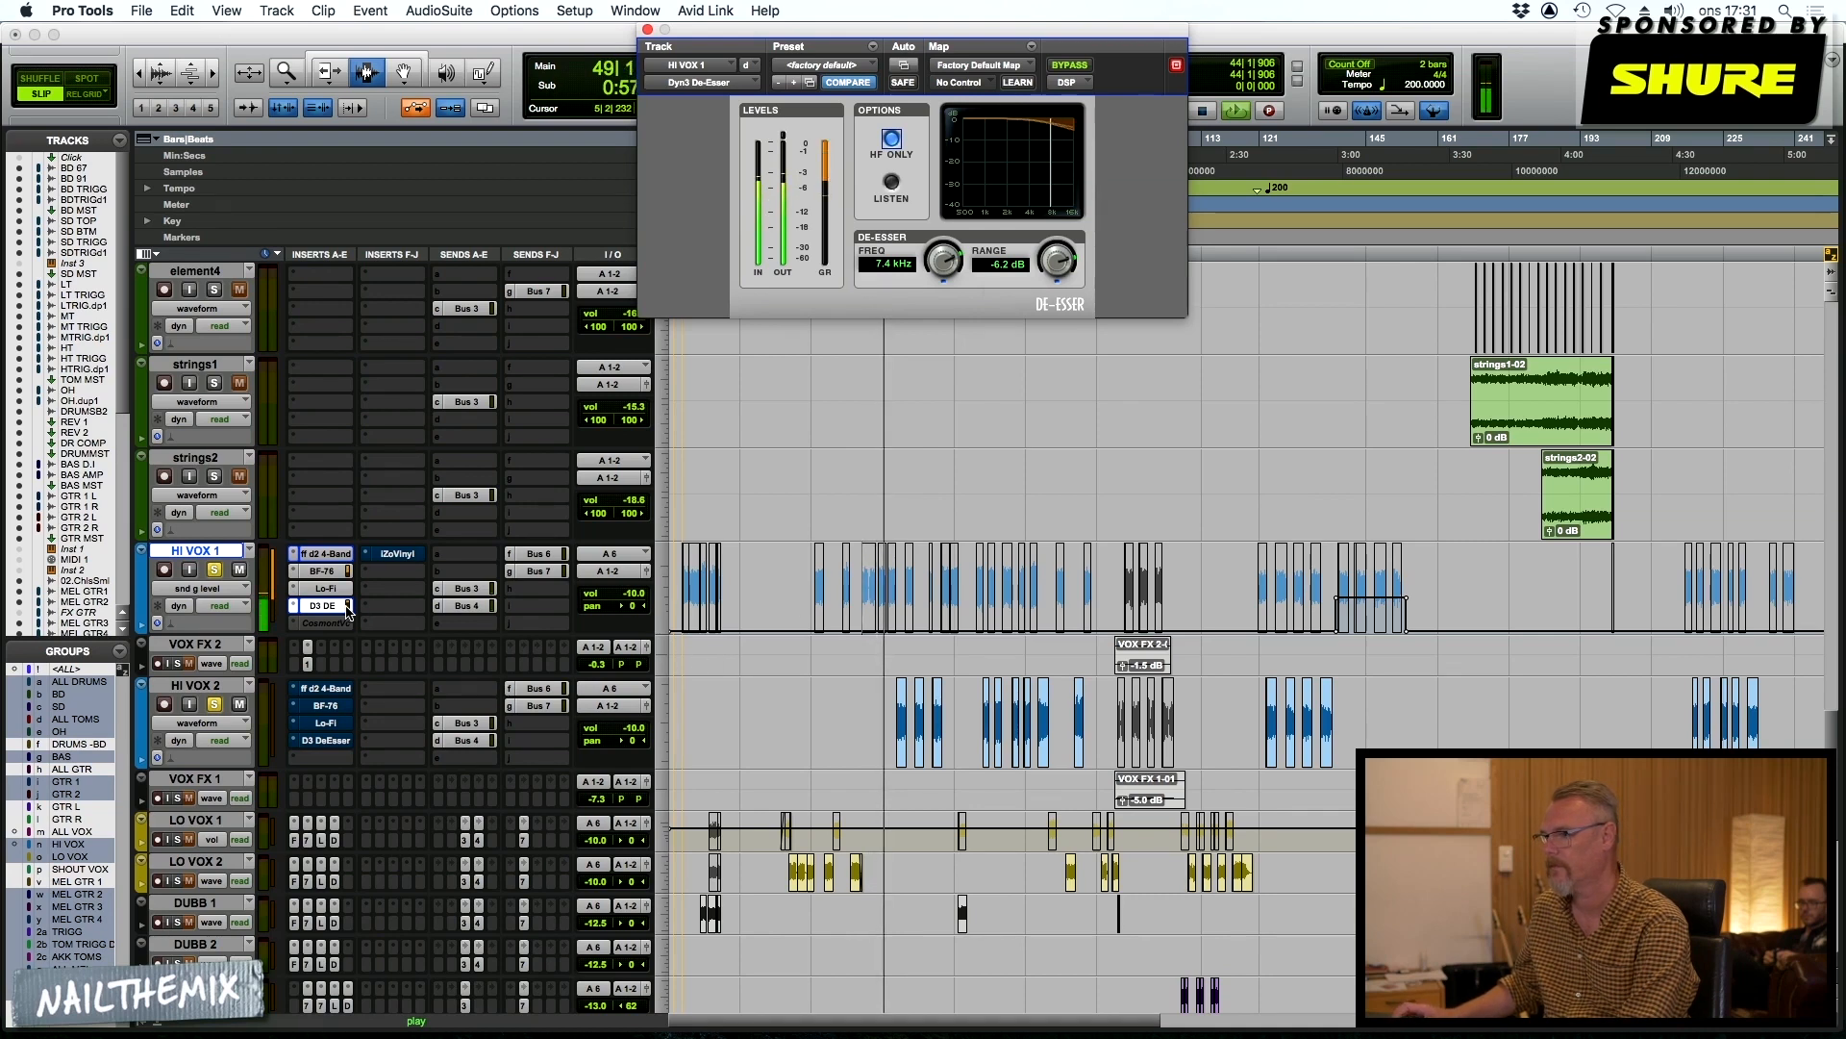
Show the iZotope Vinyl insert on HI VOX 1 and audition the vocal section from about bar 137
{"action": "left_click", "coordinate": [394, 554]}
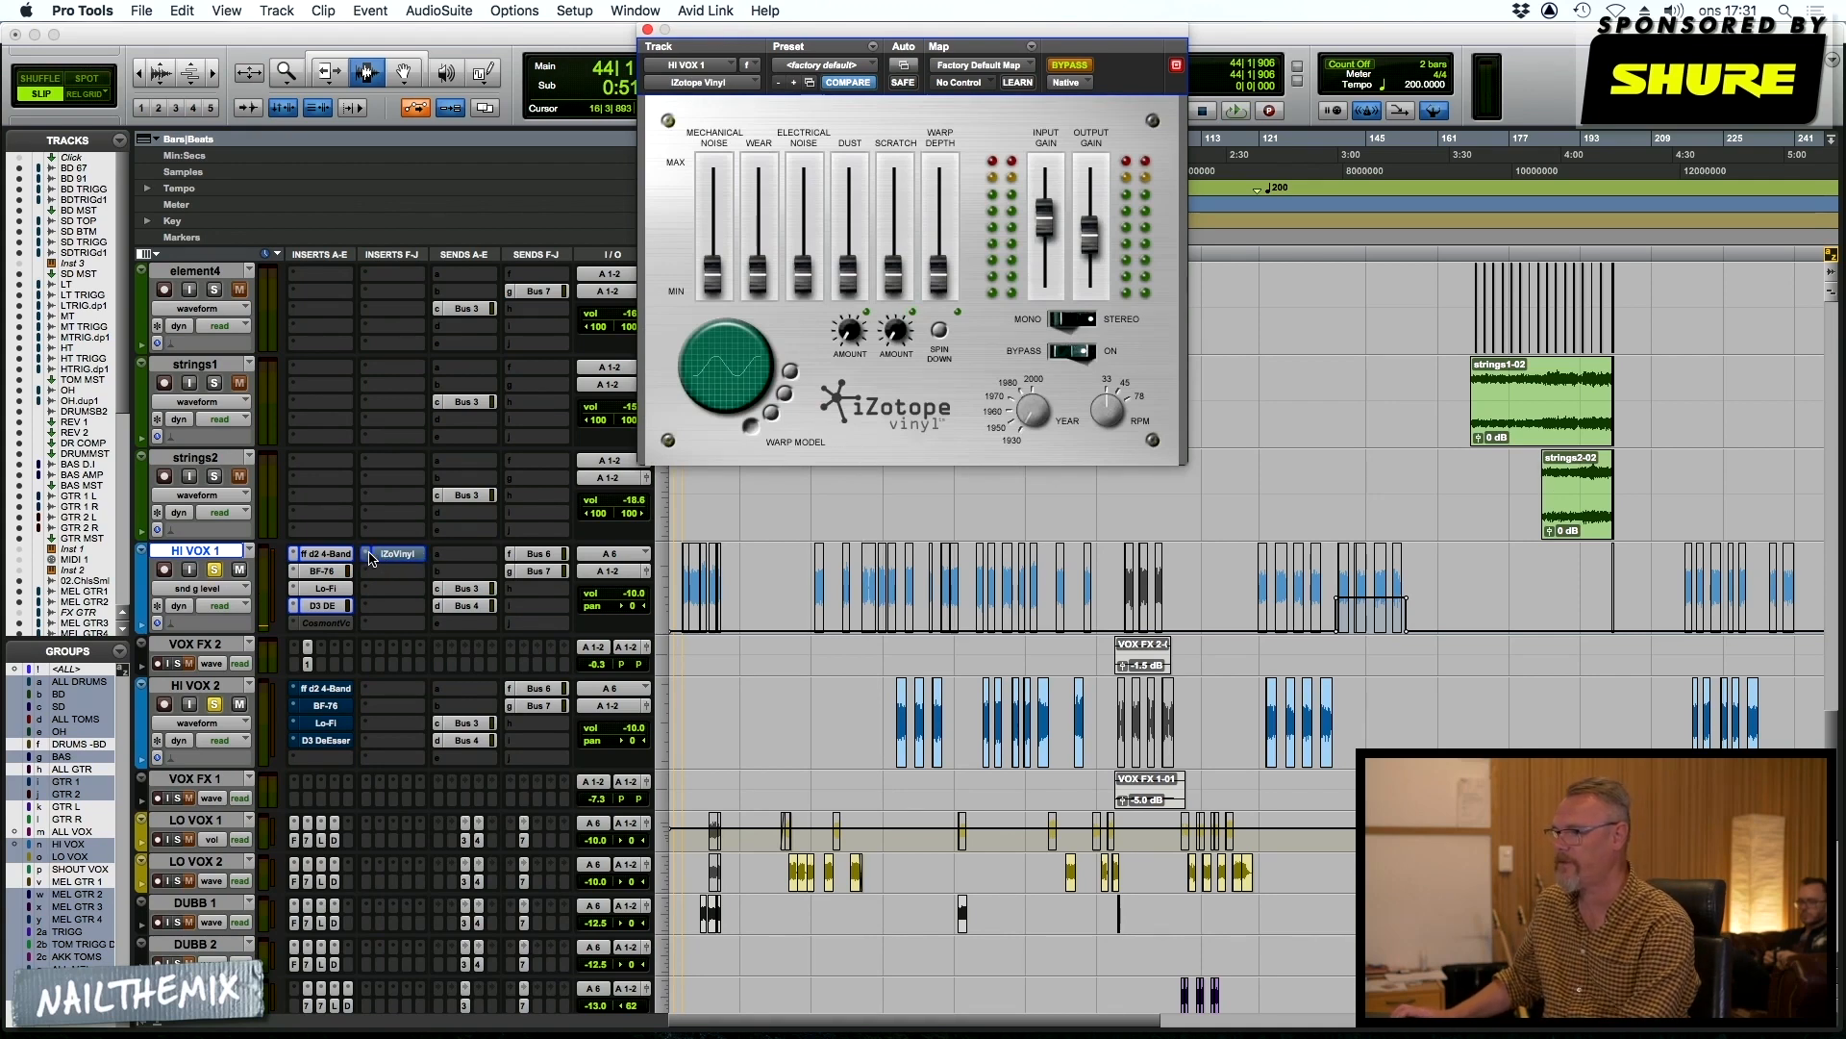
{"action": "left_click", "coordinate": [1335, 603]}
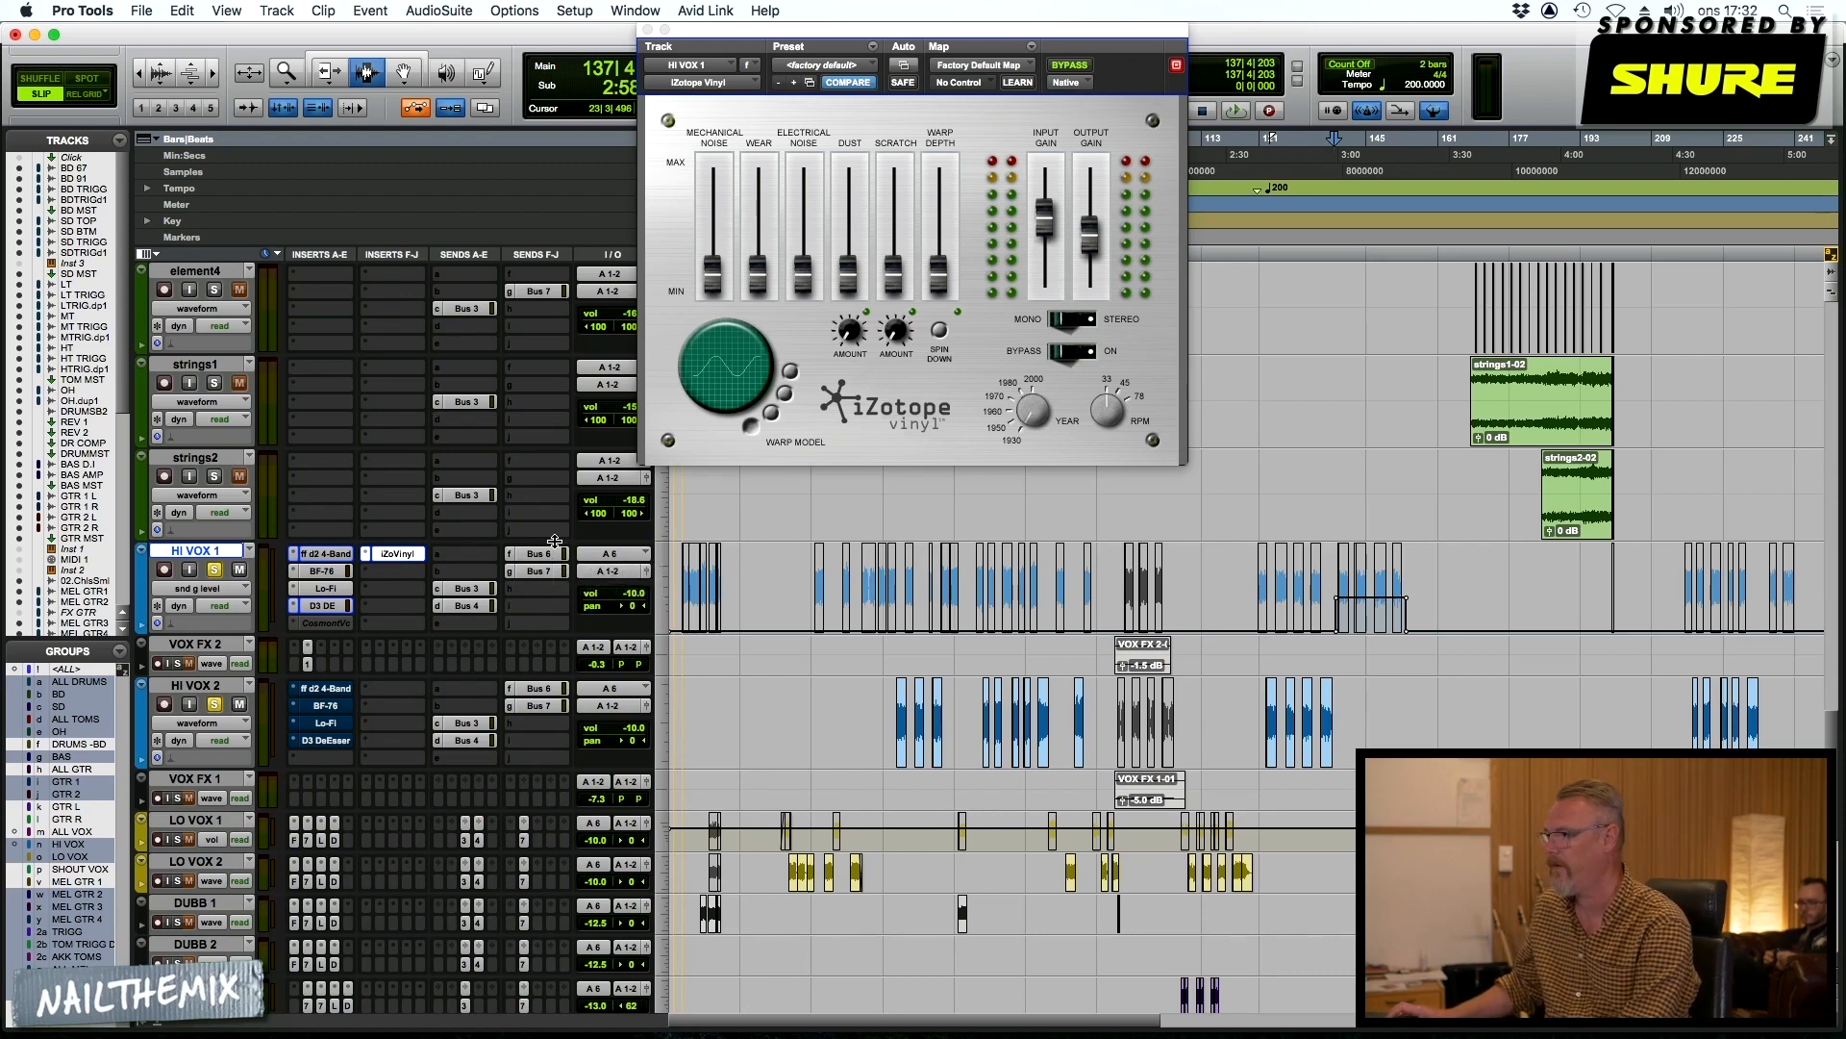
{"action": "key", "text": "space"}
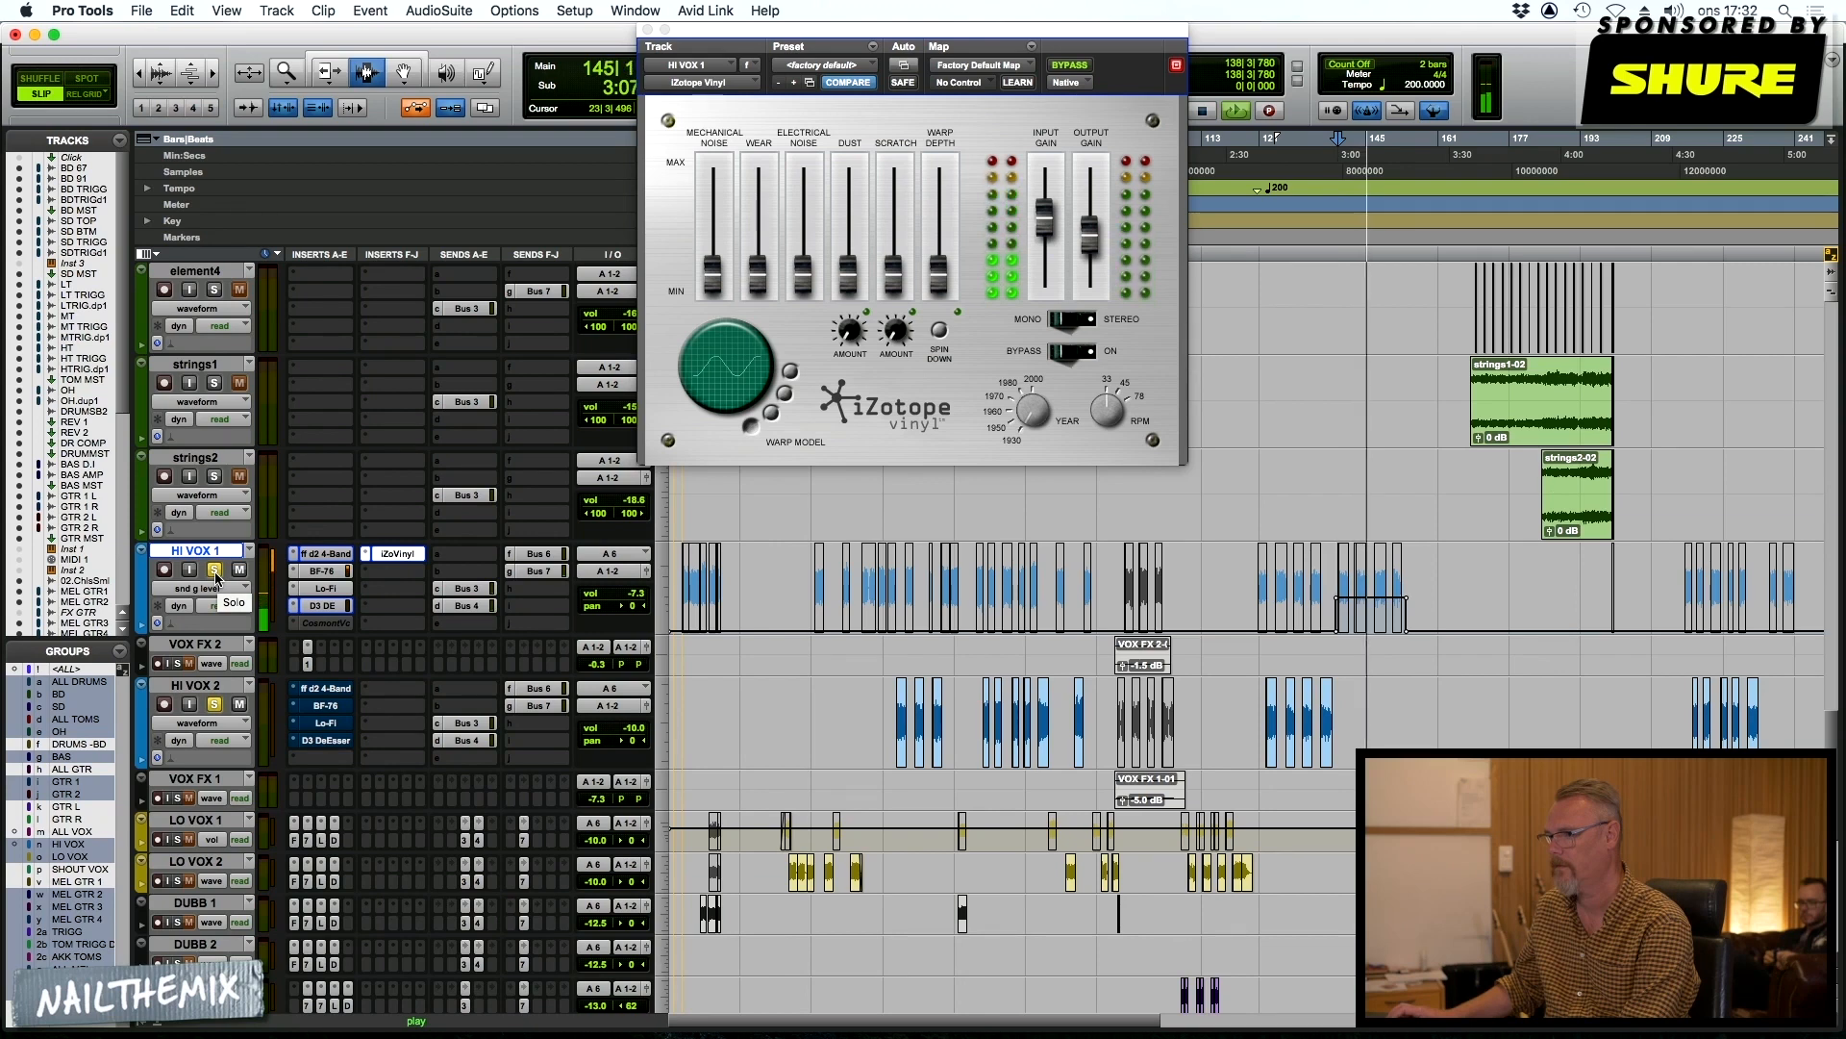
{"action": "key", "text": "space"}
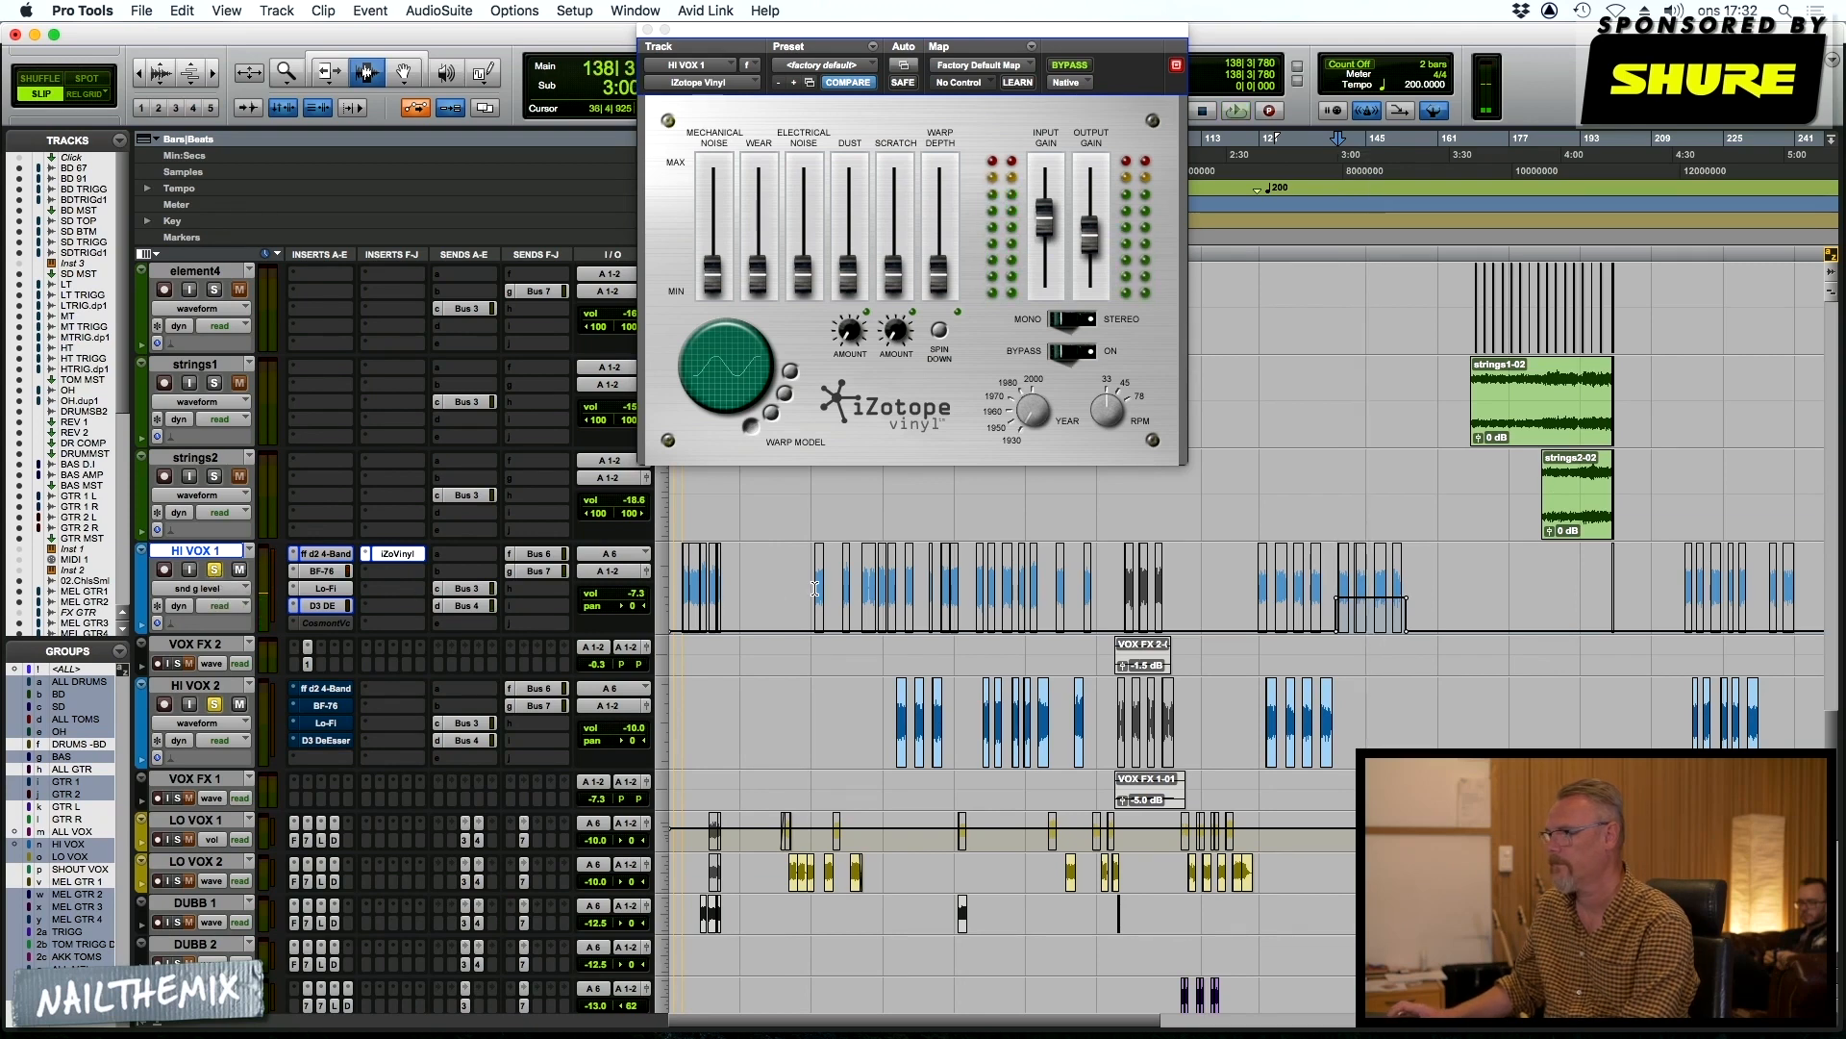
Enlarge the VOX FX 2 track, select its clip at bar 101, solo it instead of the high vocals, and audition it
{"action": "scroll", "coordinate": [652, 741], "scroll_direction": "down", "scroll_amount": 3}
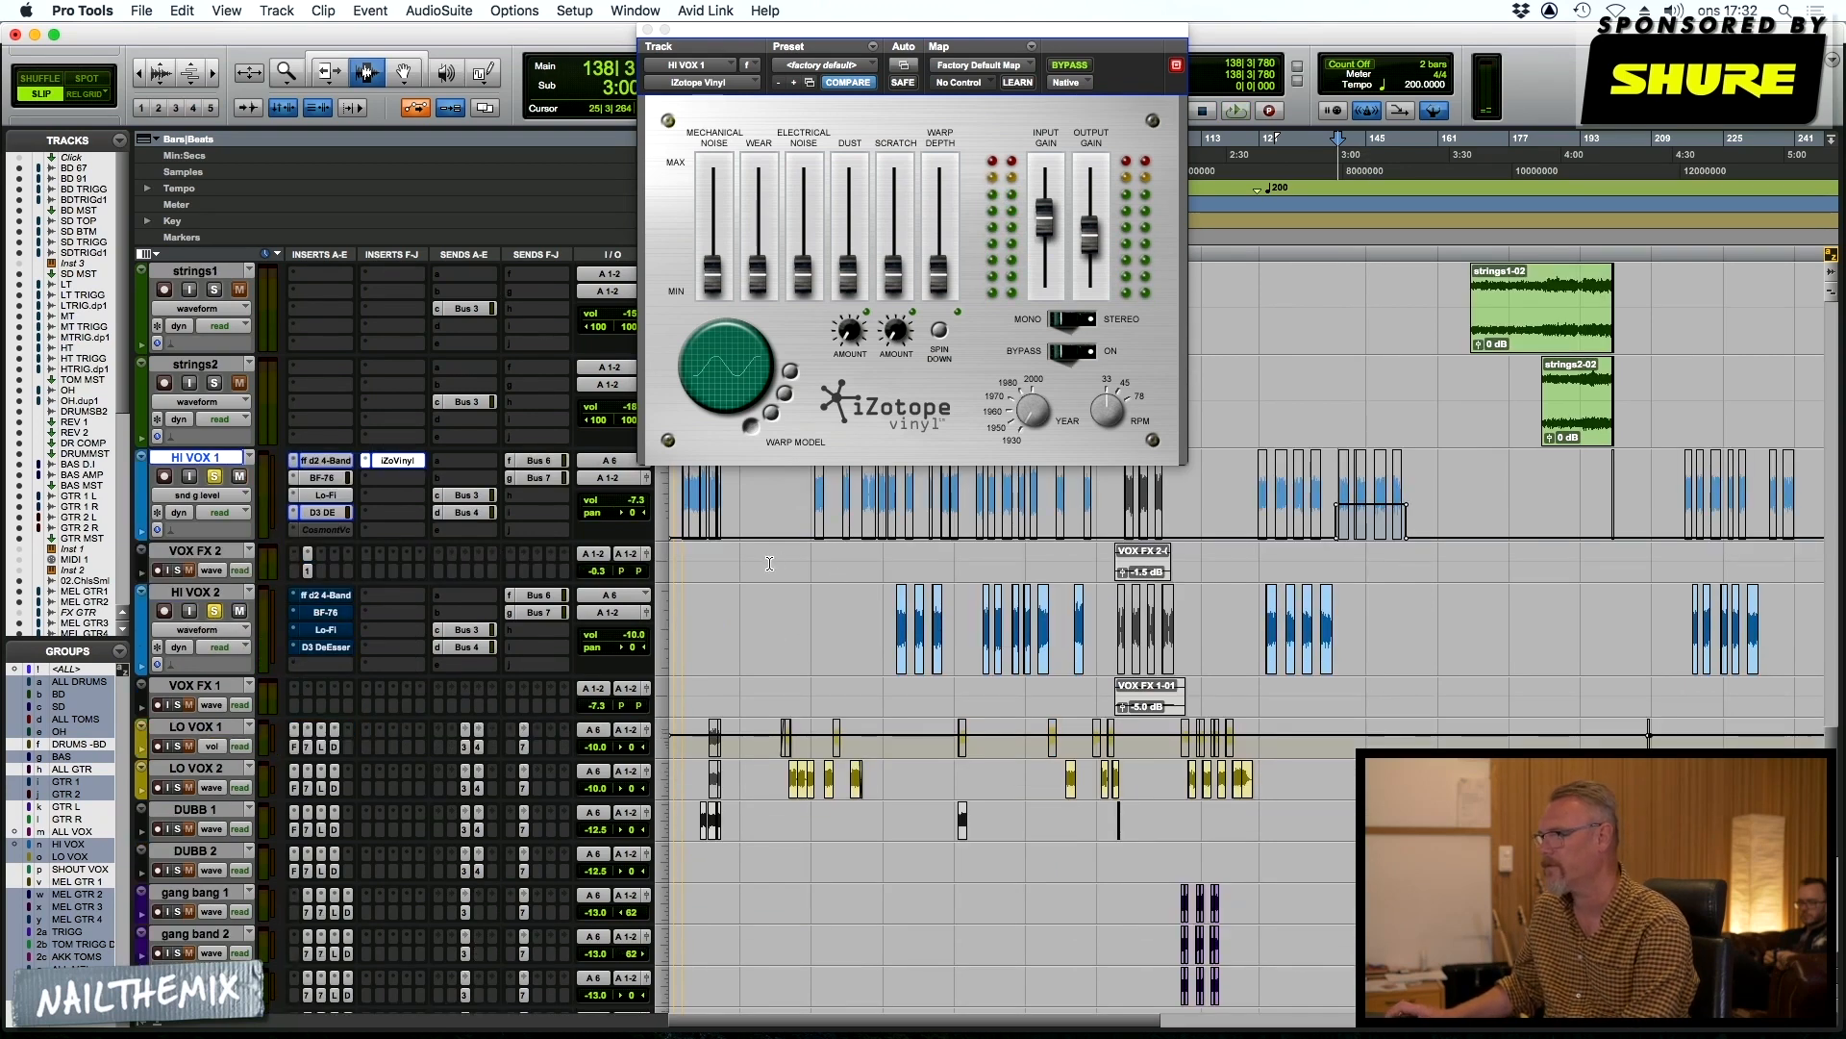
{"action": "left_click", "coordinate": [668, 574]}
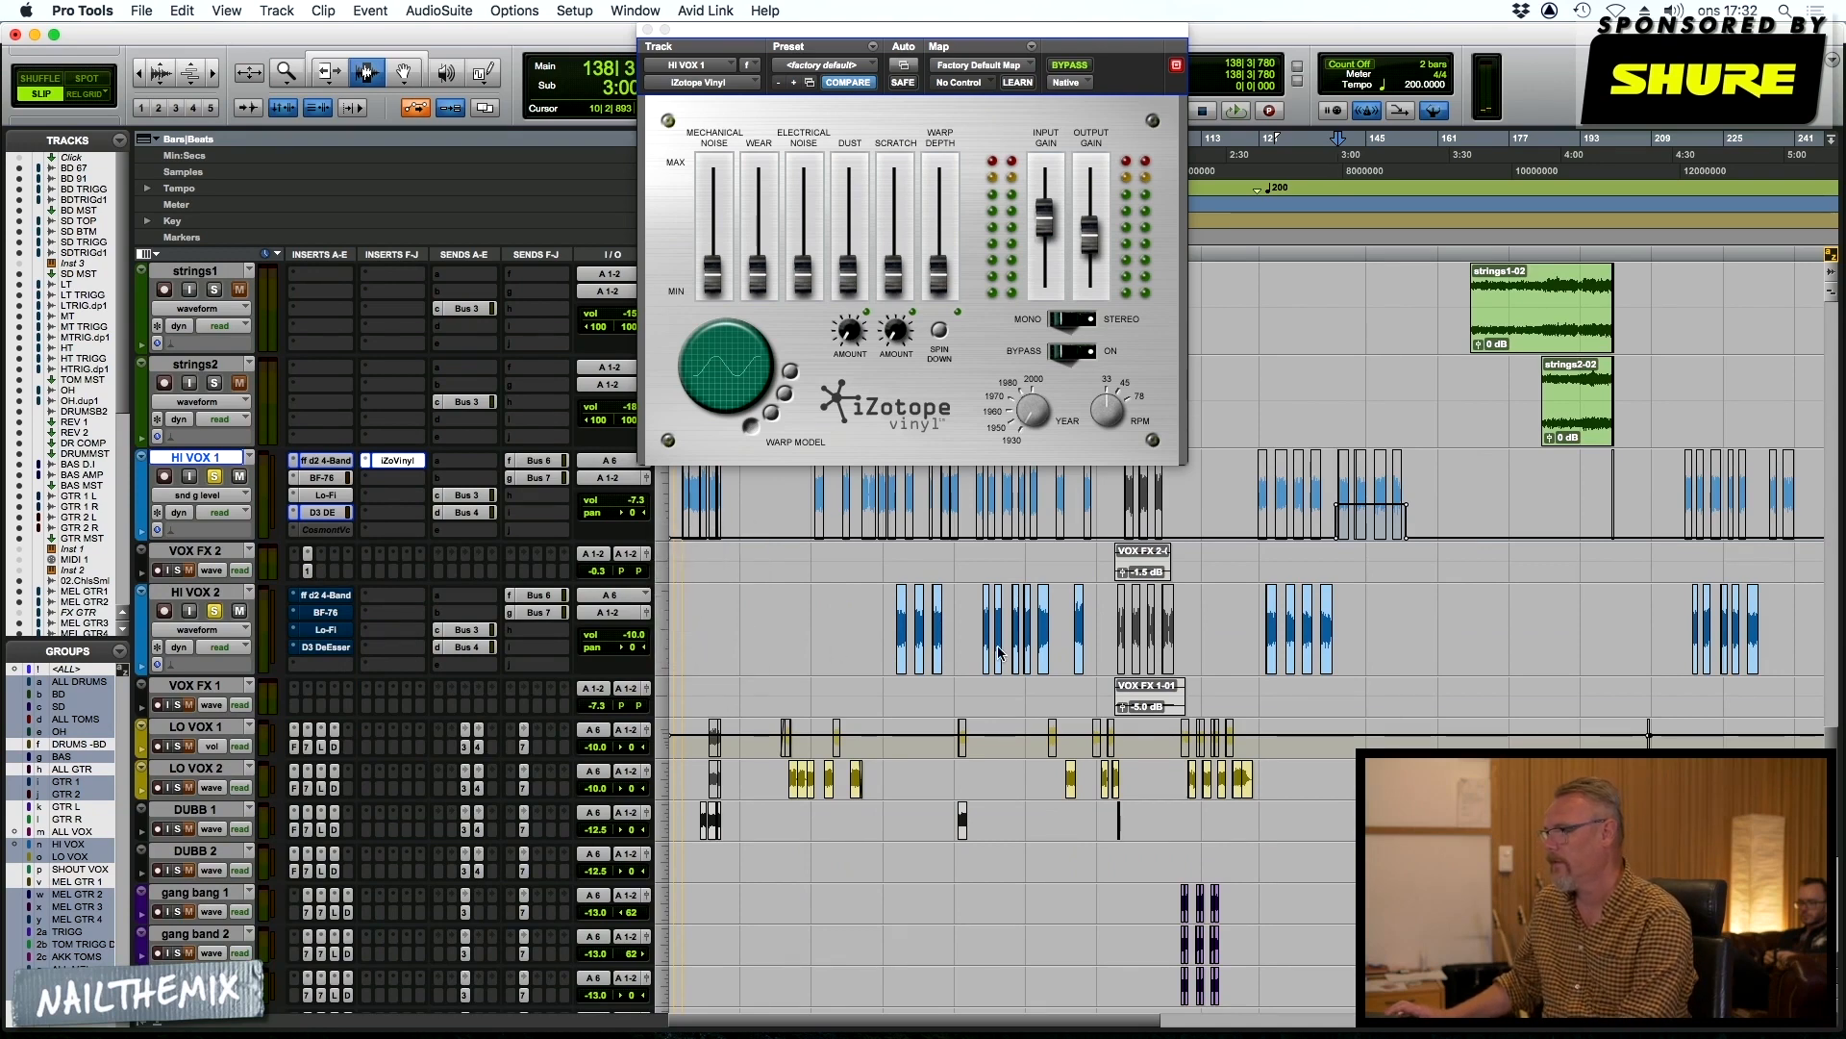
{"action": "left_click", "coordinate": [698, 588]}
{"action": "left_click", "coordinate": [1143, 587]}
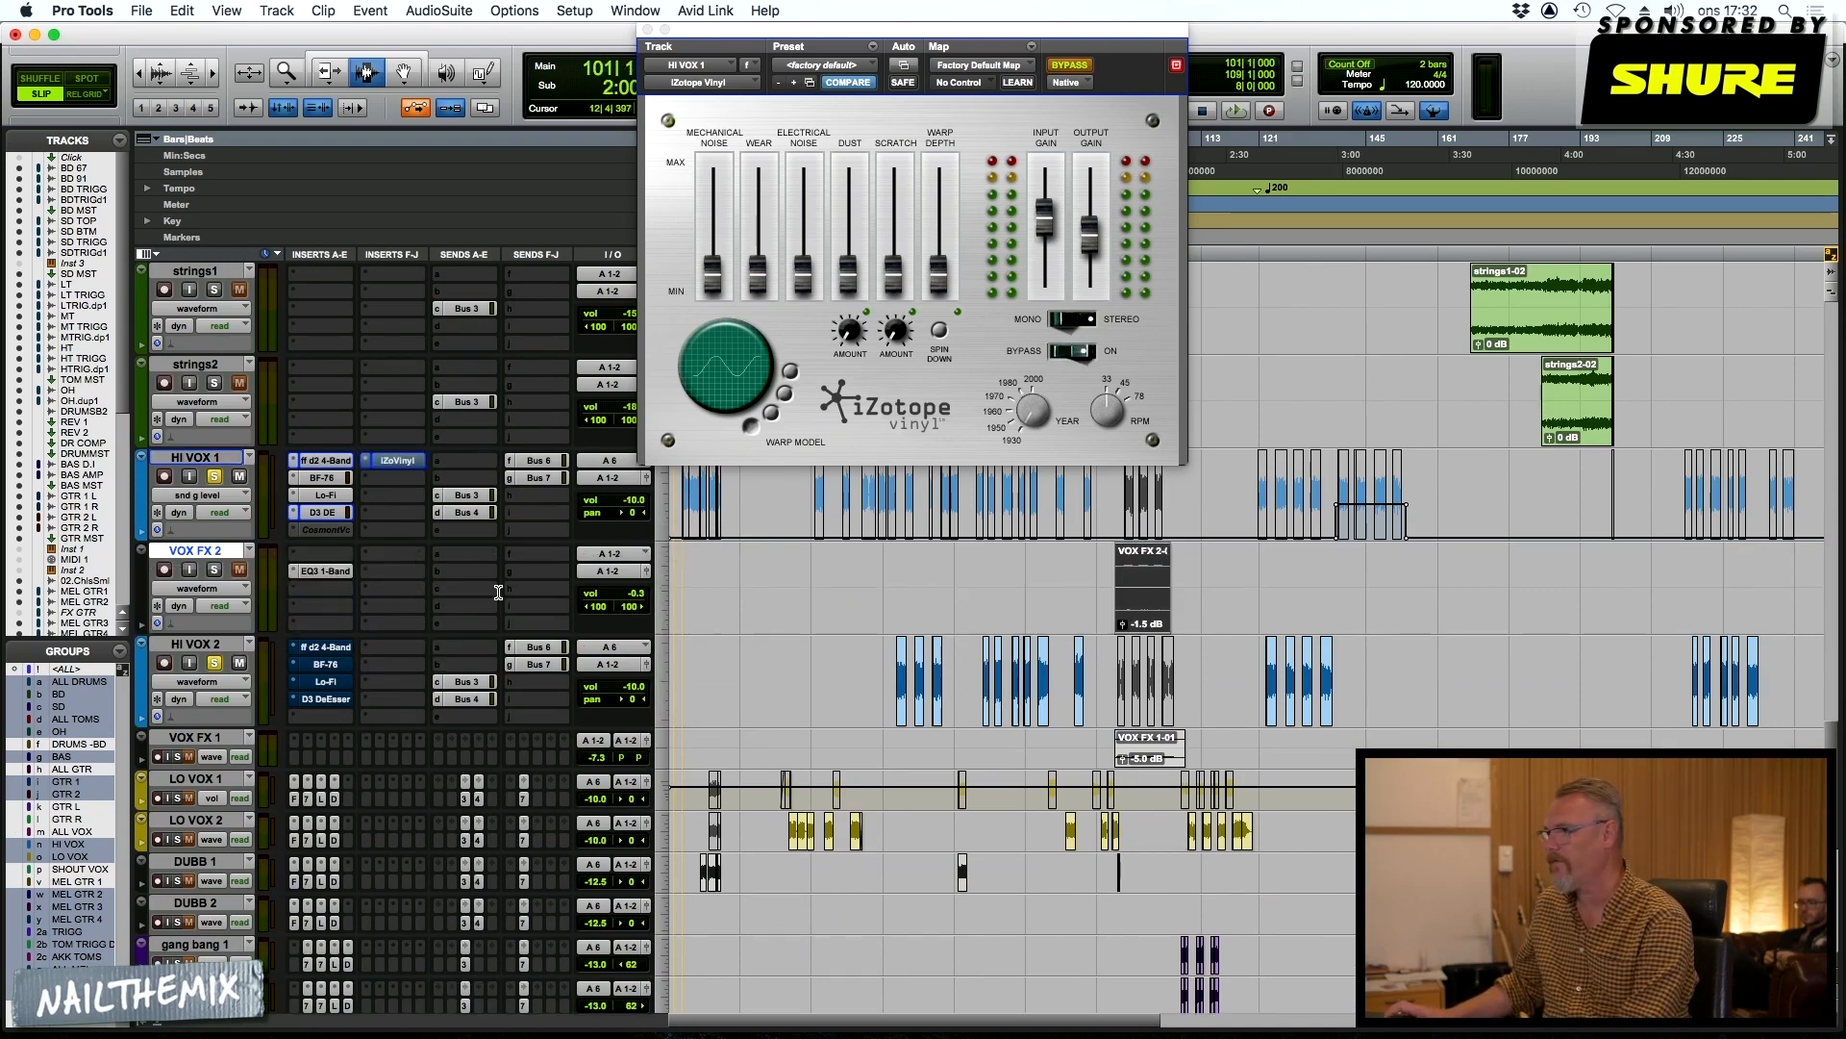
{"action": "left_click", "coordinate": [214, 569]}
{"action": "left_click", "coordinate": [214, 478]}
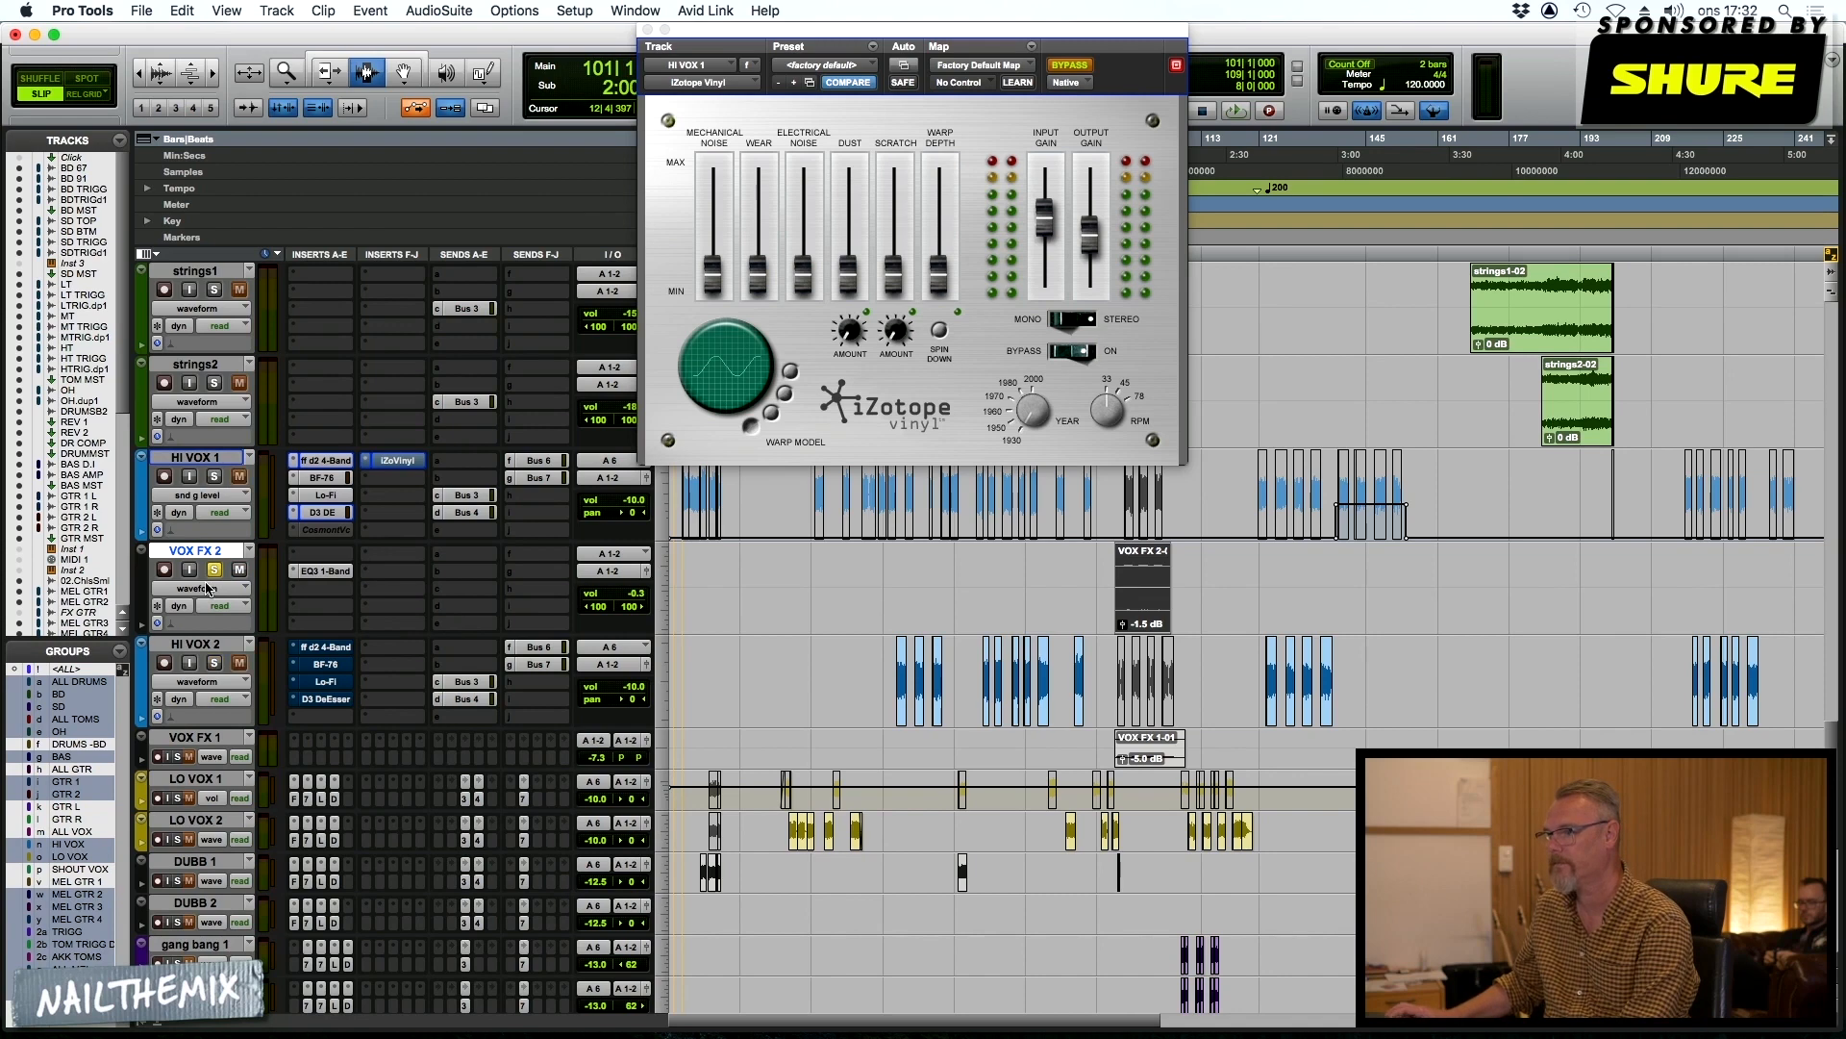
{"action": "key", "text": "space"}
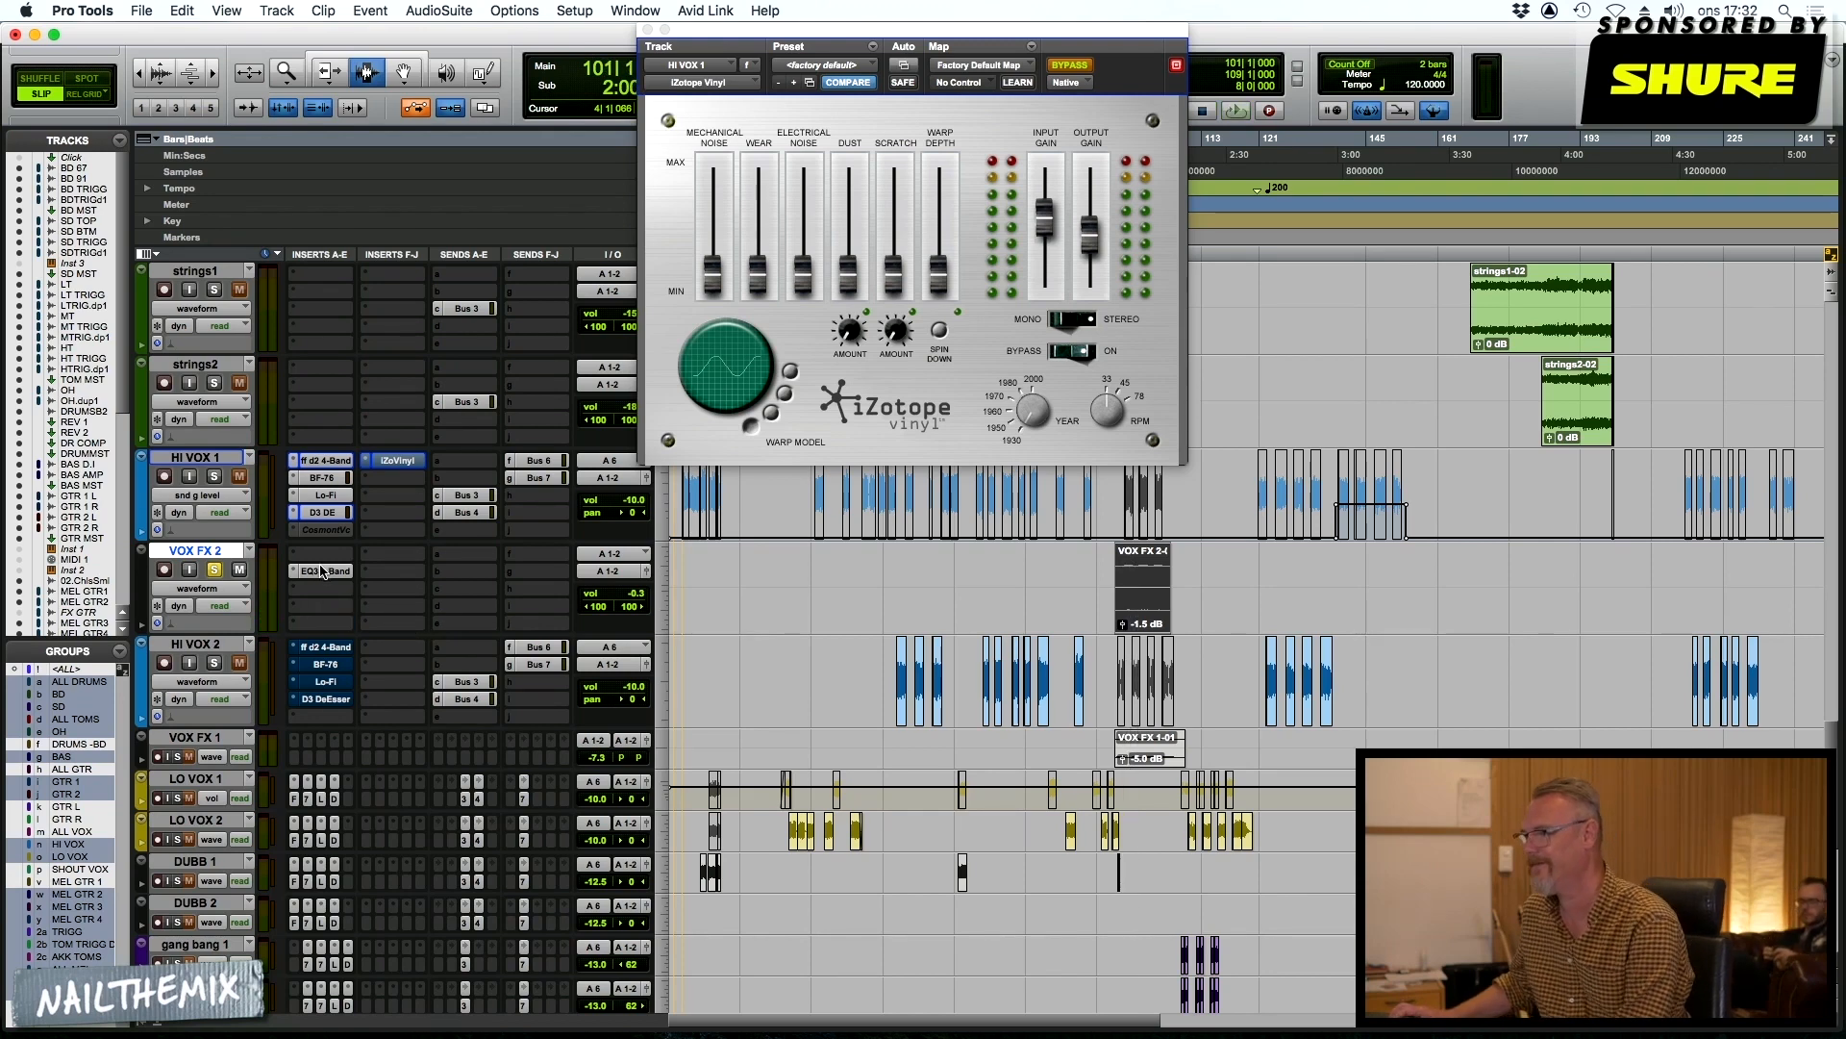
Open the EQ3 1-Band insert on VOX FX 2 to examine its filter settings
{"action": "left_click", "coordinate": [322, 571]}
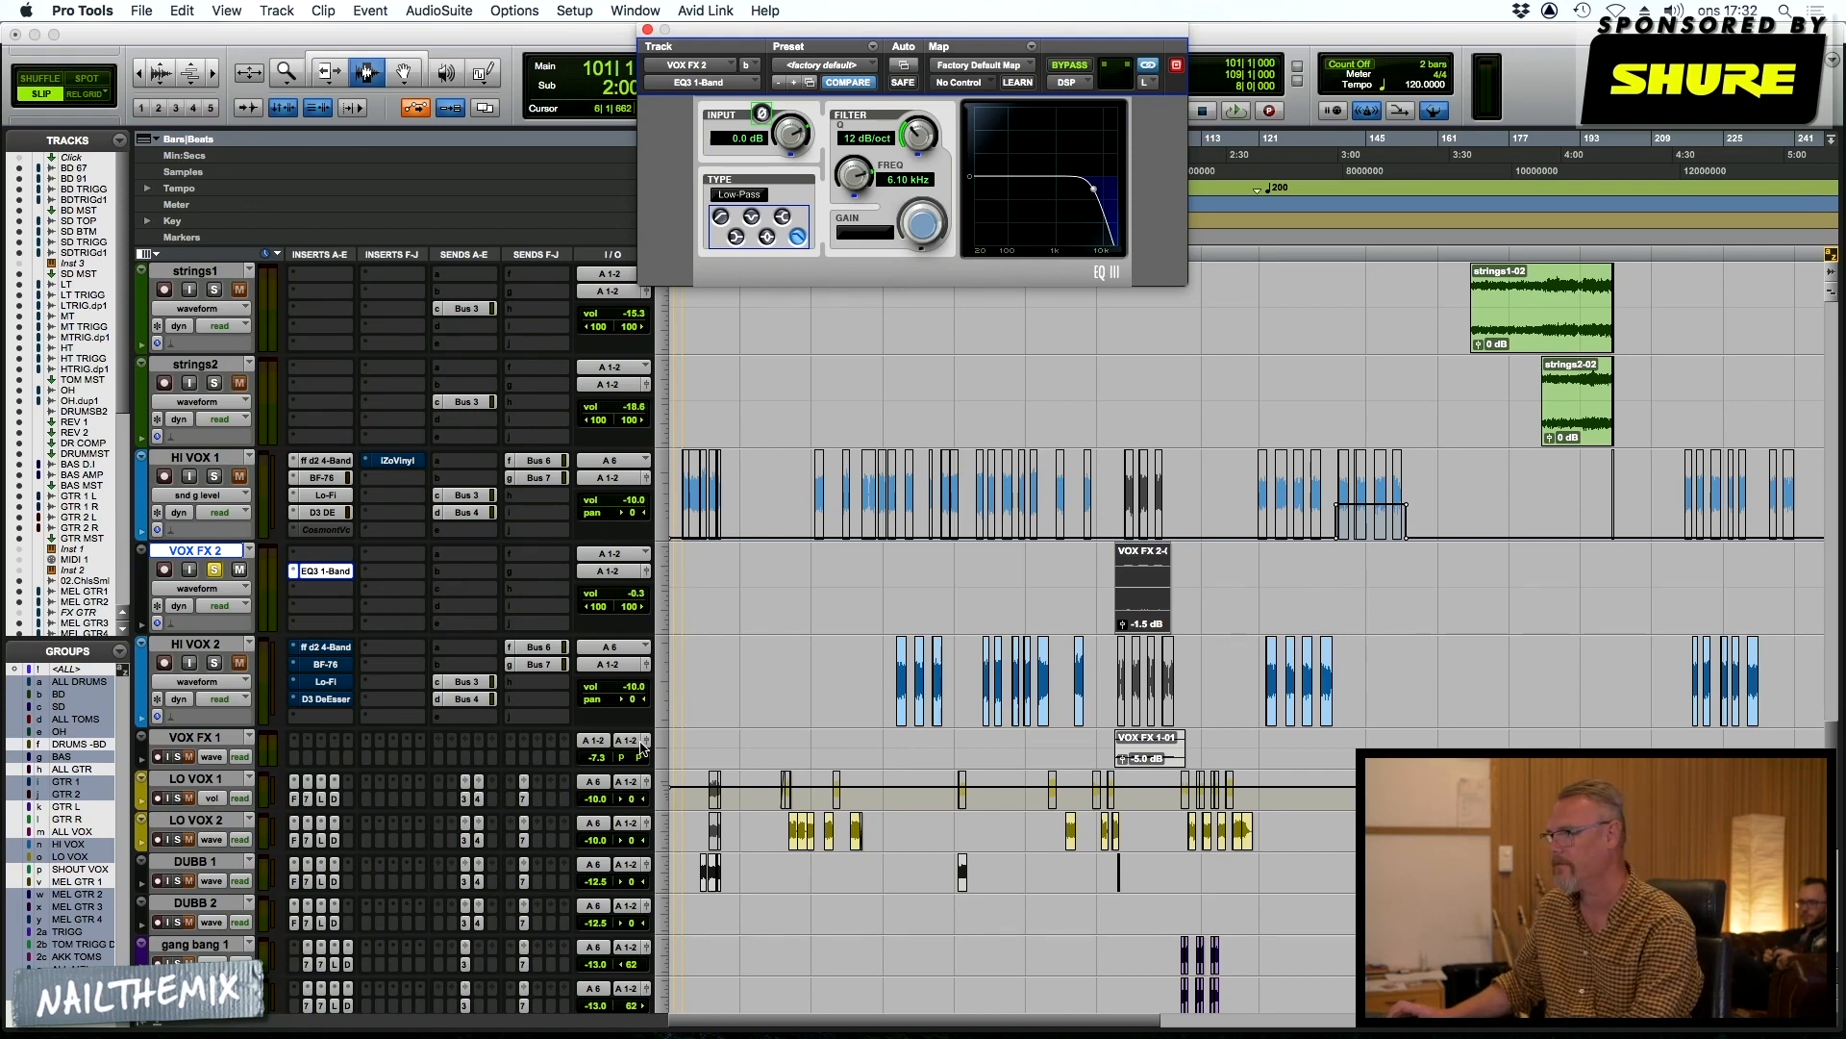
{"action": "scroll", "coordinate": [644, 769], "scroll_direction": "down", "scroll_amount": 8}
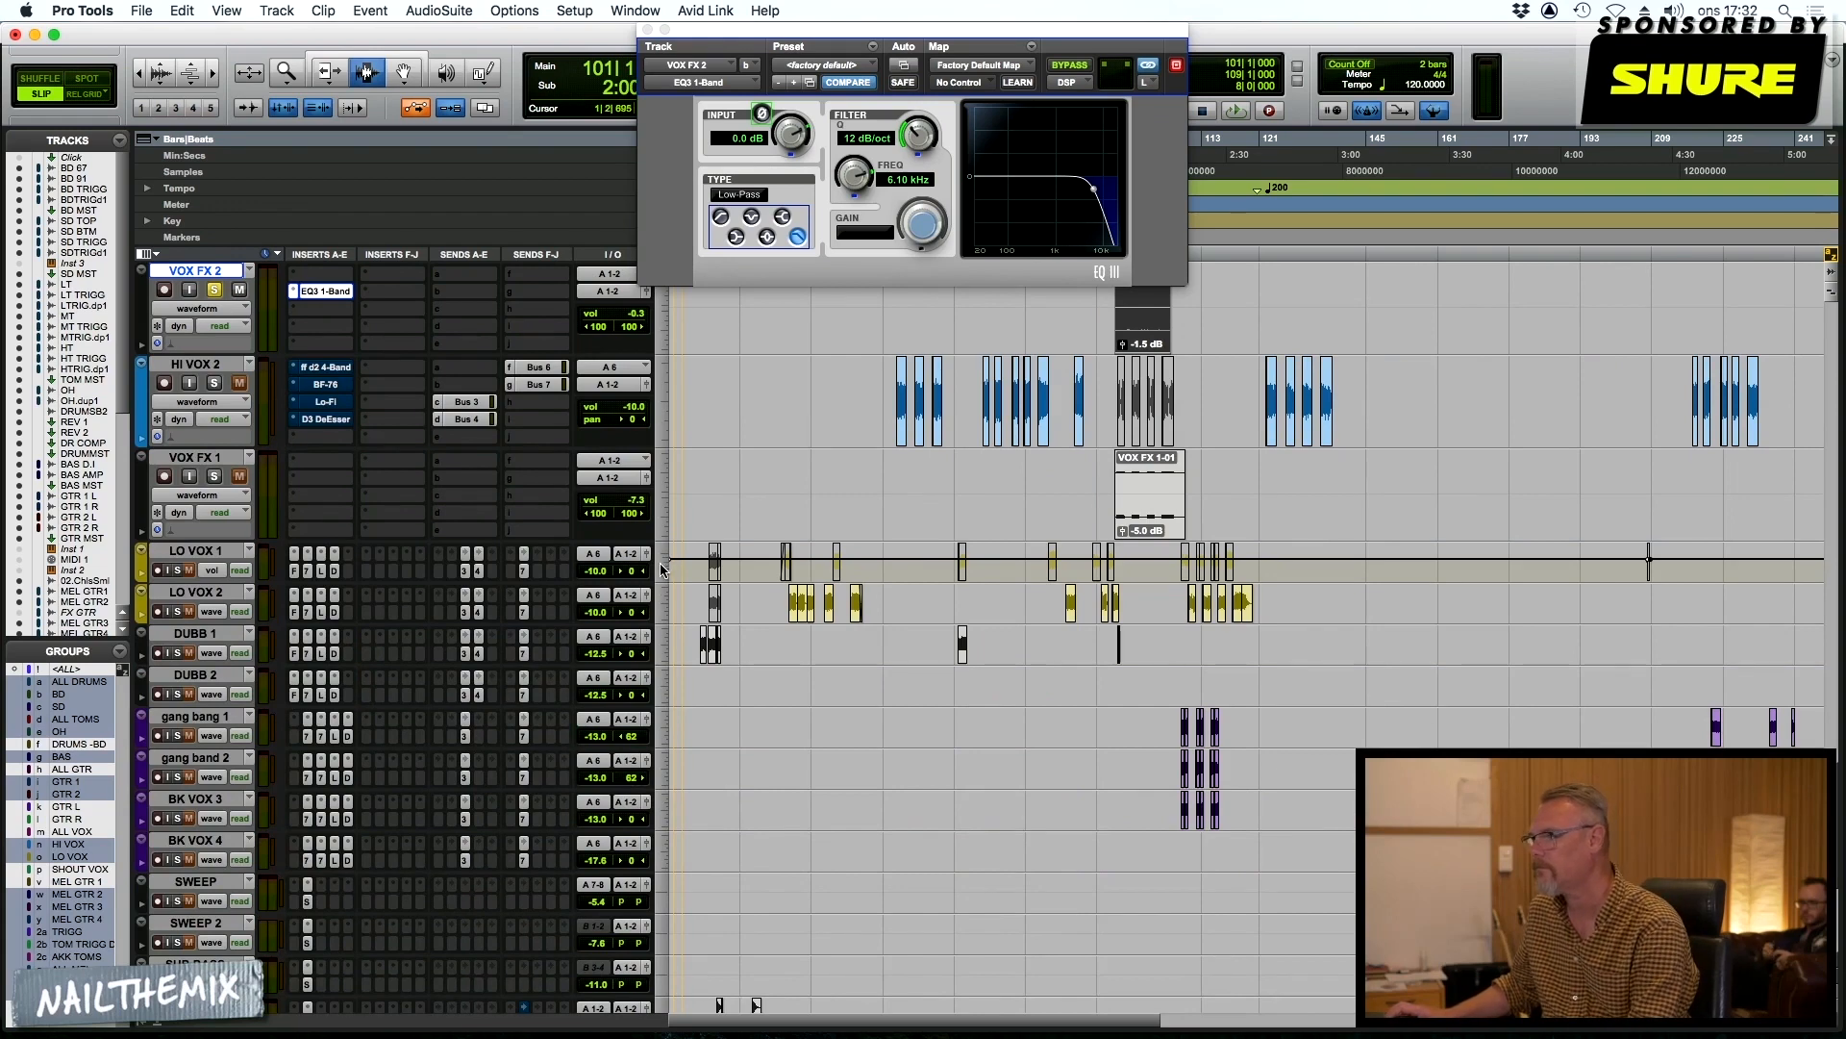
Enlarge the LO VOX 1 and LO VOX 2 tracks and audition them from bar 25, soloing both briefly during playback
{"action": "left_click", "coordinate": [662, 570]}
{"action": "scroll", "coordinate": [678, 606], "scroll_direction": "up", "scroll_amount": 3}
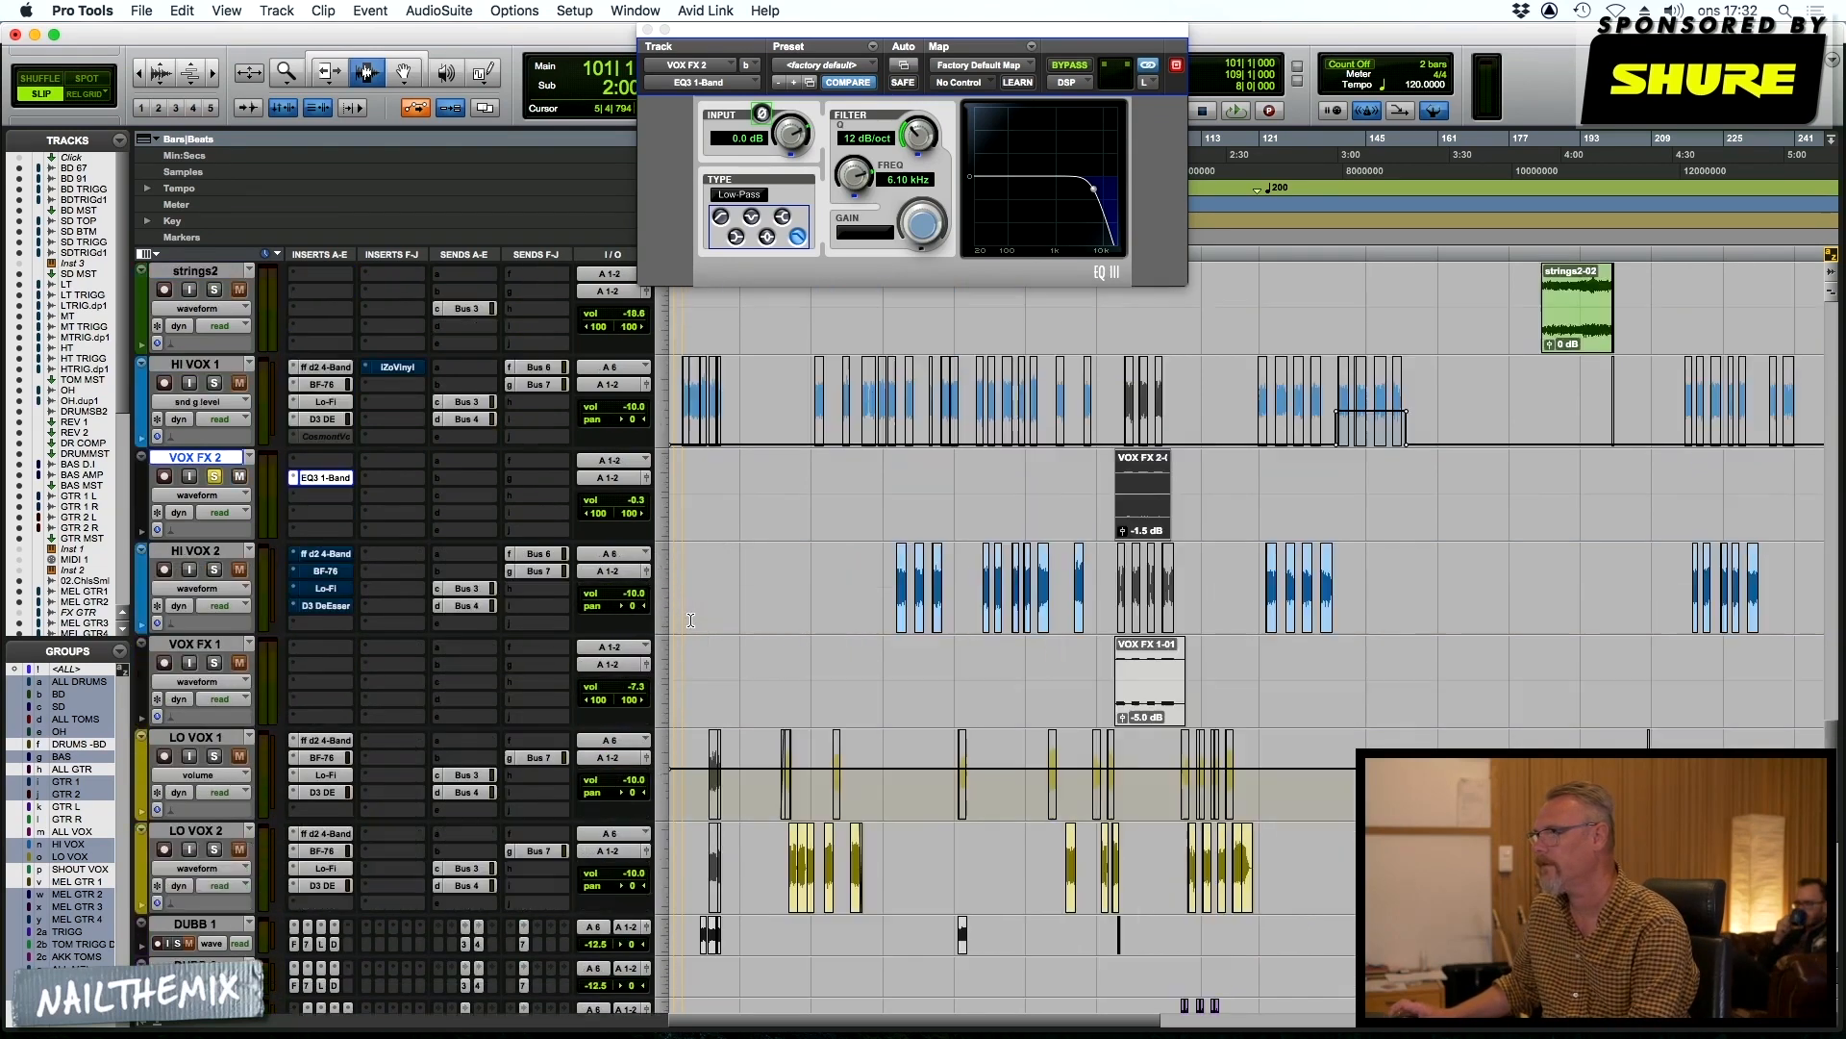
{"action": "left_click", "coordinate": [784, 808]}
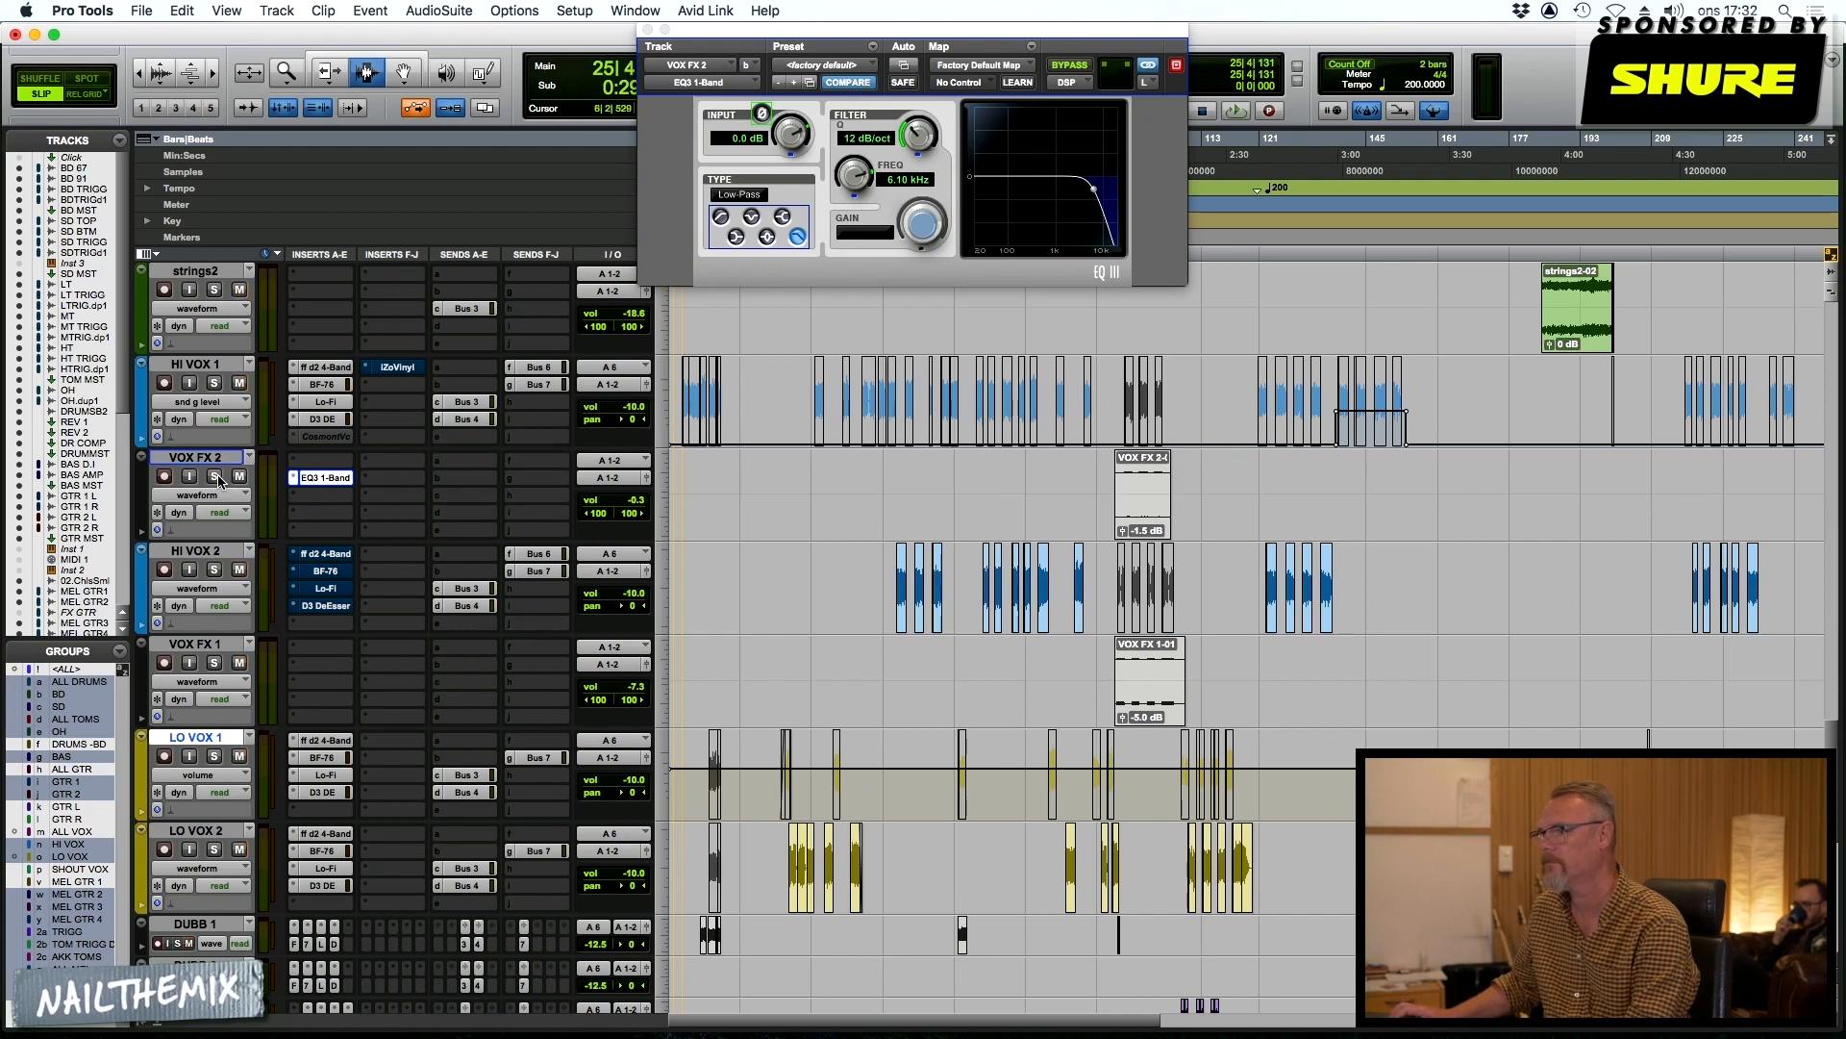
{"action": "key", "text": "space"}
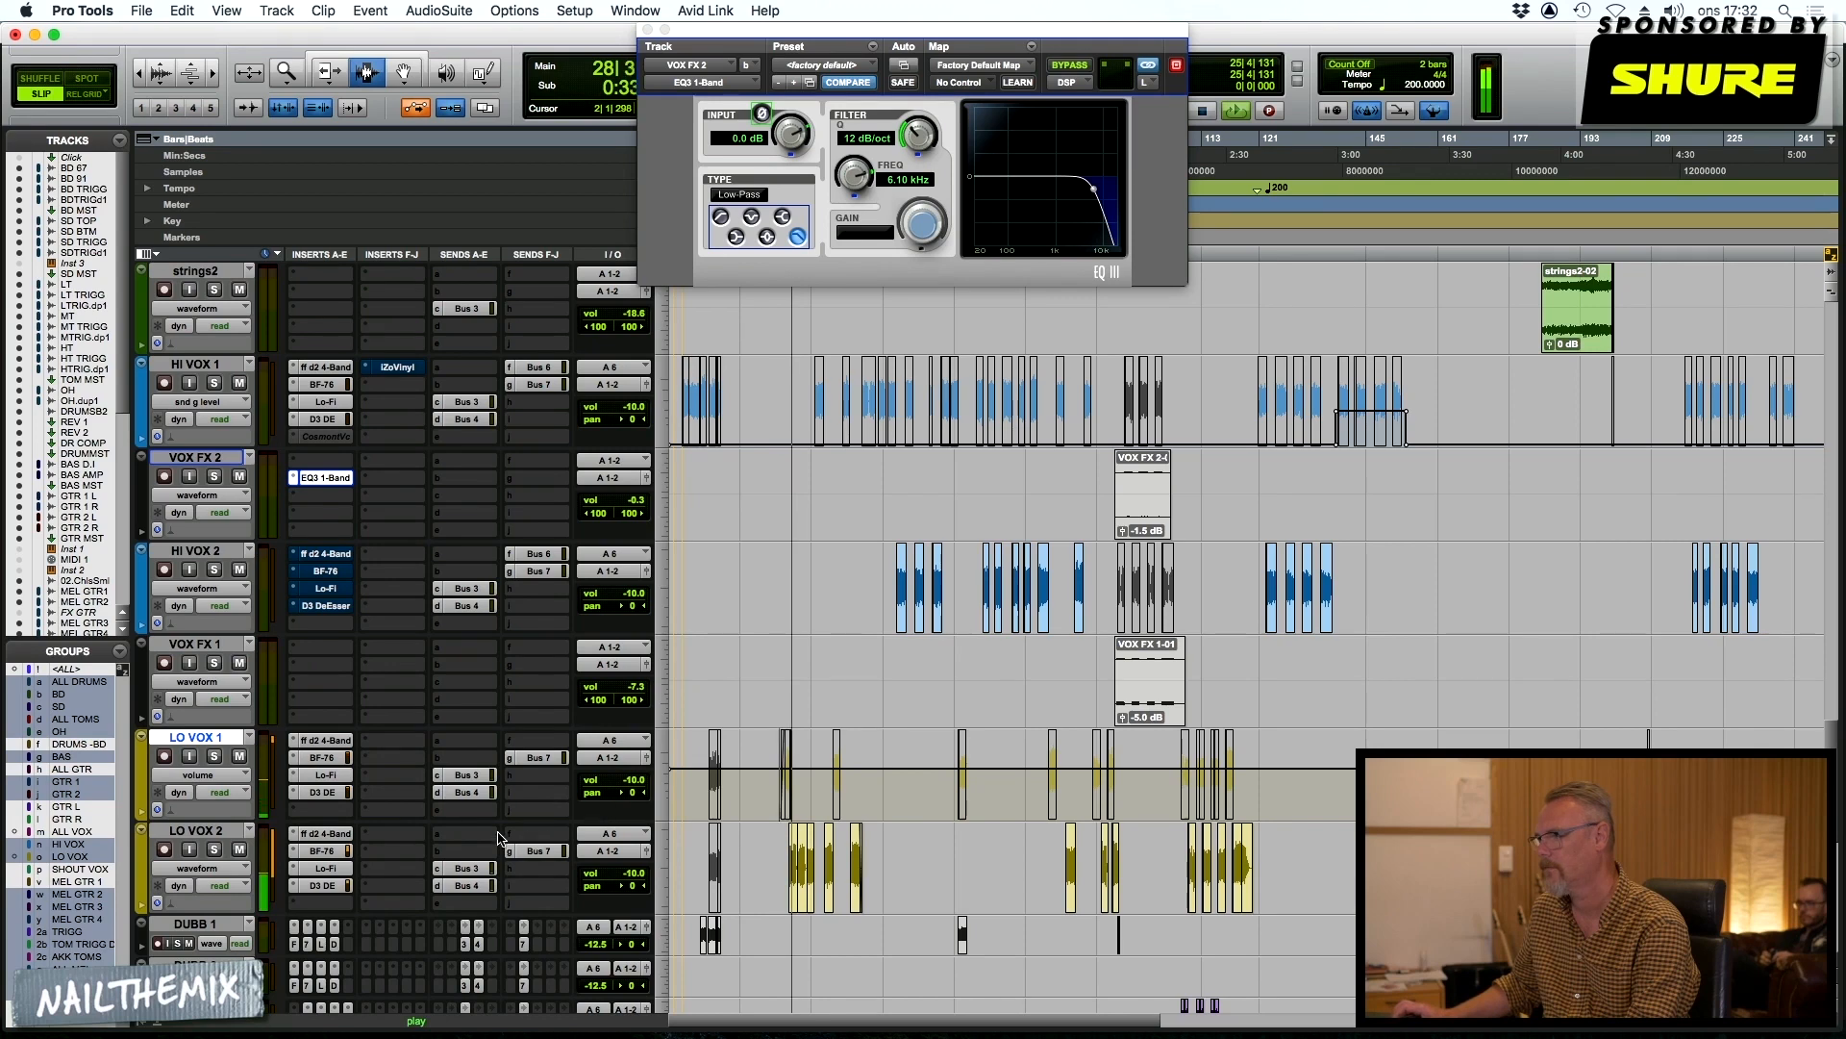
{"action": "left_click", "coordinate": [217, 851]}
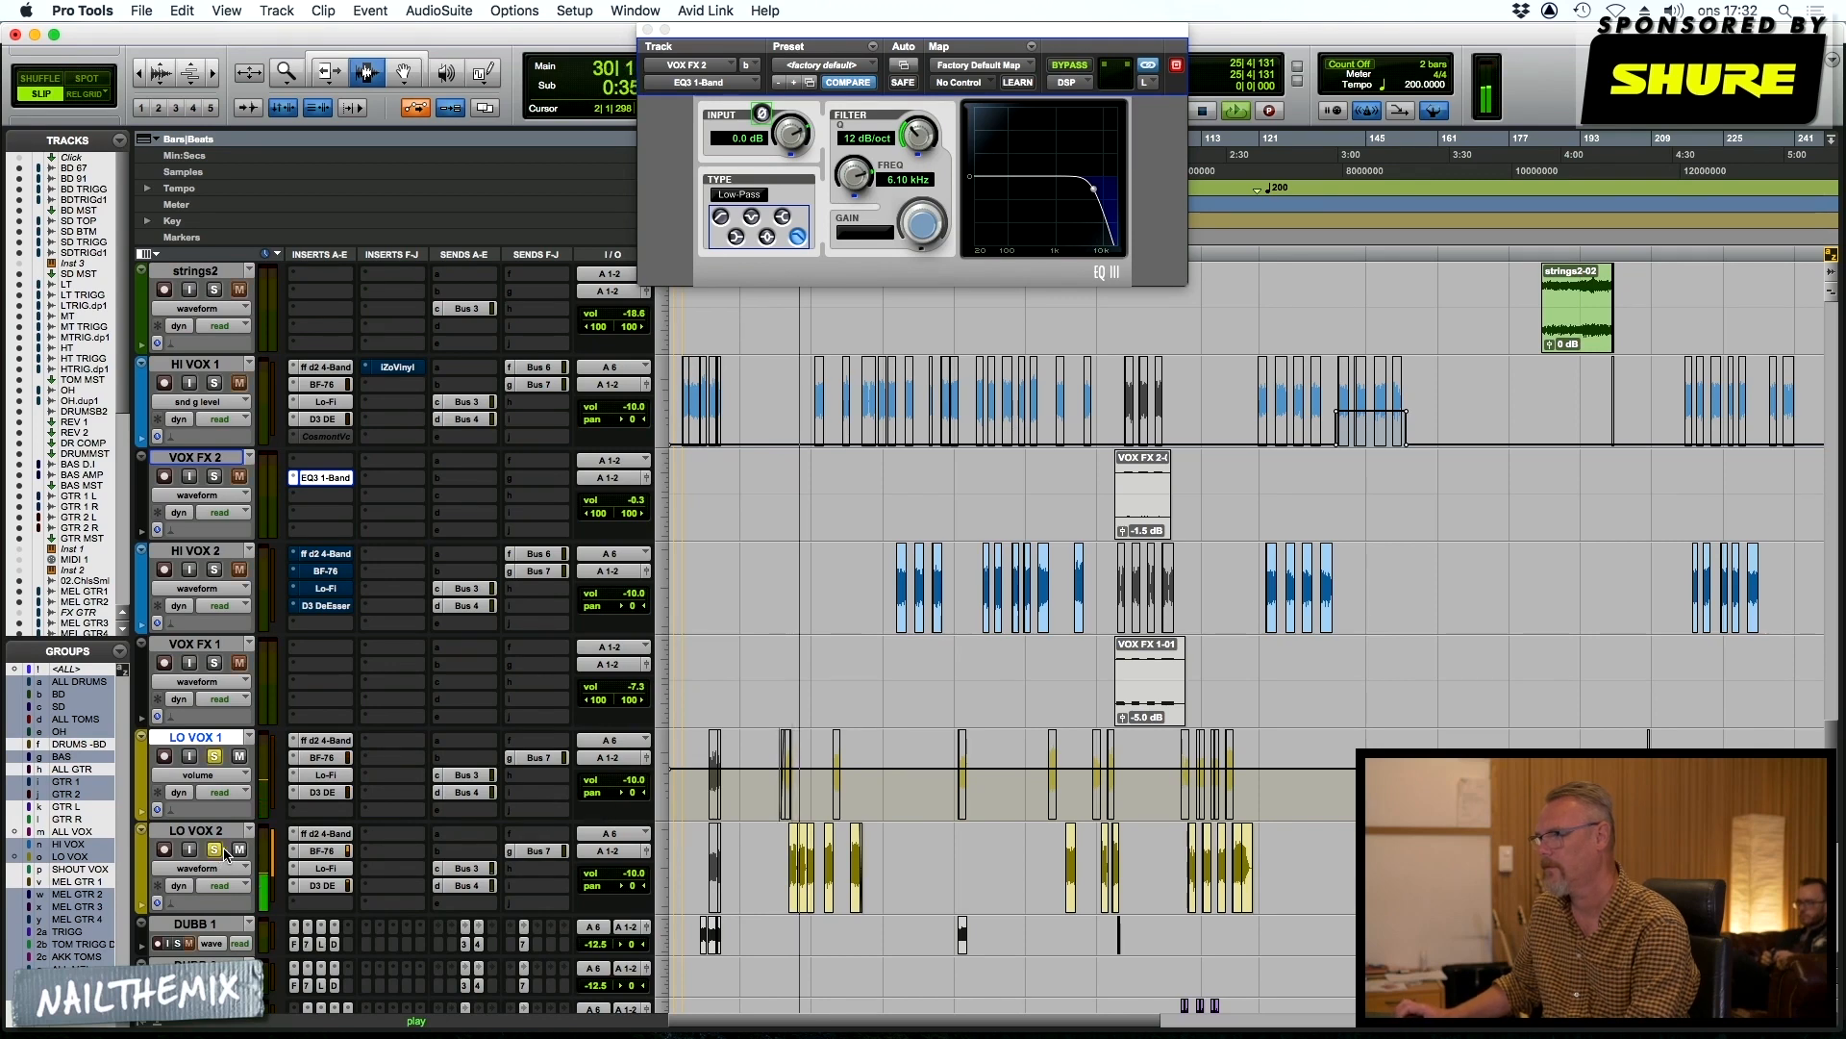
{"action": "left_click", "coordinate": [215, 851]}
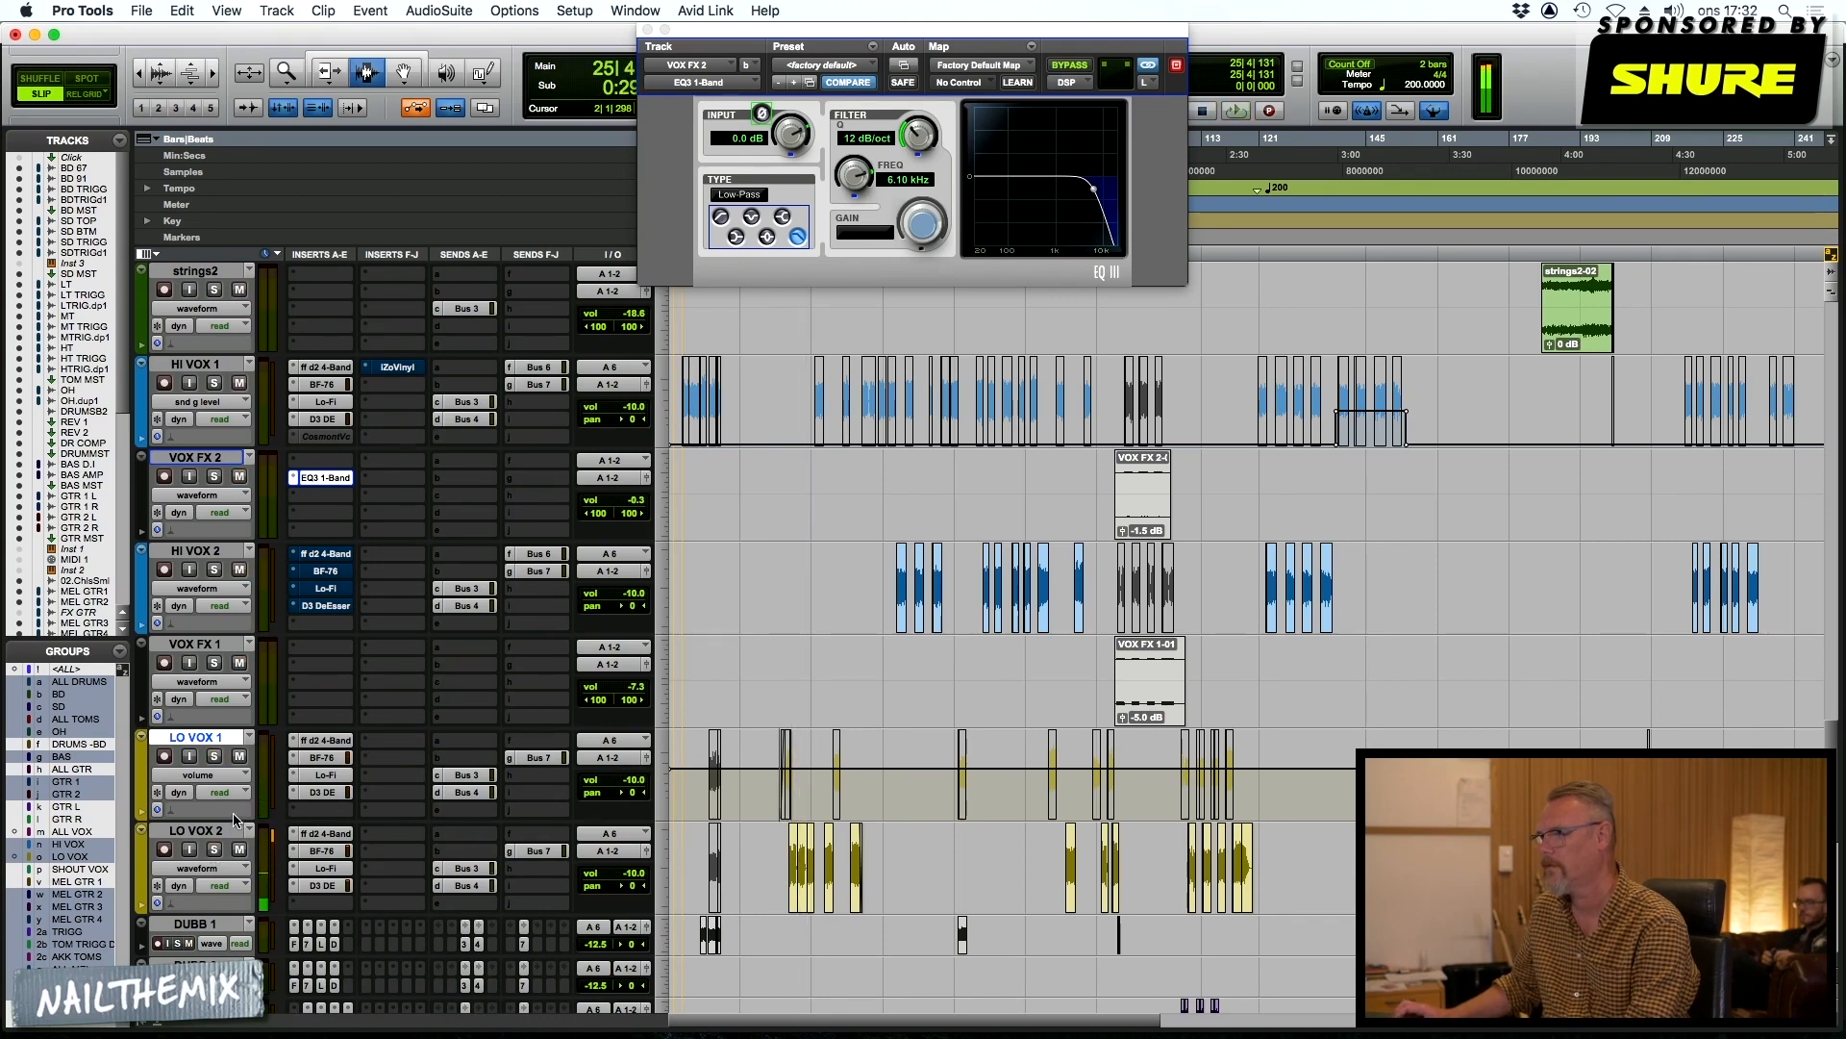
{"action": "key", "text": "space"}
Open the d2 4-Band, BF-76, Lo-Fi and Dyn3 De-Esser inserts on LO VOX 1 in turn to examine their settings
{"action": "scroll", "coordinate": [288, 817], "scroll_direction": "down", "scroll_amount": 3}
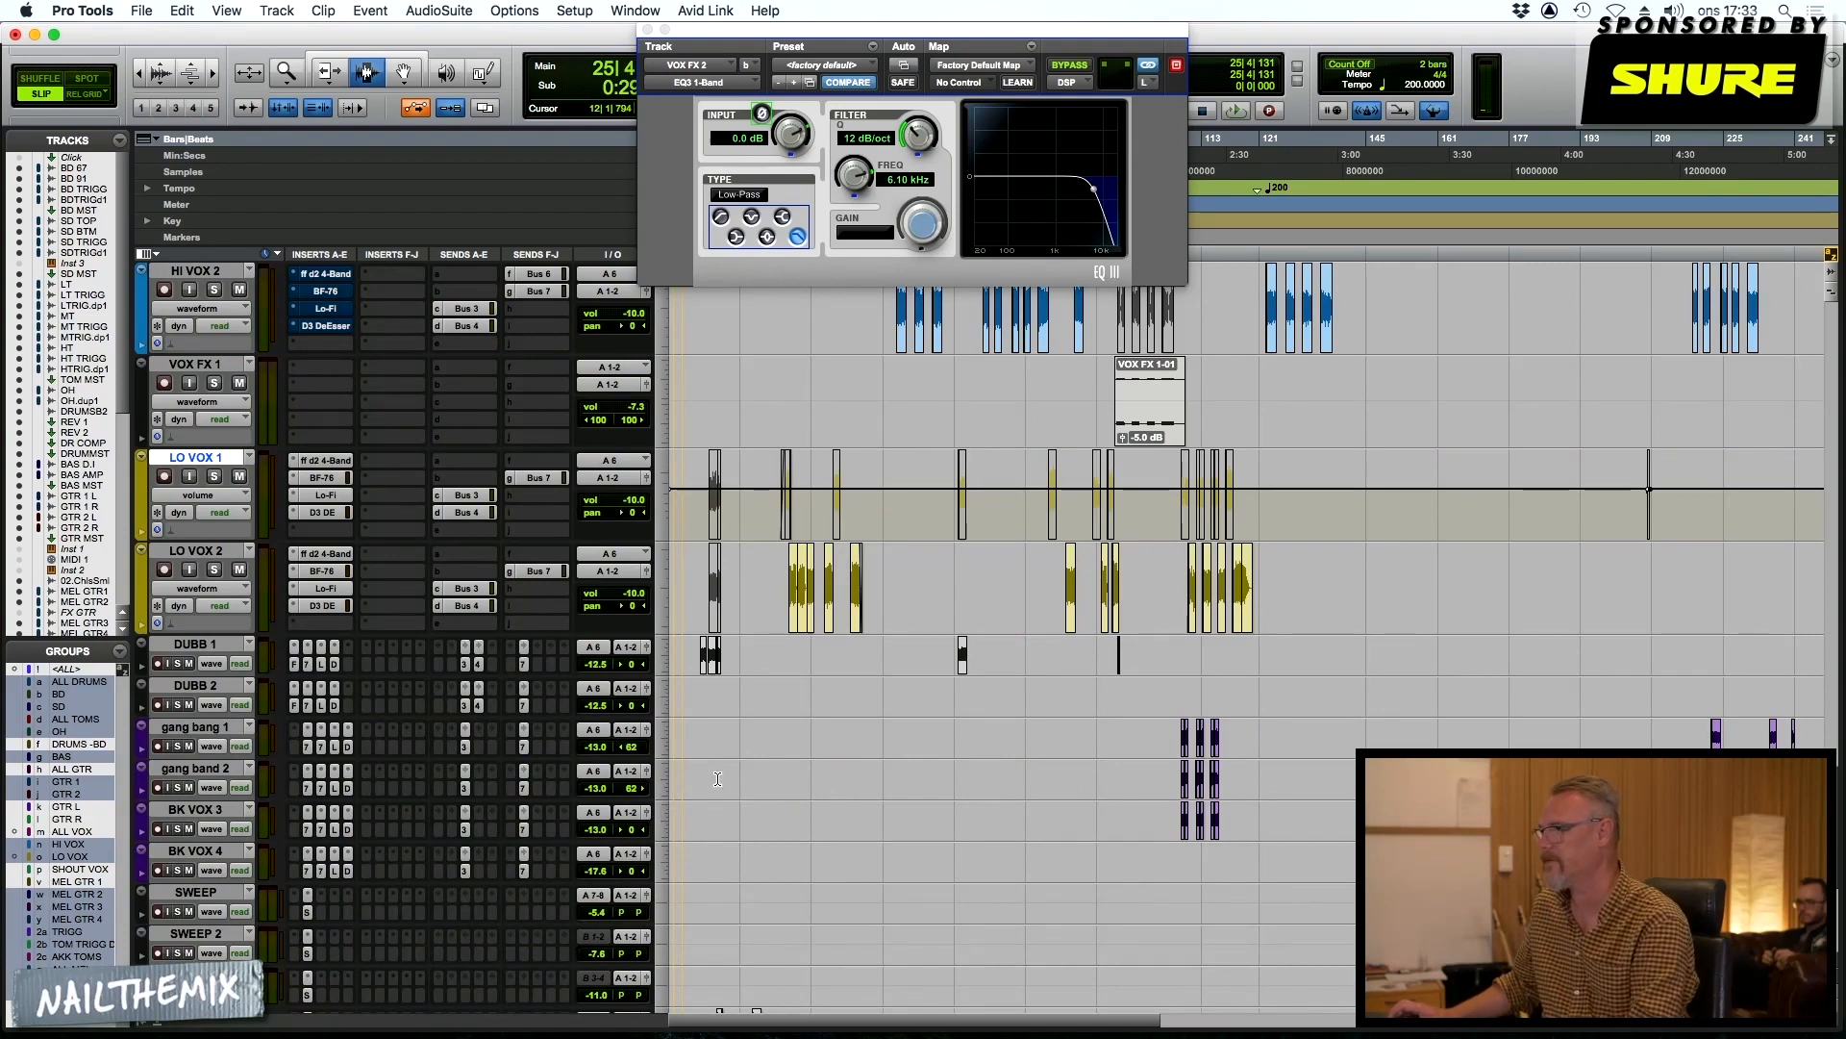
{"action": "scroll", "coordinate": [754, 629], "scroll_direction": "down", "scroll_amount": 1}
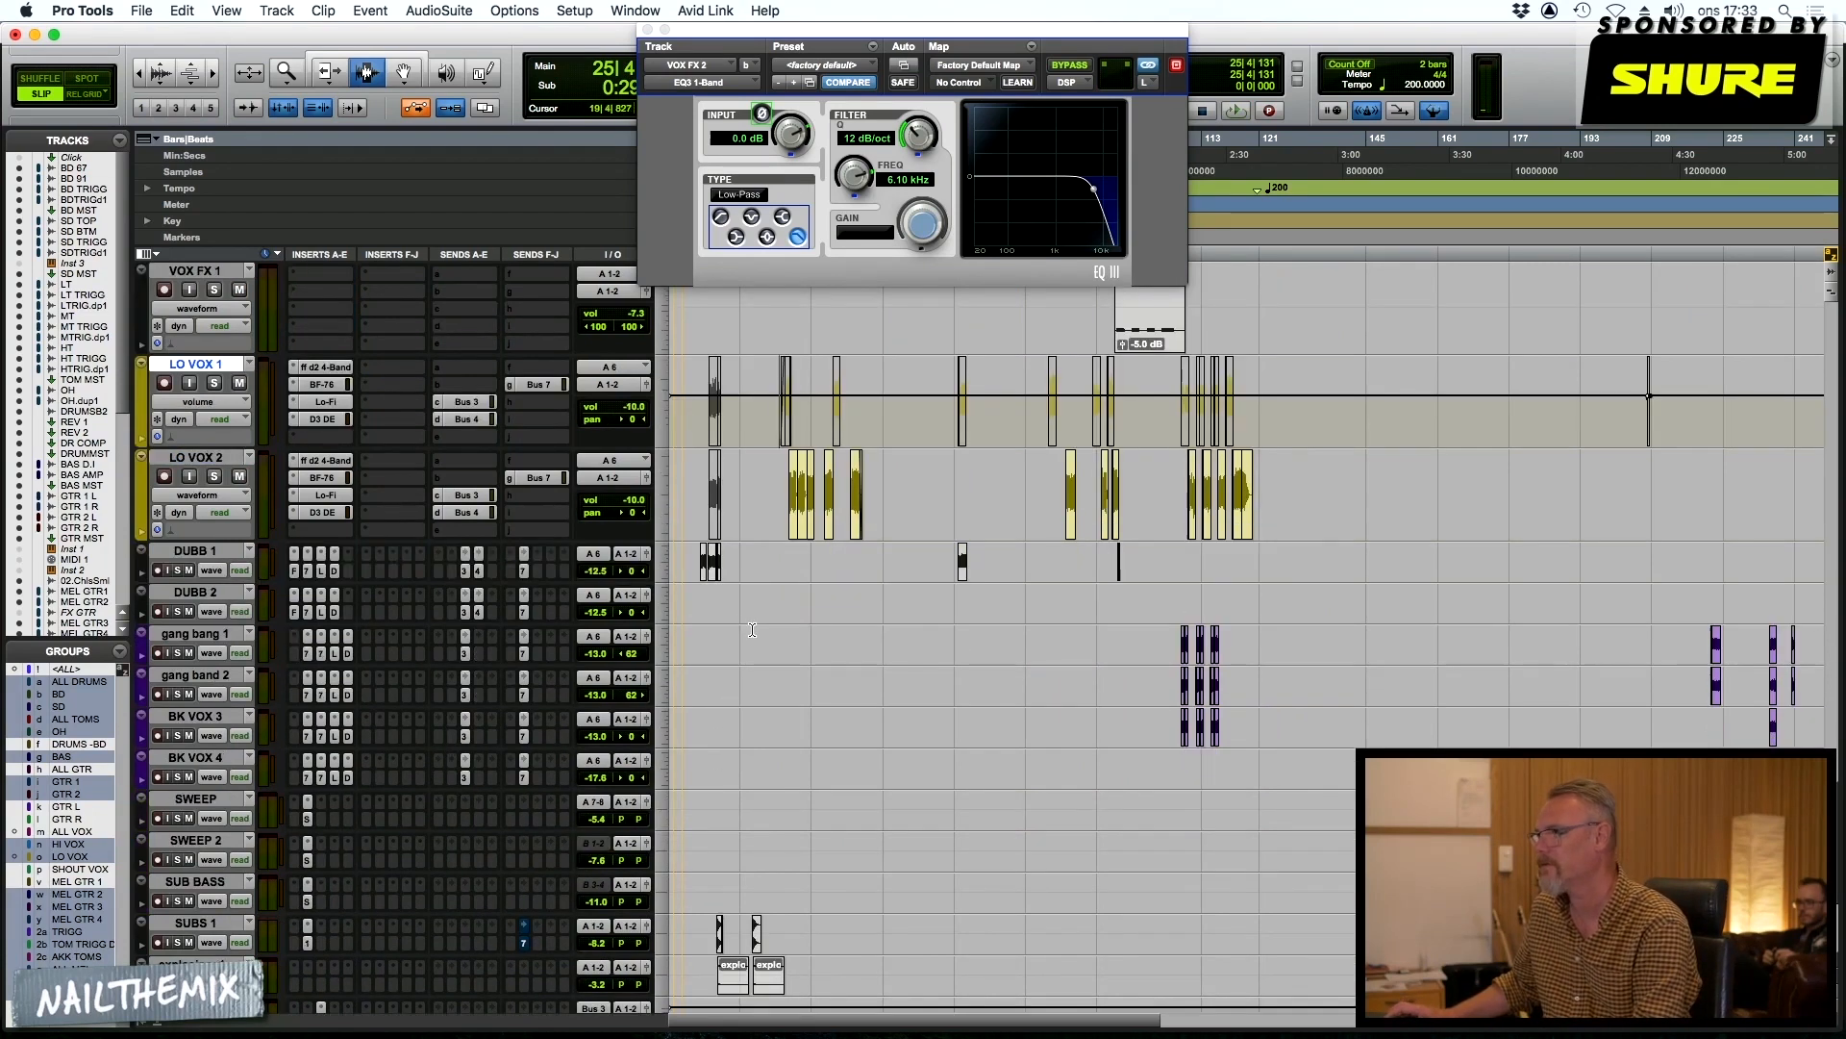
{"action": "left_click", "coordinate": [327, 367]}
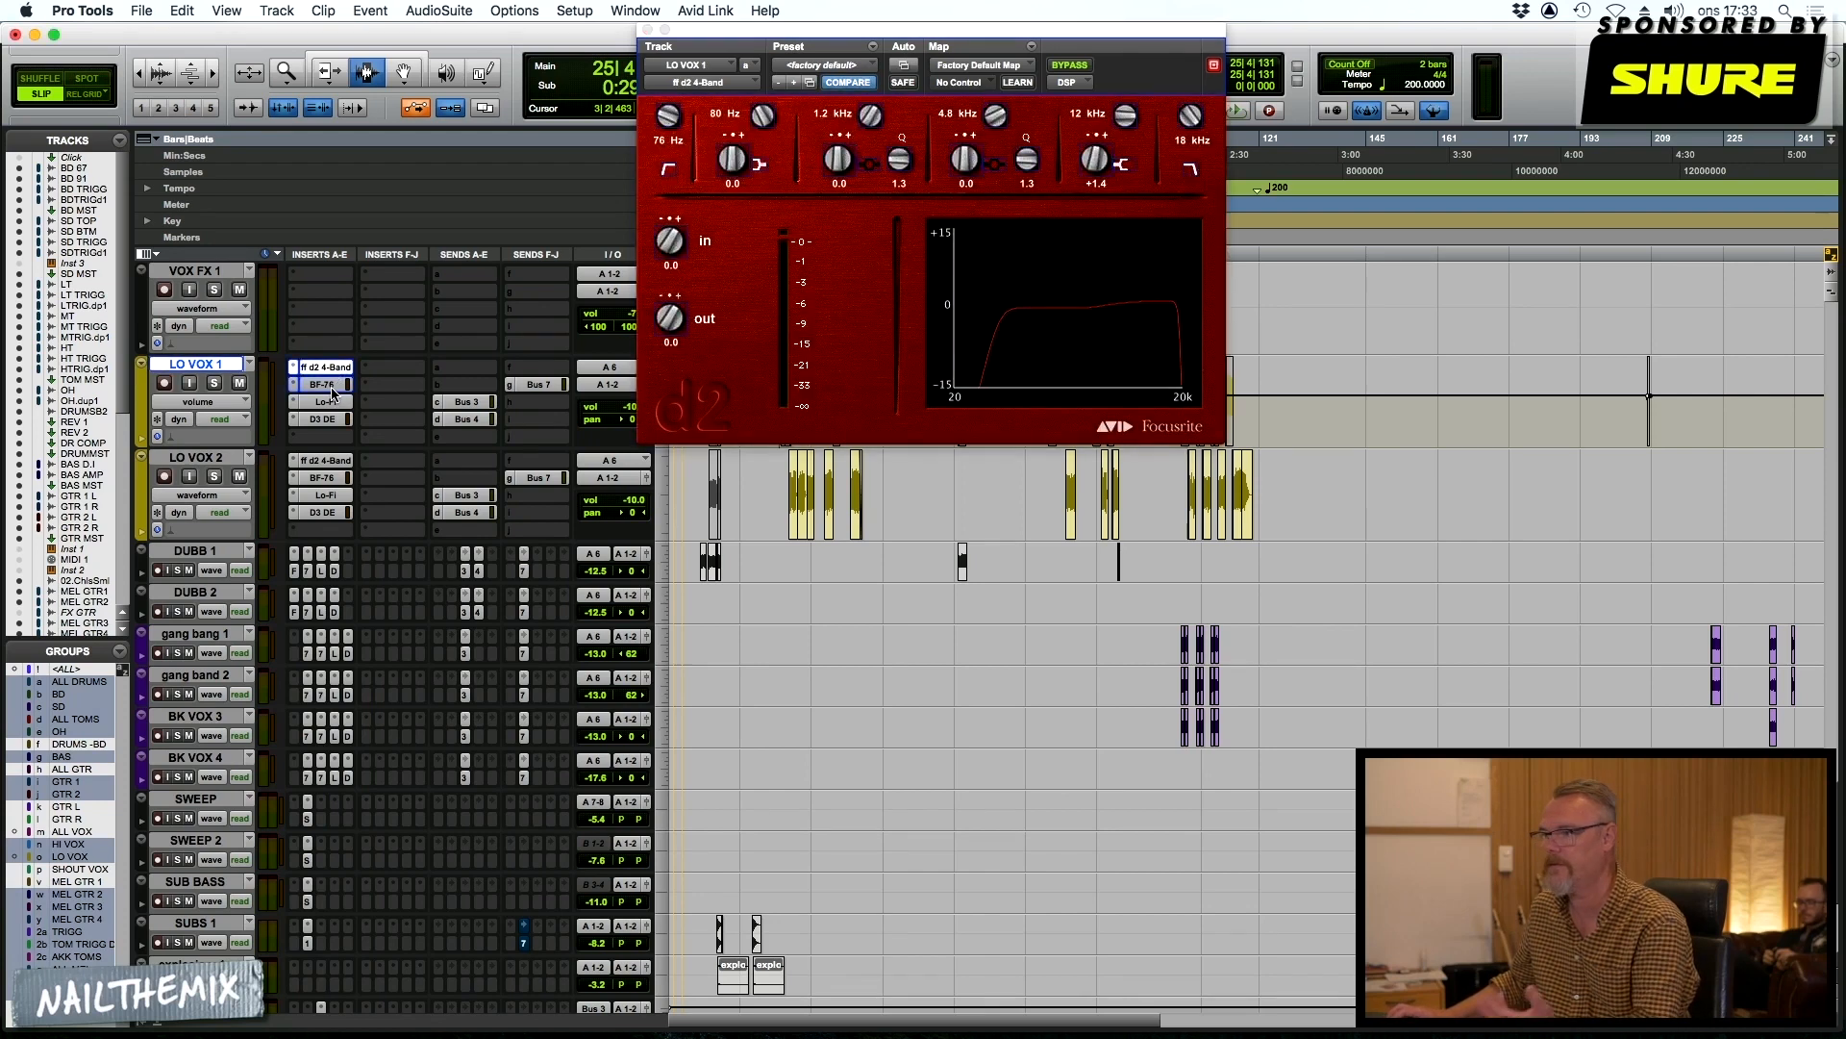
{"action": "left_click", "coordinate": [331, 385]}
{"action": "left_click", "coordinate": [331, 403]}
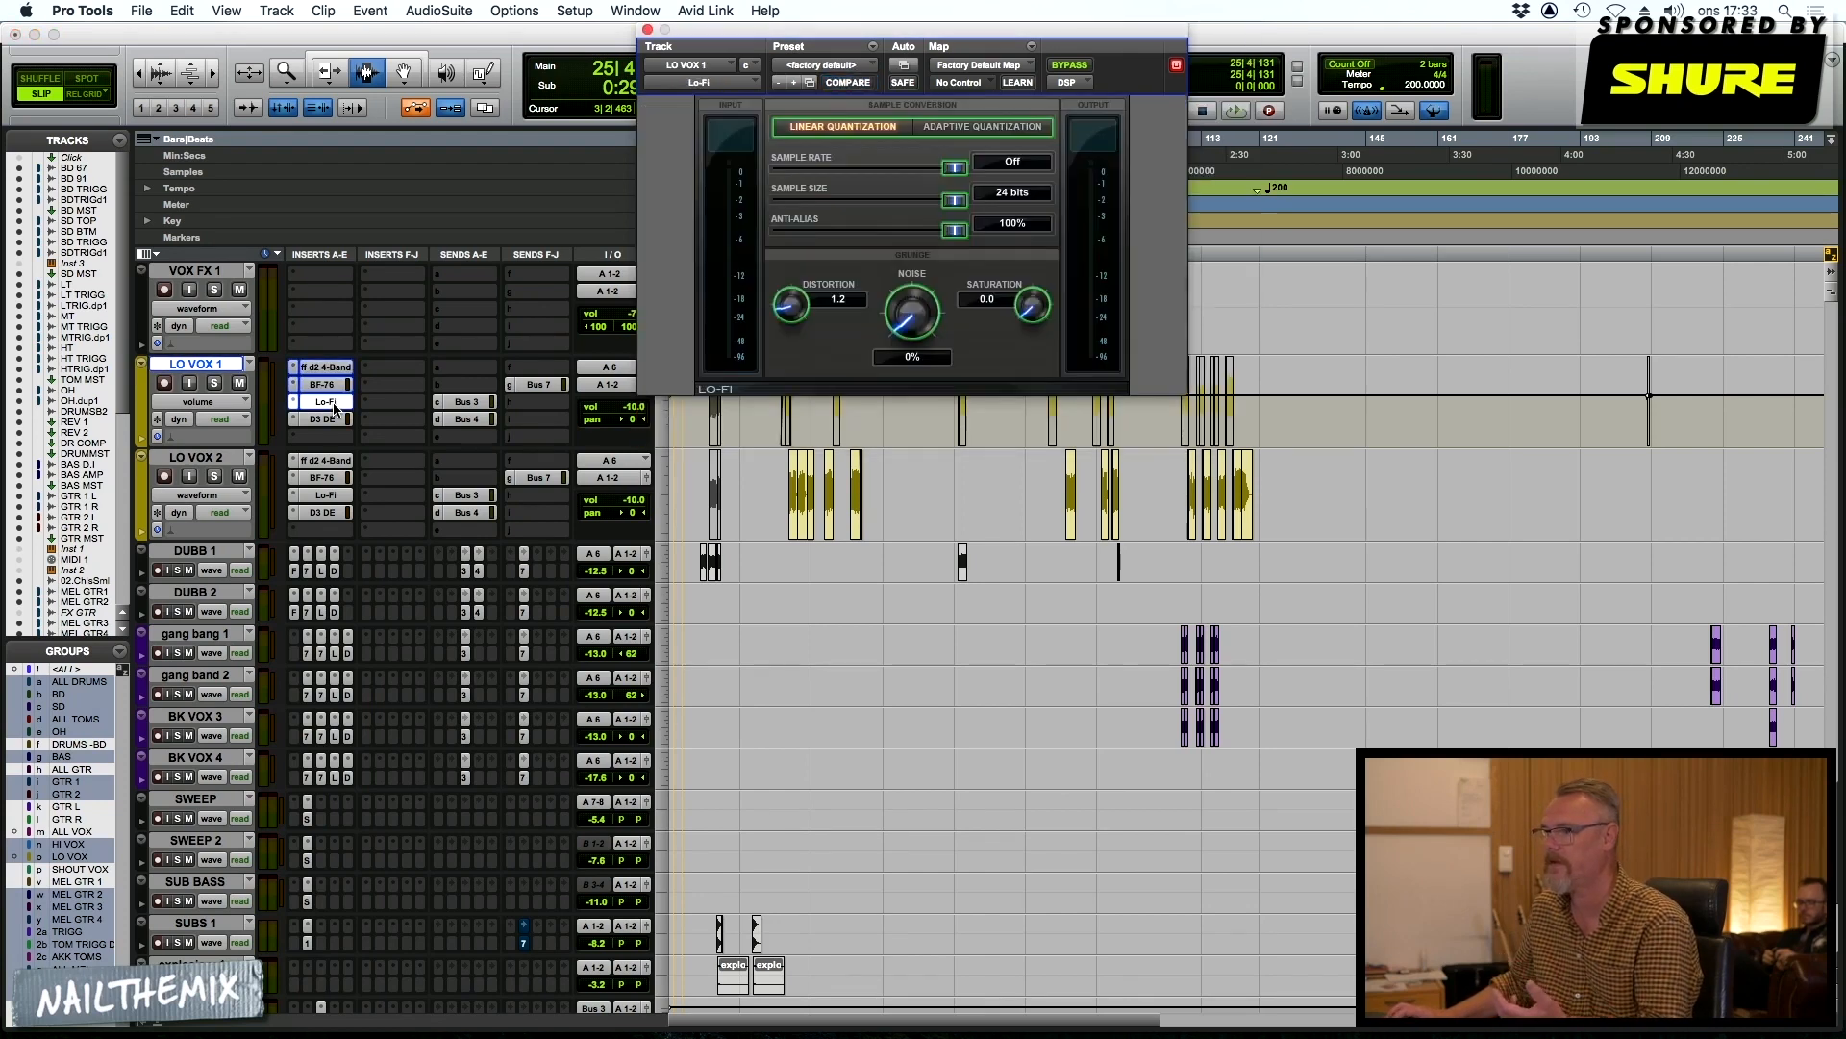
{"action": "left_click", "coordinate": [331, 421]}
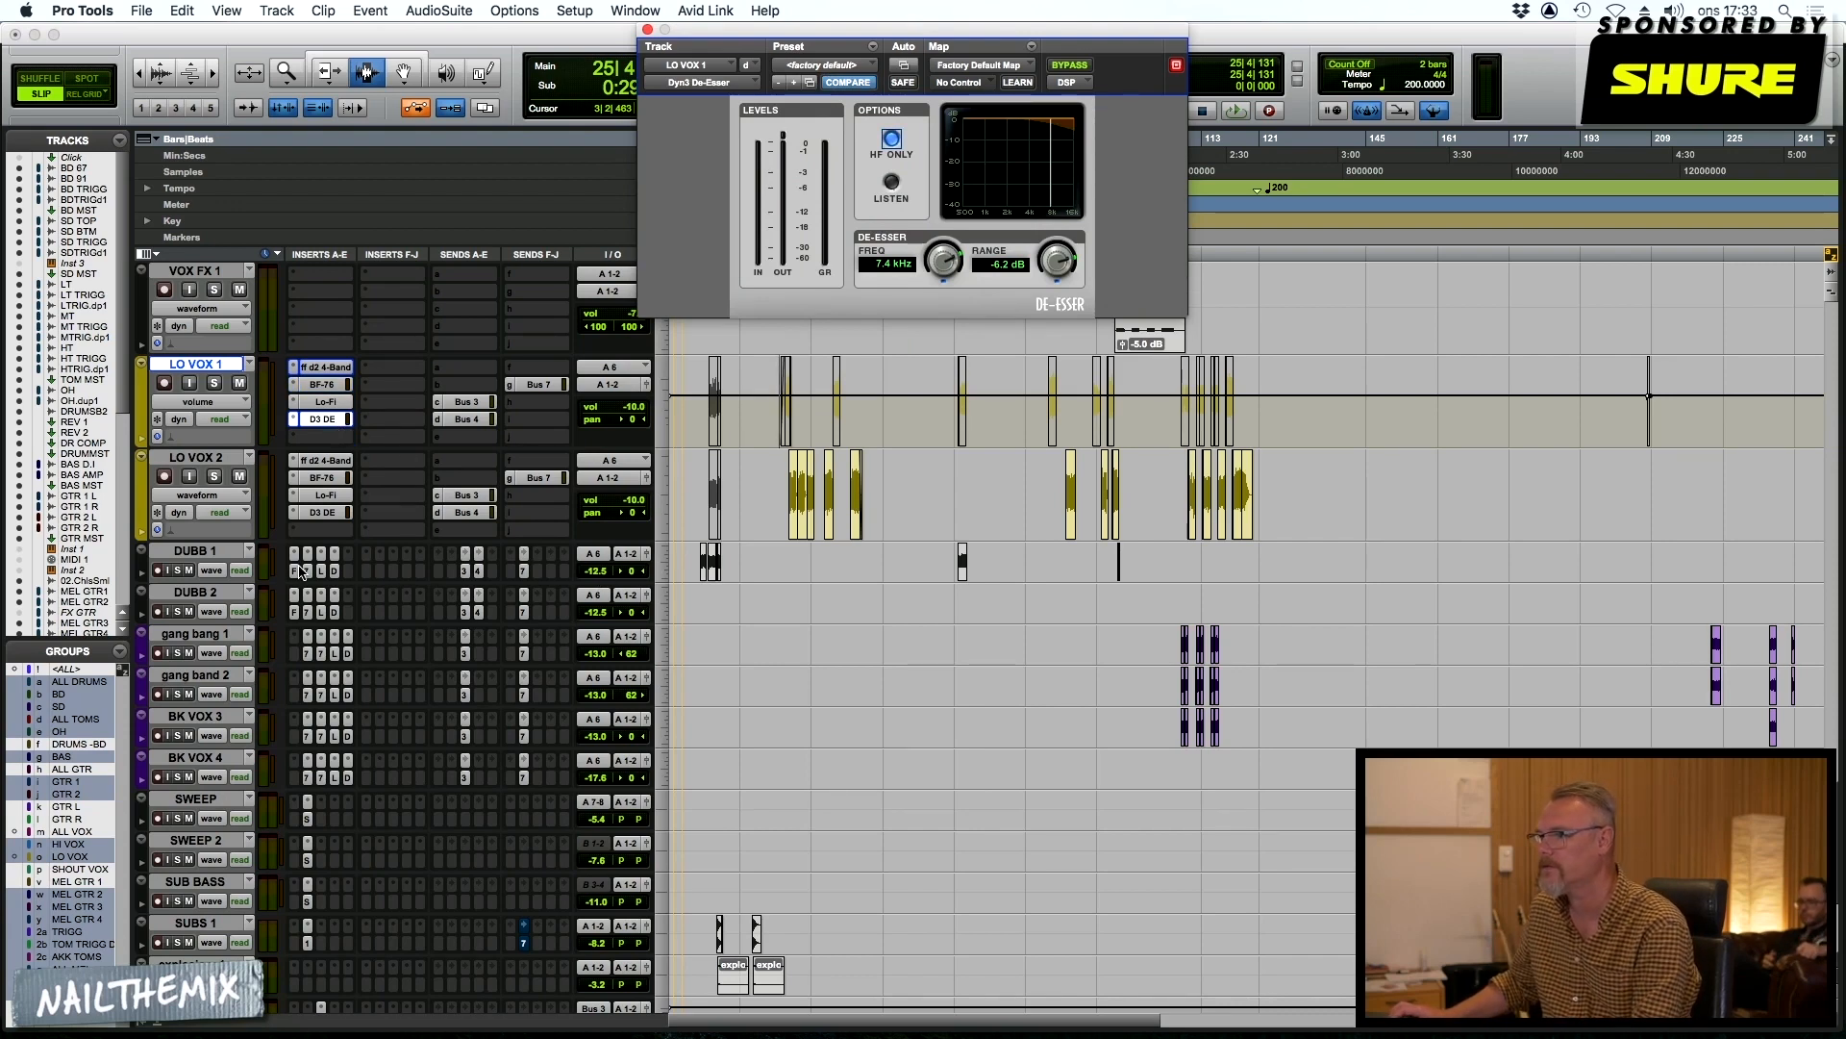
Go through the four inserts on DUBB 1, ending on the Dyn3 De-Esser, to examine their settings
{"action": "left_click", "coordinate": [295, 572]}
{"action": "left_click", "coordinate": [308, 571]}
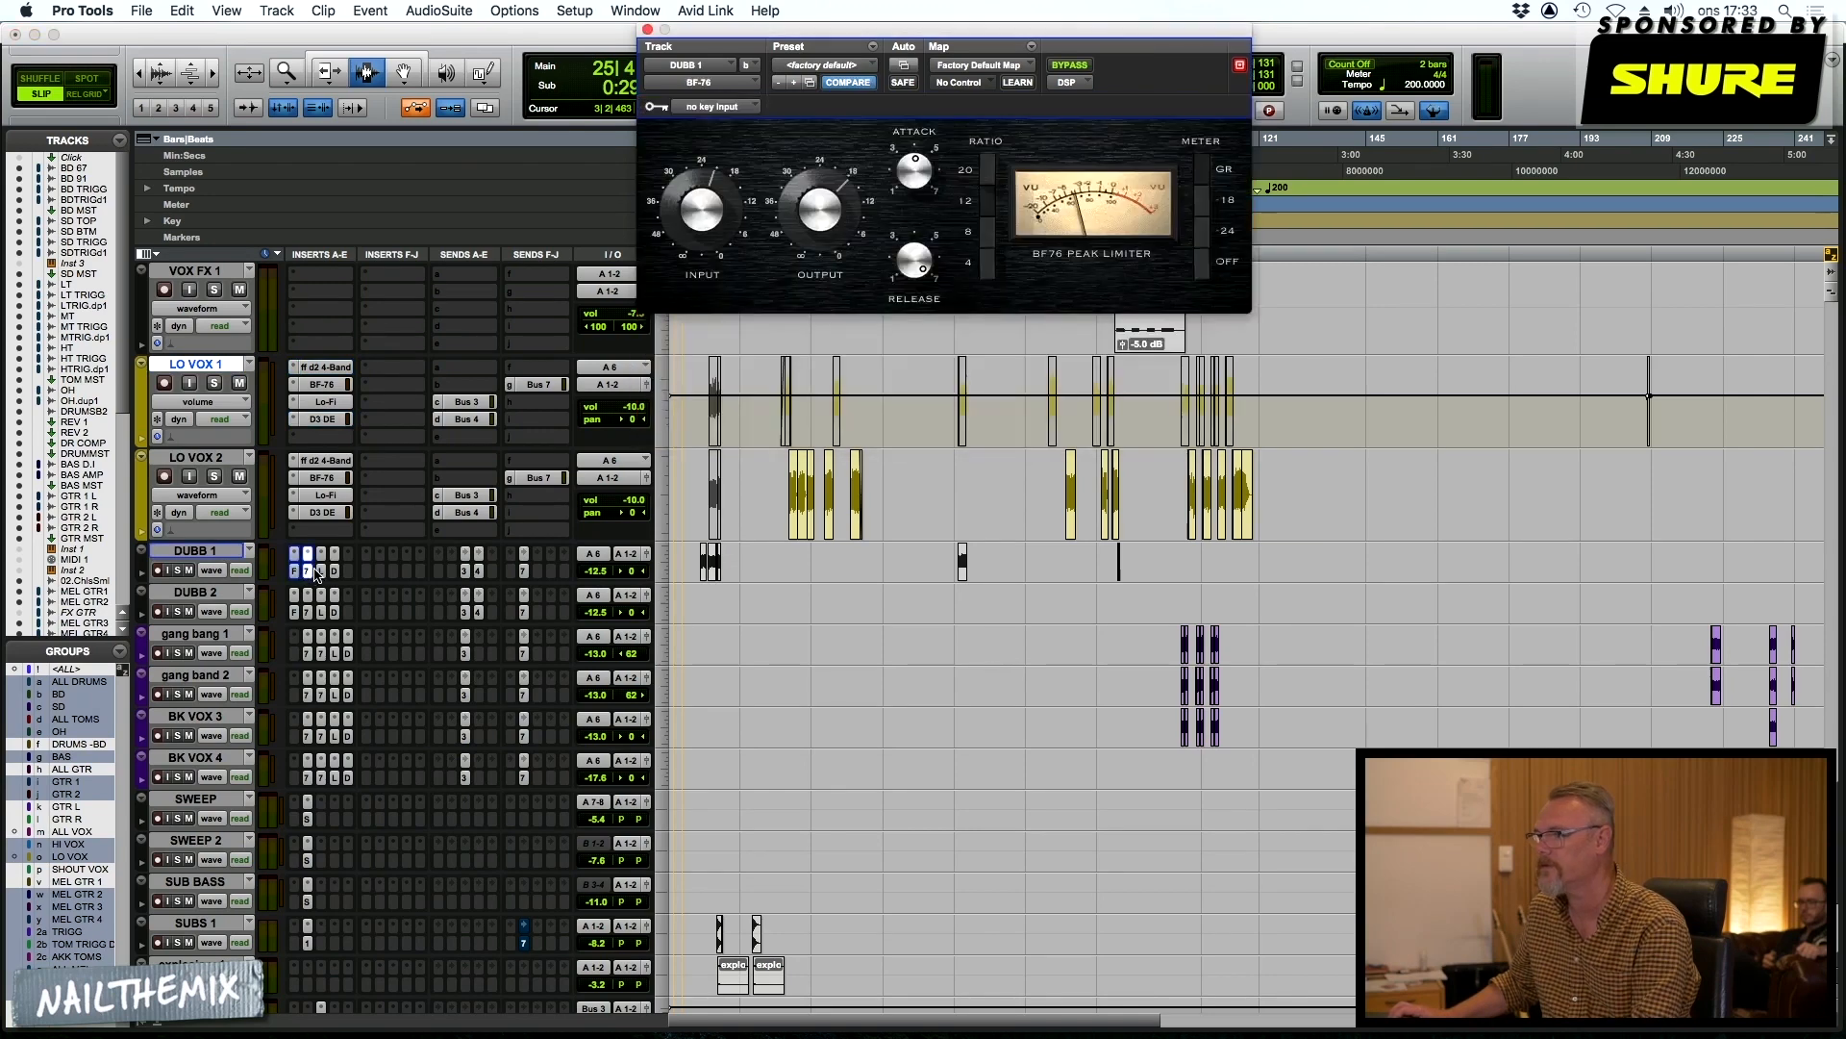
{"action": "left_click", "coordinate": [323, 573]}
{"action": "left_click", "coordinate": [334, 572]}
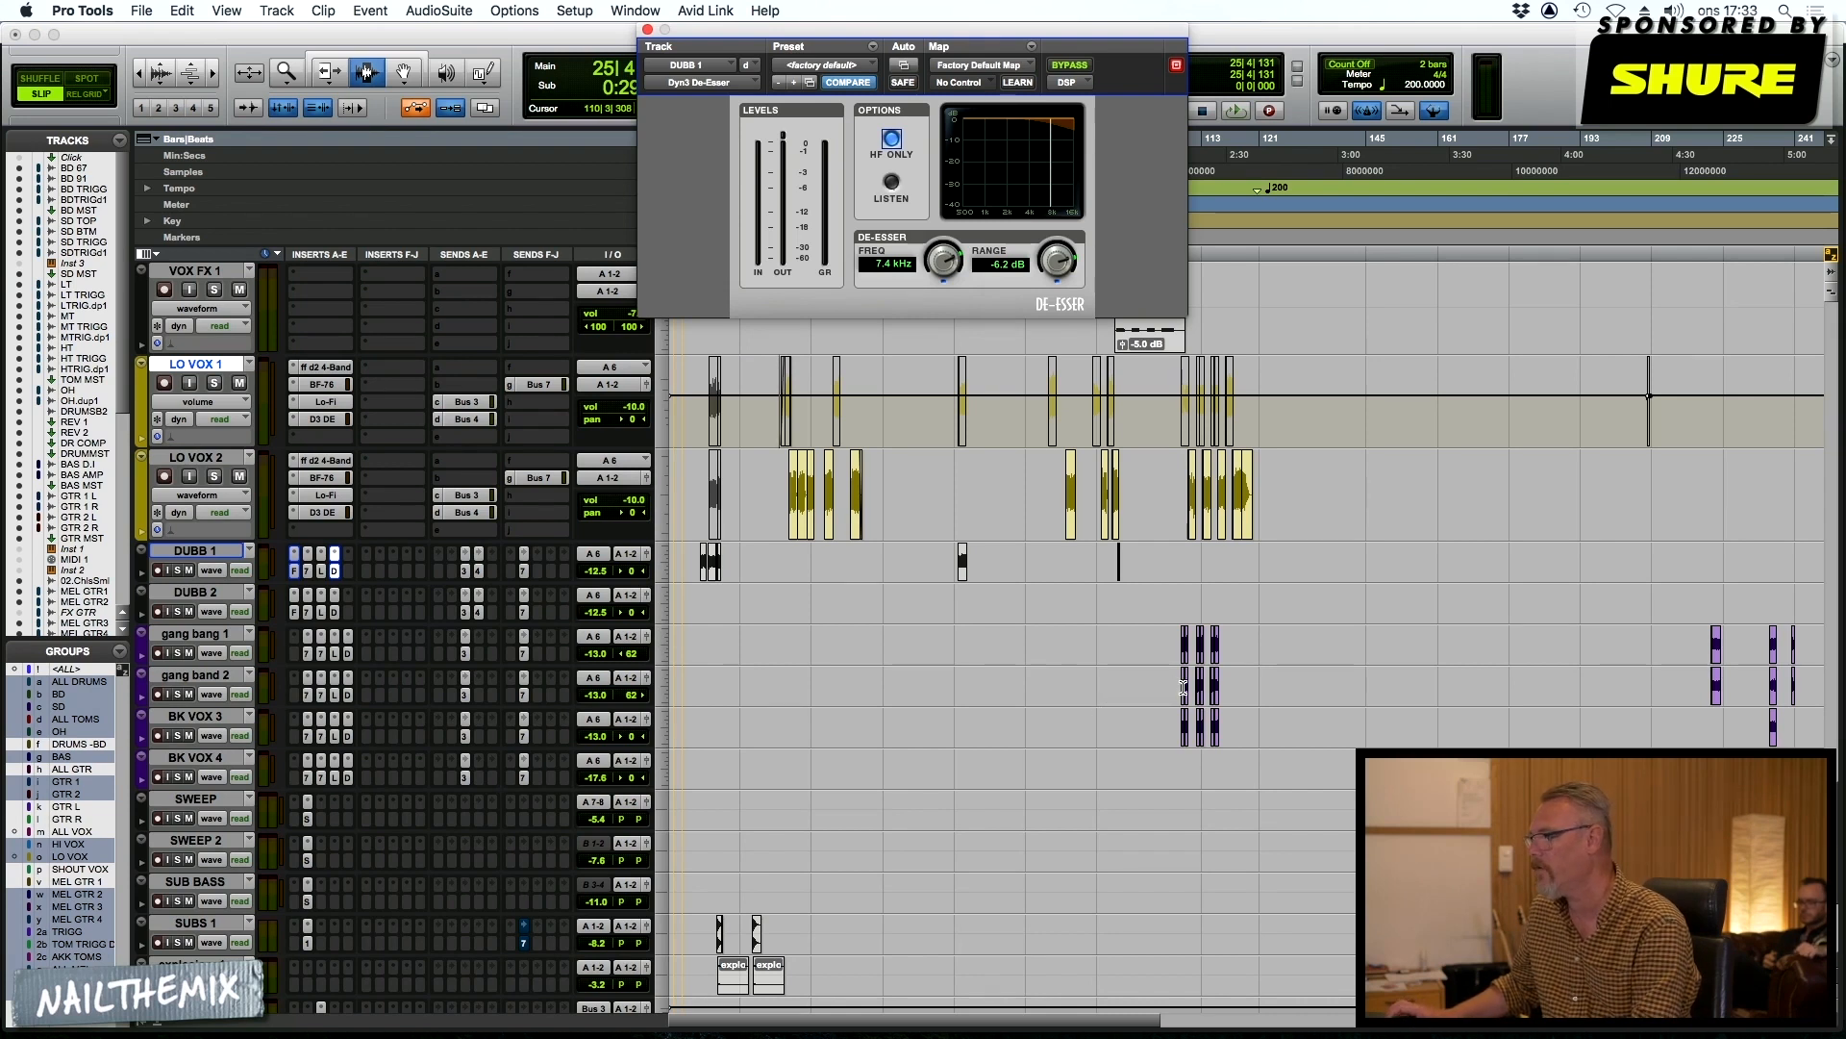
Select the gang bang 1, gang band 2, BK VOX 3 and BK VOX 4 tracks at bar 110 and set their height to medium
{"action": "left_click", "coordinate": [1183, 687]}
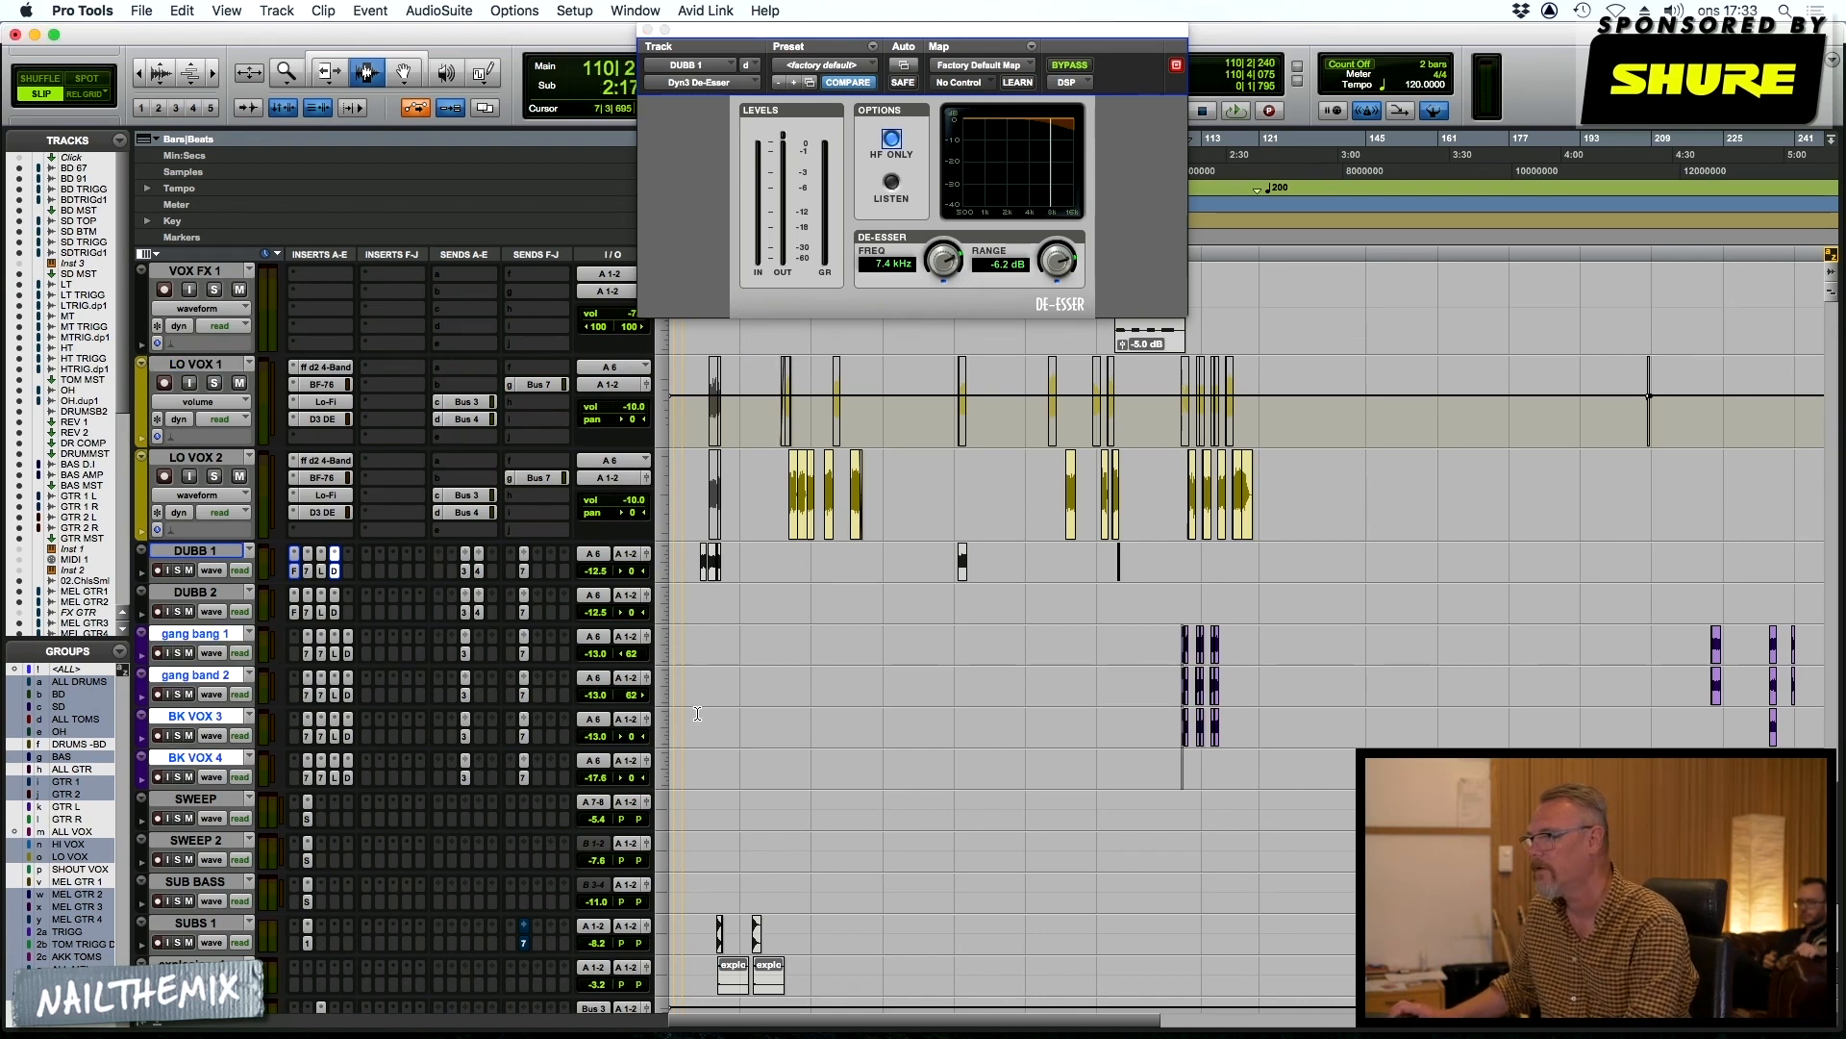
{"action": "left_click", "coordinate": [663, 689]}
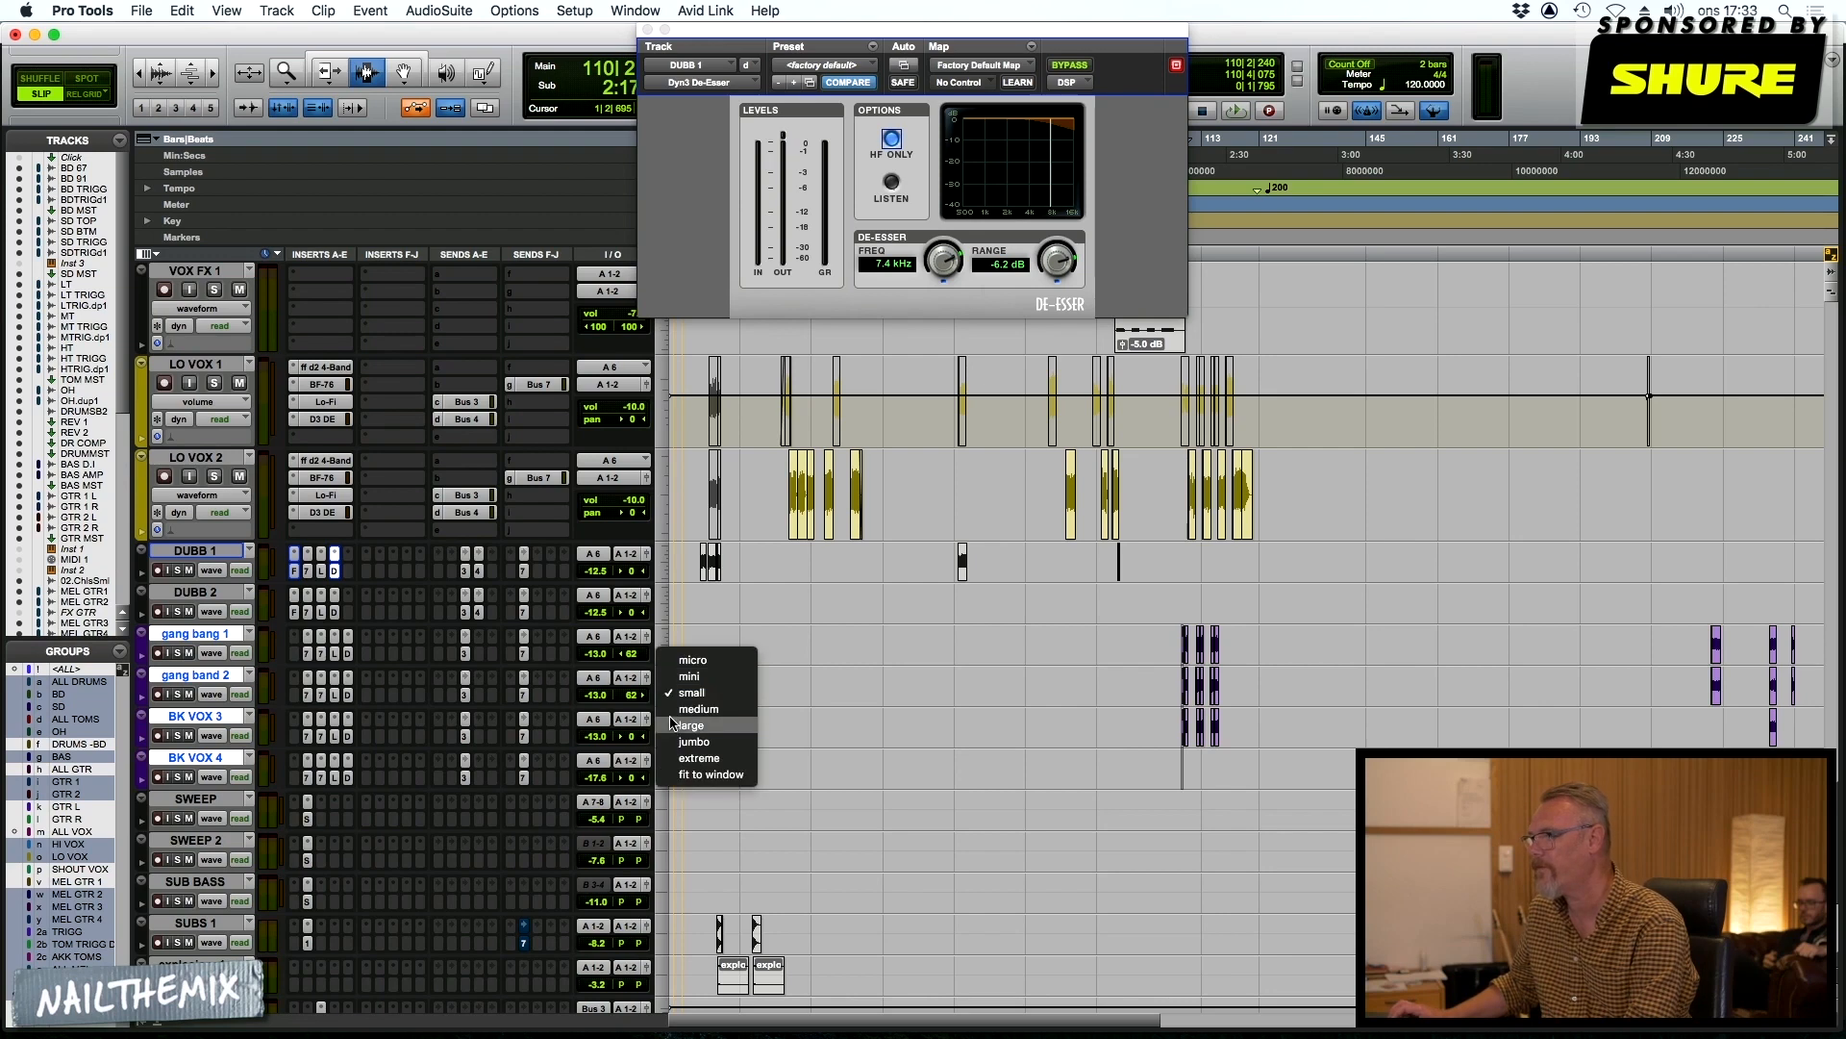
{"action": "left_click", "coordinate": [707, 710]}
{"action": "scroll", "coordinate": [1090, 728], "scroll_direction": "down", "scroll_amount": 3}
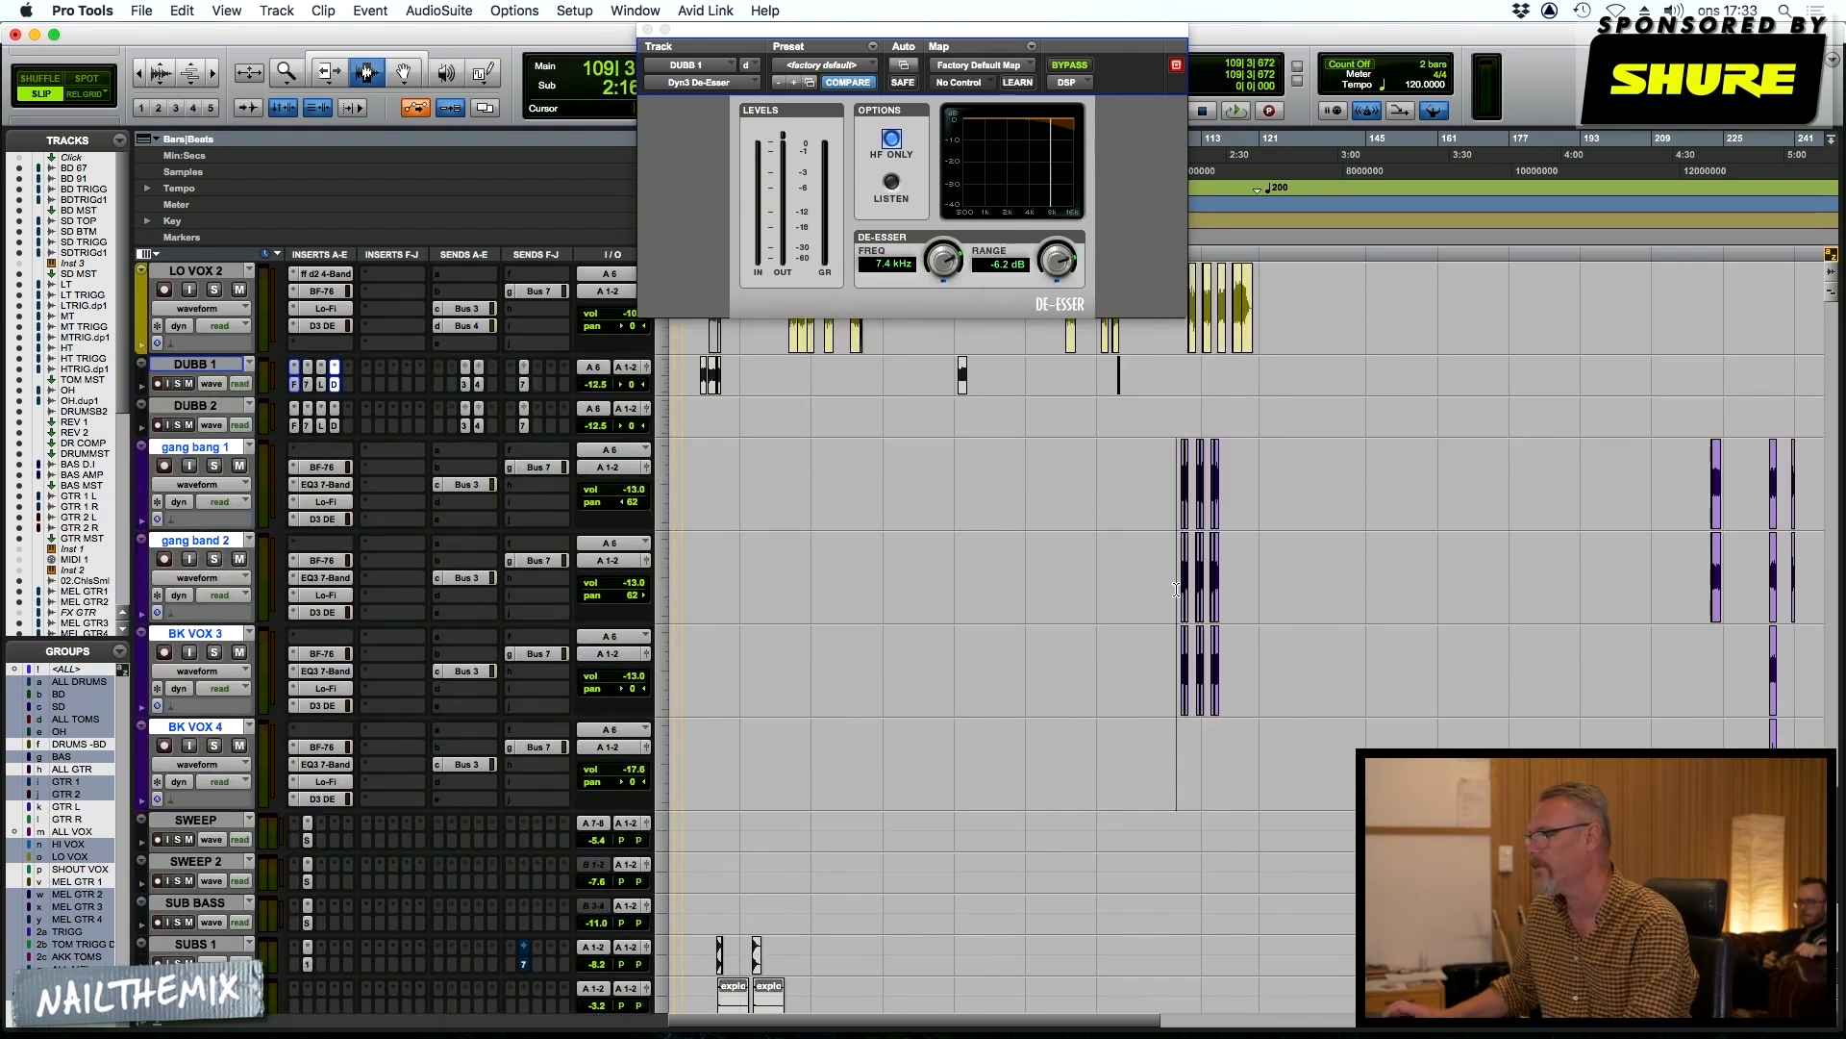
Examine the BF-76, EQ3 7-Band, Lo-Fi and Dyn3 De-Esser inserts on gang bang 1, and solo the four gang and backing vocal tracks
{"action": "left_click", "coordinate": [317, 467]}
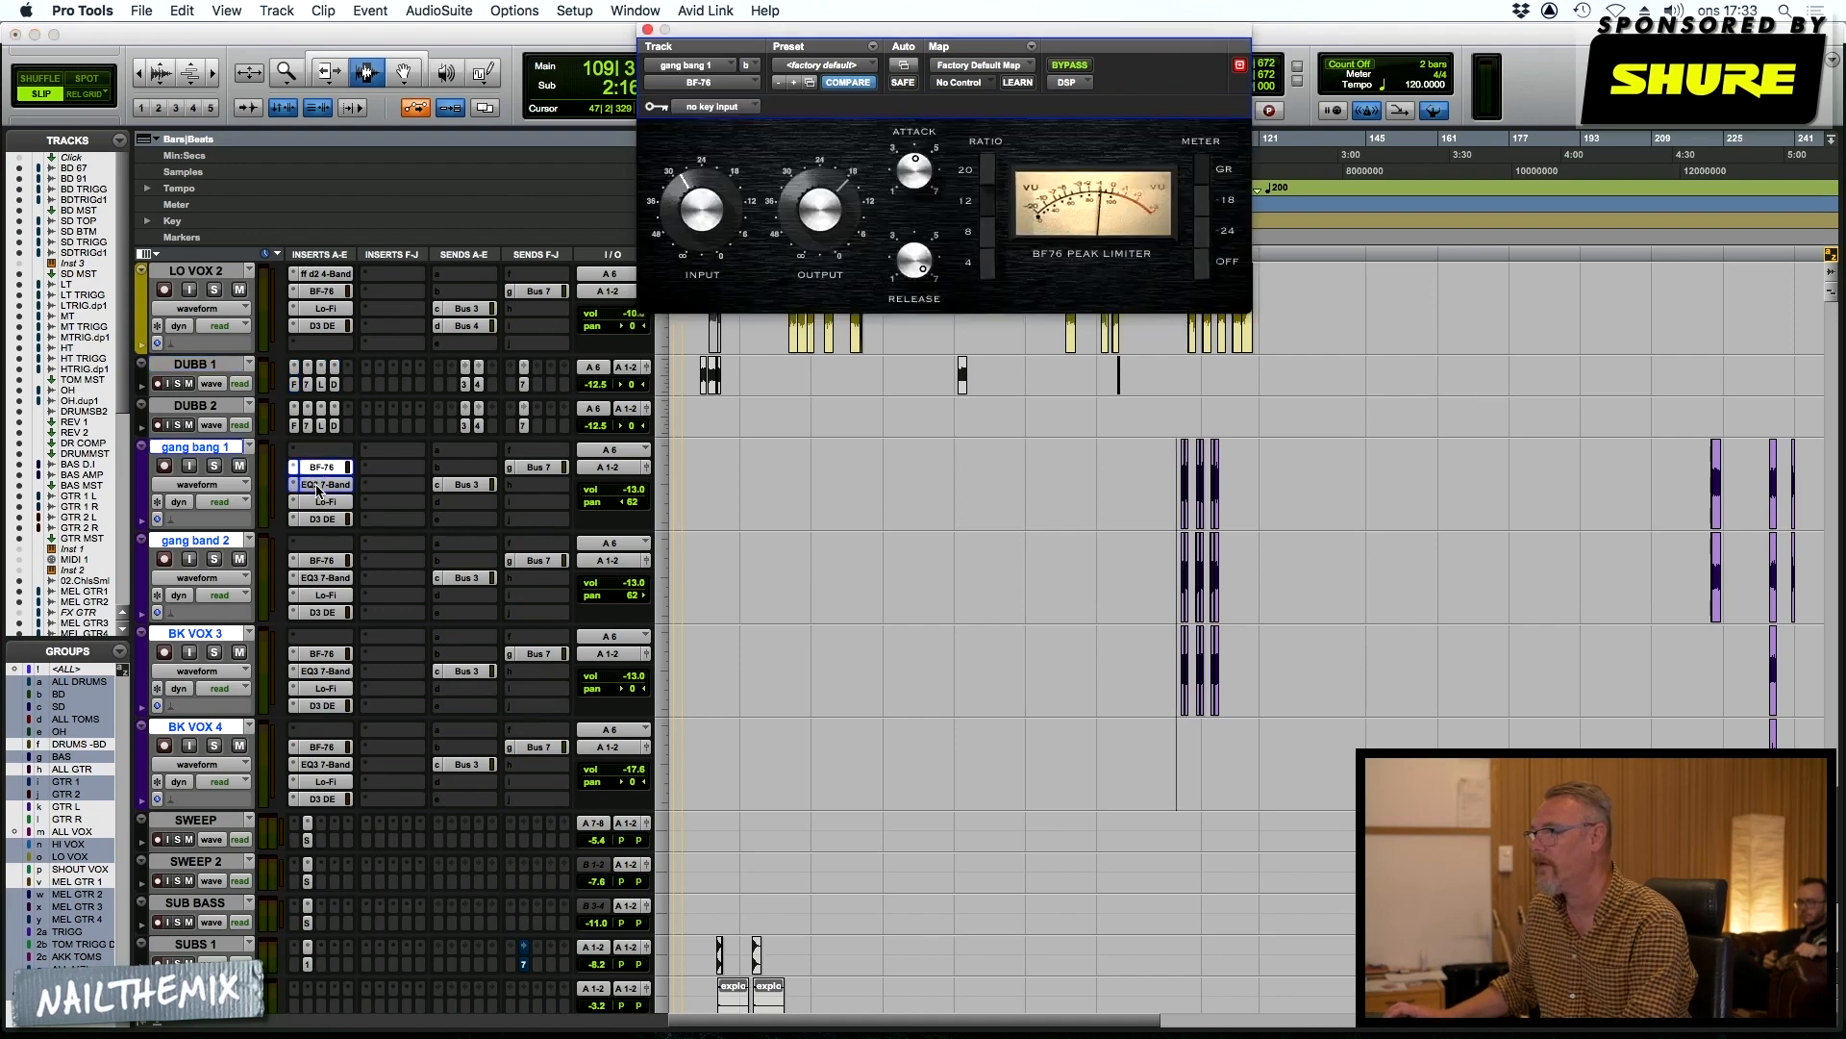
{"action": "left_click", "coordinate": [319, 484]}
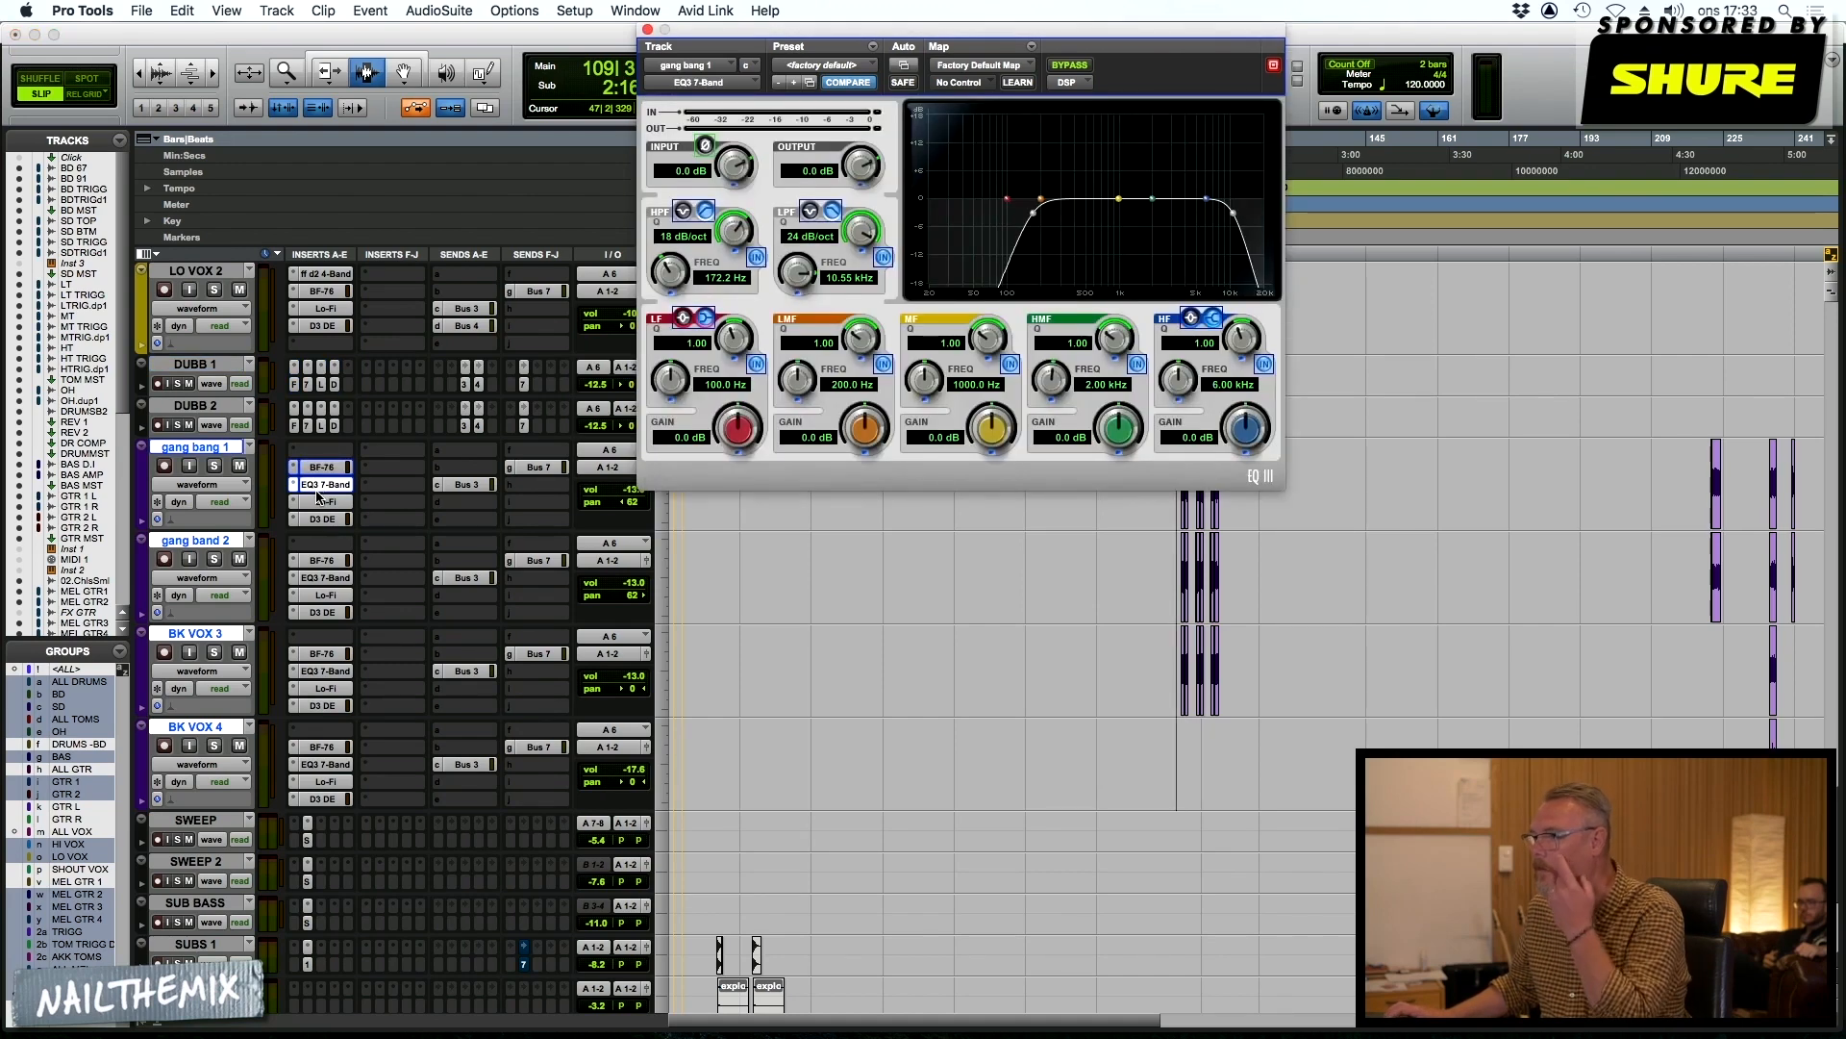
{"action": "left_click", "coordinate": [313, 502]}
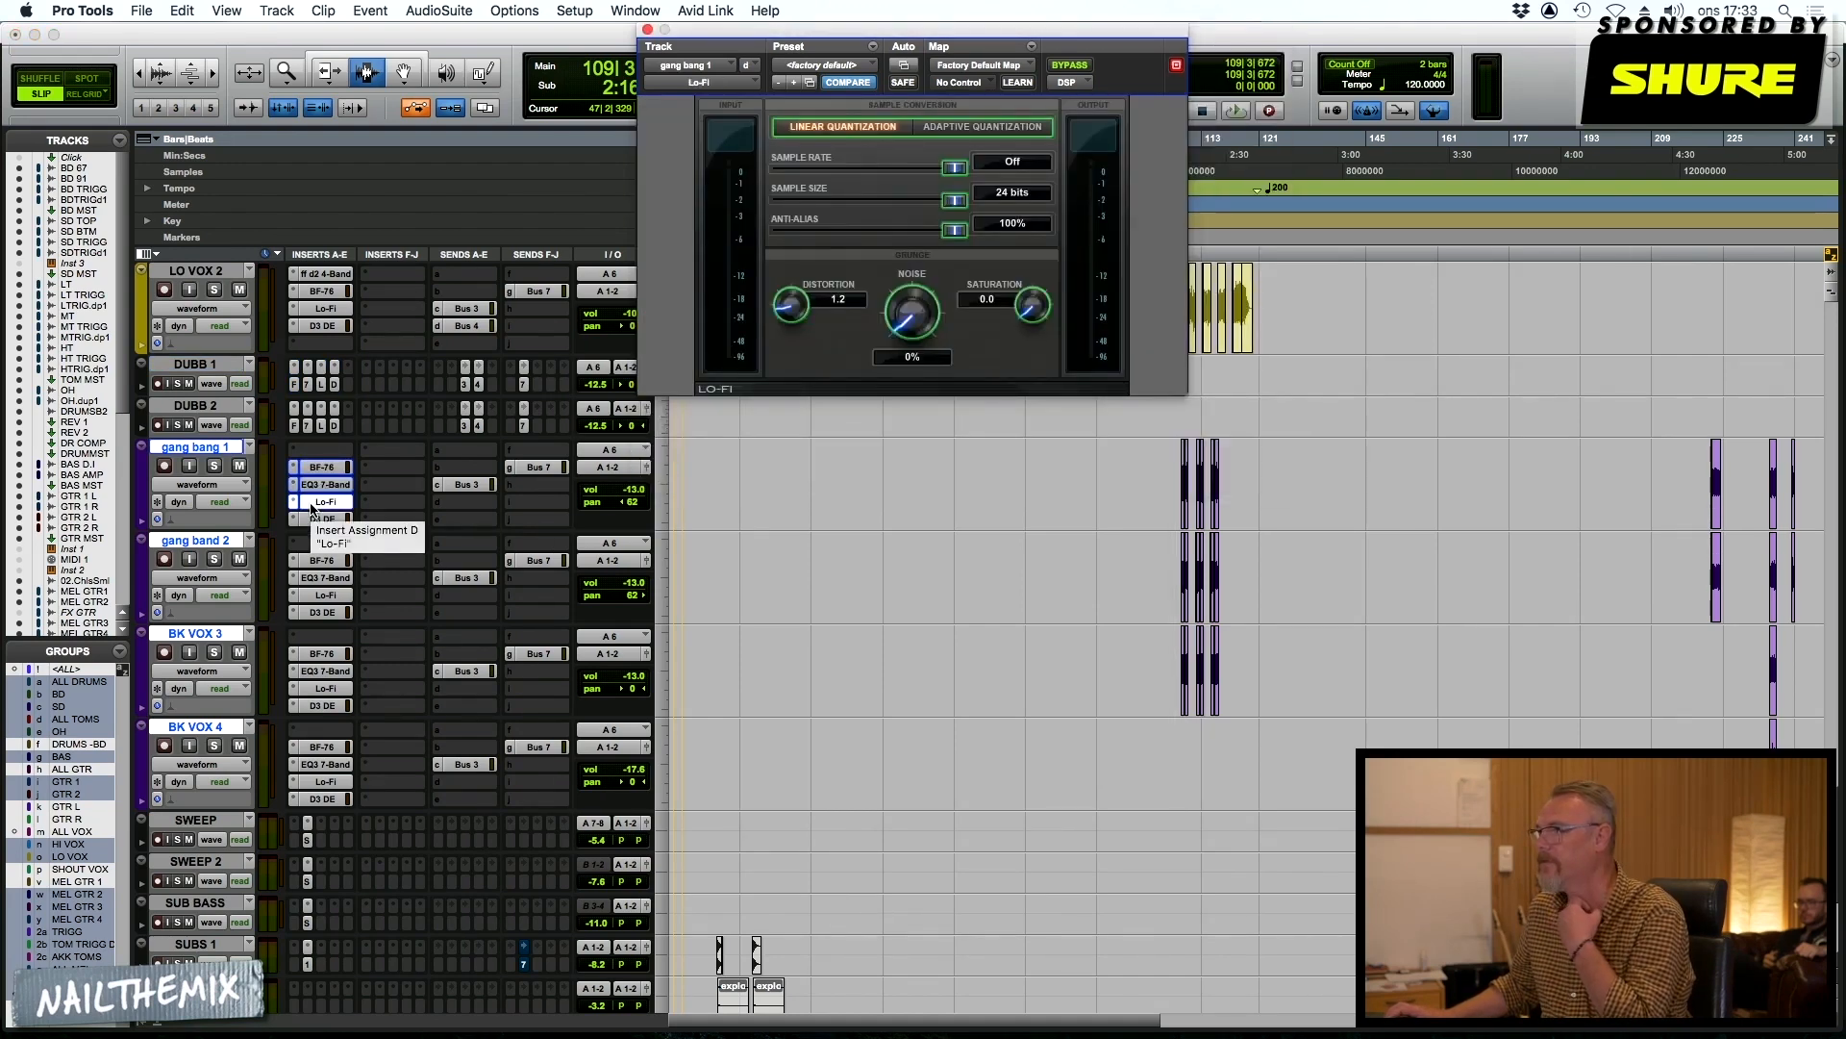
{"action": "left_click", "coordinate": [320, 524]}
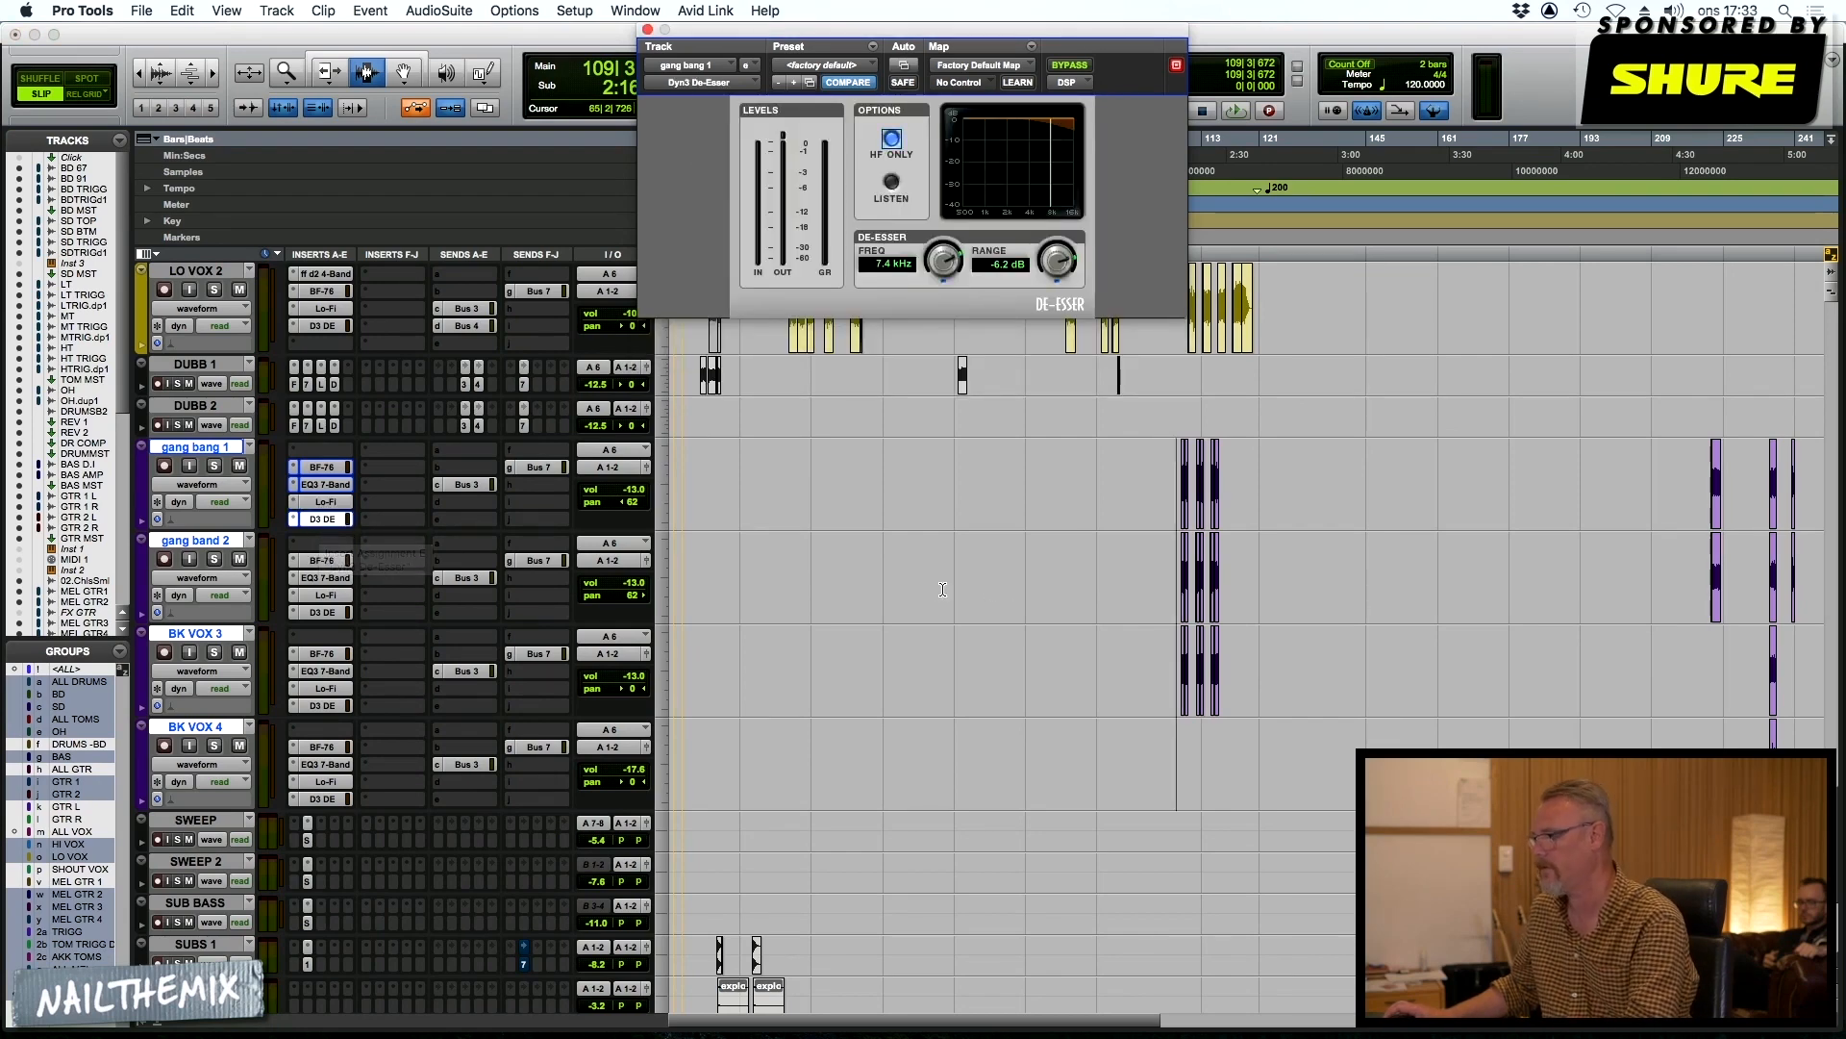
{"action": "left_click", "coordinate": [215, 466]}
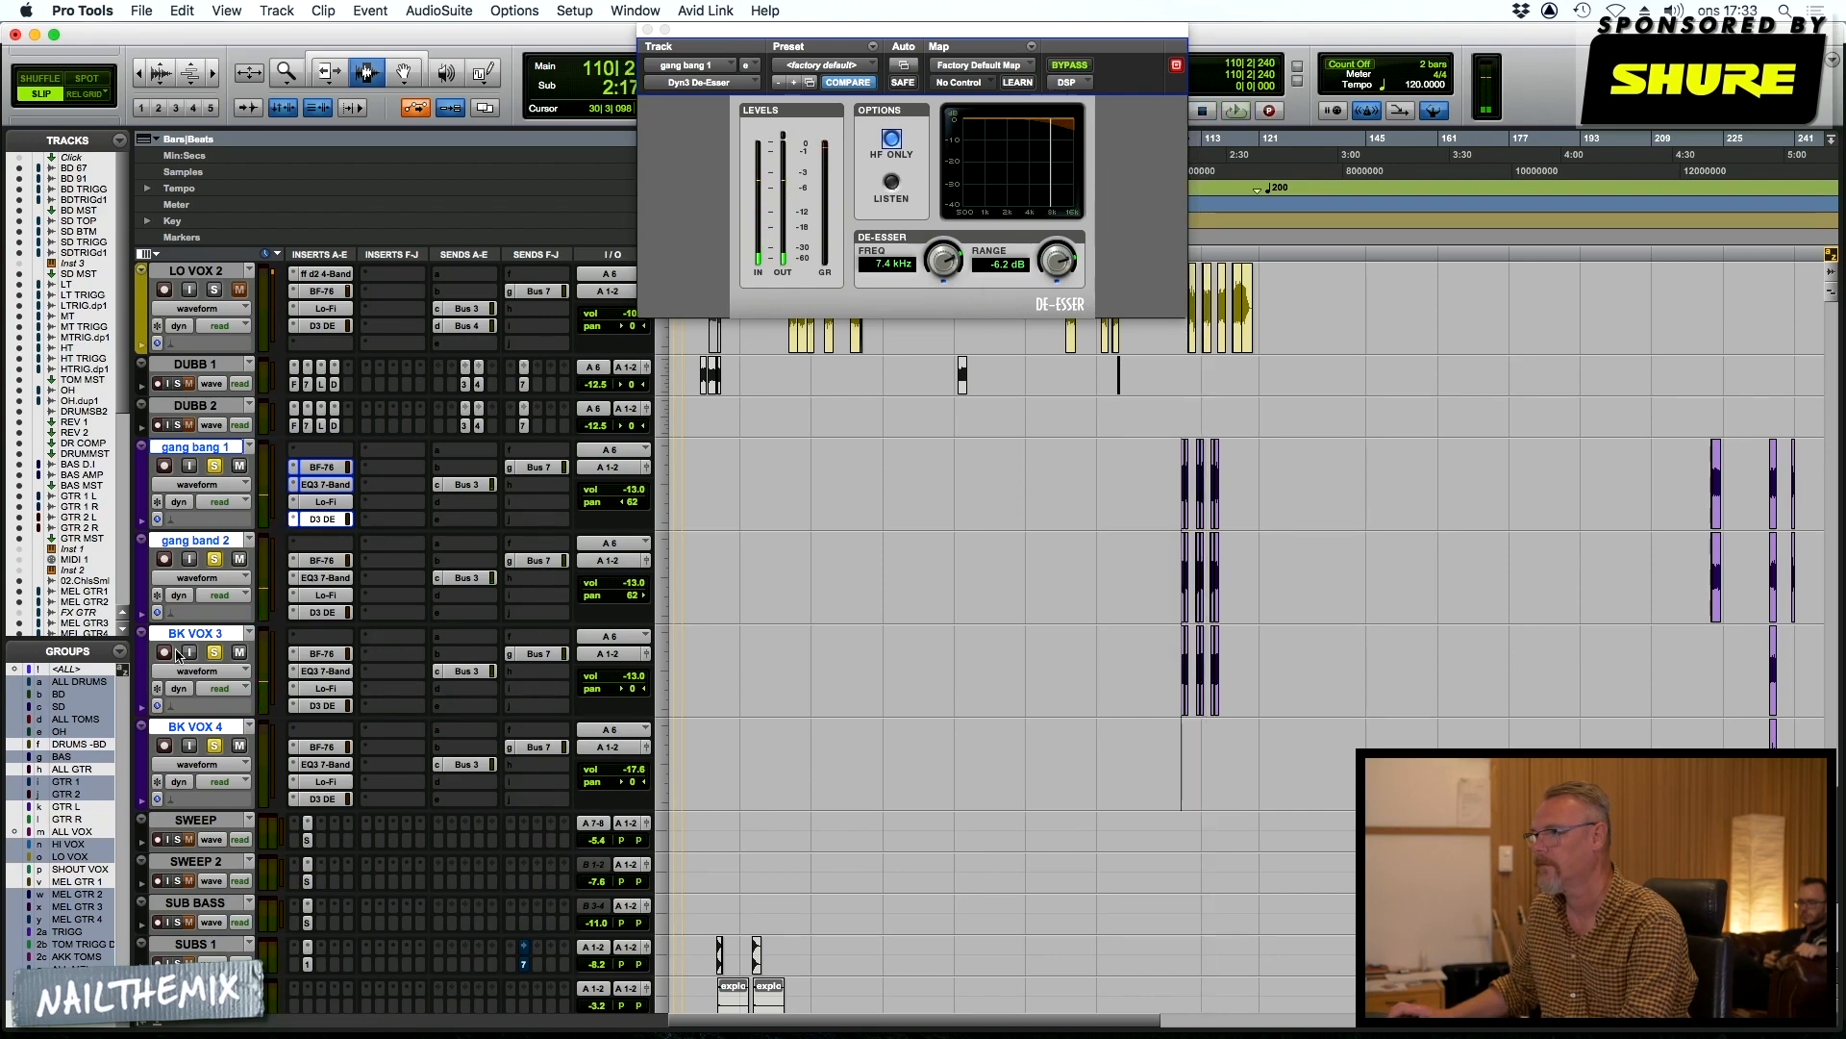
Open the SSLChannel inserts on SWEEP and SWEEP 2 to examine their settings
{"action": "scroll", "coordinate": [653, 824], "scroll_direction": "down", "scroll_amount": 3}
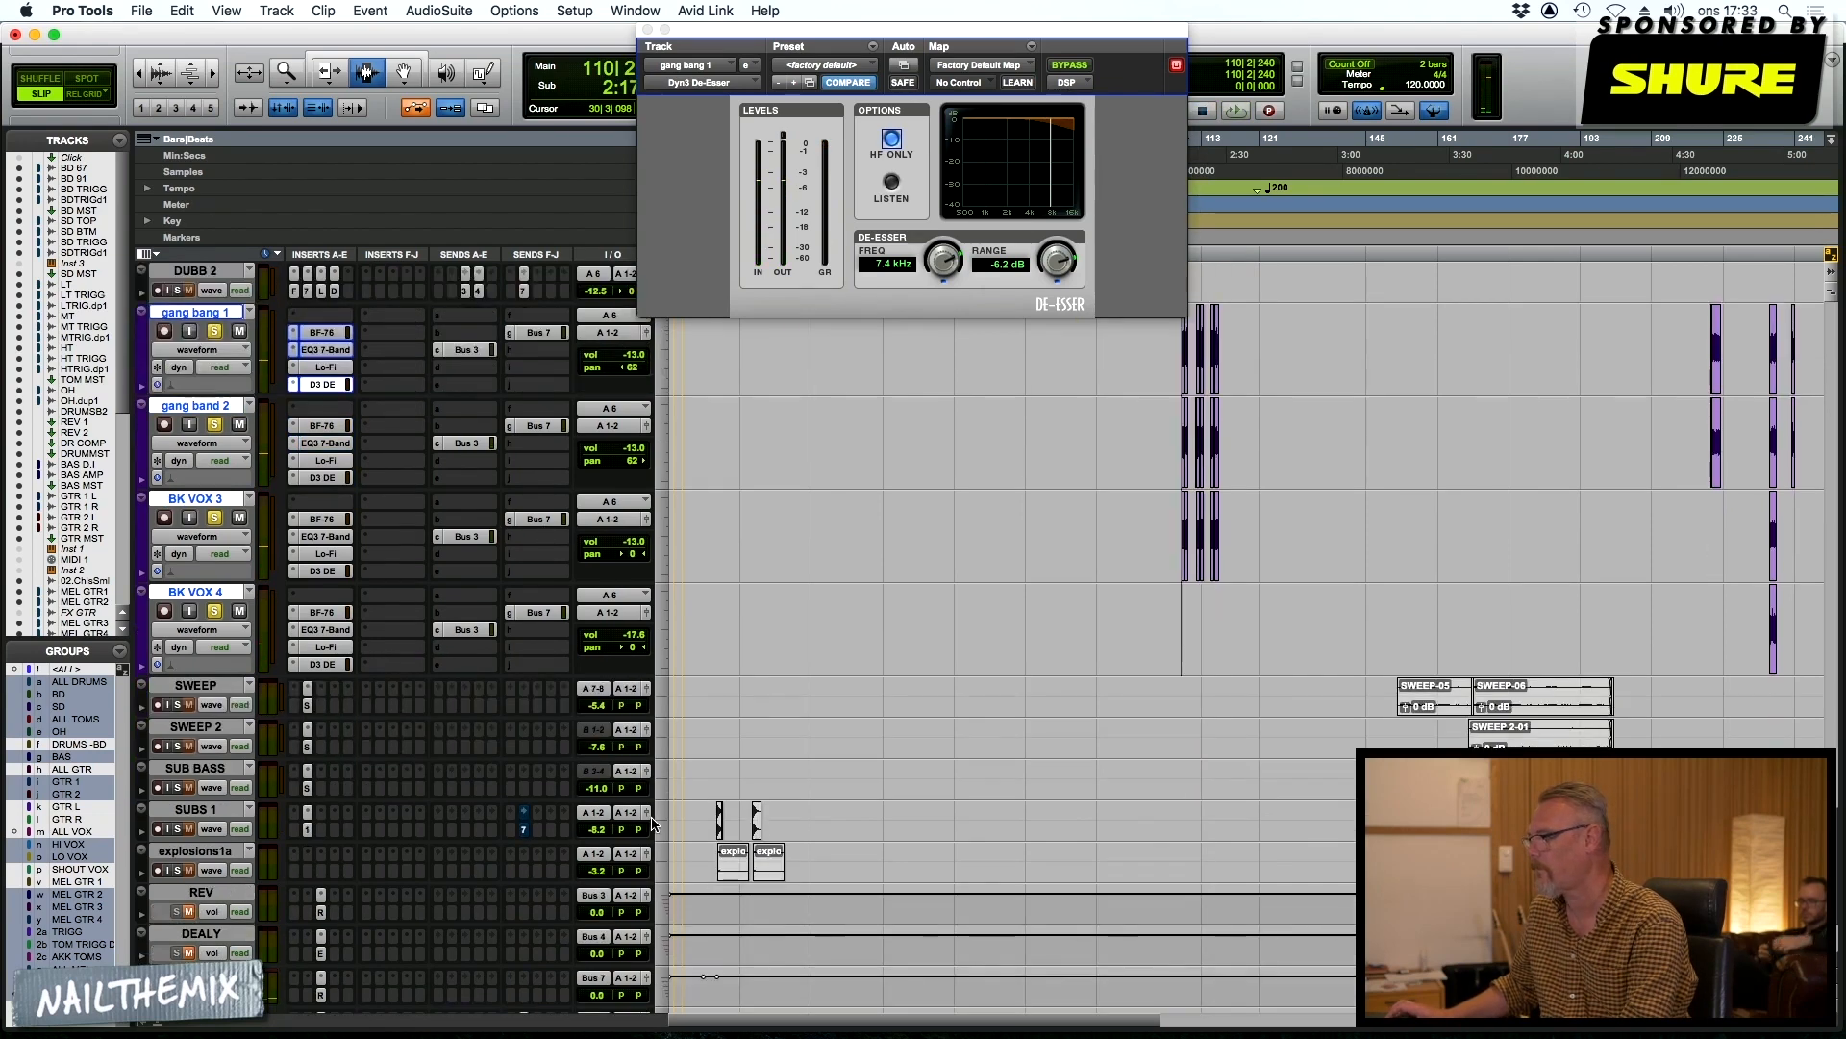
{"action": "left_click", "coordinate": [308, 707]}
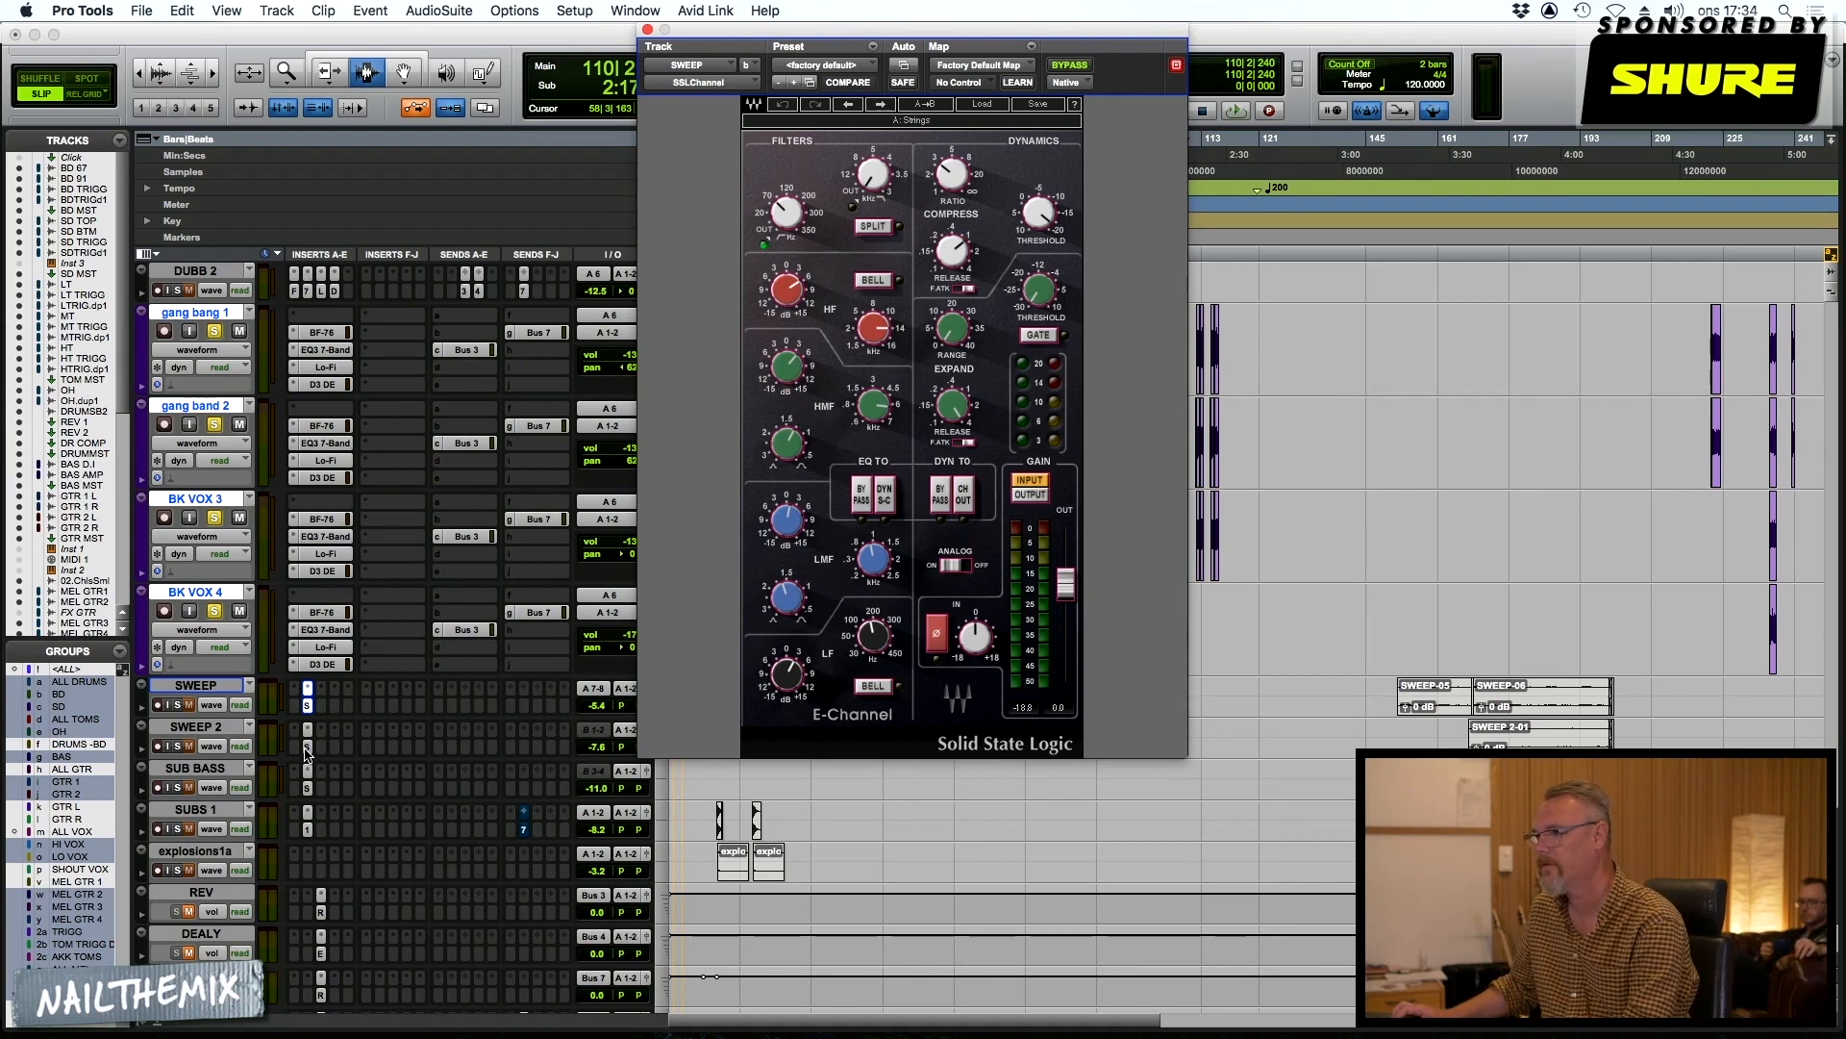
{"action": "left_click", "coordinate": [307, 748]}
Clear the gang and backing vocal solos, and audition SWEEP soloed from bar 152 with its SSLChannel insert shown
{"action": "left_click", "coordinate": [192, 685]}
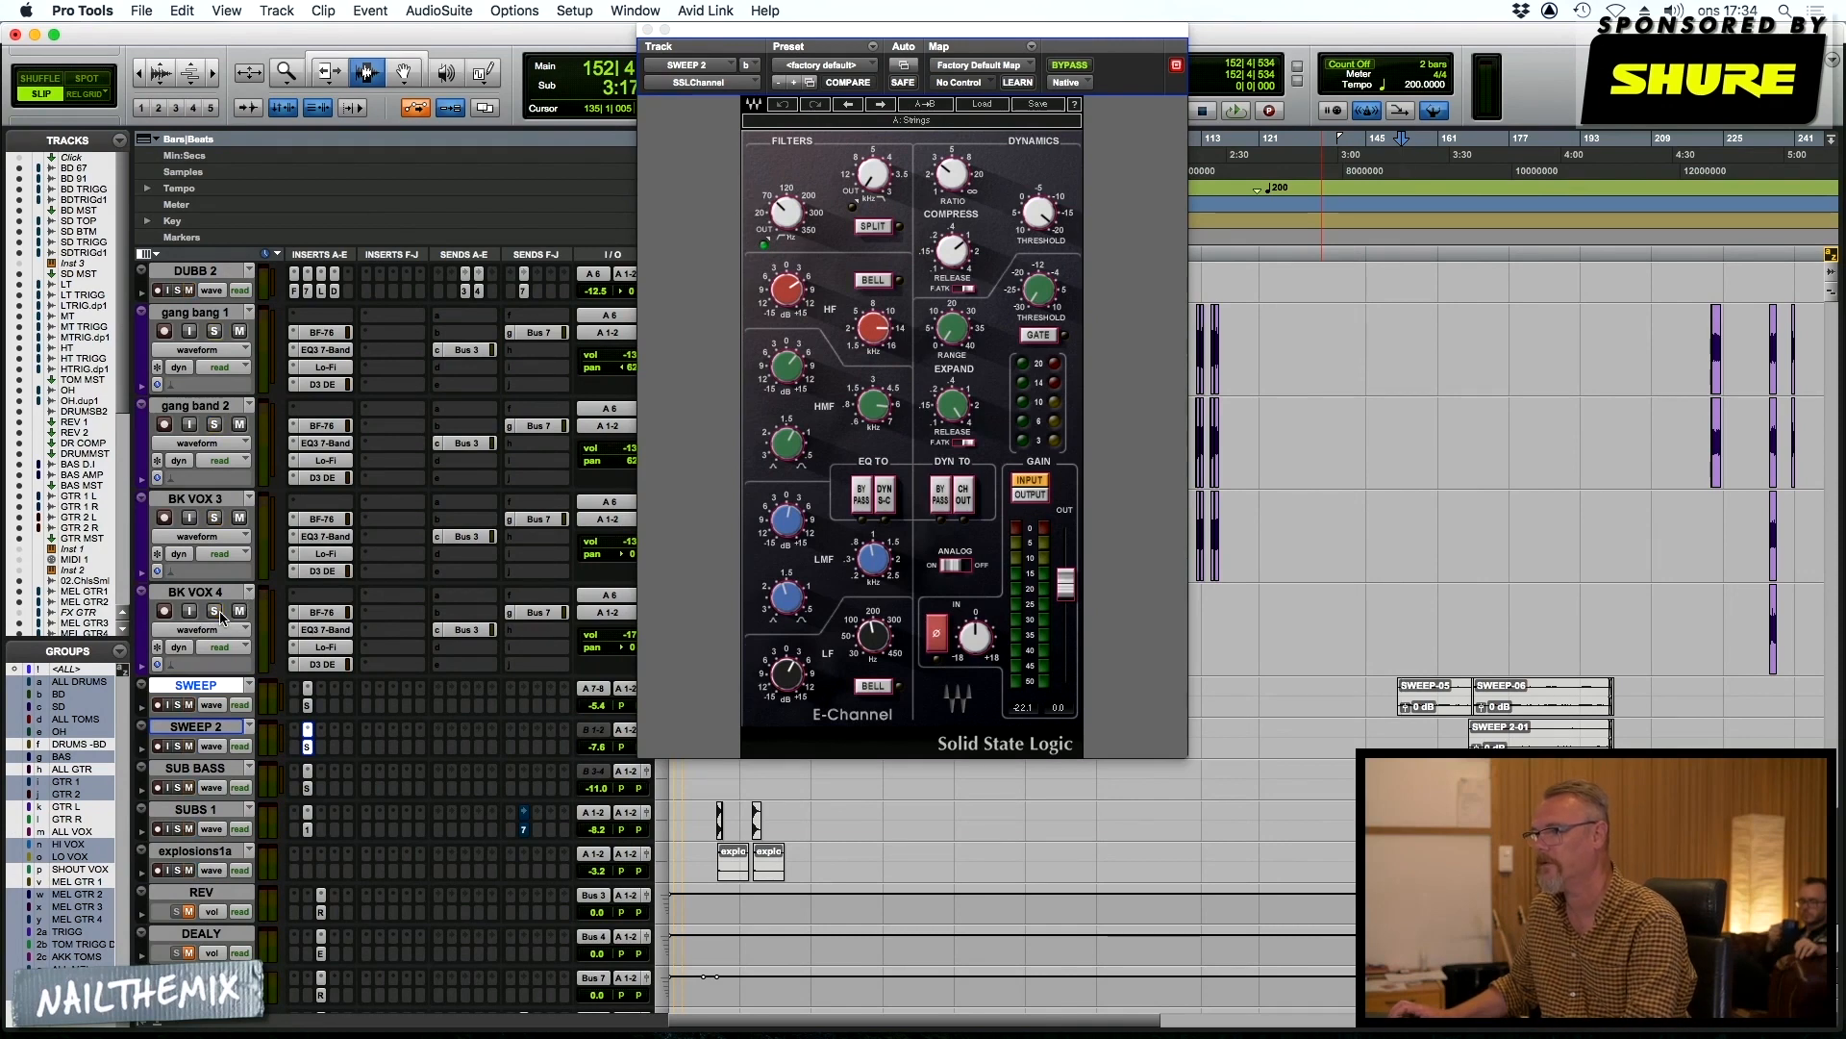
{"action": "key", "text": "space"}
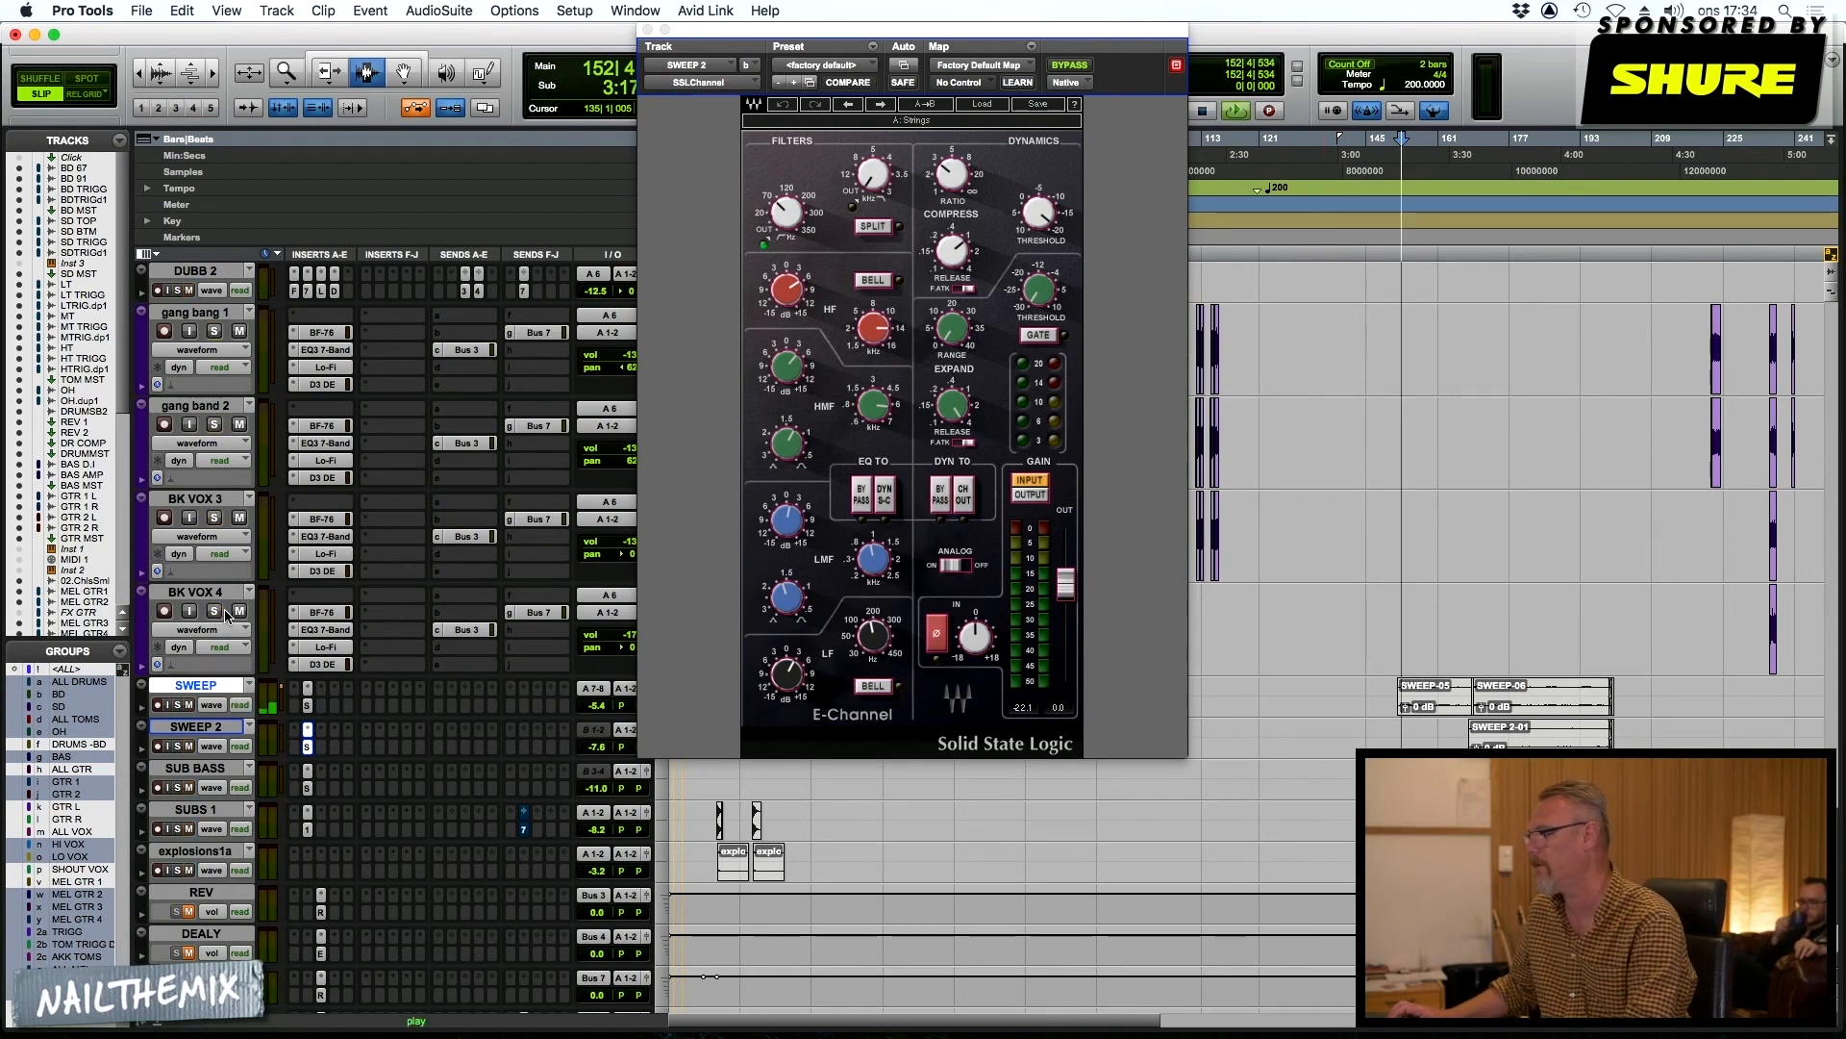
{"action": "left_click", "coordinate": [178, 705]}
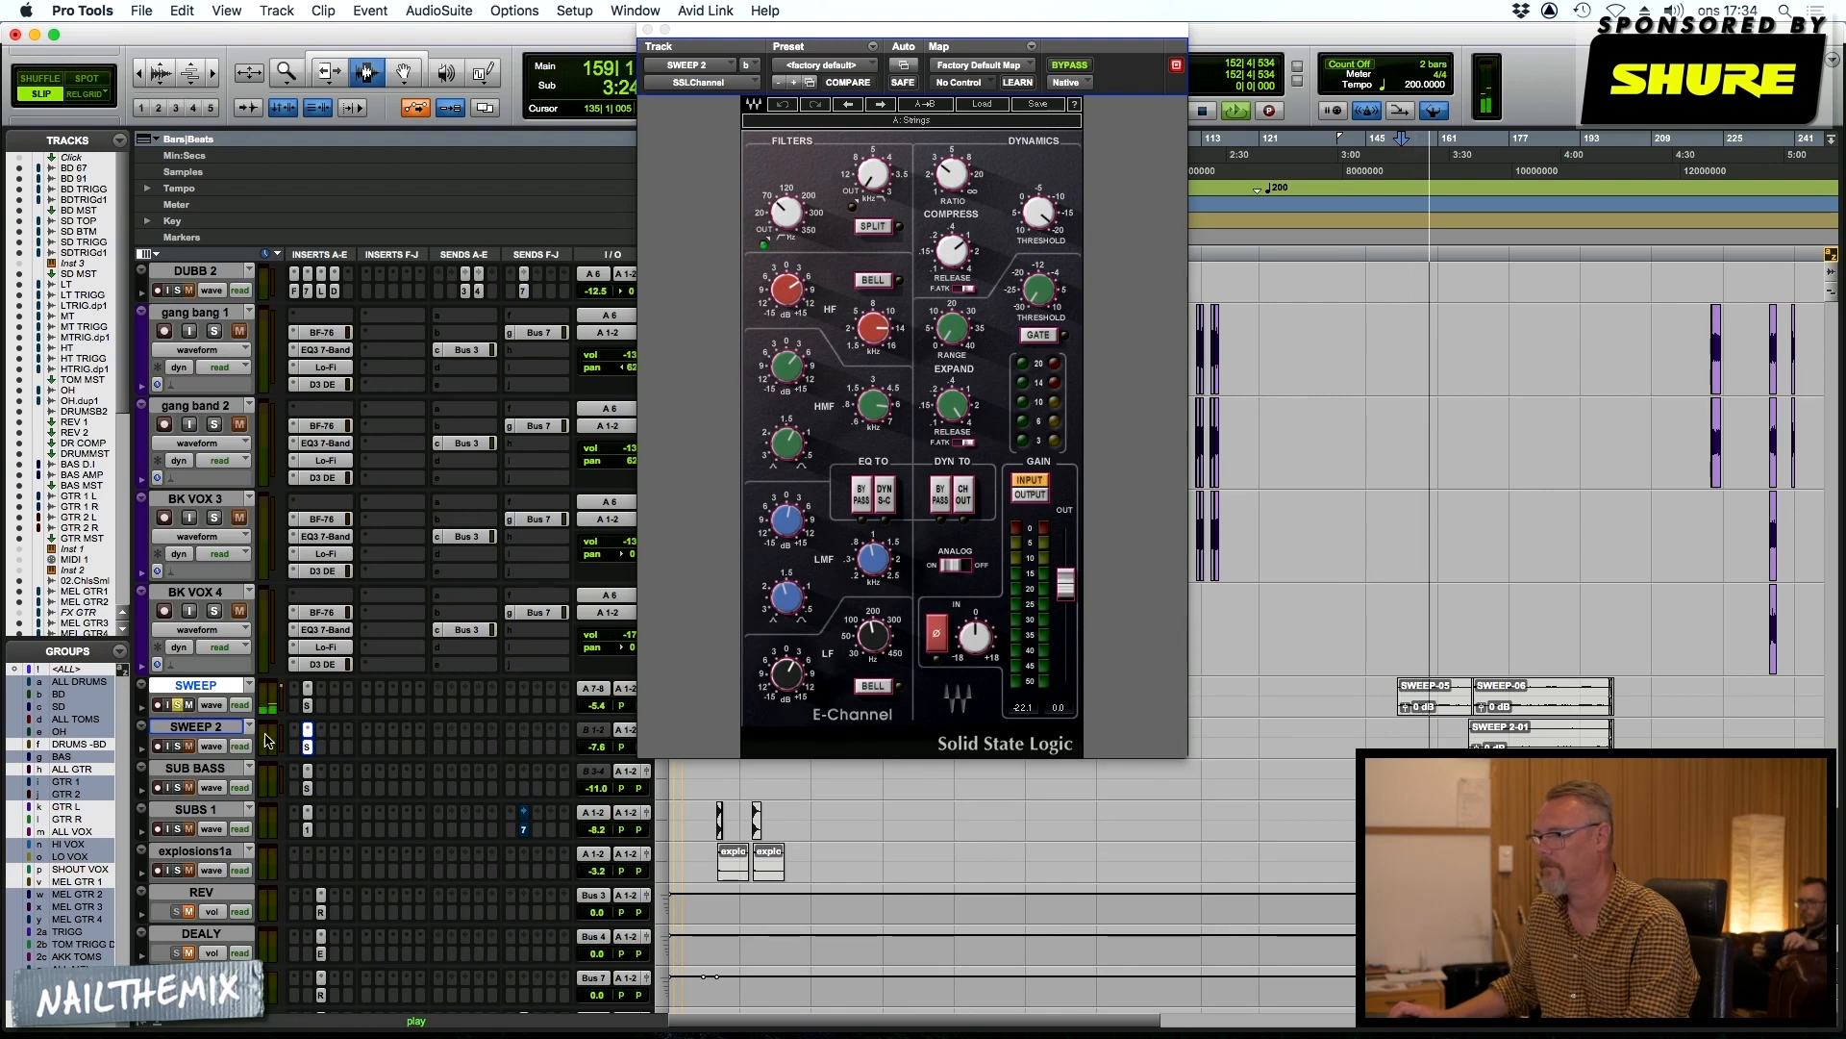
{"action": "left_click", "coordinate": [305, 706]}
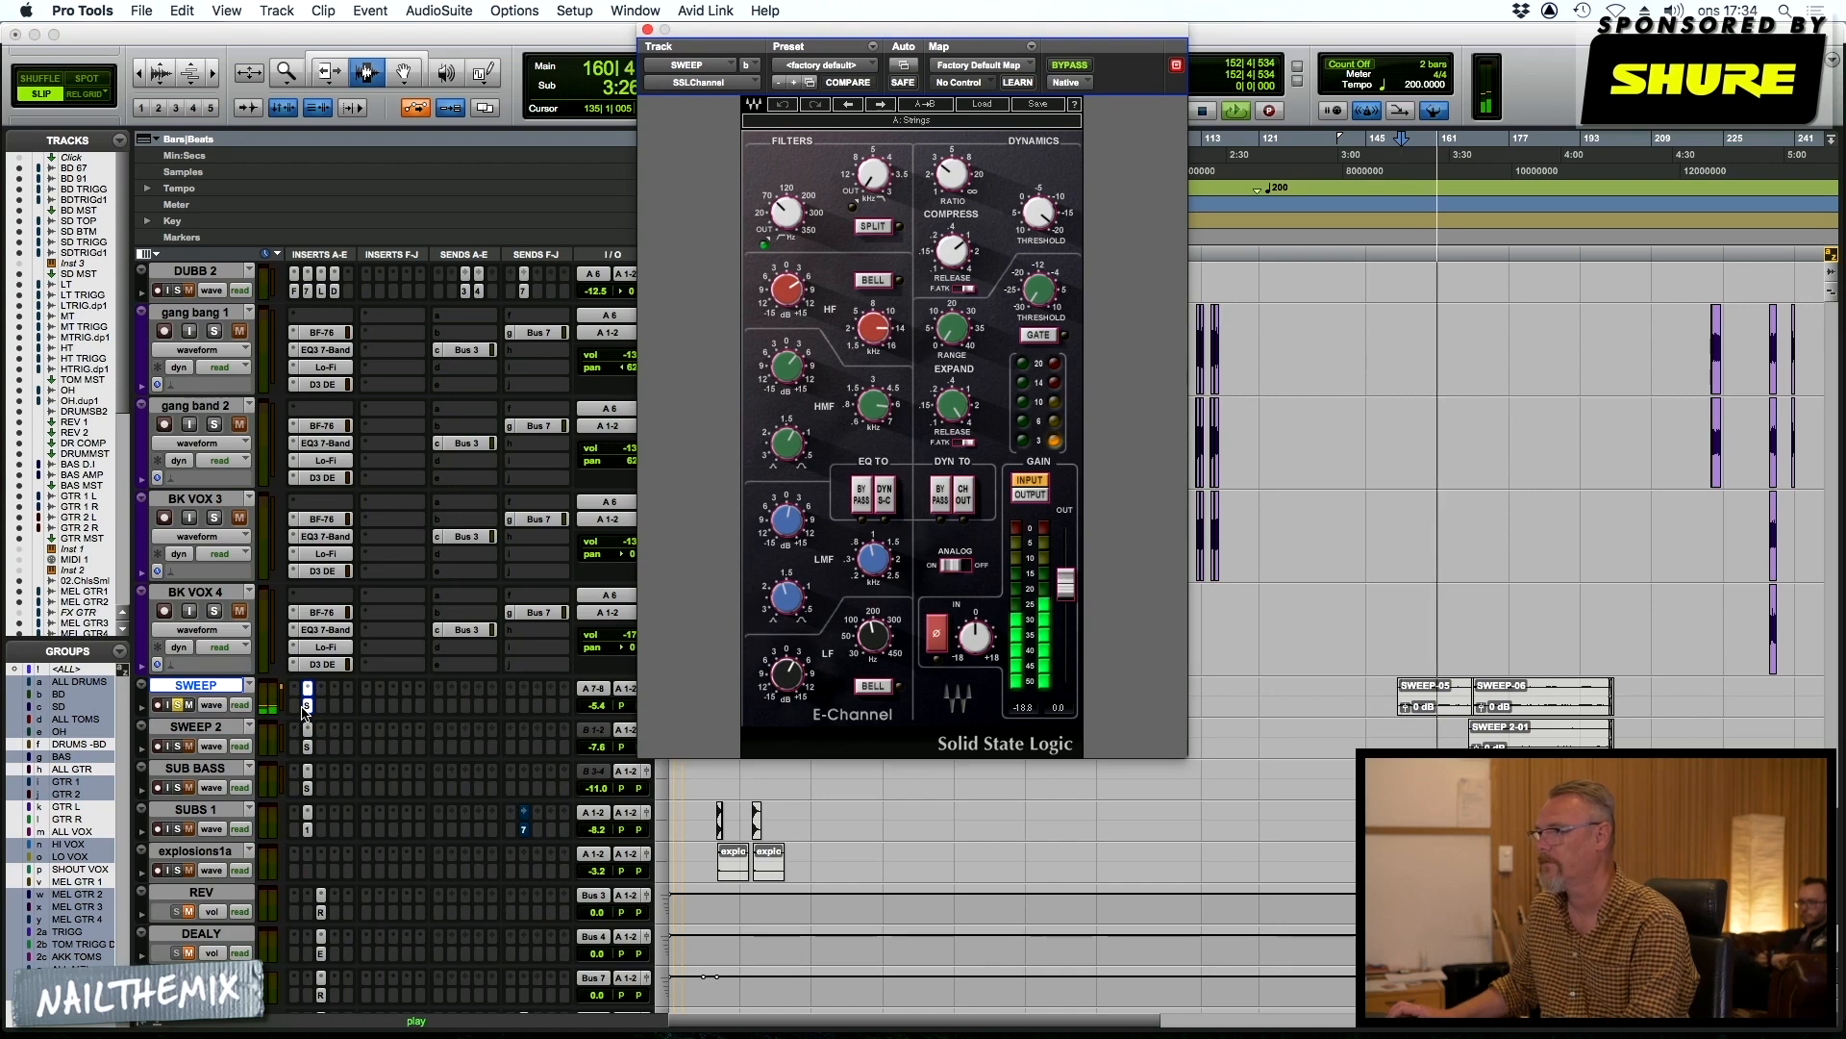
{"action": "key", "text": "space"}
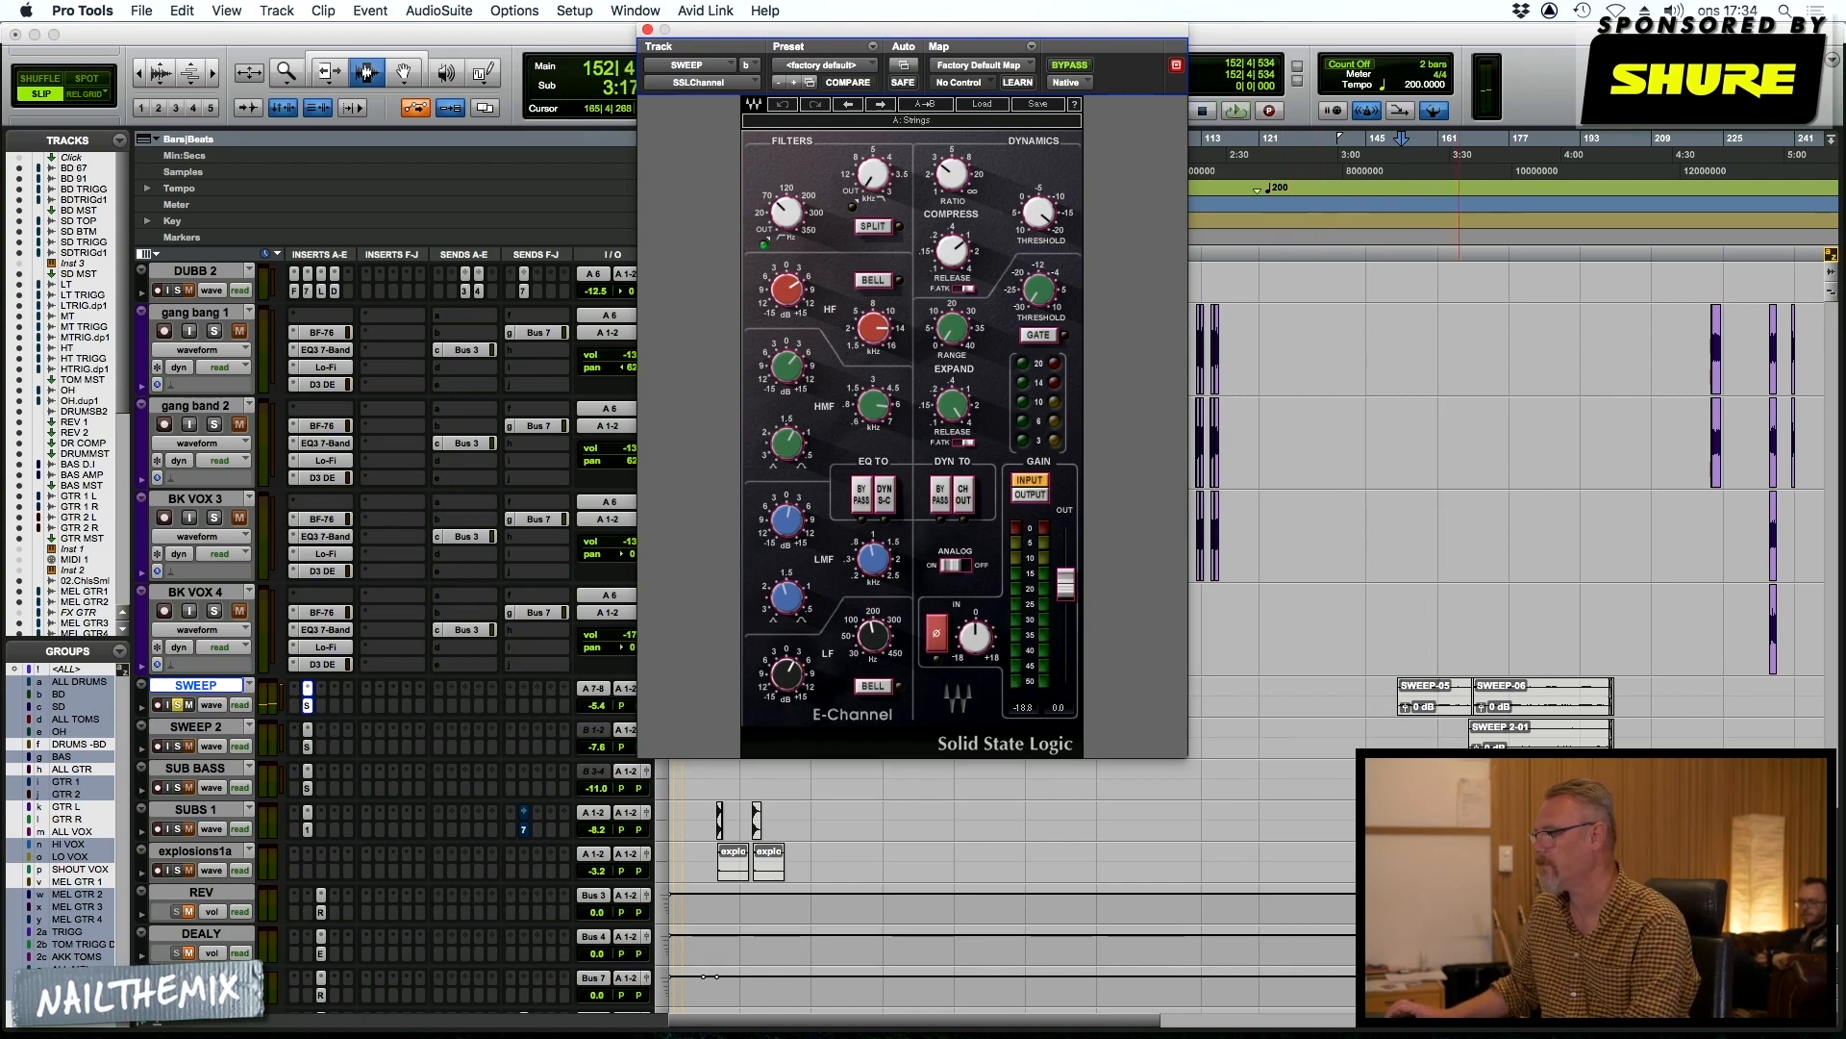
Select the SWEEP 2-01 clip at bar 168 and play from there, comparing SWEEP with its SSLChannel insert bypassed and active
{"action": "double_click", "coordinate": [1517, 740]}
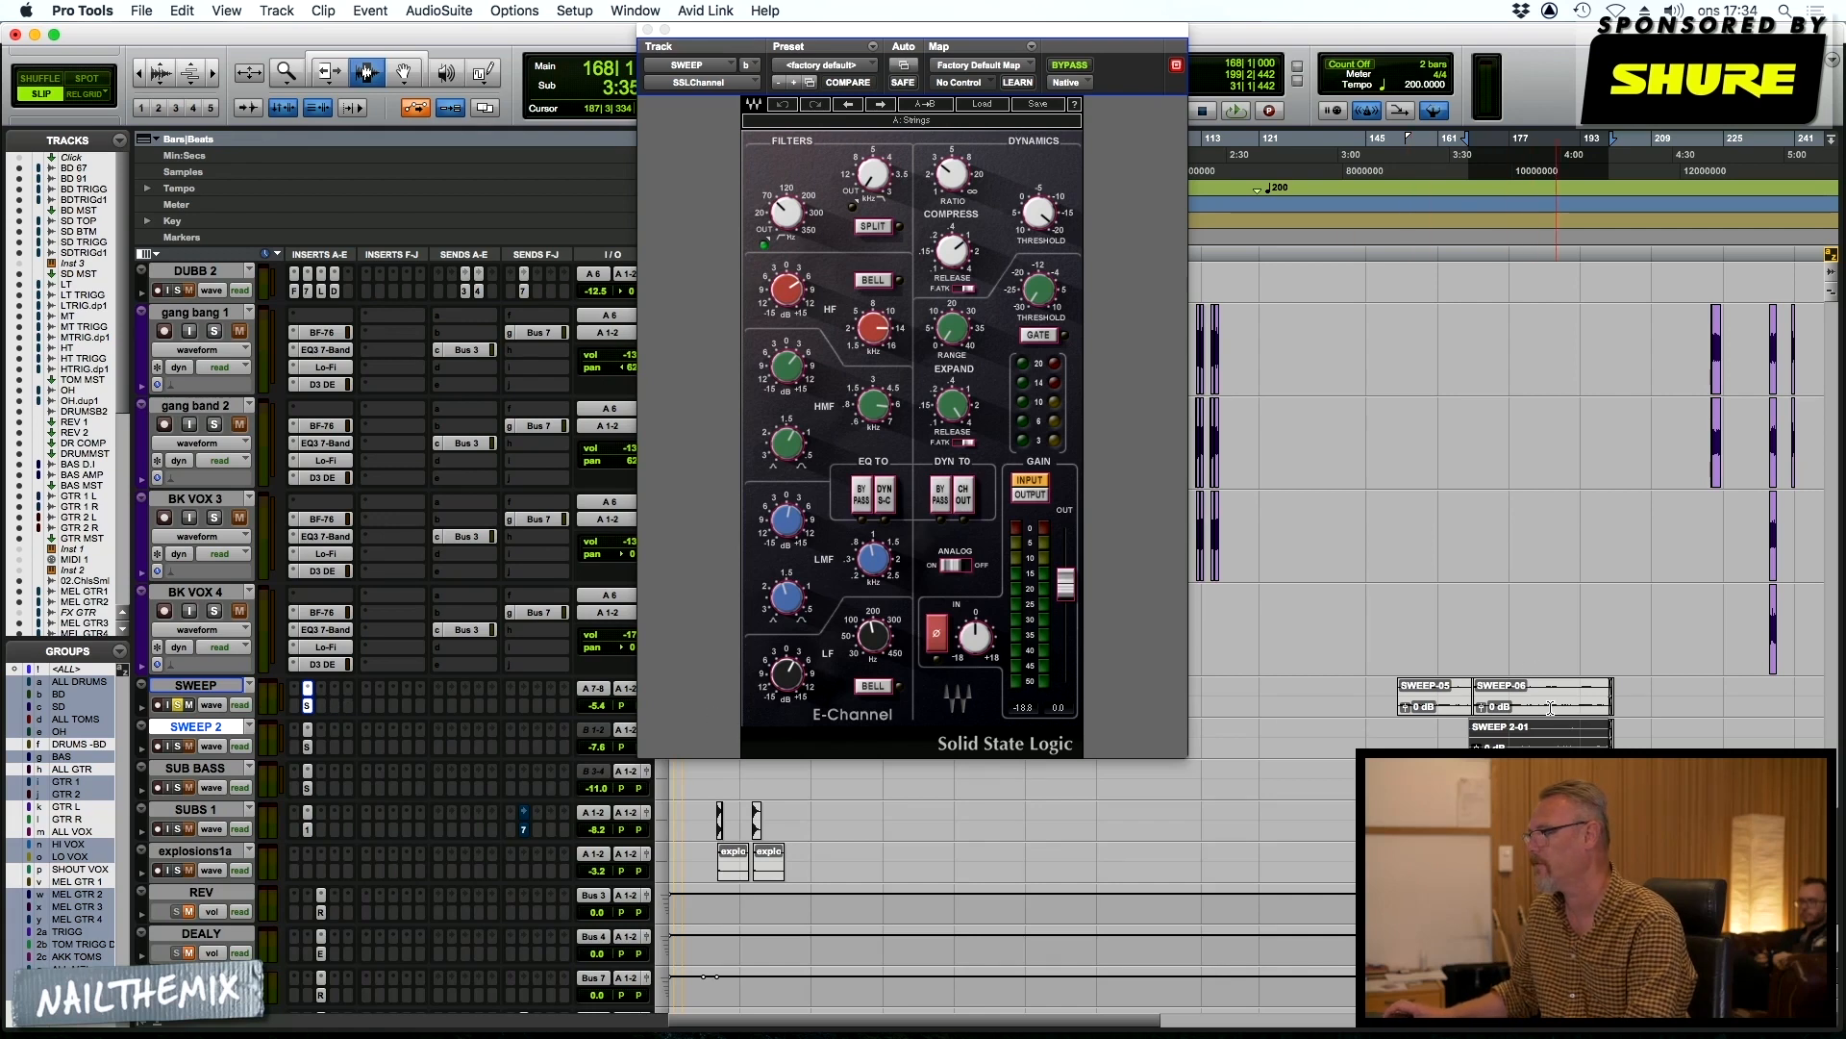
{"action": "key", "text": "space"}
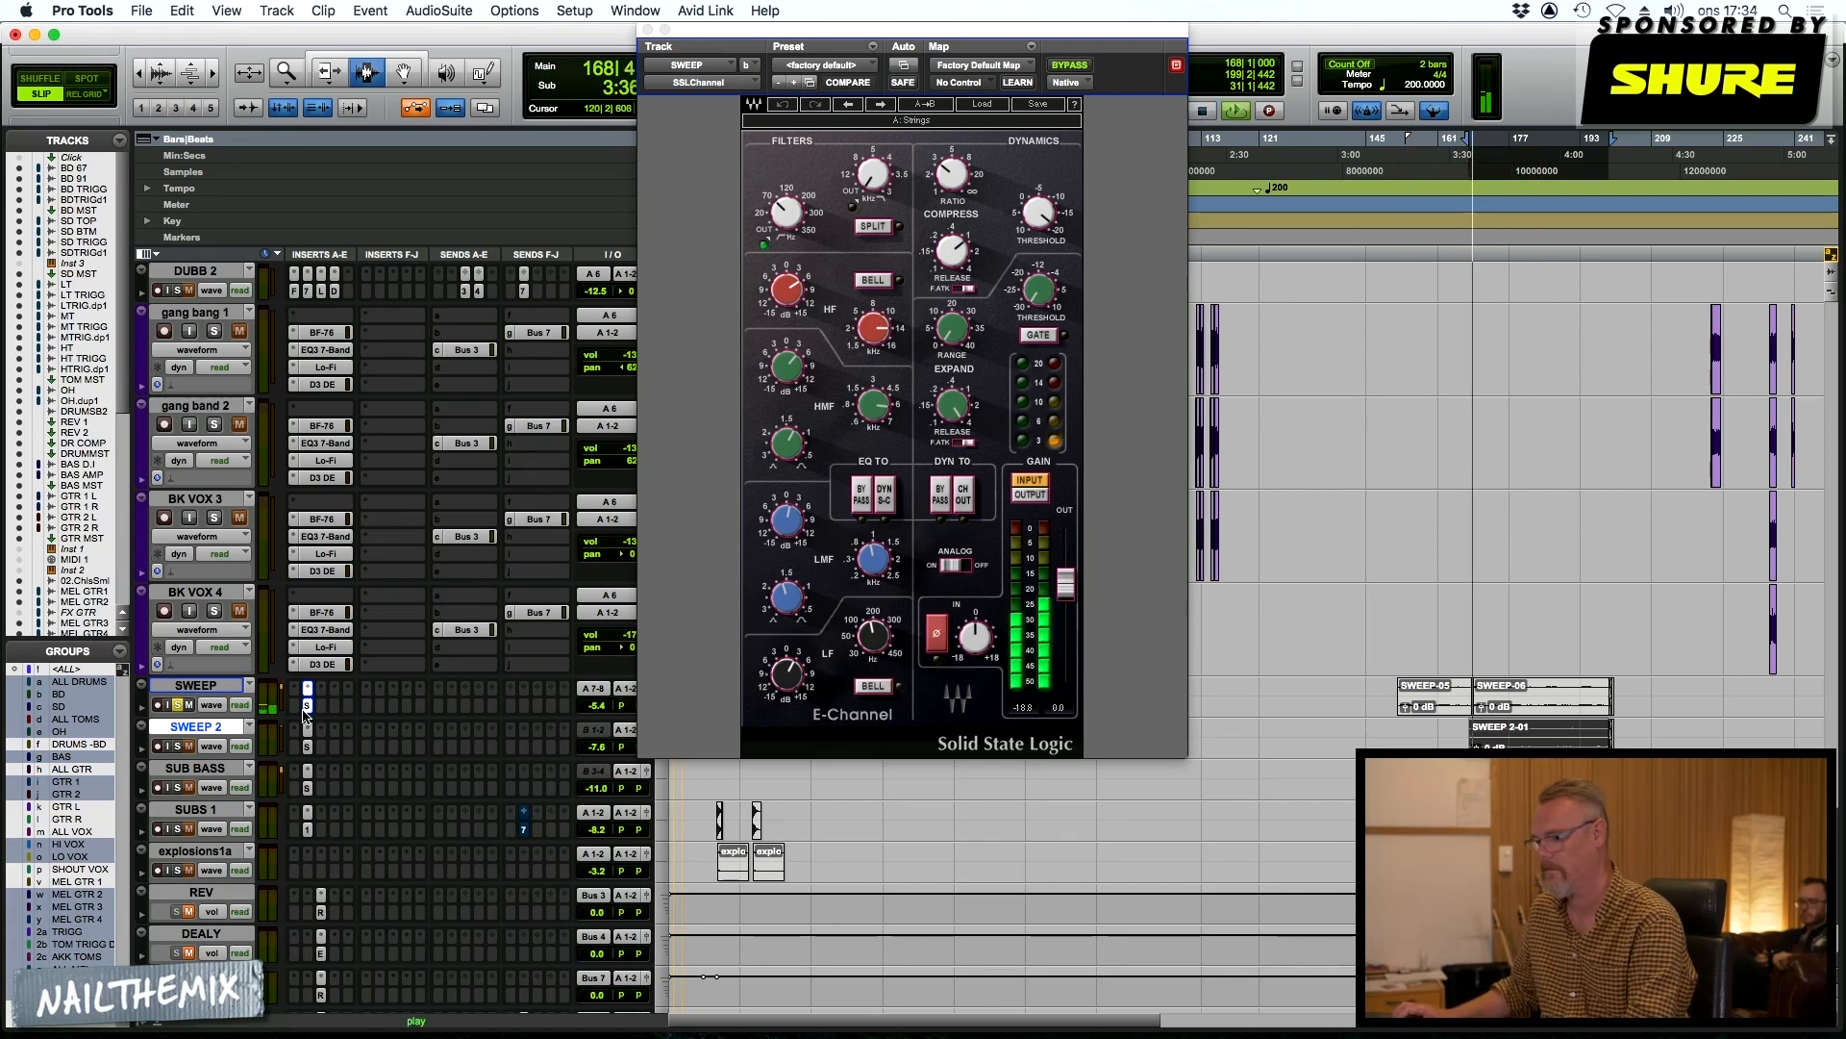
{"action": "left_click", "coordinate": [1068, 67]}
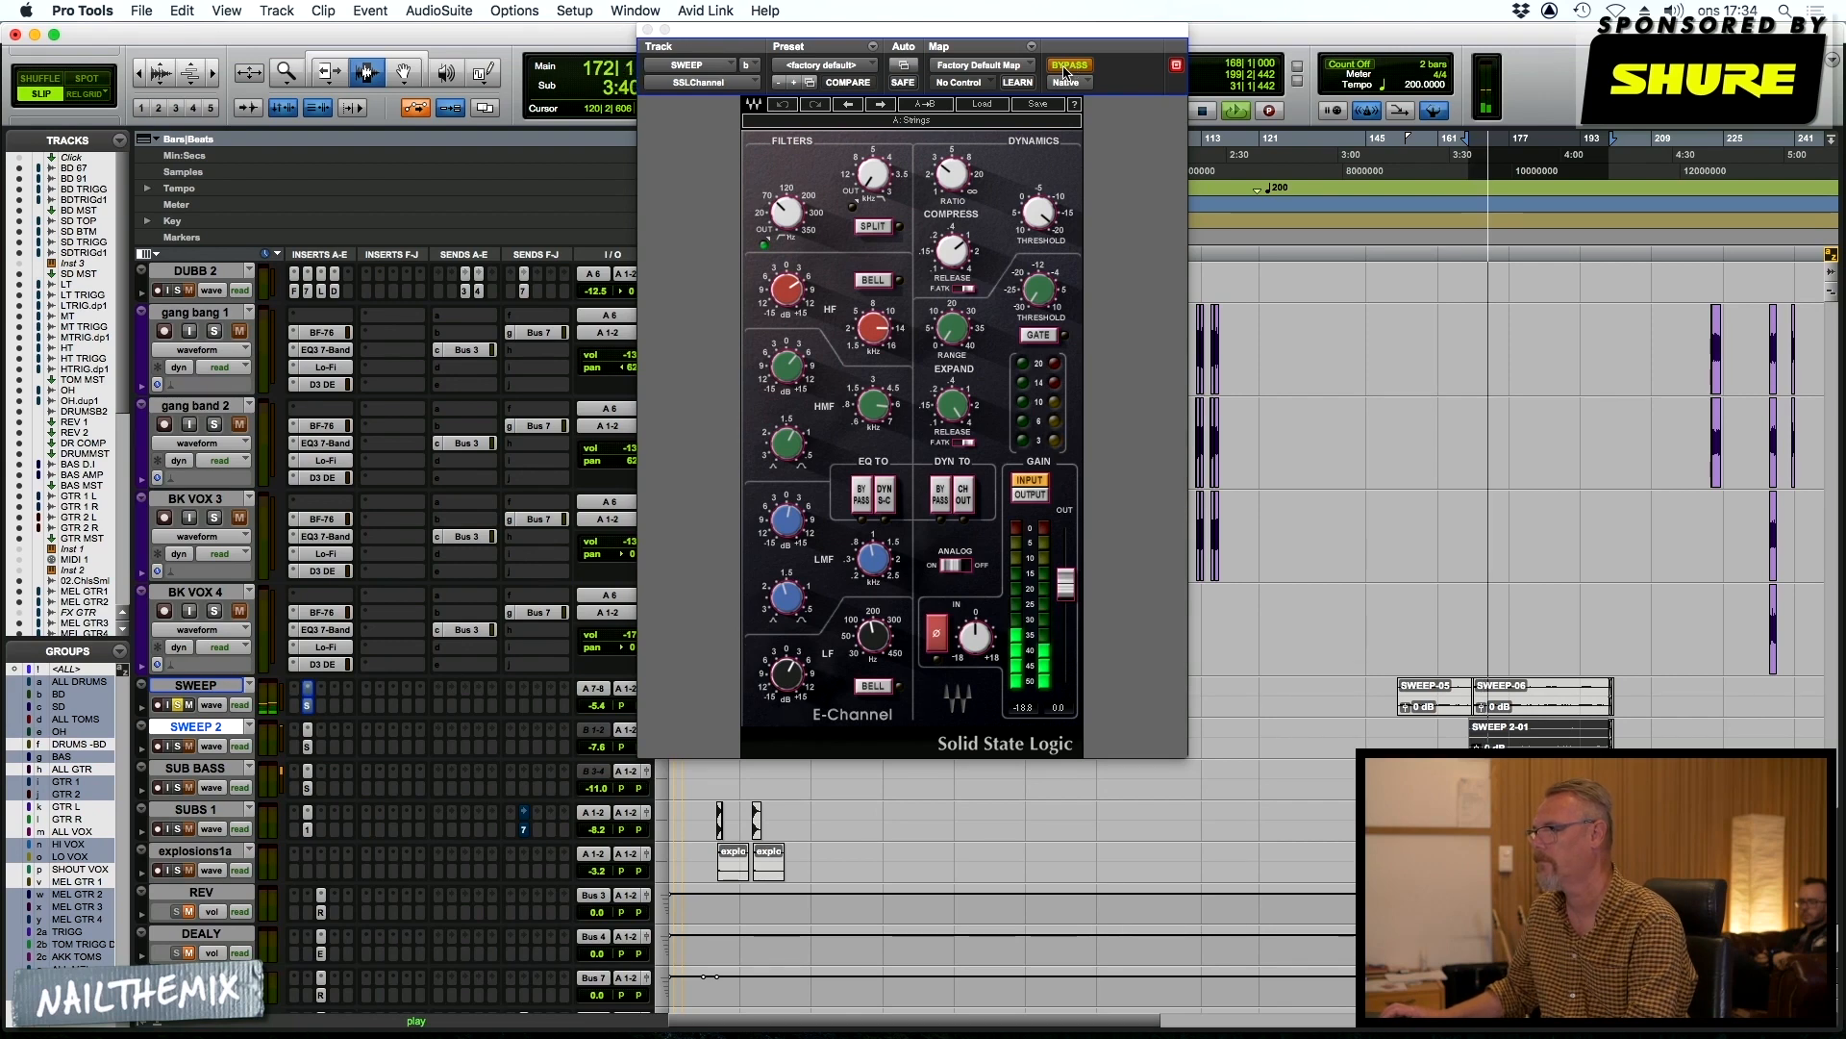
{"action": "left_click", "coordinate": [1068, 67]}
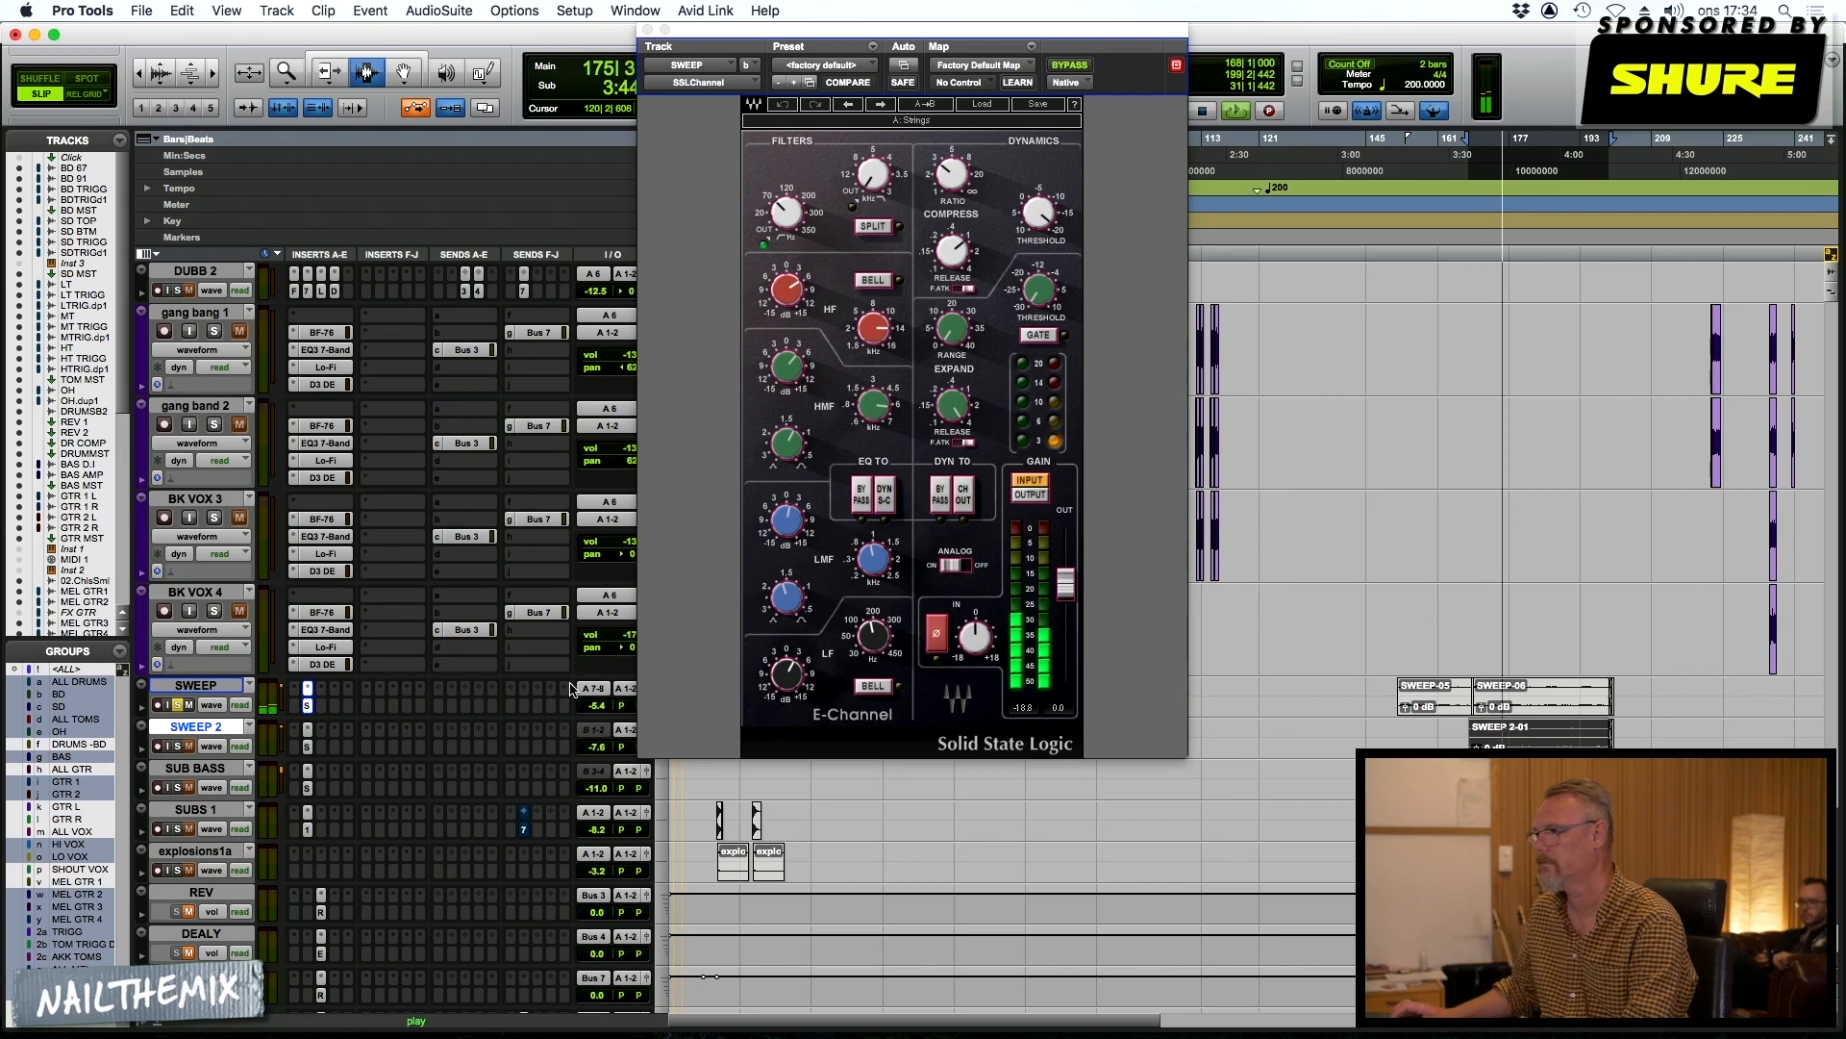
{"action": "key", "text": "space"}
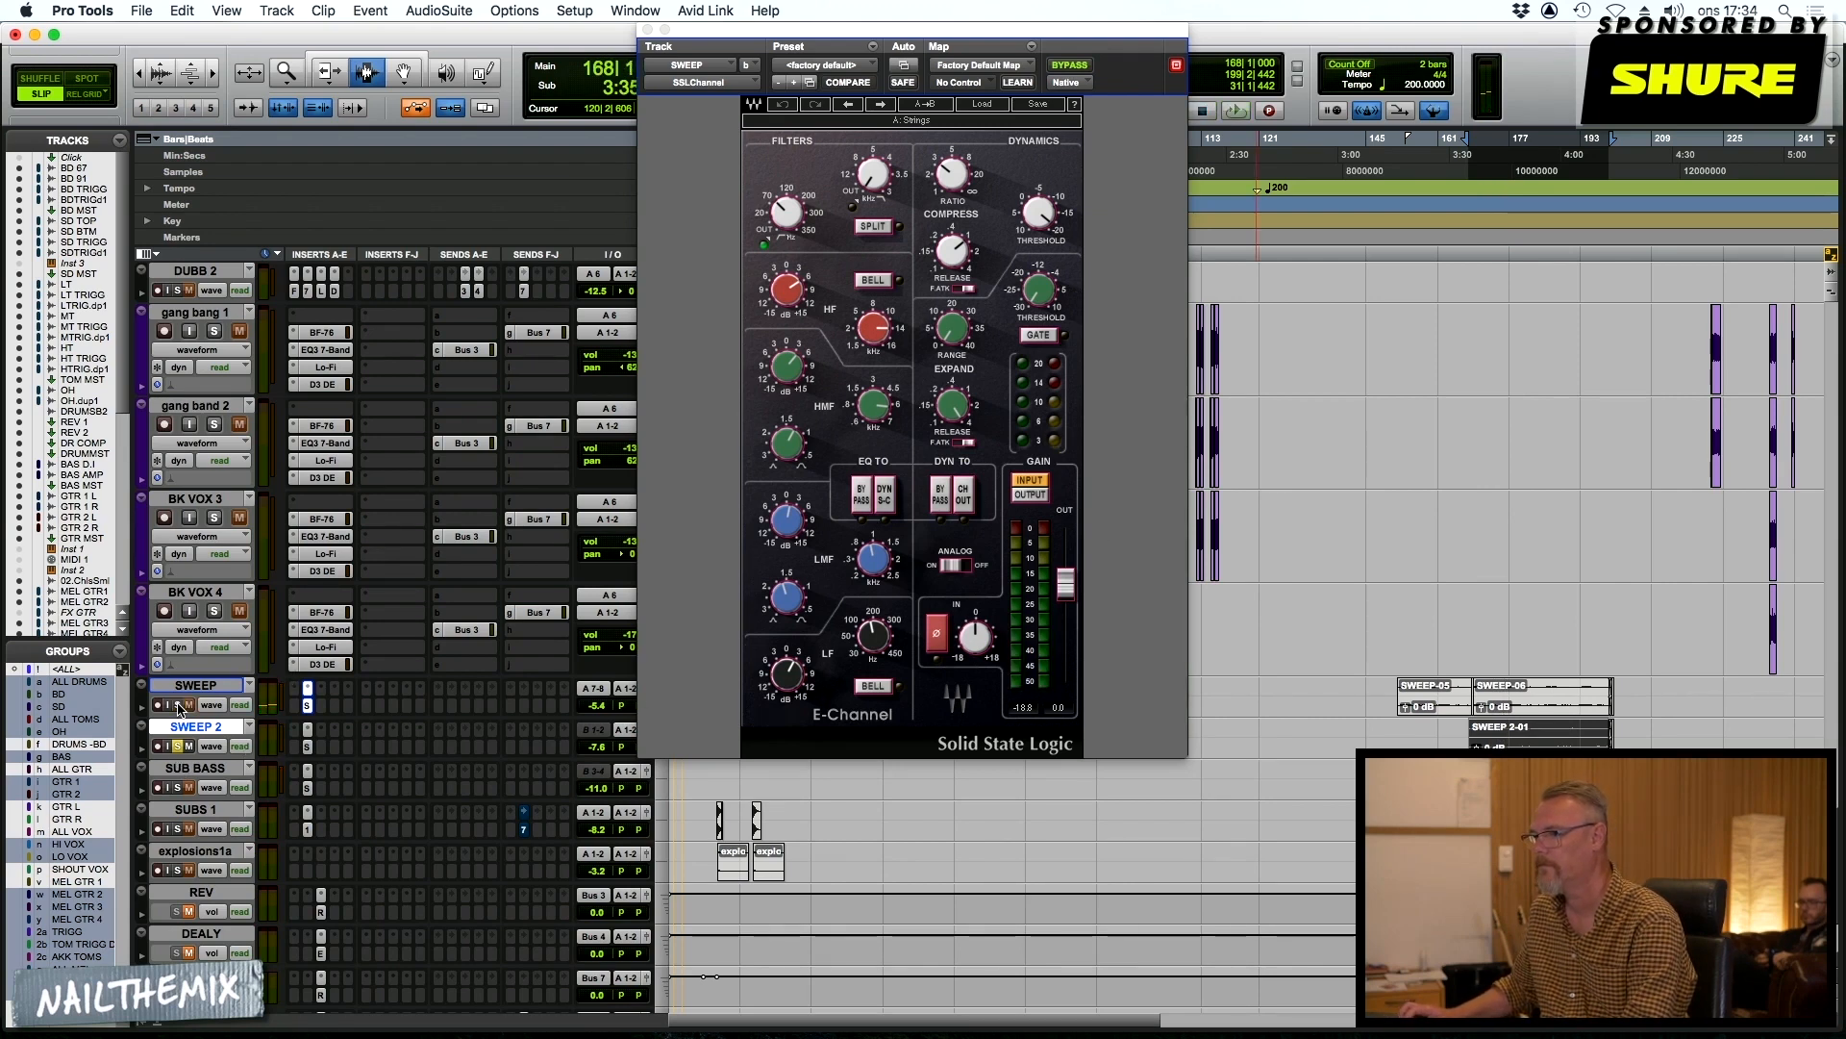
Solo SWEEP 2 instead of SWEEP, show its SSLChannel insert and audition the clip from bar 168
{"action": "left_click", "coordinate": [306, 728]}
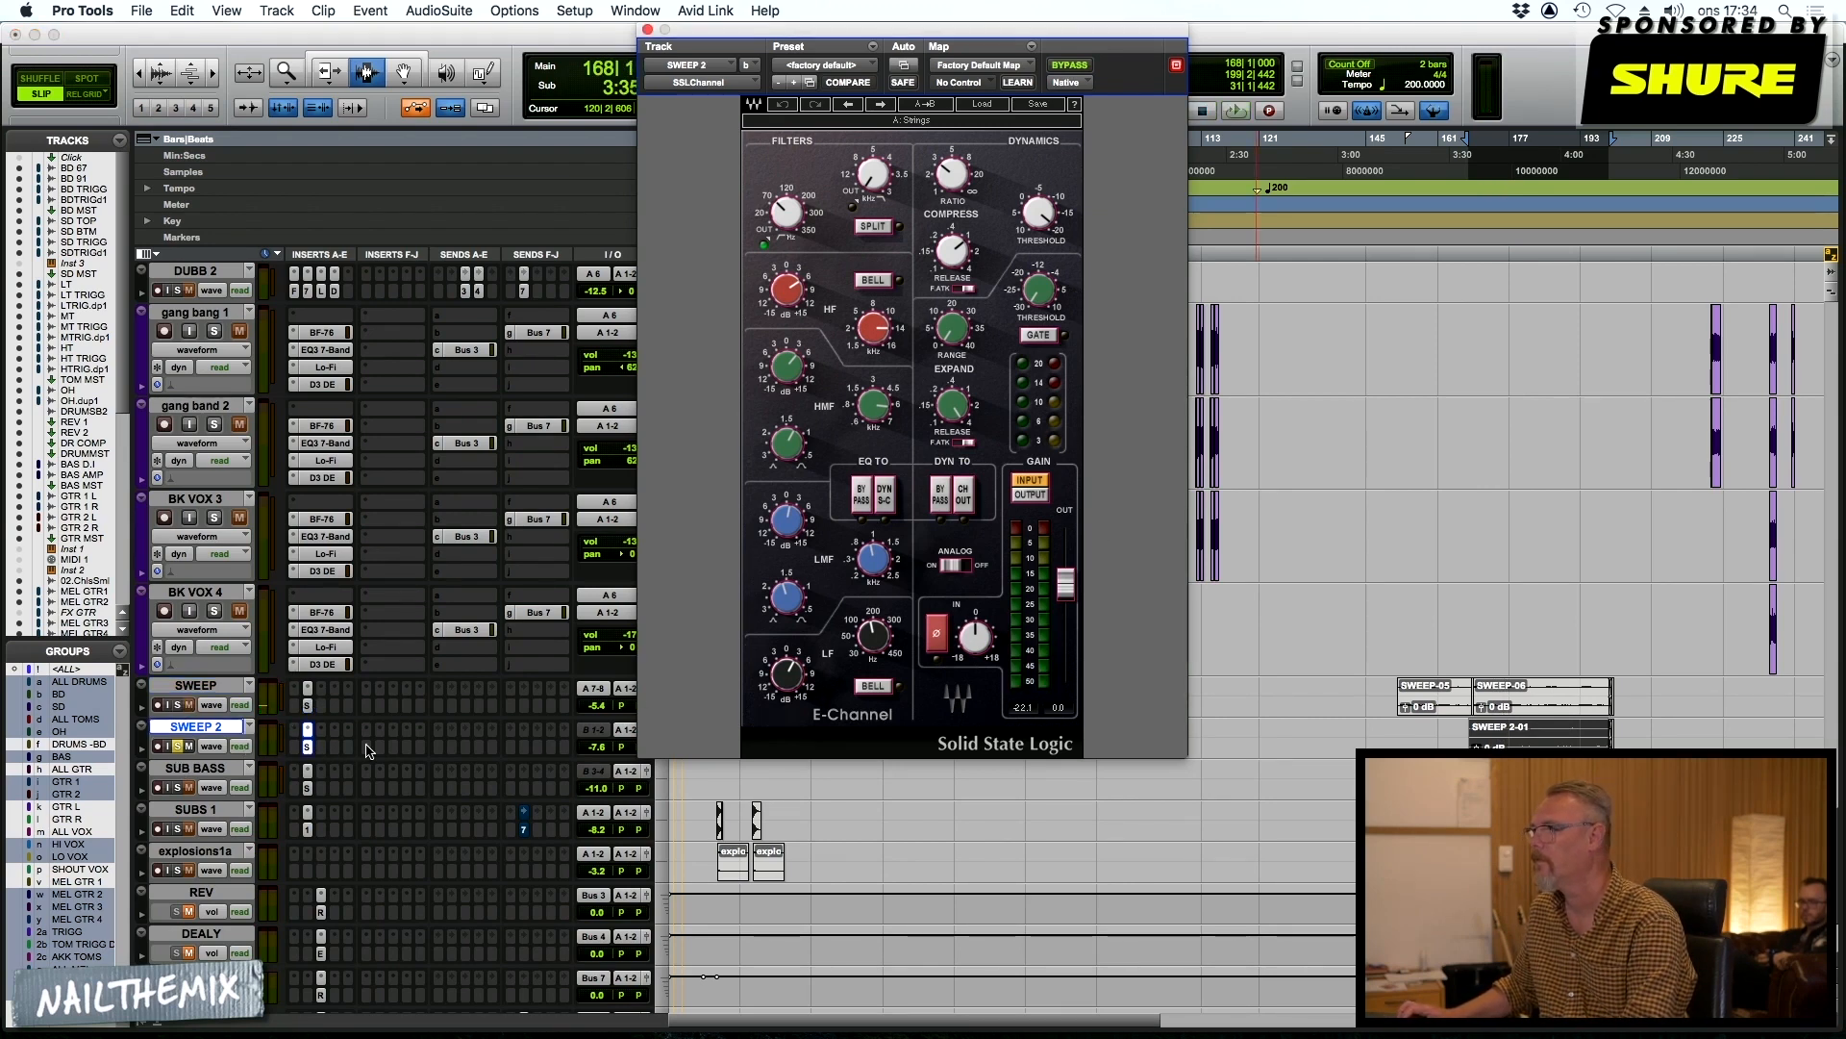
{"action": "key", "text": "space"}
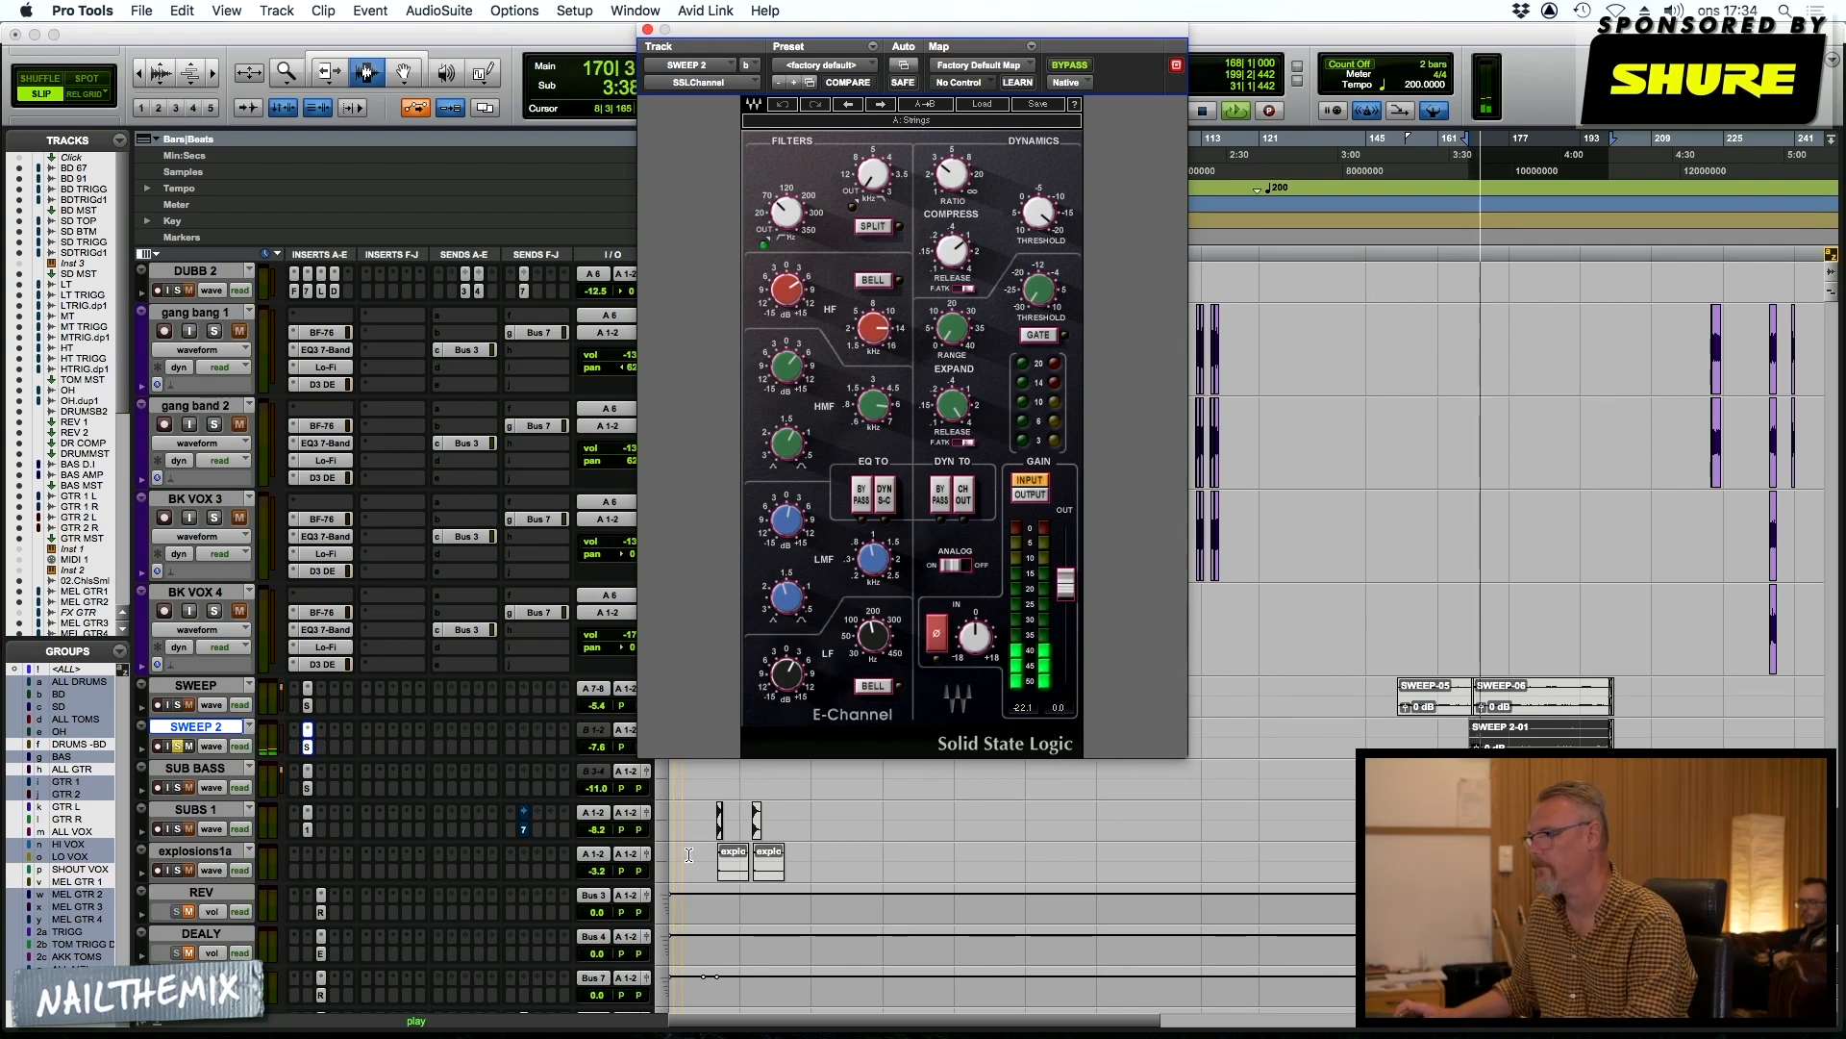
{"action": "key", "text": "space"}
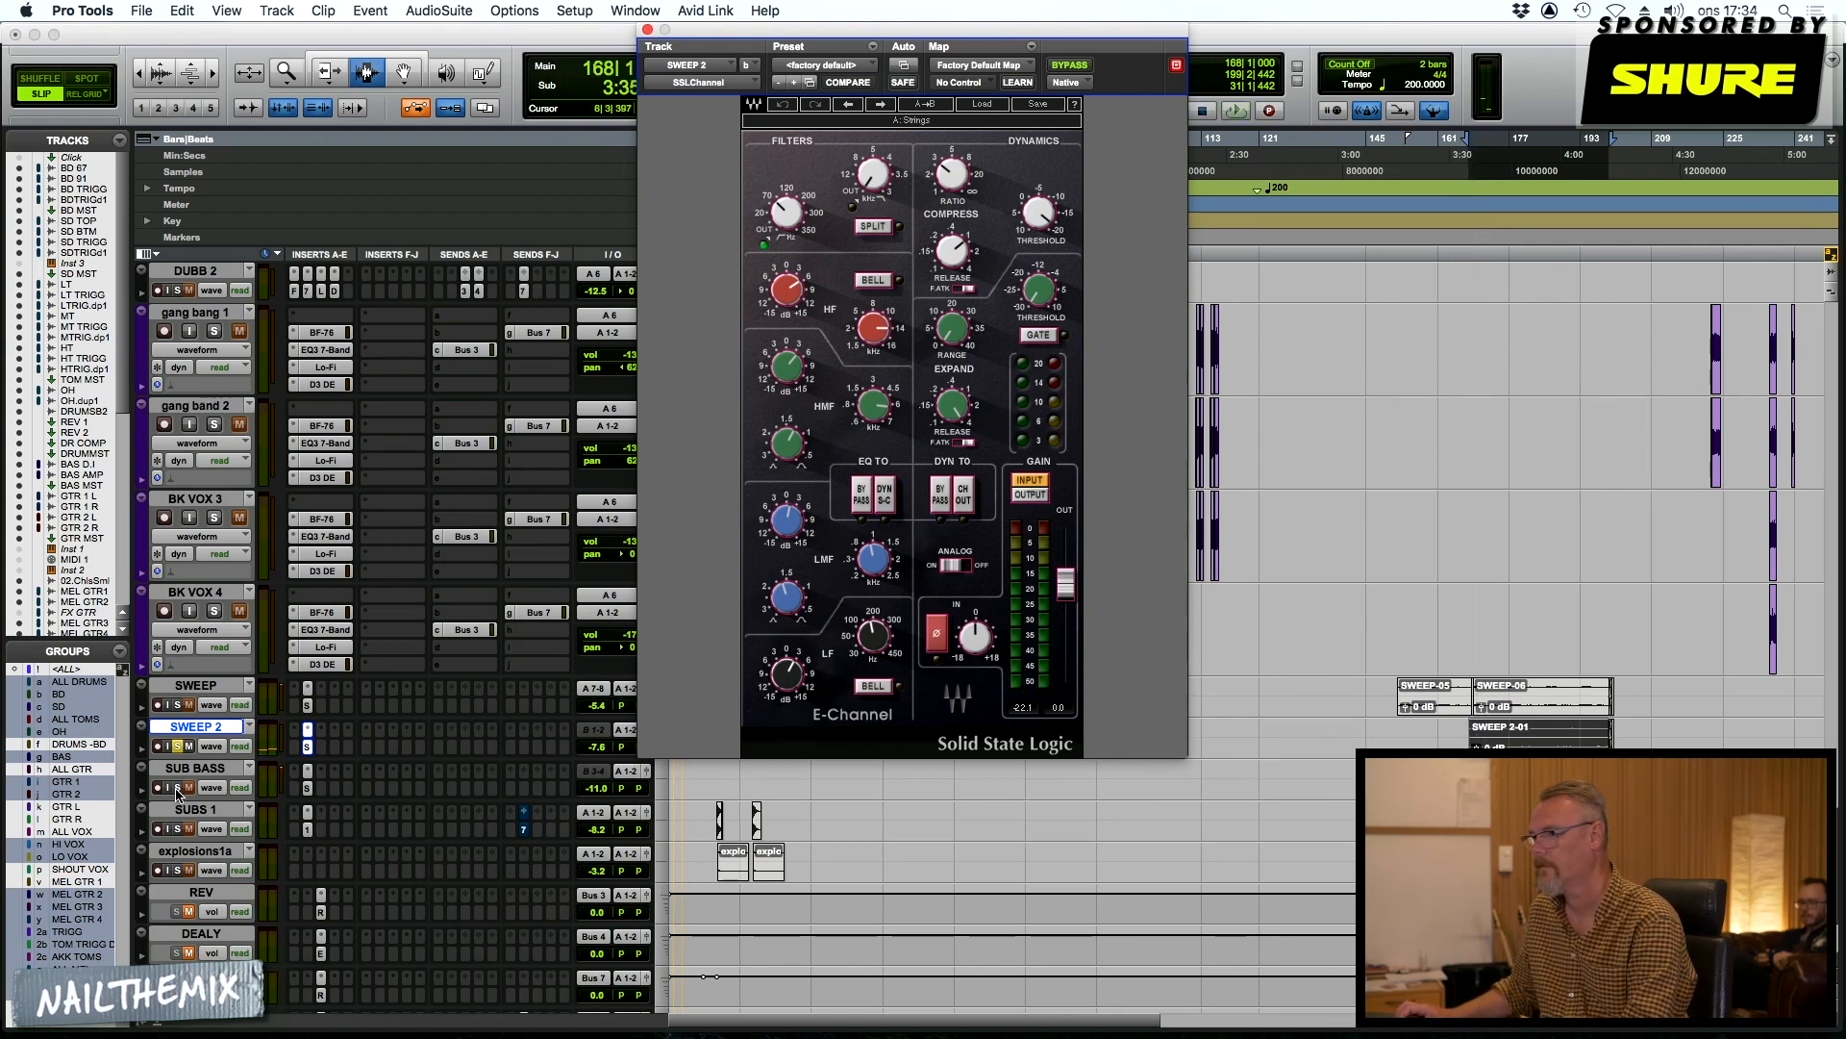
Solo SUB BASS alongside SWEEP 2, show its SSLChannel insert and audition the clip from bar 167, adding SUBS 1 to the solo
{"action": "left_click", "coordinate": [177, 788]}
{"action": "left_click", "coordinate": [306, 790]}
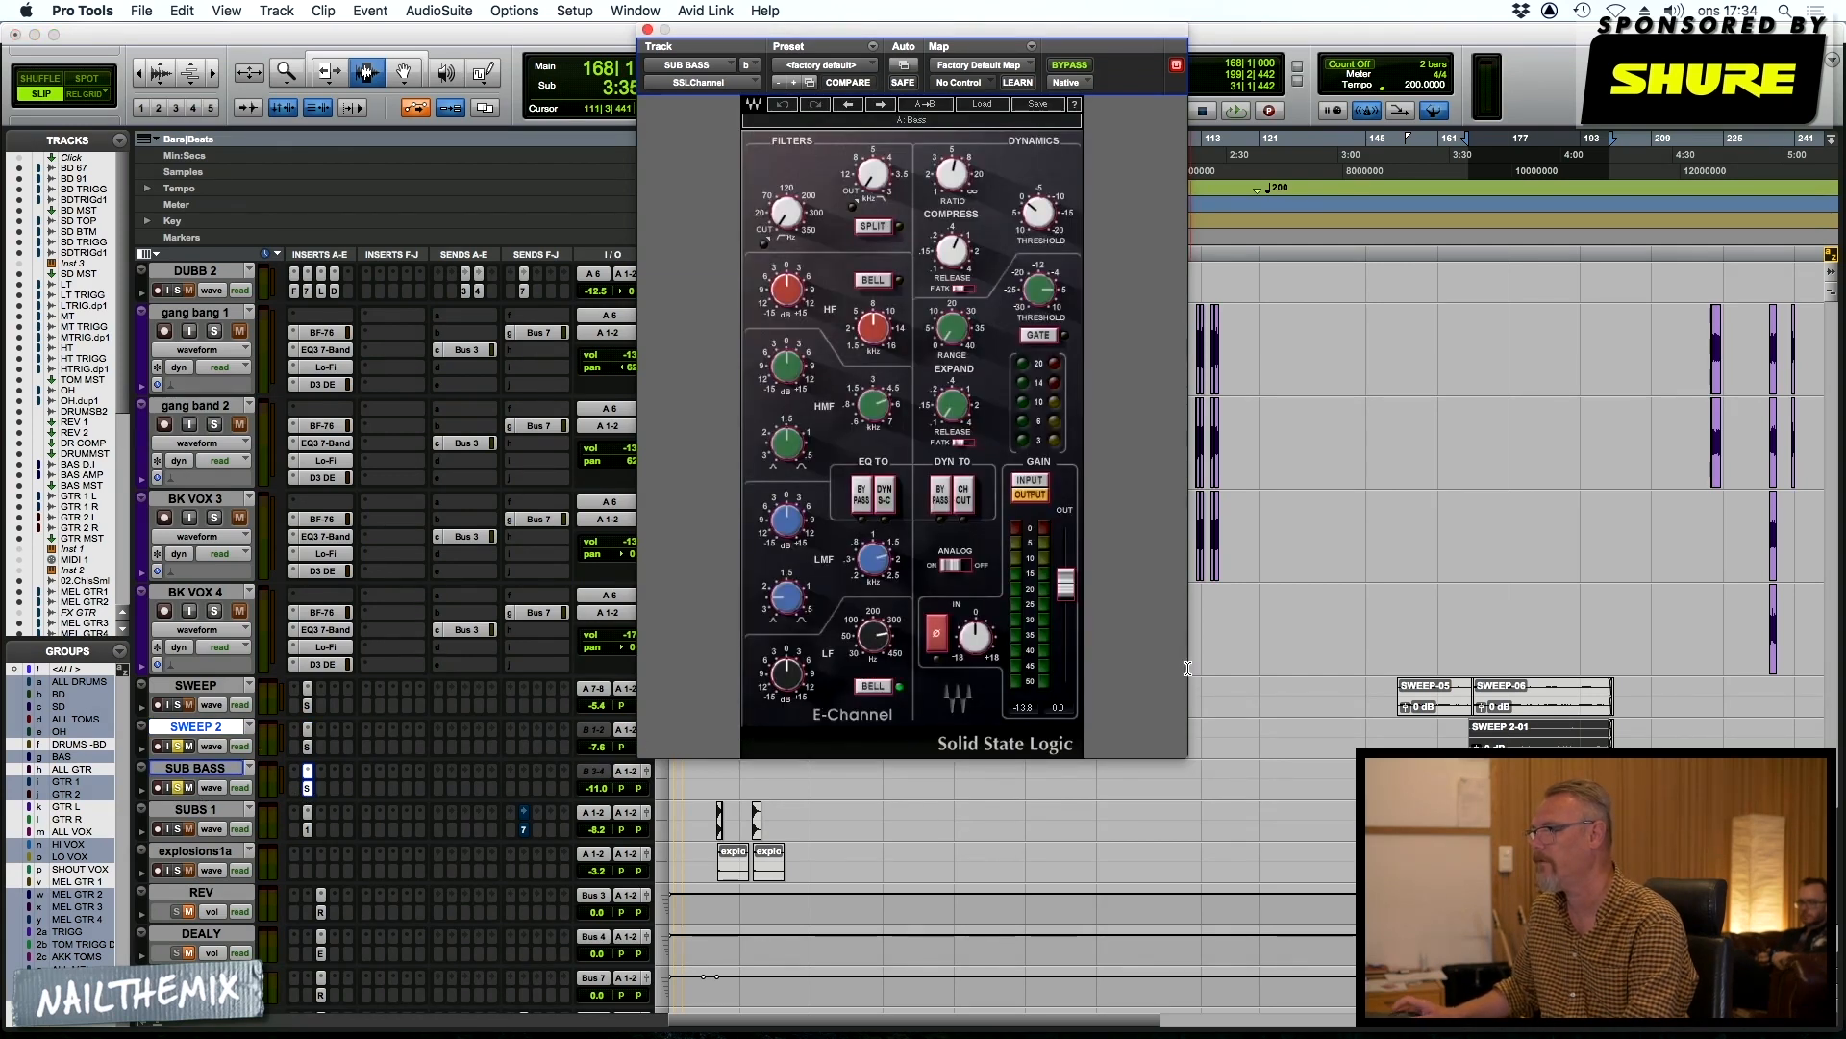
{"action": "double_click", "coordinate": [1574, 779]}
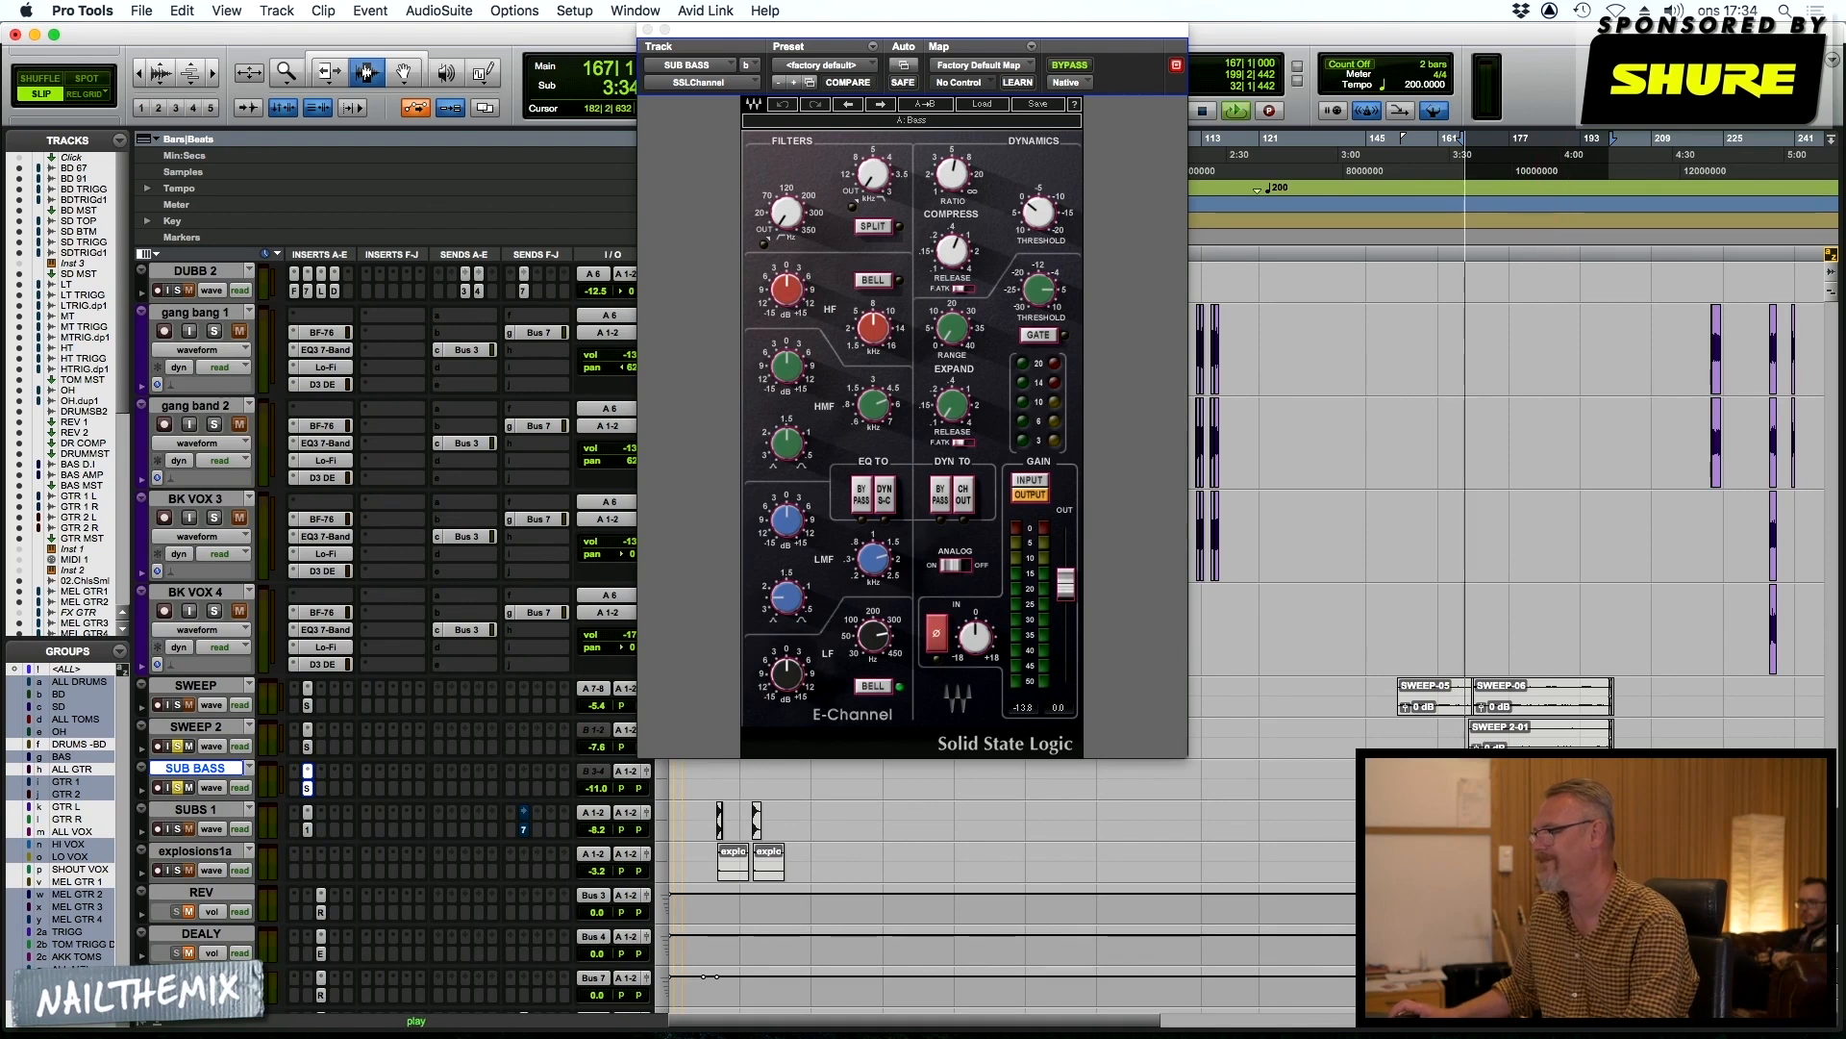
{"action": "key", "text": "space"}
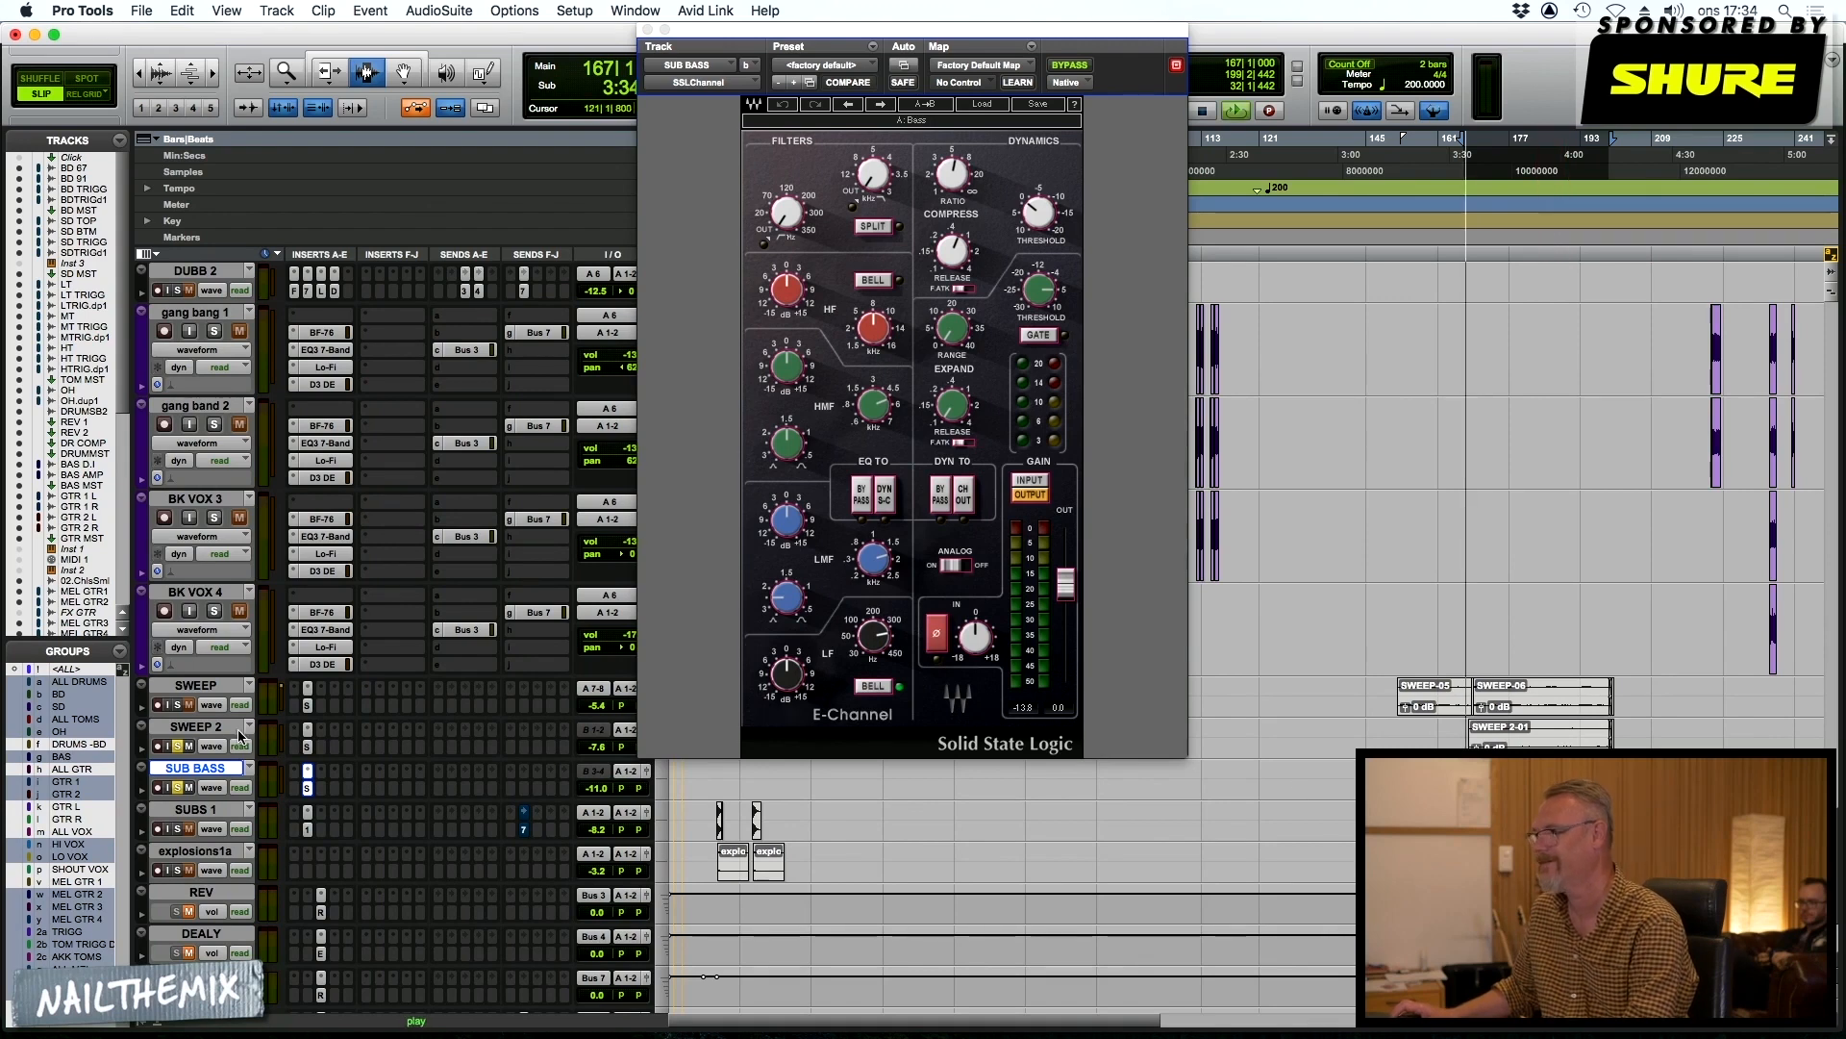
{"action": "left_click", "coordinate": [177, 829]}
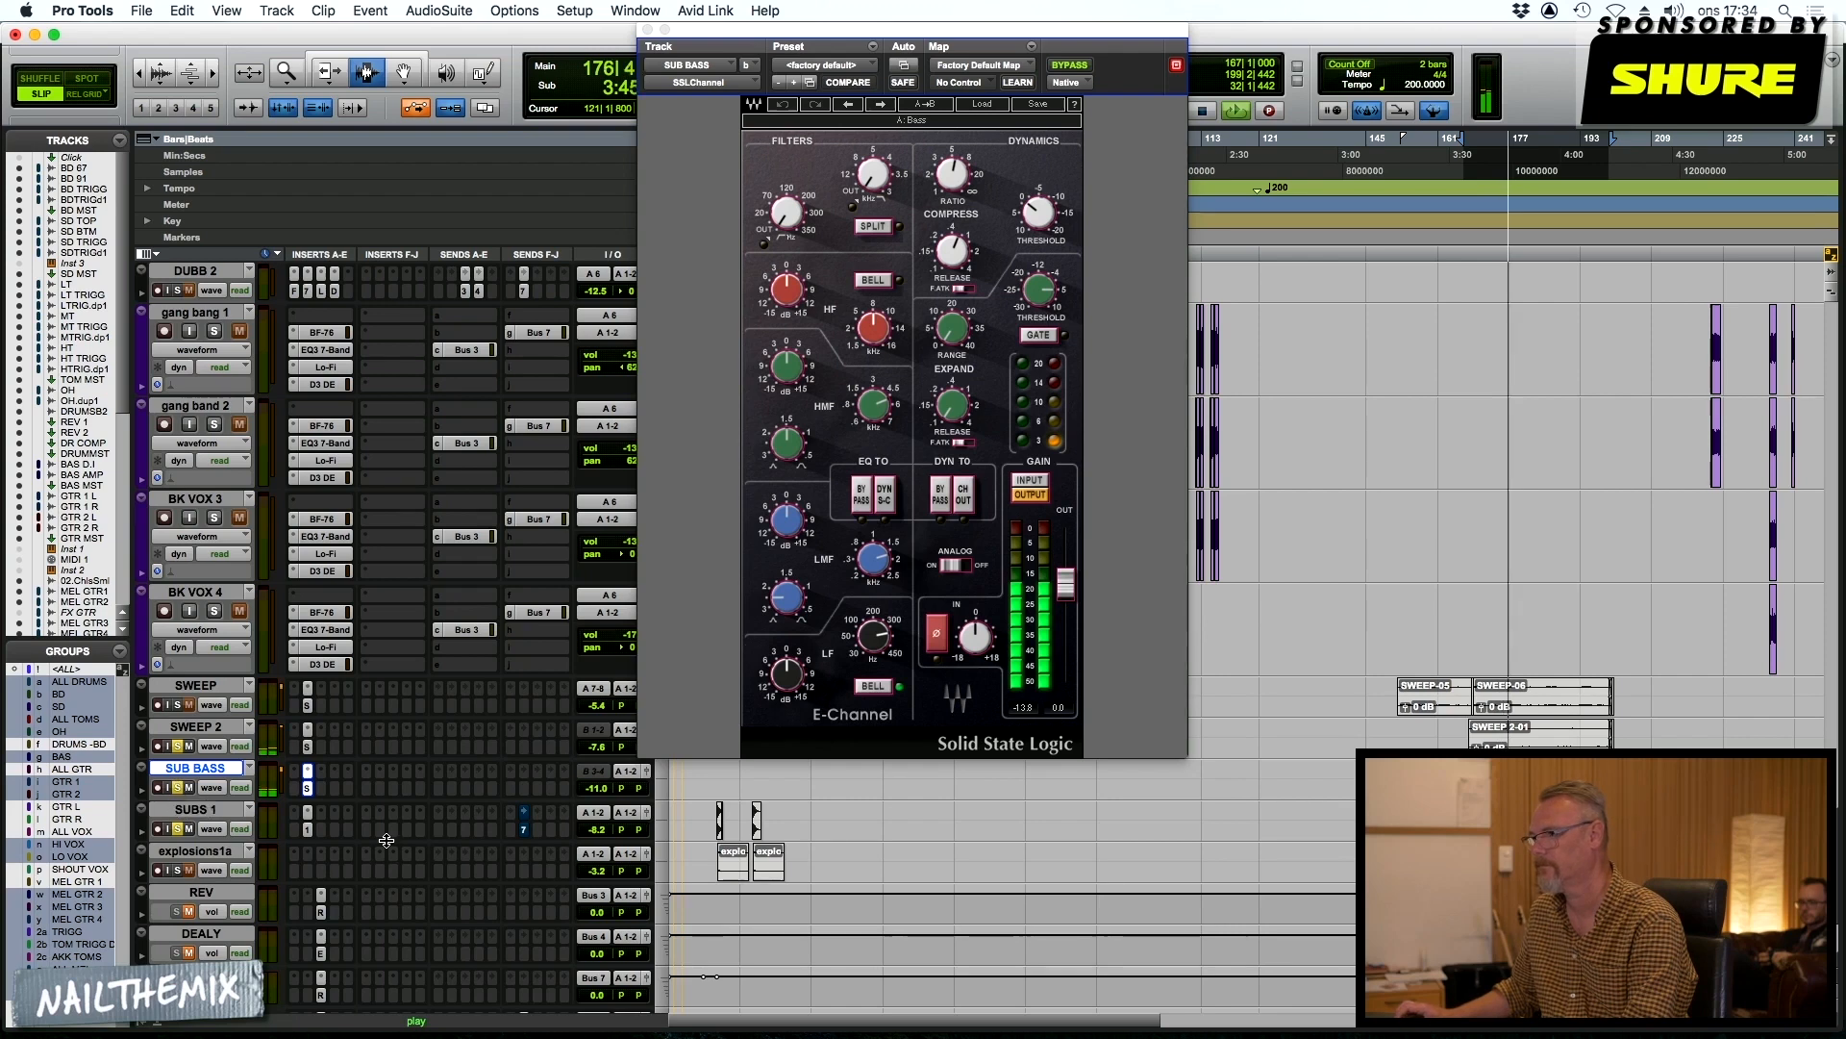
{"action": "key", "text": "space"}
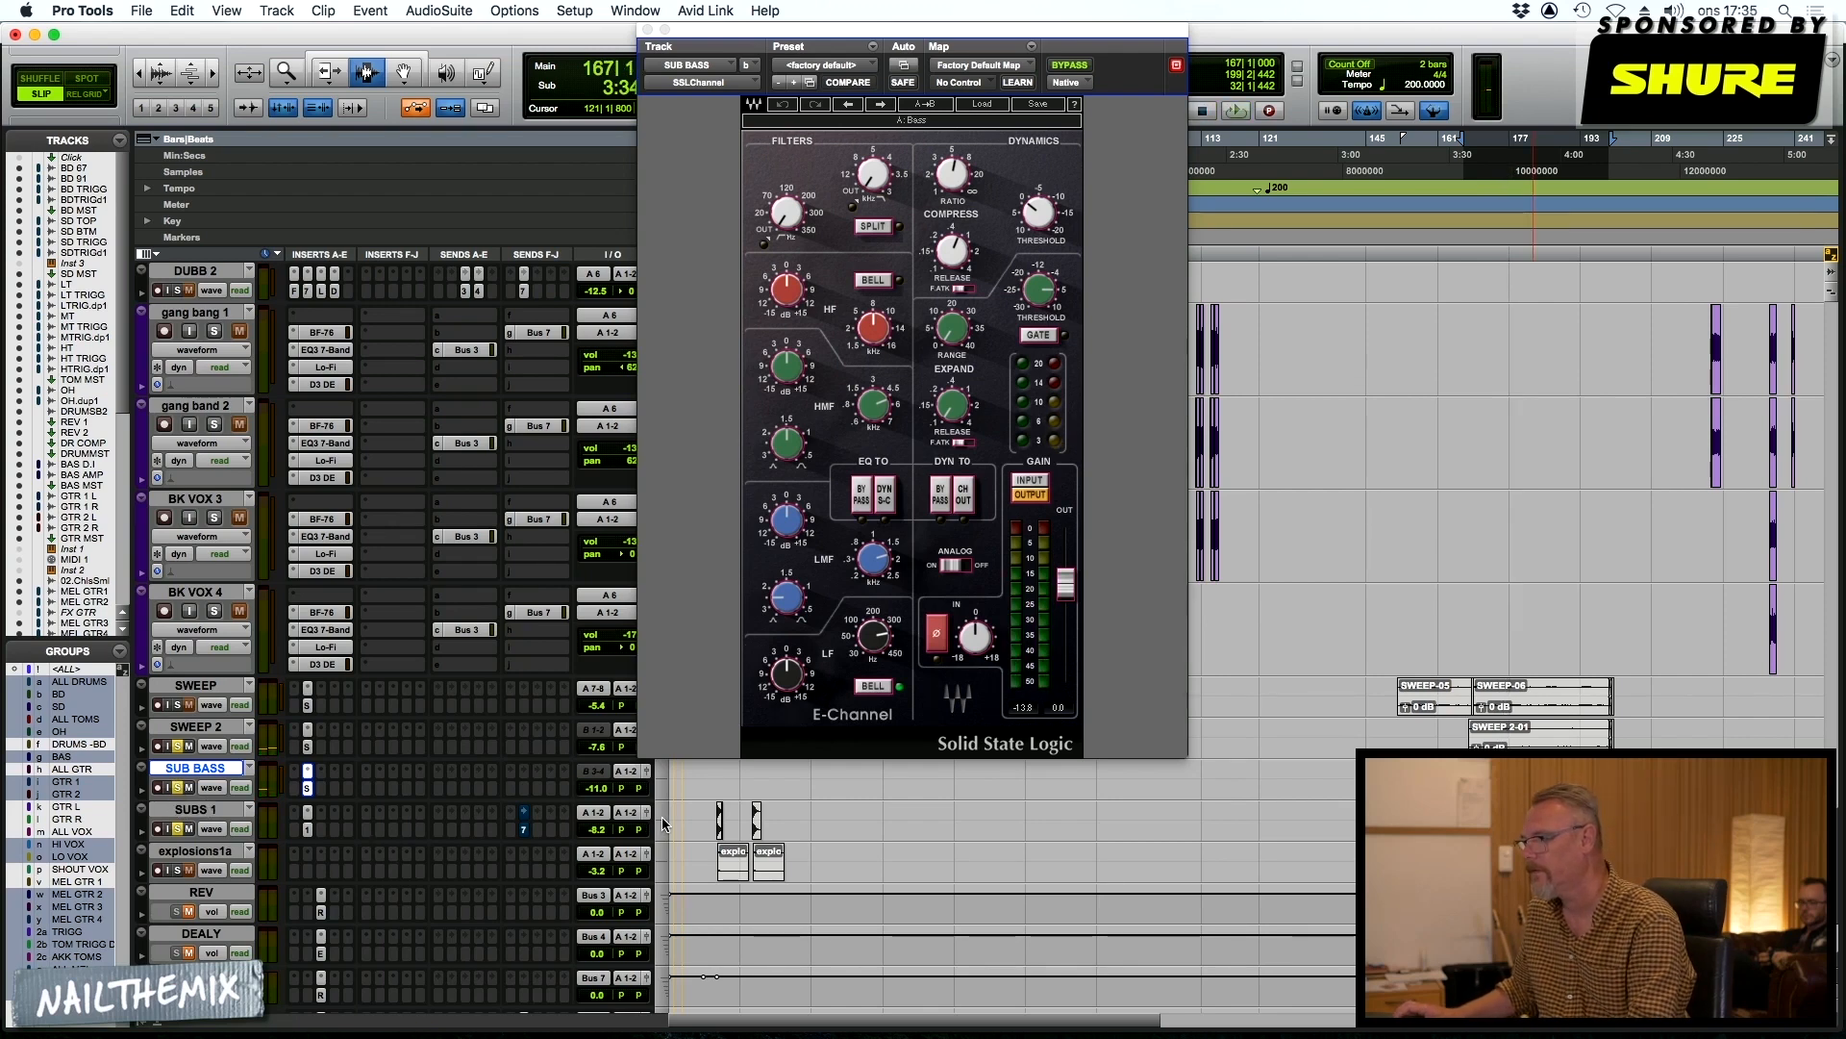
Enlarge the tracks, place the cursor on SUBS 1 at bar 11 and examine its EQ3 1-Band insert
{"action": "left_click", "coordinate": [662, 824]}
{"action": "left_click", "coordinate": [675, 851]}
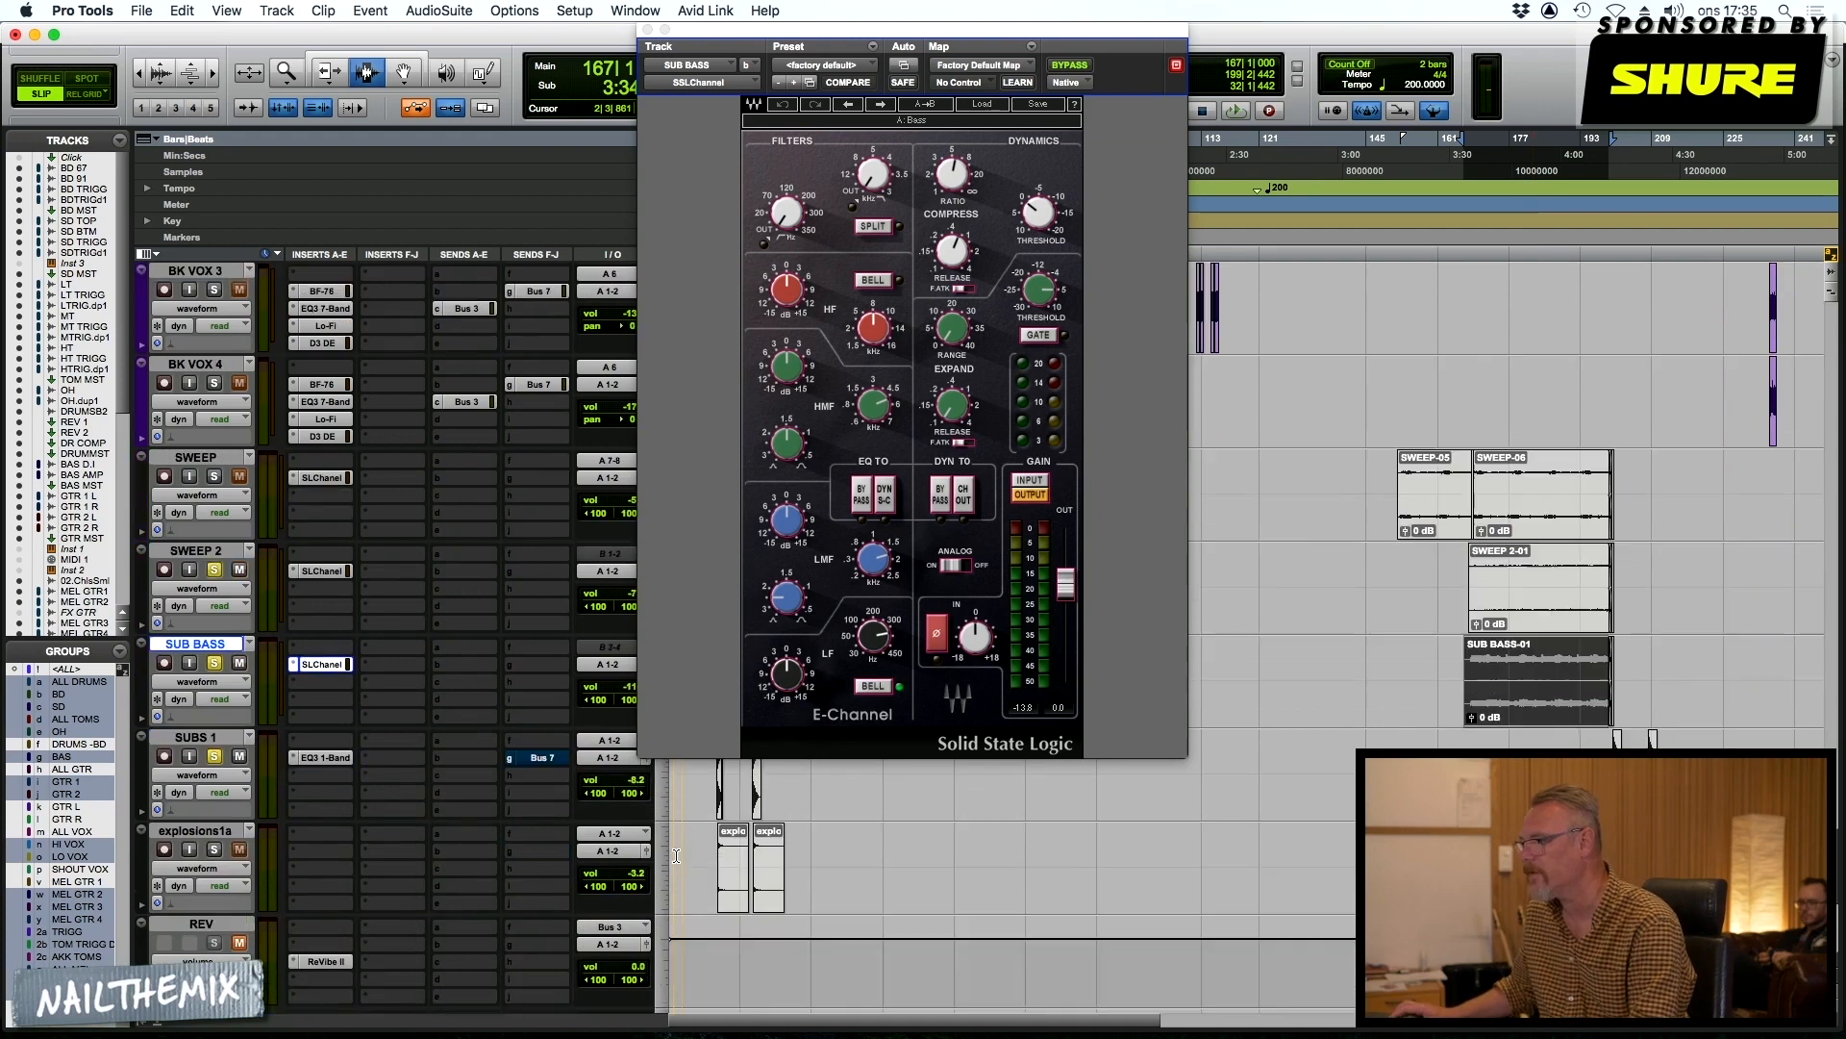
{"action": "left_click", "coordinate": [676, 856]}
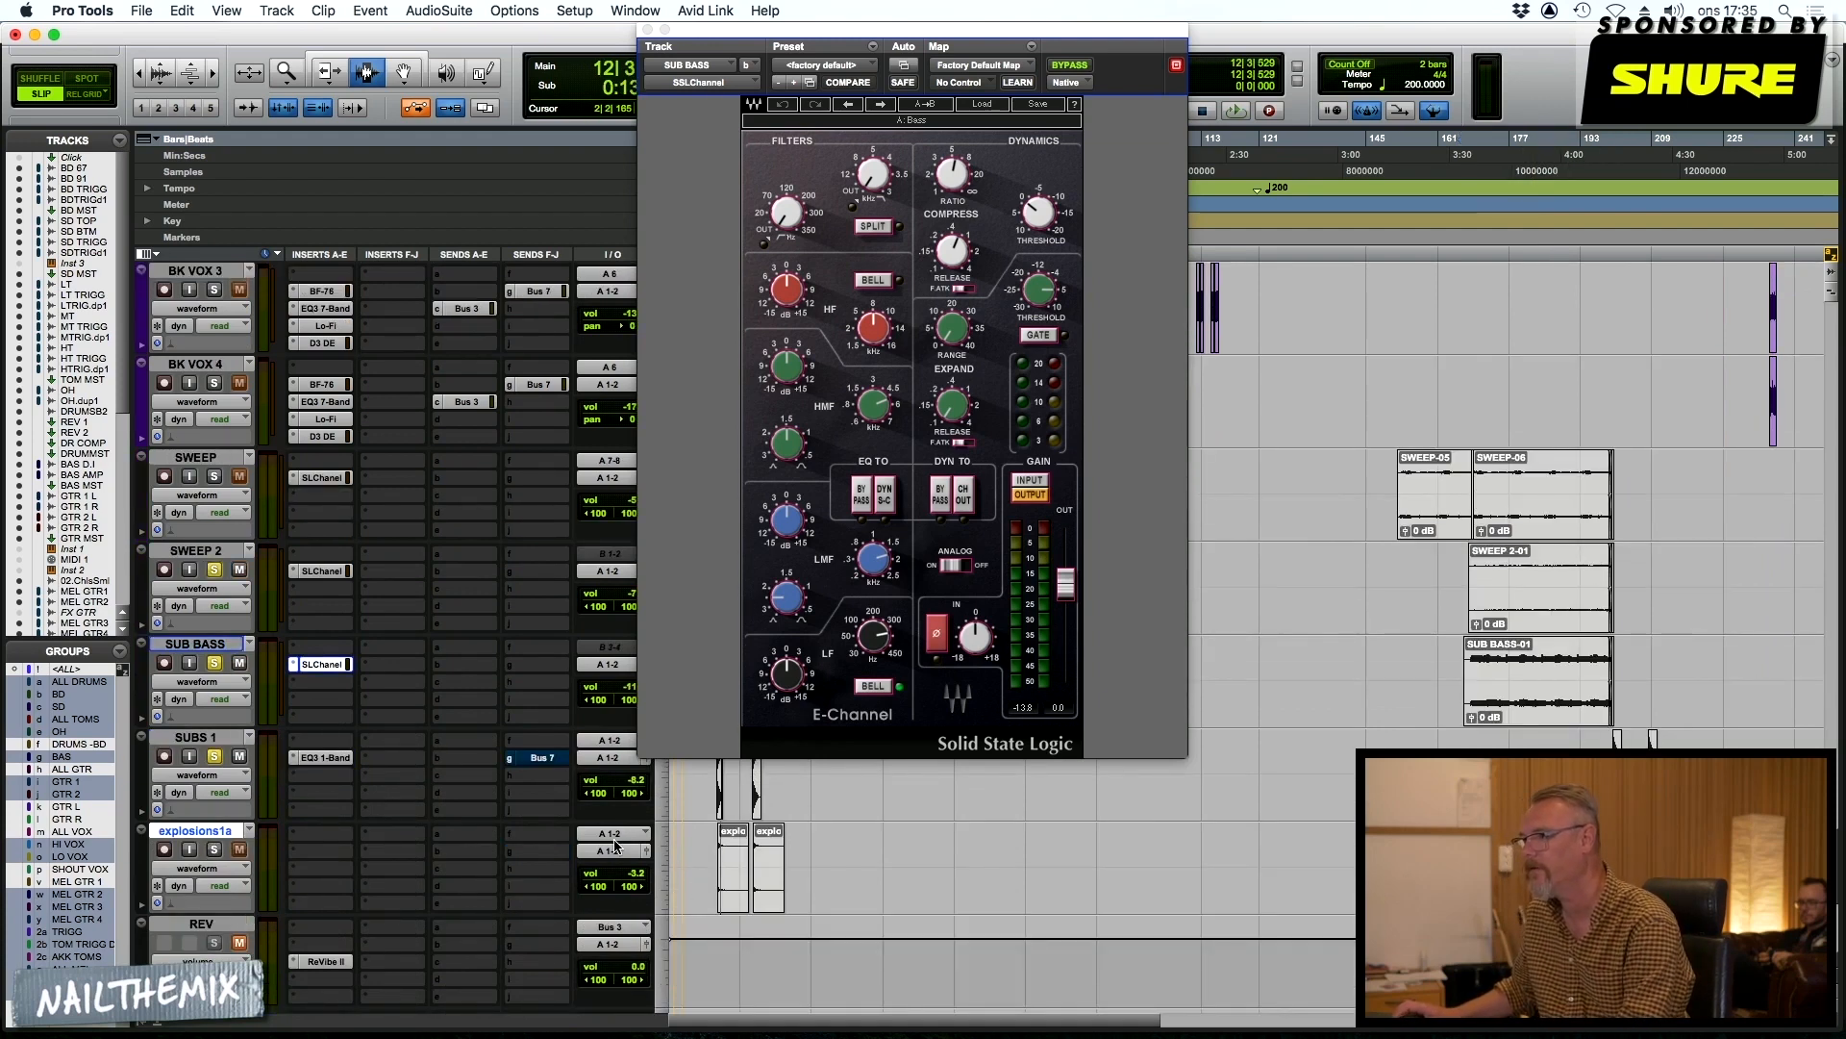
{"action": "left_click", "coordinate": [715, 808]}
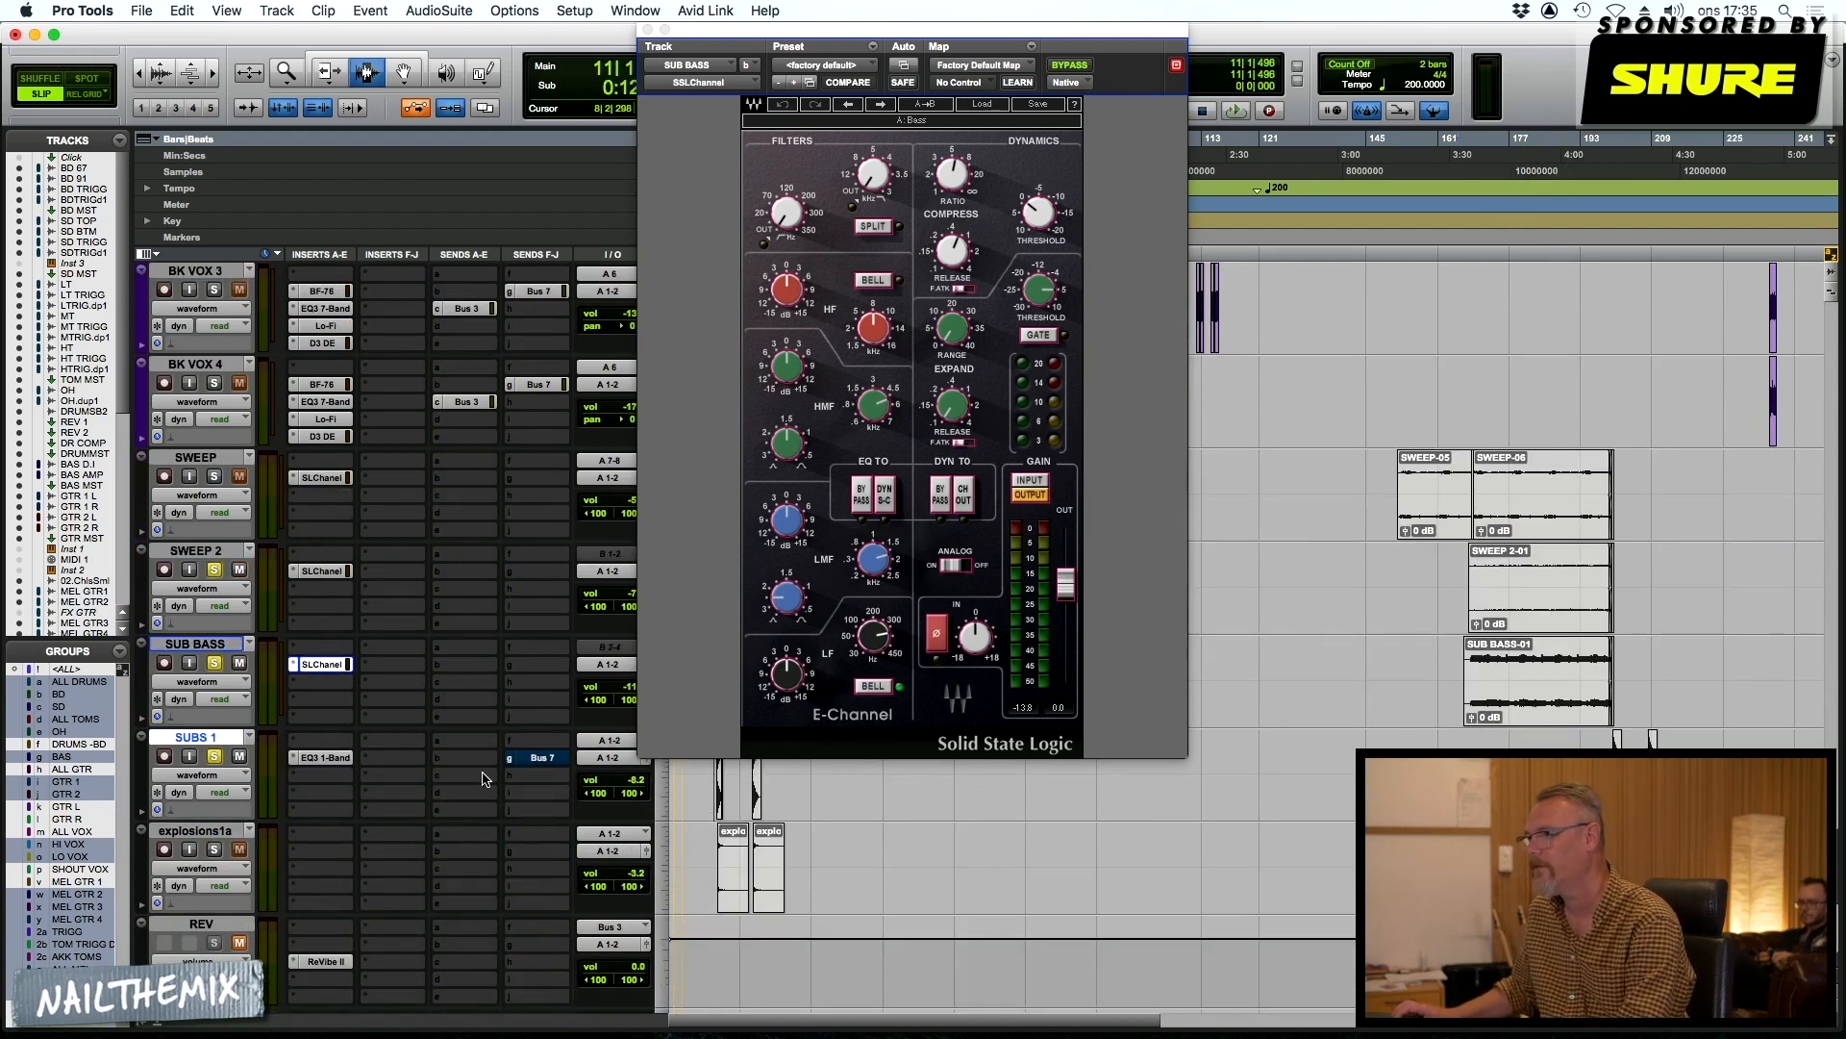
{"action": "left_click", "coordinate": [334, 758]}
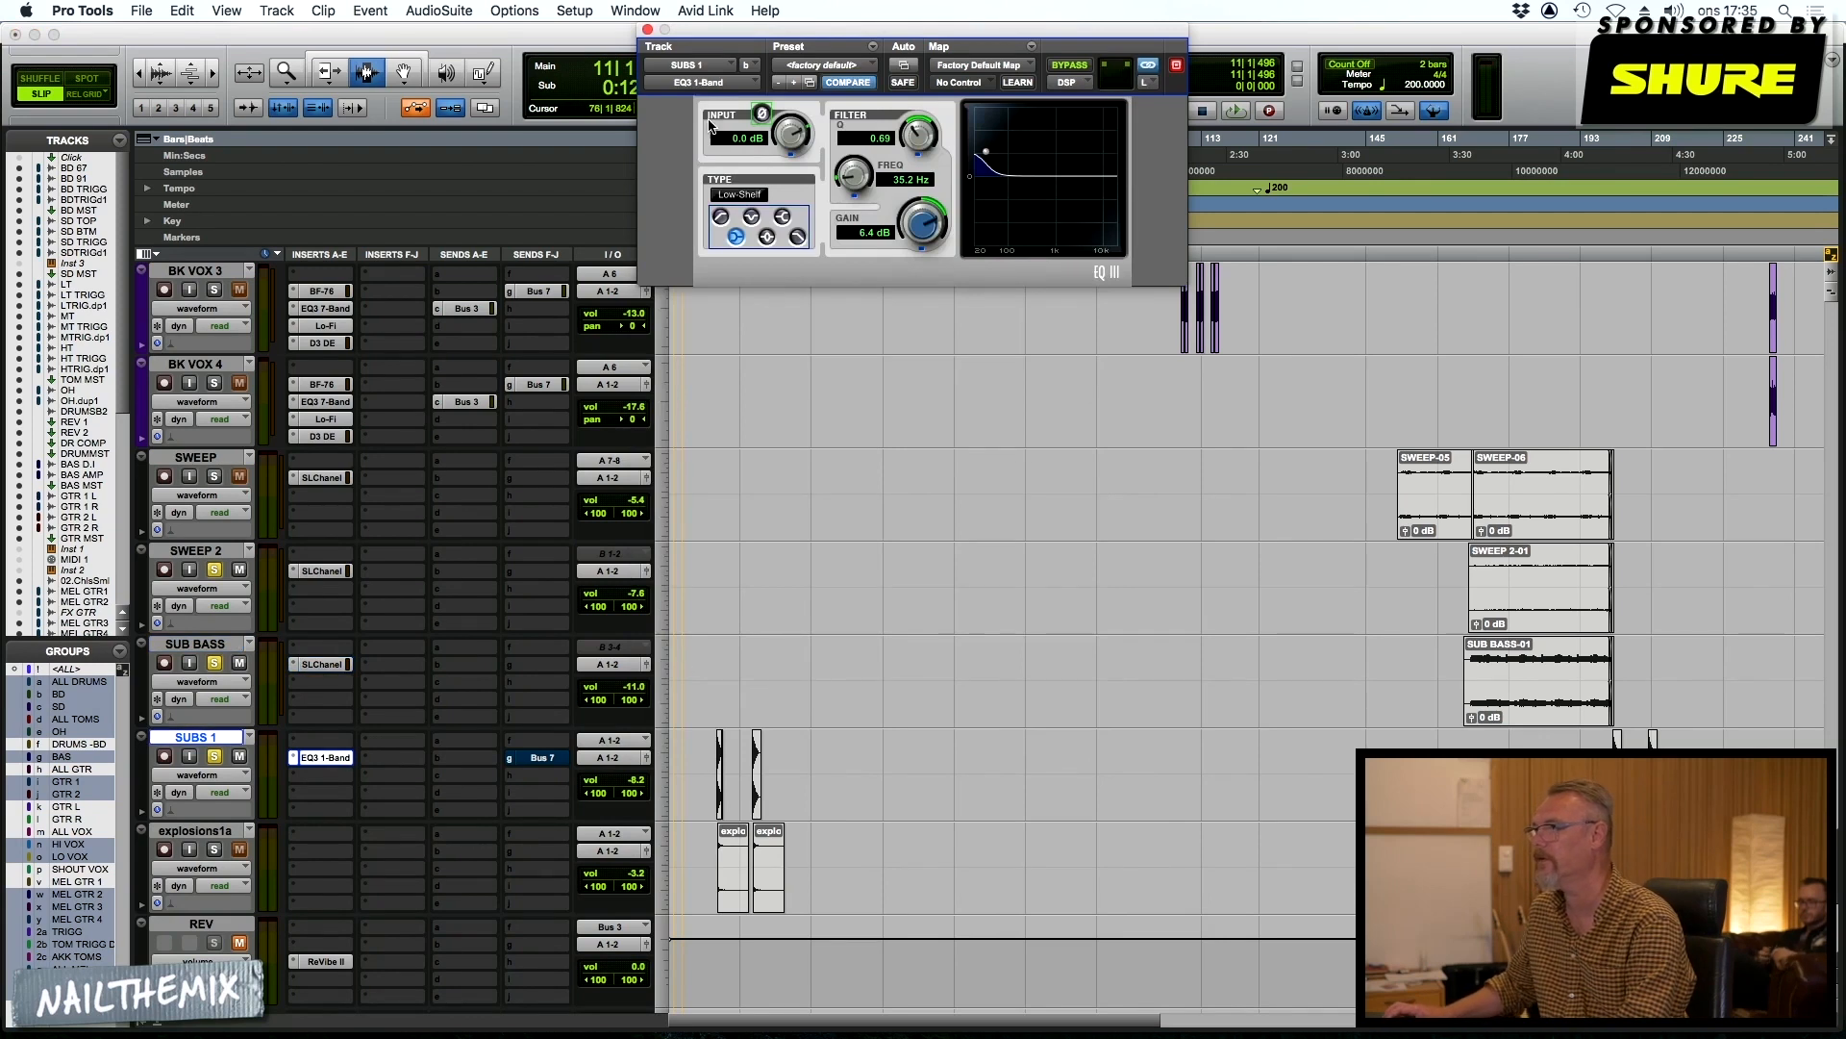
{"action": "left_click", "coordinate": [647, 32]}
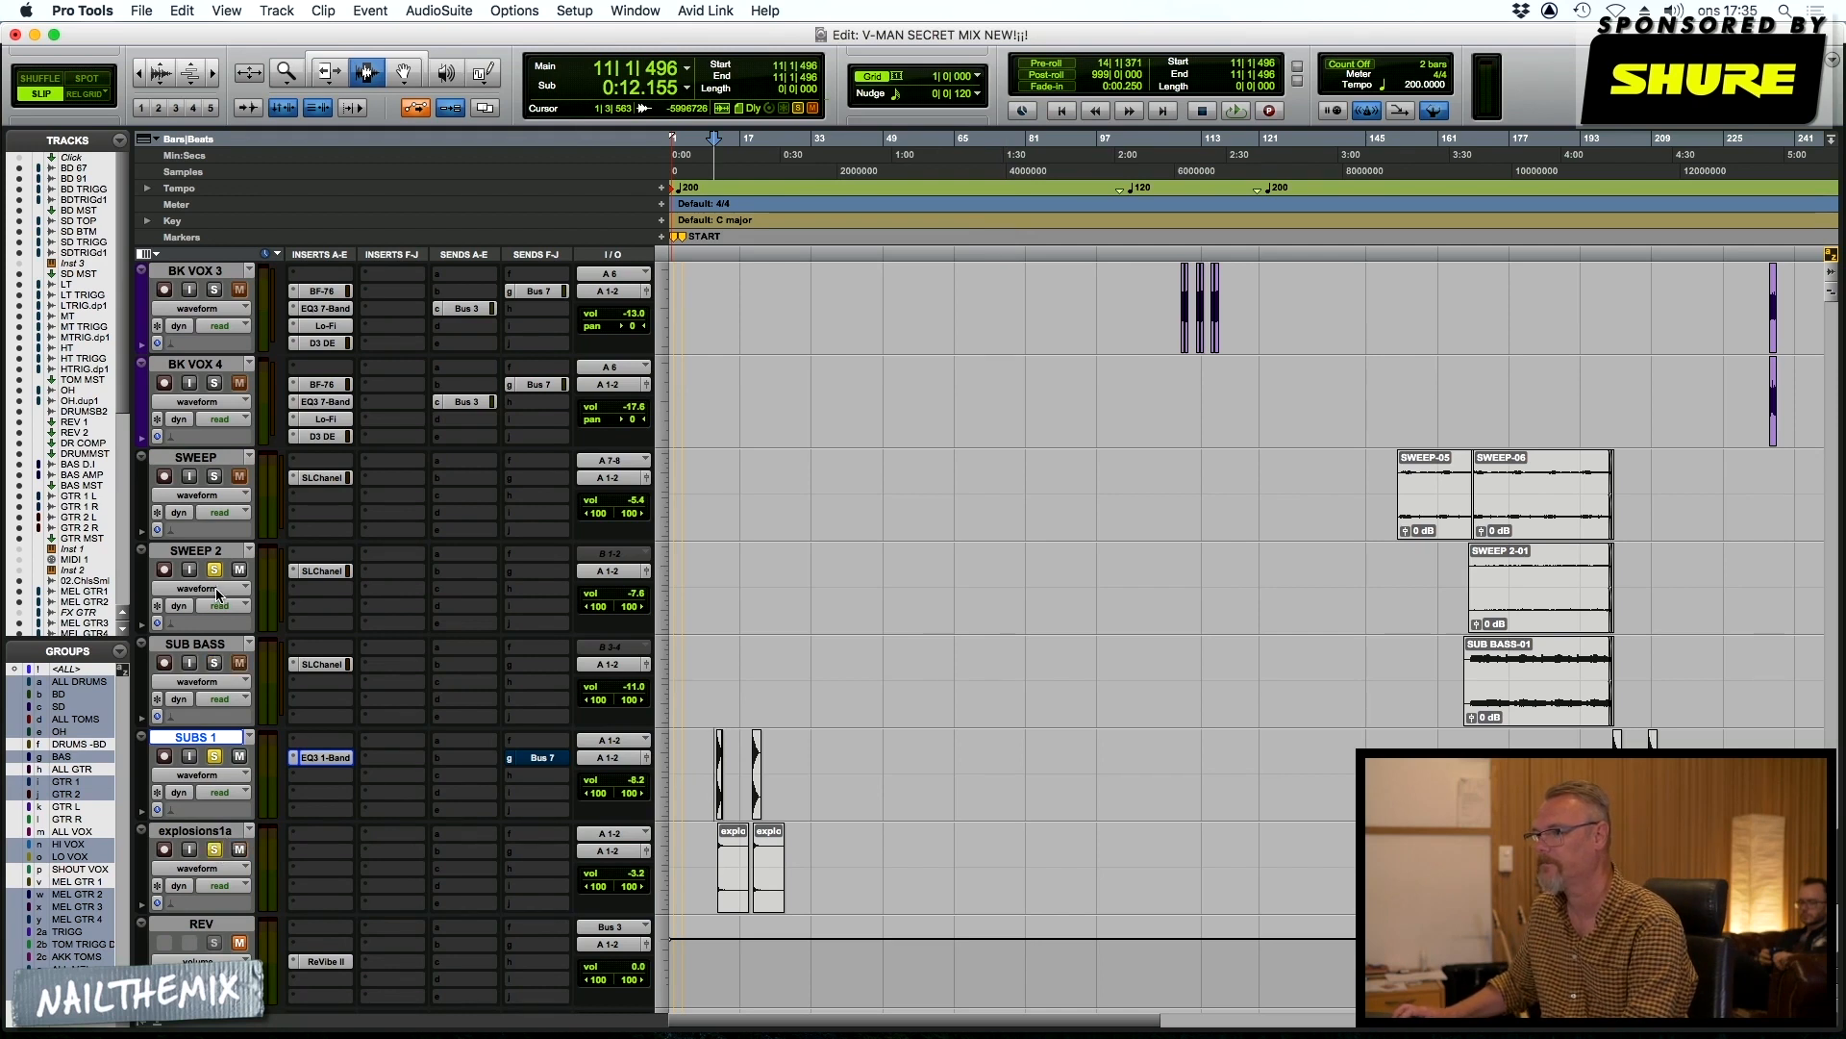
Audition SUBS 1 together with explosions1a from the start of their first clips at bar 11
{"action": "key", "text": "Tab"}
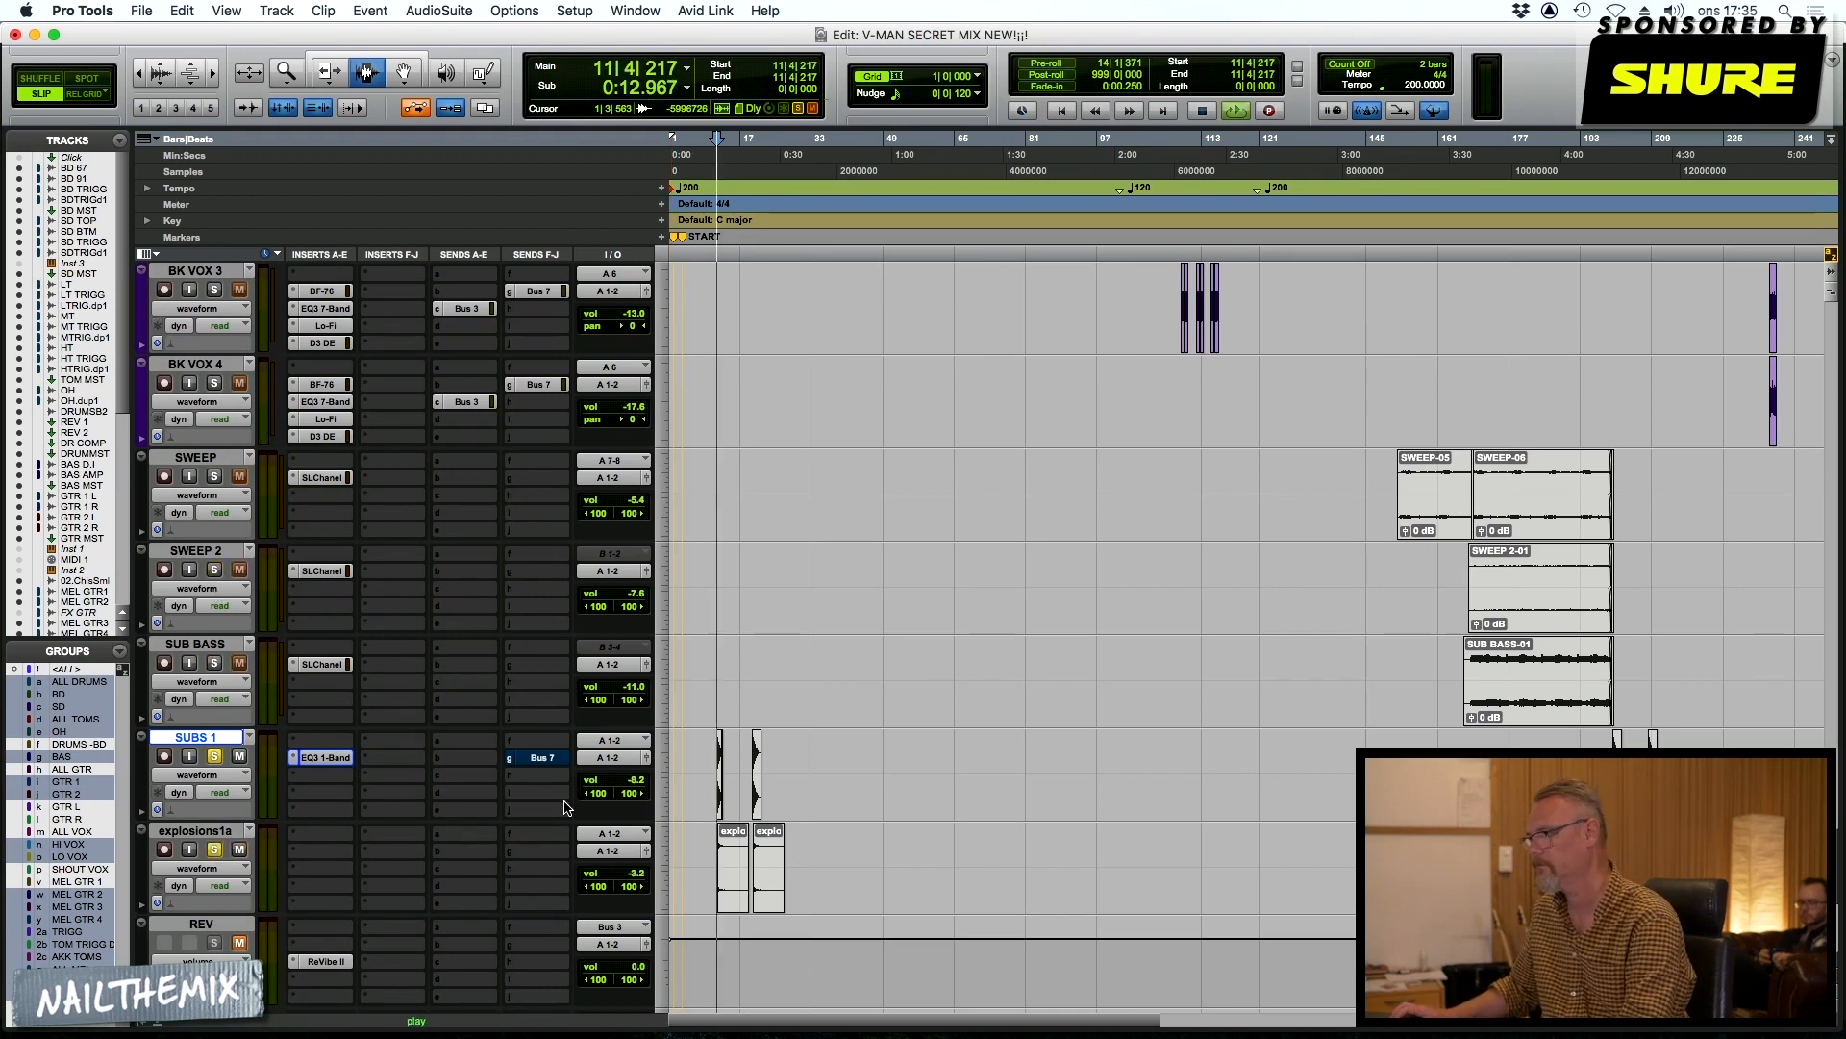
{"action": "key", "text": "space"}
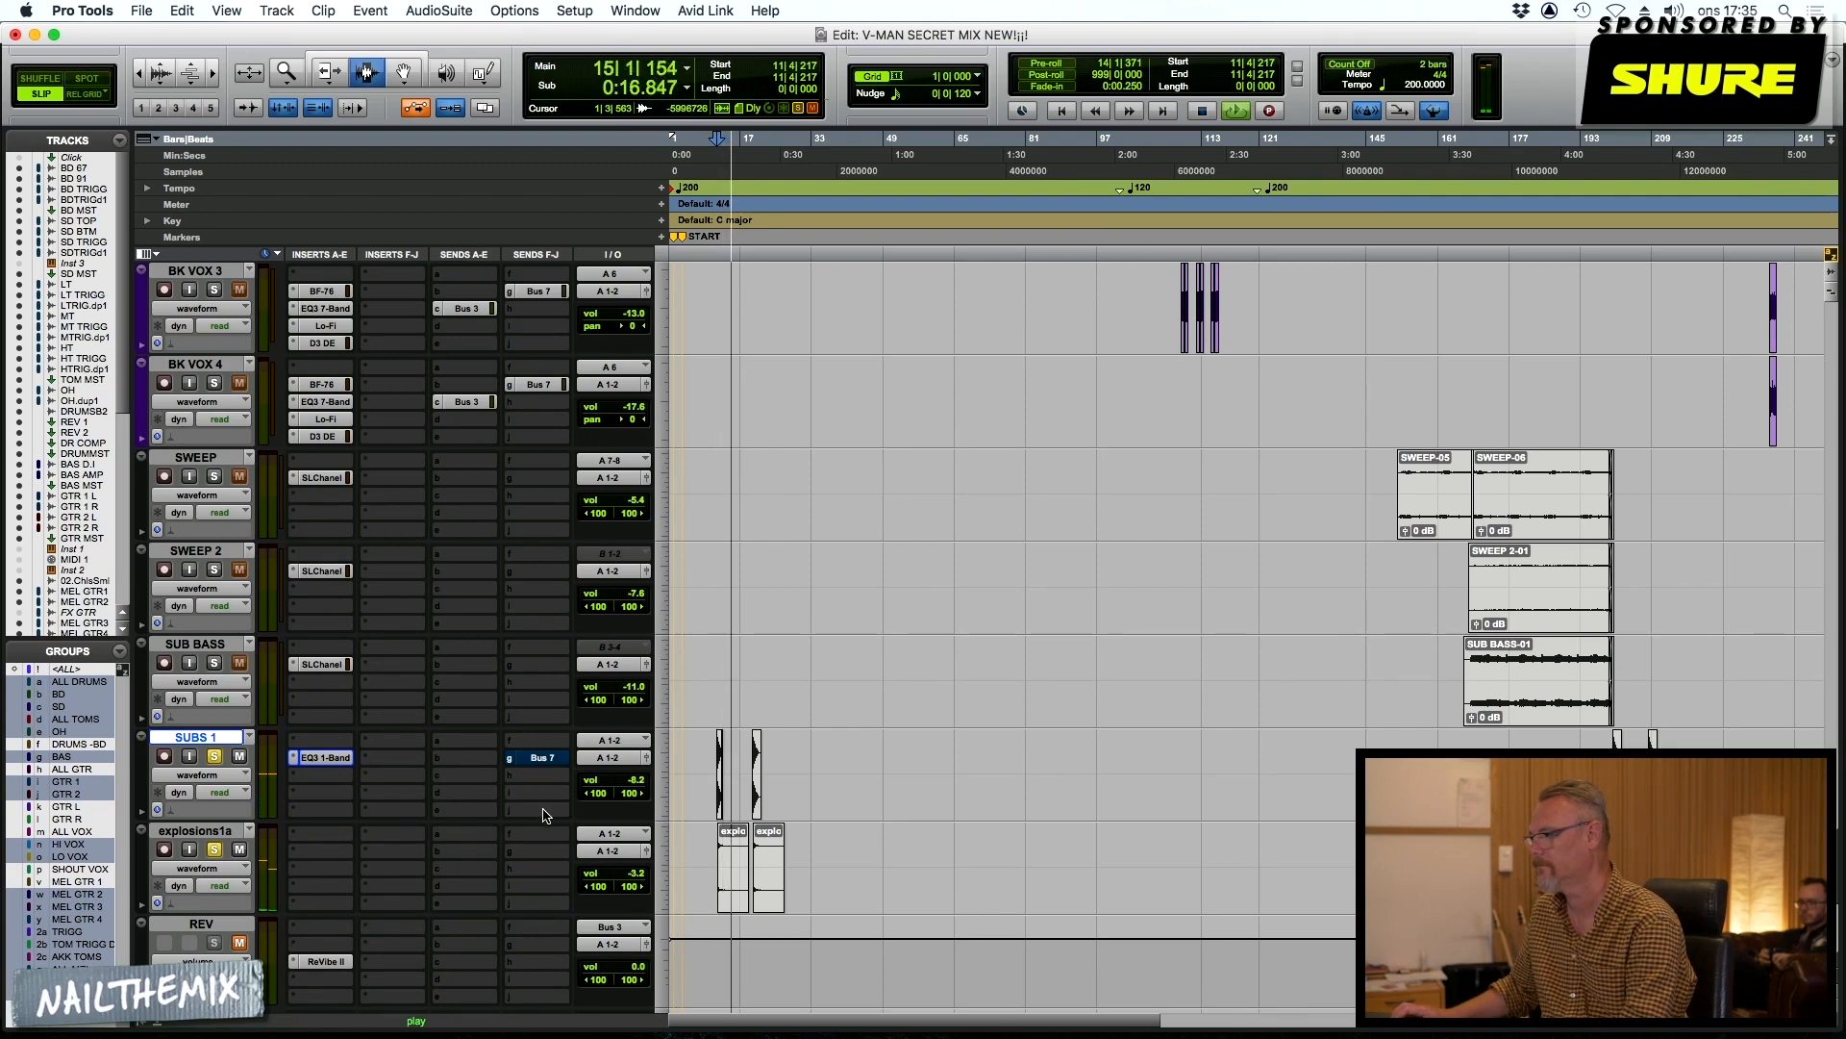
{"action": "key", "text": "space"}
Examine the ReVibe II insert on REV and the EchoBoy insert on DEALY
{"action": "scroll", "coordinate": [555, 814], "scroll_direction": "down", "scroll_amount": 1}
{"action": "scroll", "coordinate": [555, 813], "scroll_direction": "down", "scroll_amount": 4}
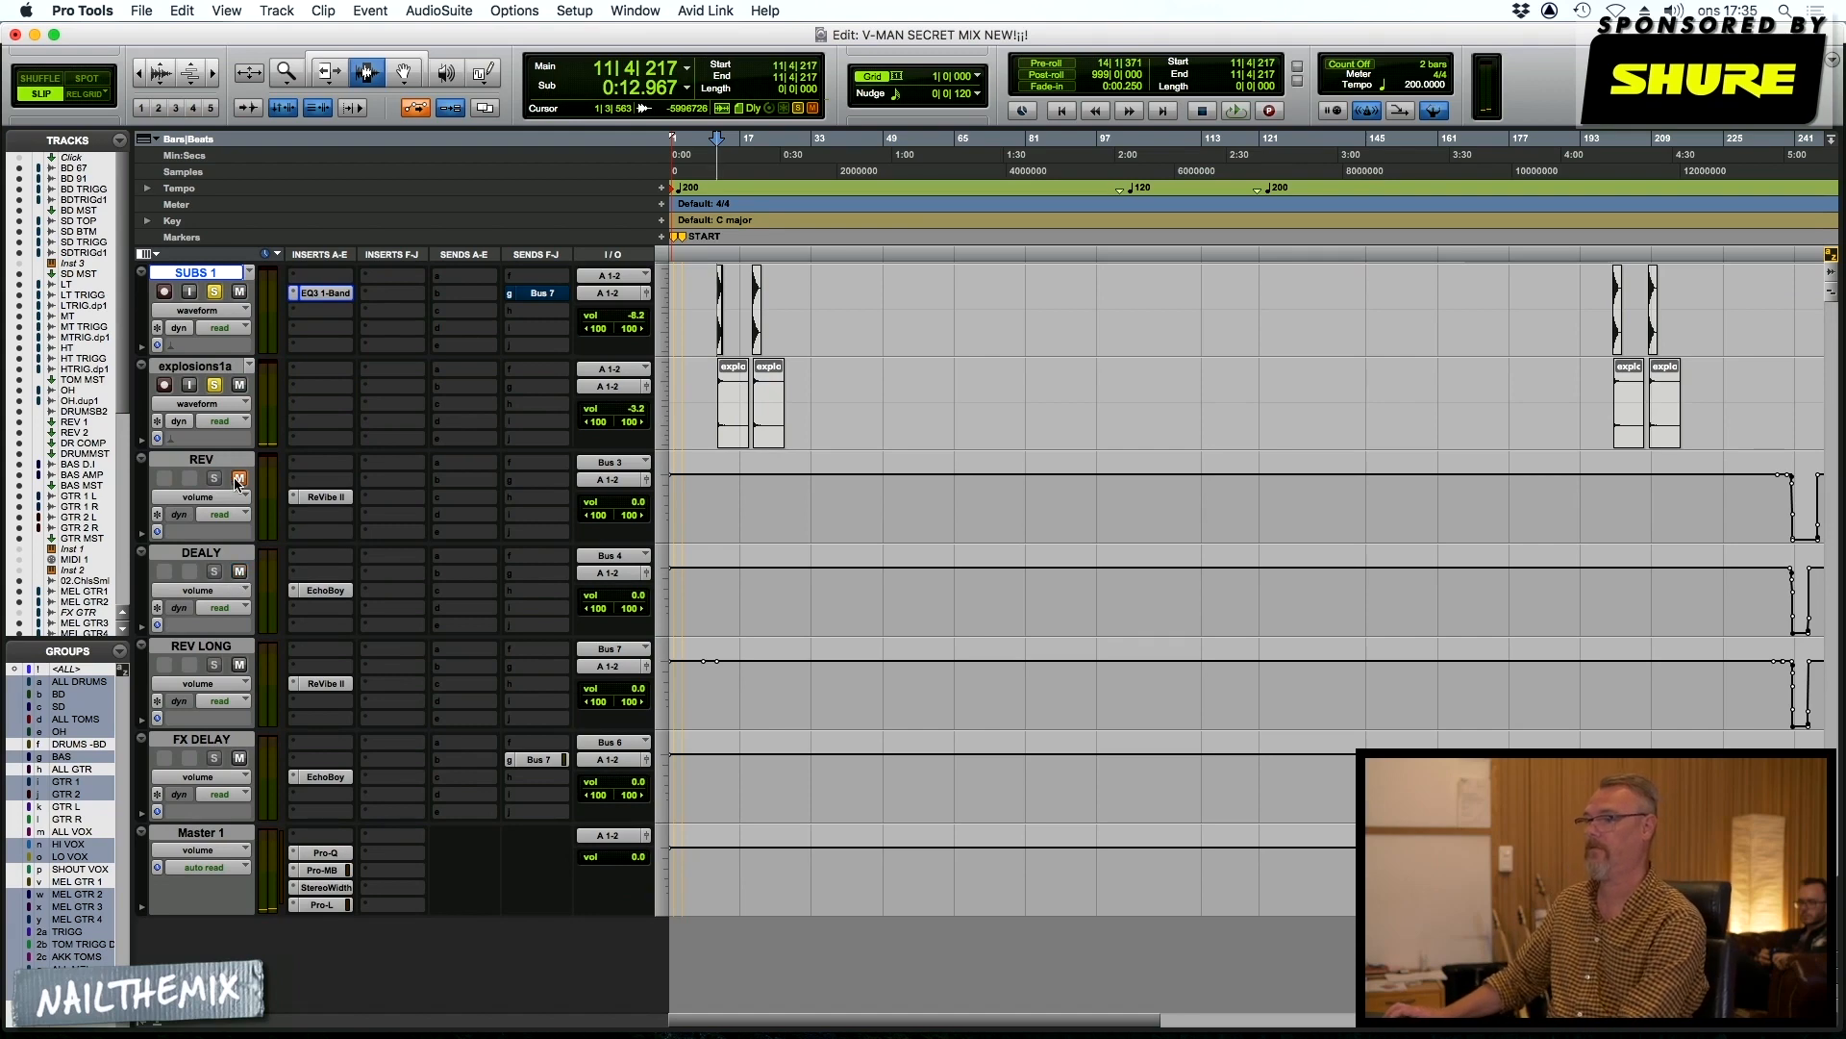
{"action": "left_click", "coordinate": [326, 497]}
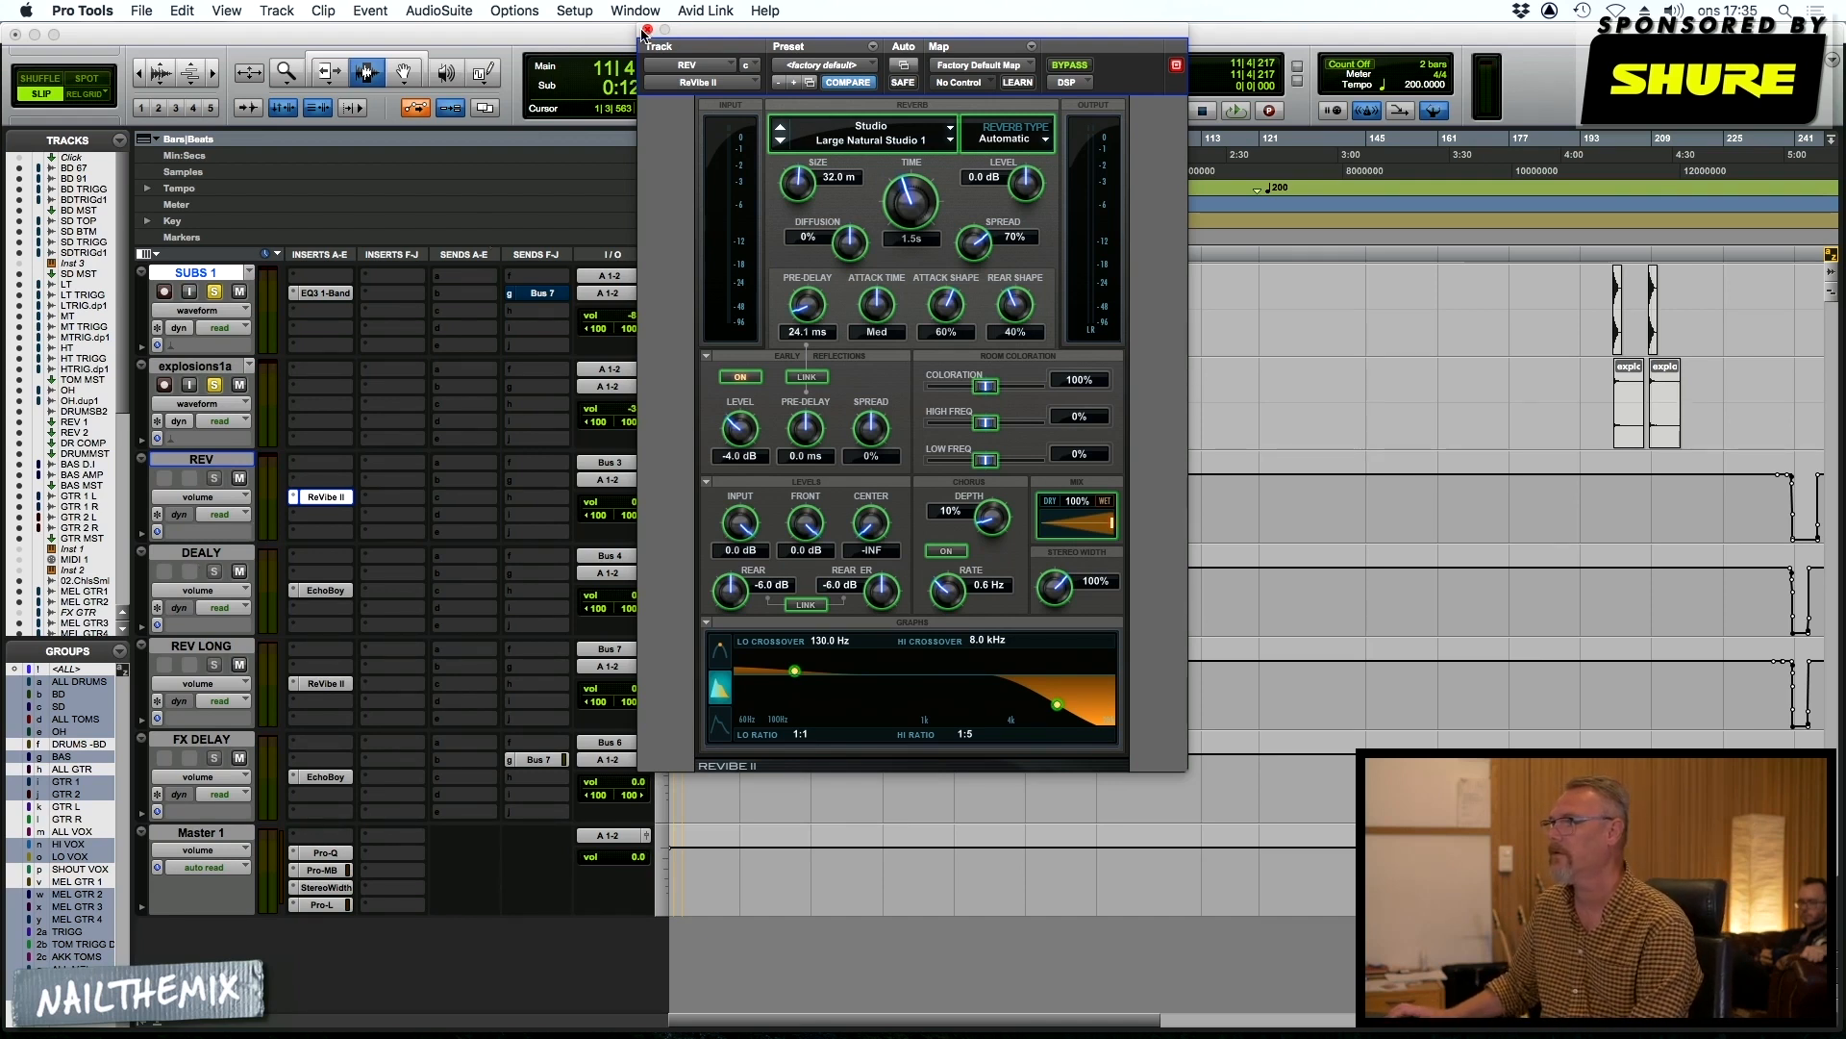
{"action": "left_click", "coordinate": [647, 30]}
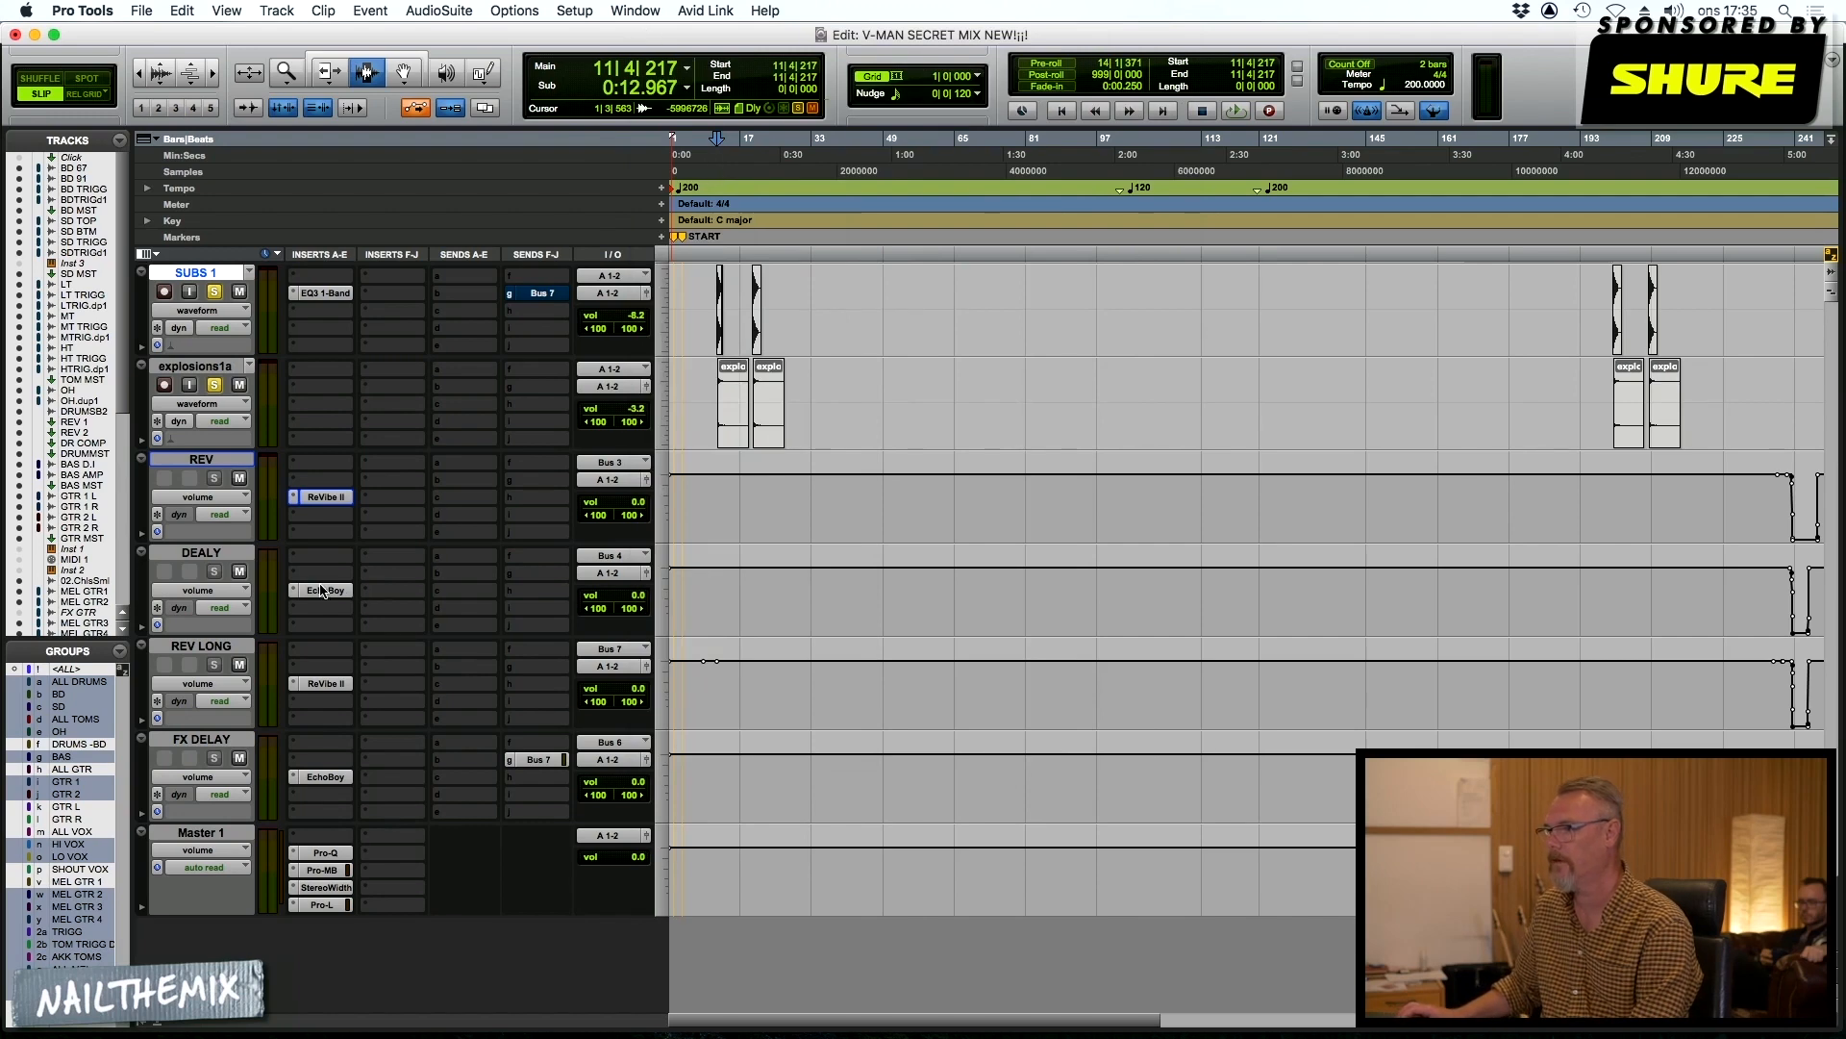
{"action": "left_click", "coordinate": [324, 589]}
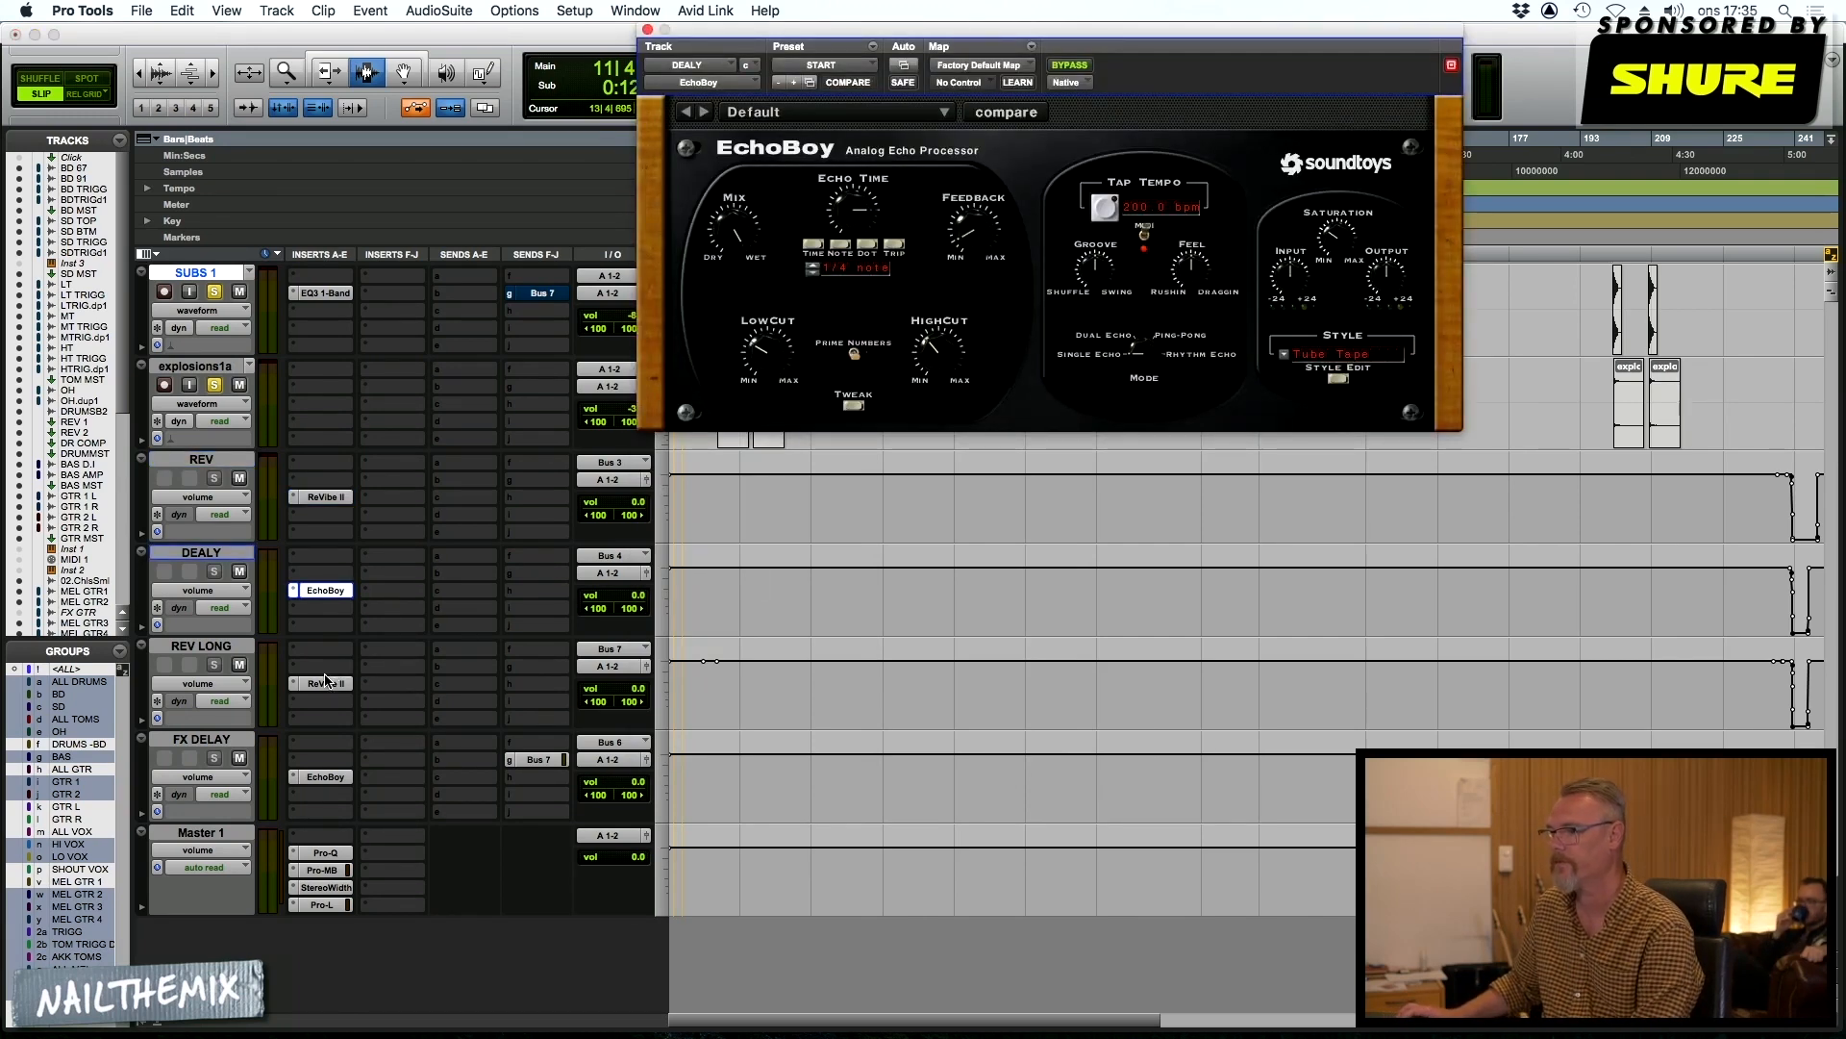
Show the ReVibe II insert on REV again and select the HI VOX 2 clip at bar 52
{"action": "left_click", "coordinate": [324, 498]}
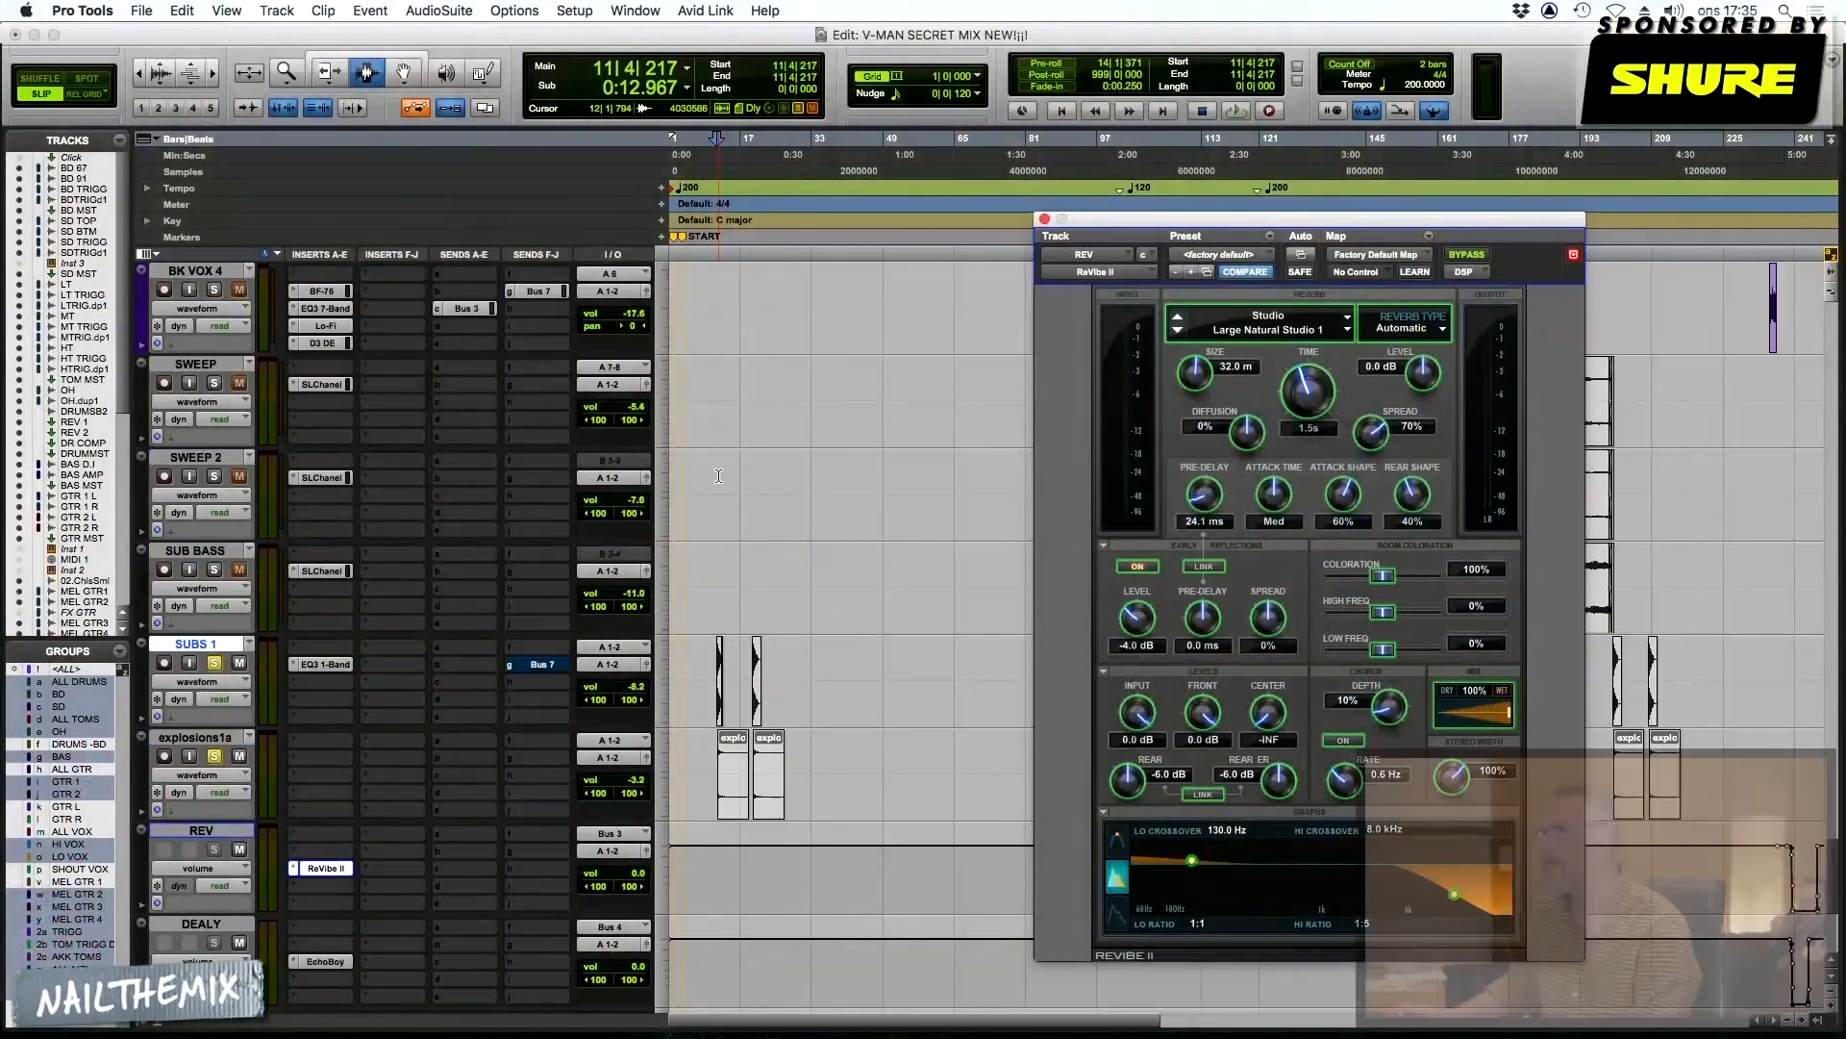
{"action": "scroll", "coordinate": [719, 475], "scroll_direction": "up", "scroll_amount": 5}
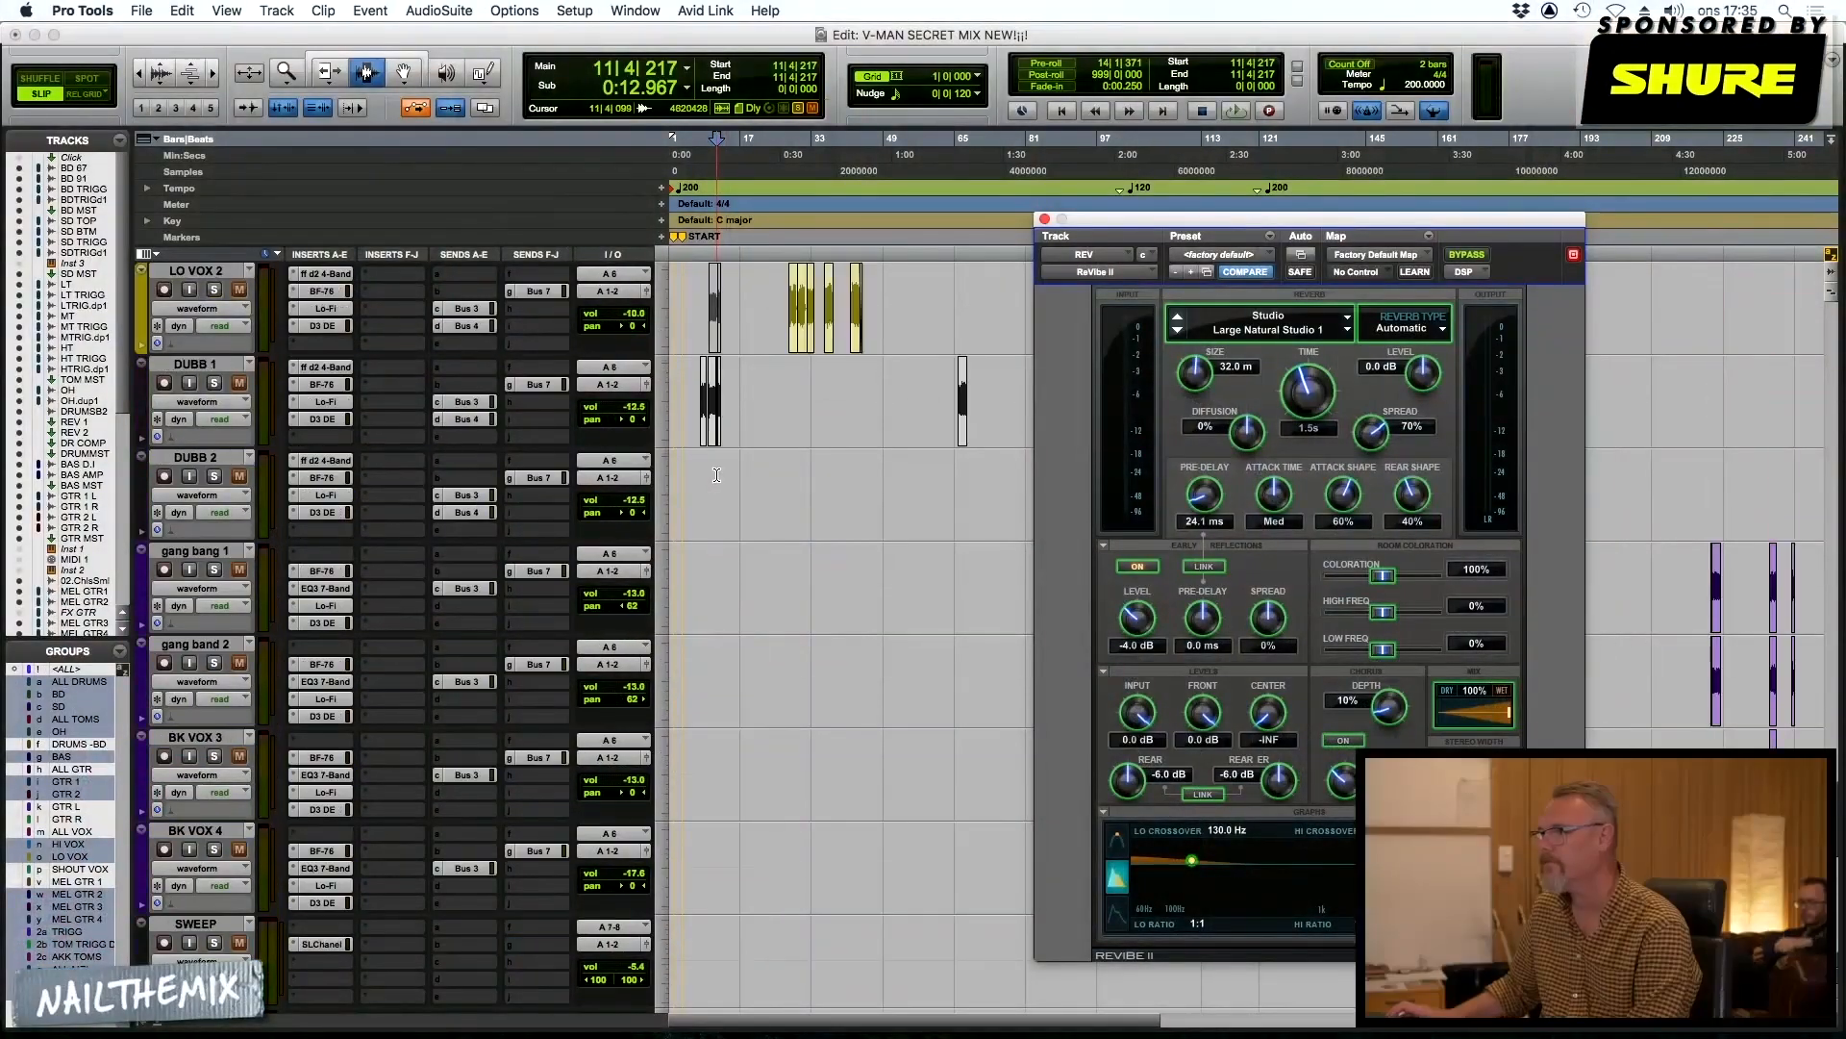
{"action": "scroll", "coordinate": [447, 415], "scroll_direction": "up", "scroll_amount": 3}
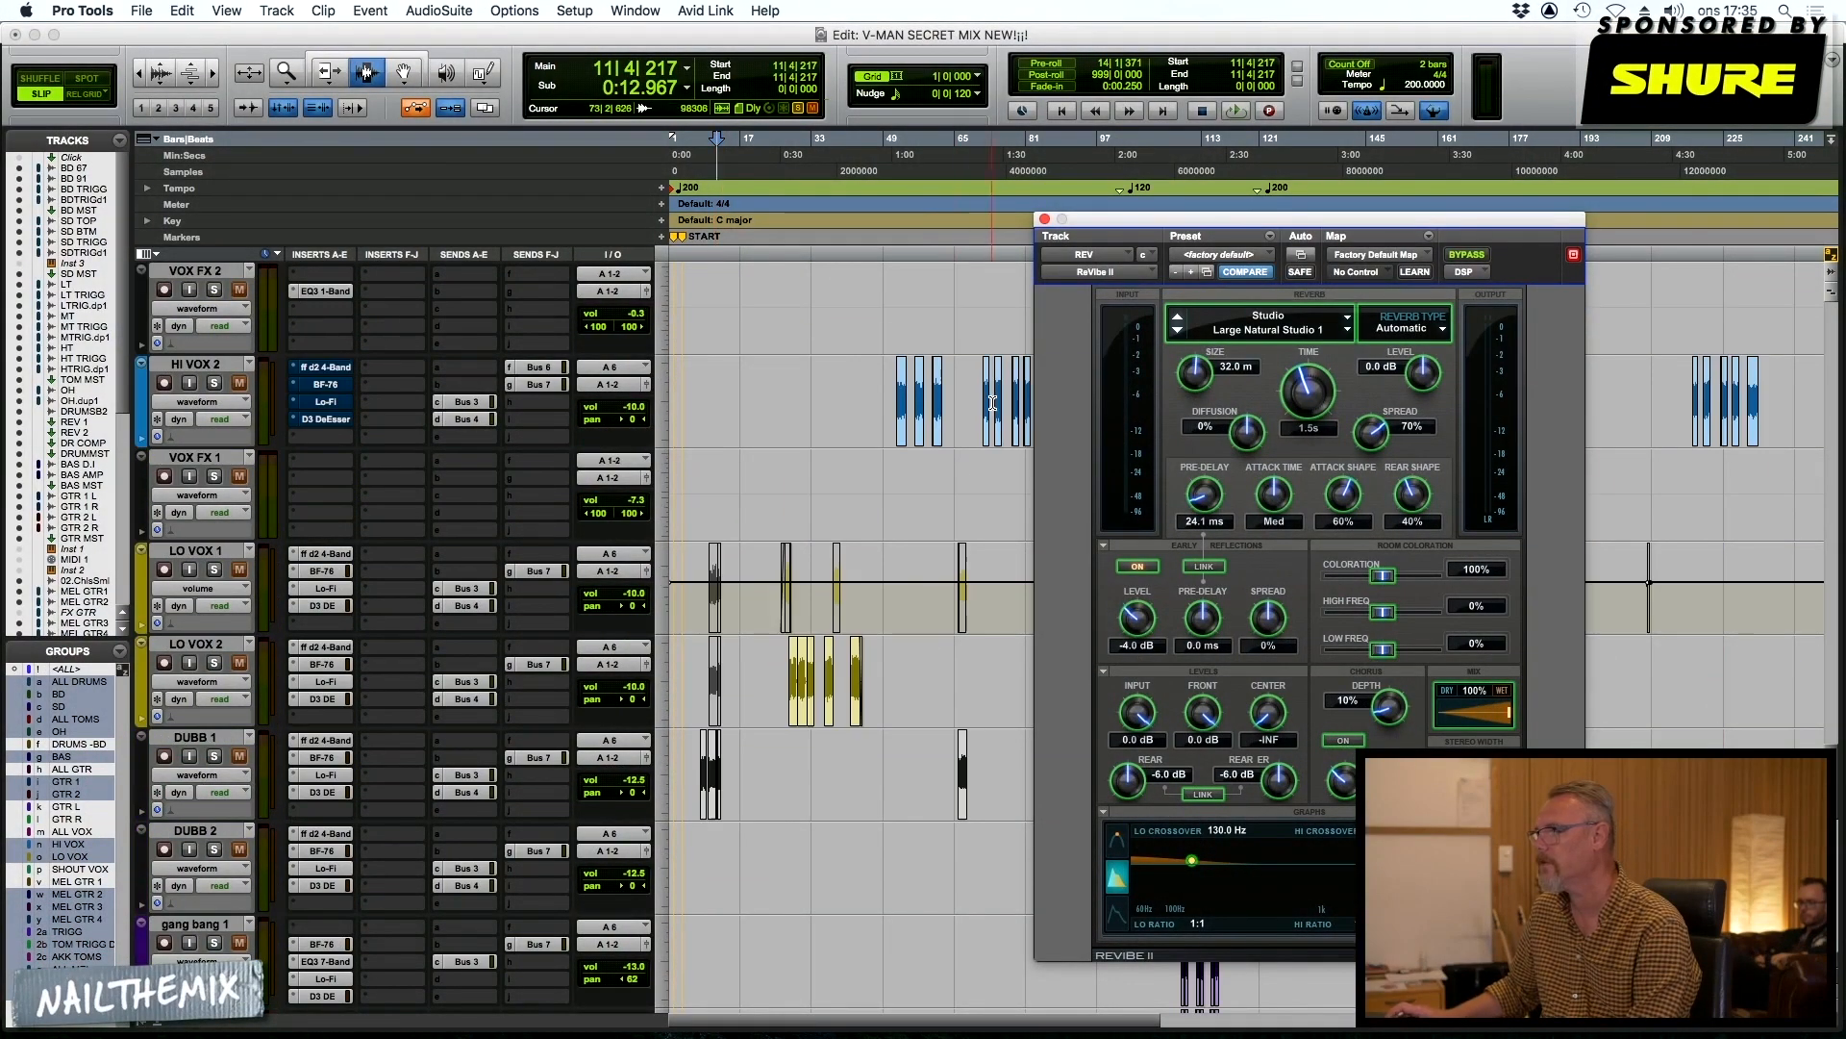
{"action": "double_click", "coordinate": [902, 430]}
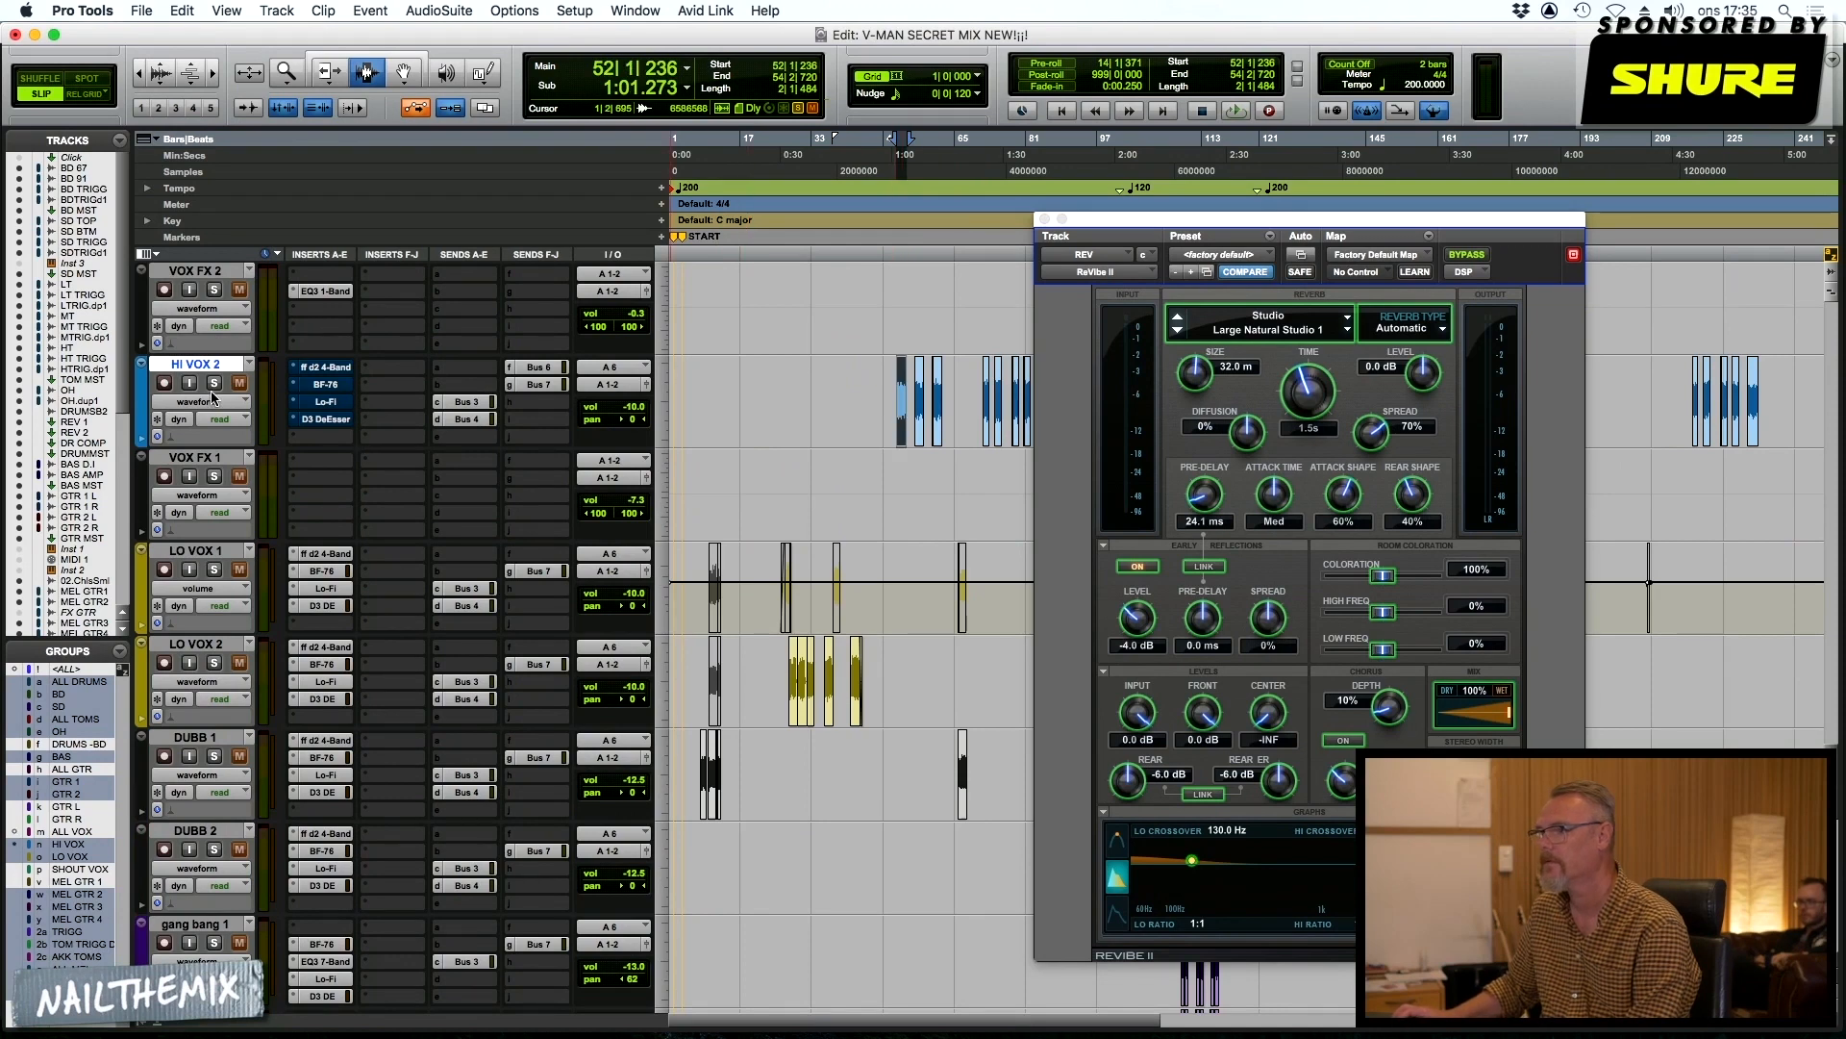
Mute the FX DELAY return and audition the selected vocal with the ReVibe II reverb on REV
{"action": "scroll", "coordinate": [633, 541], "scroll_direction": "down", "scroll_amount": 8}
{"action": "scroll", "coordinate": [630, 540], "scroll_direction": "down", "scroll_amount": 3}
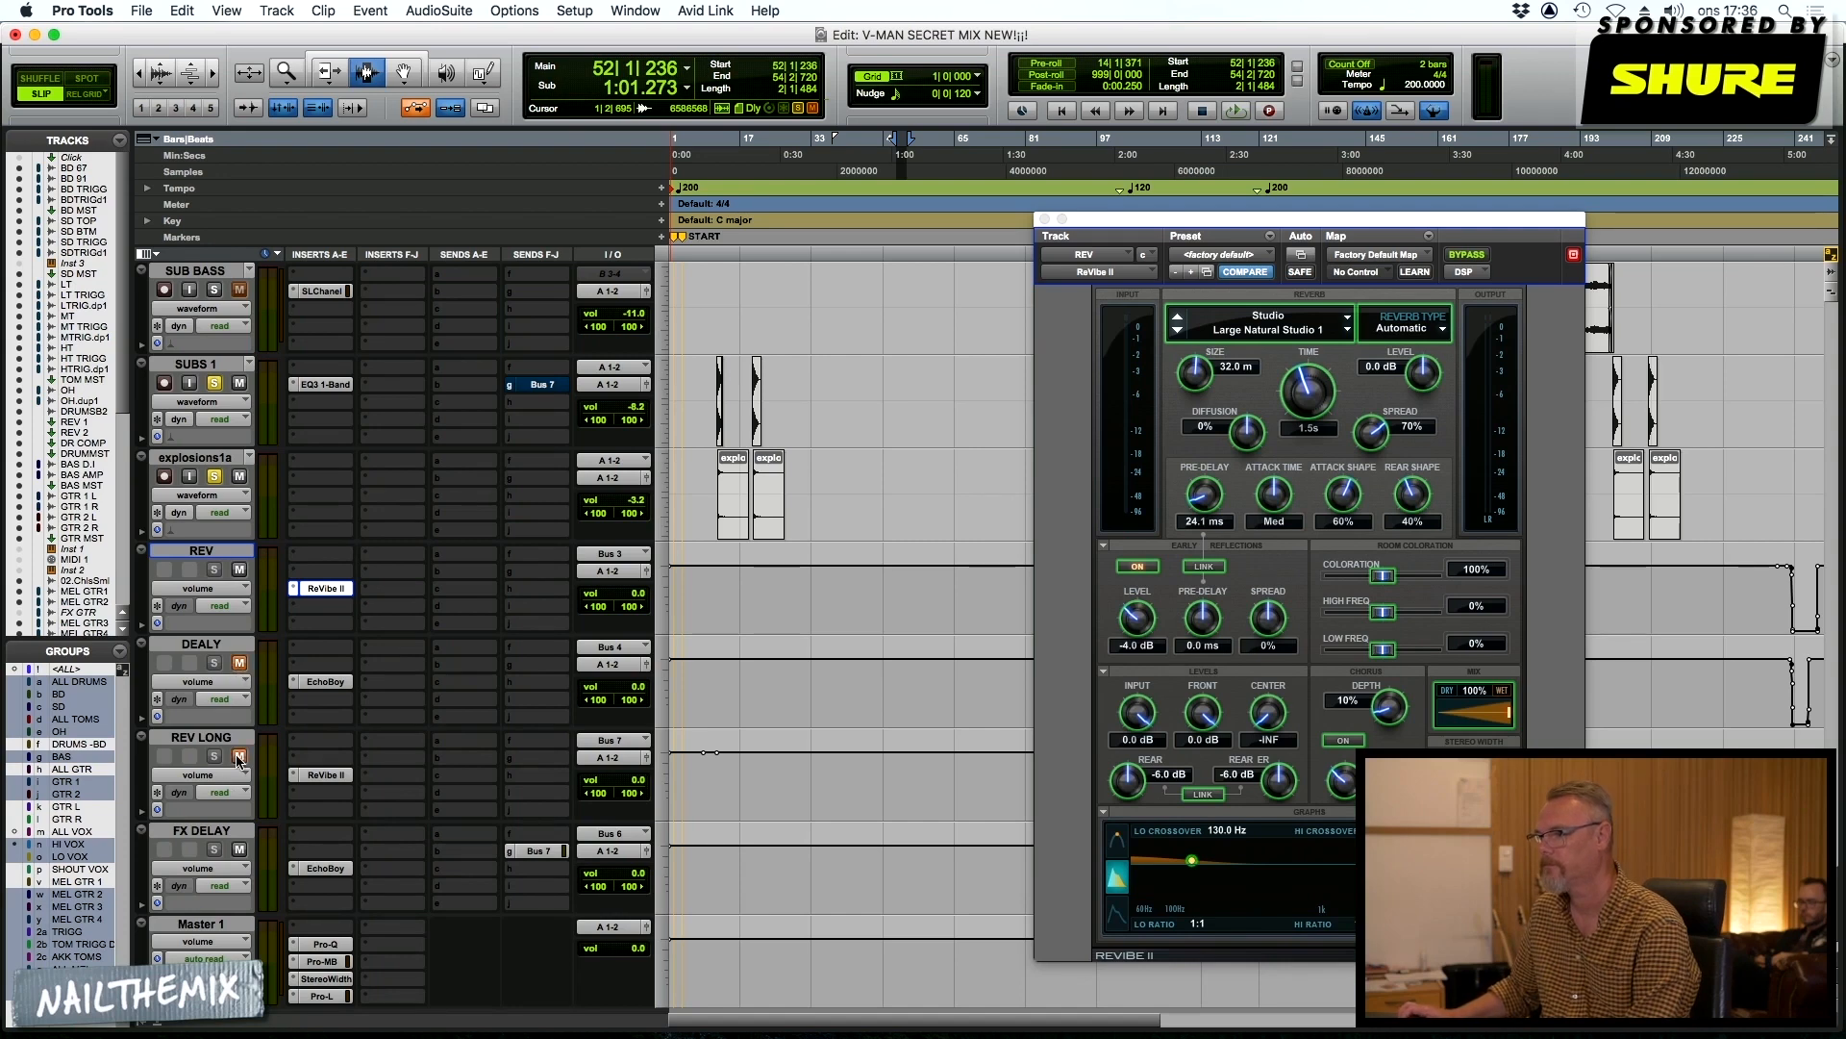
{"action": "left_click", "coordinate": [240, 851]}
{"action": "key", "text": "space"}
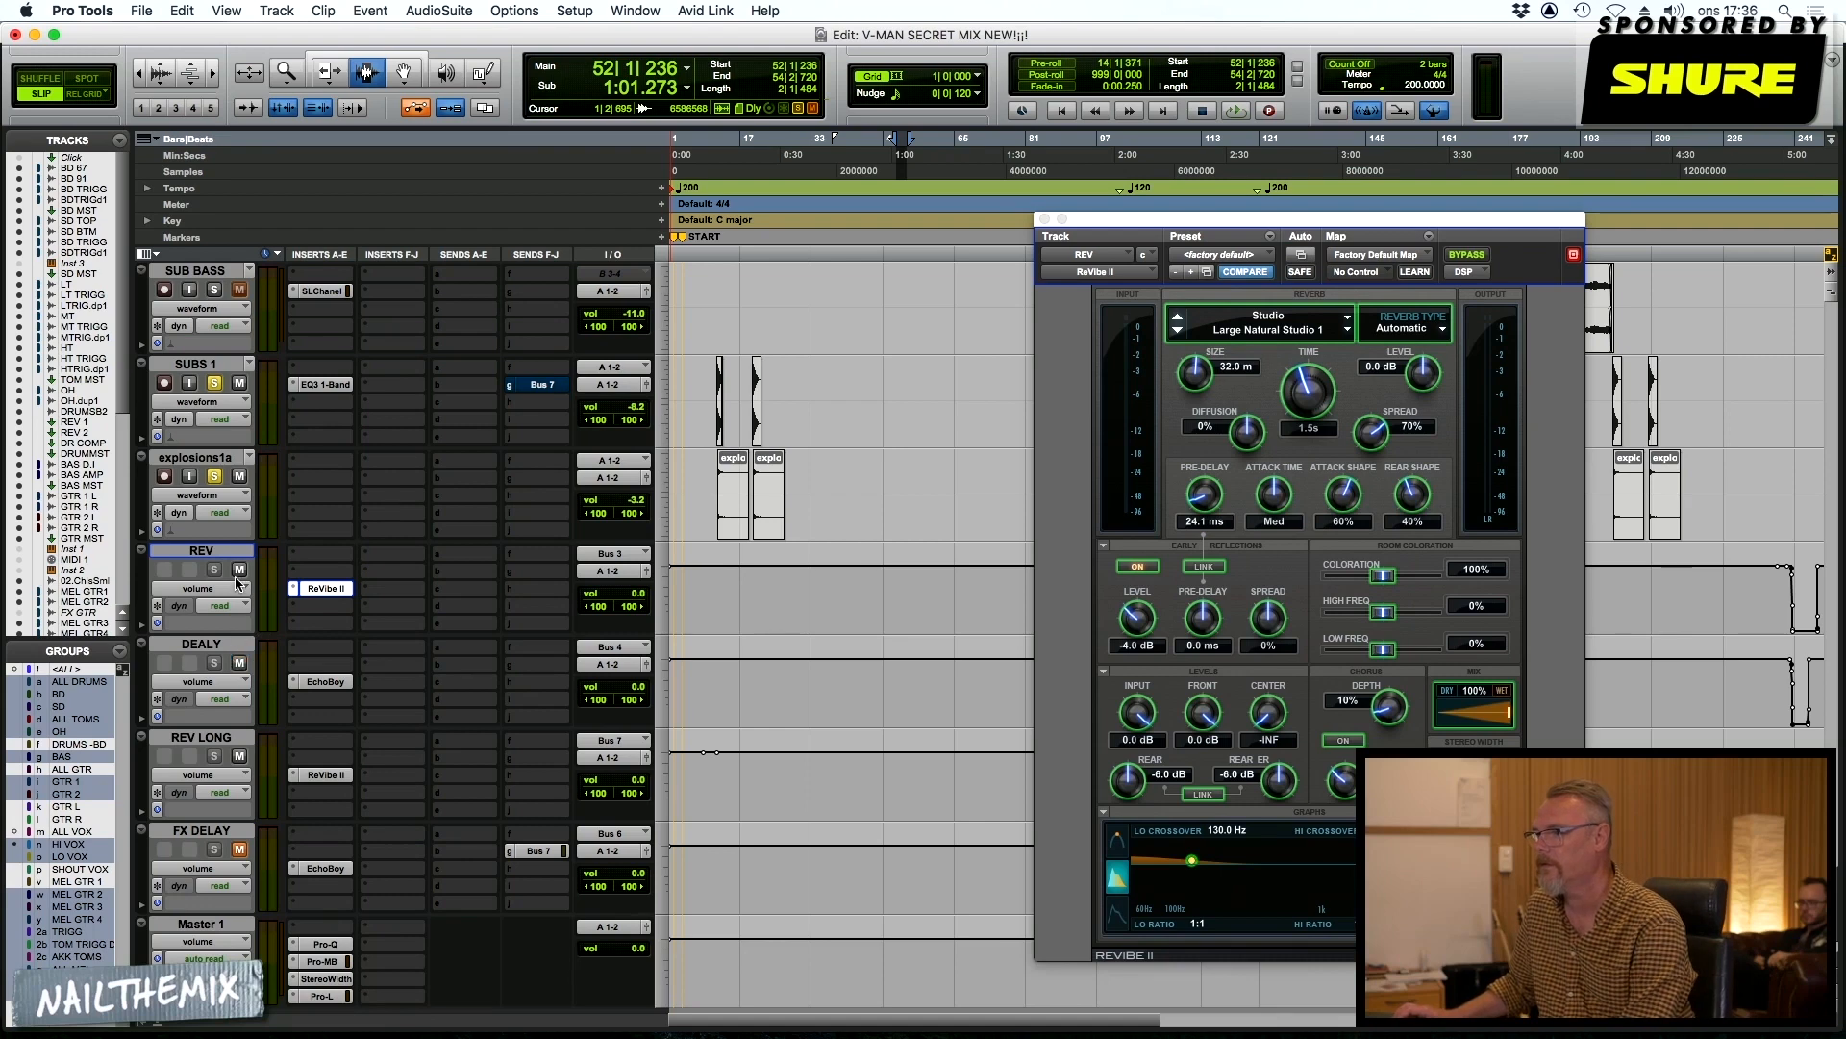
Audition the vocal from bar 52 through the DEALY return with its EchoBoy insert shown
{"action": "key", "text": "space"}
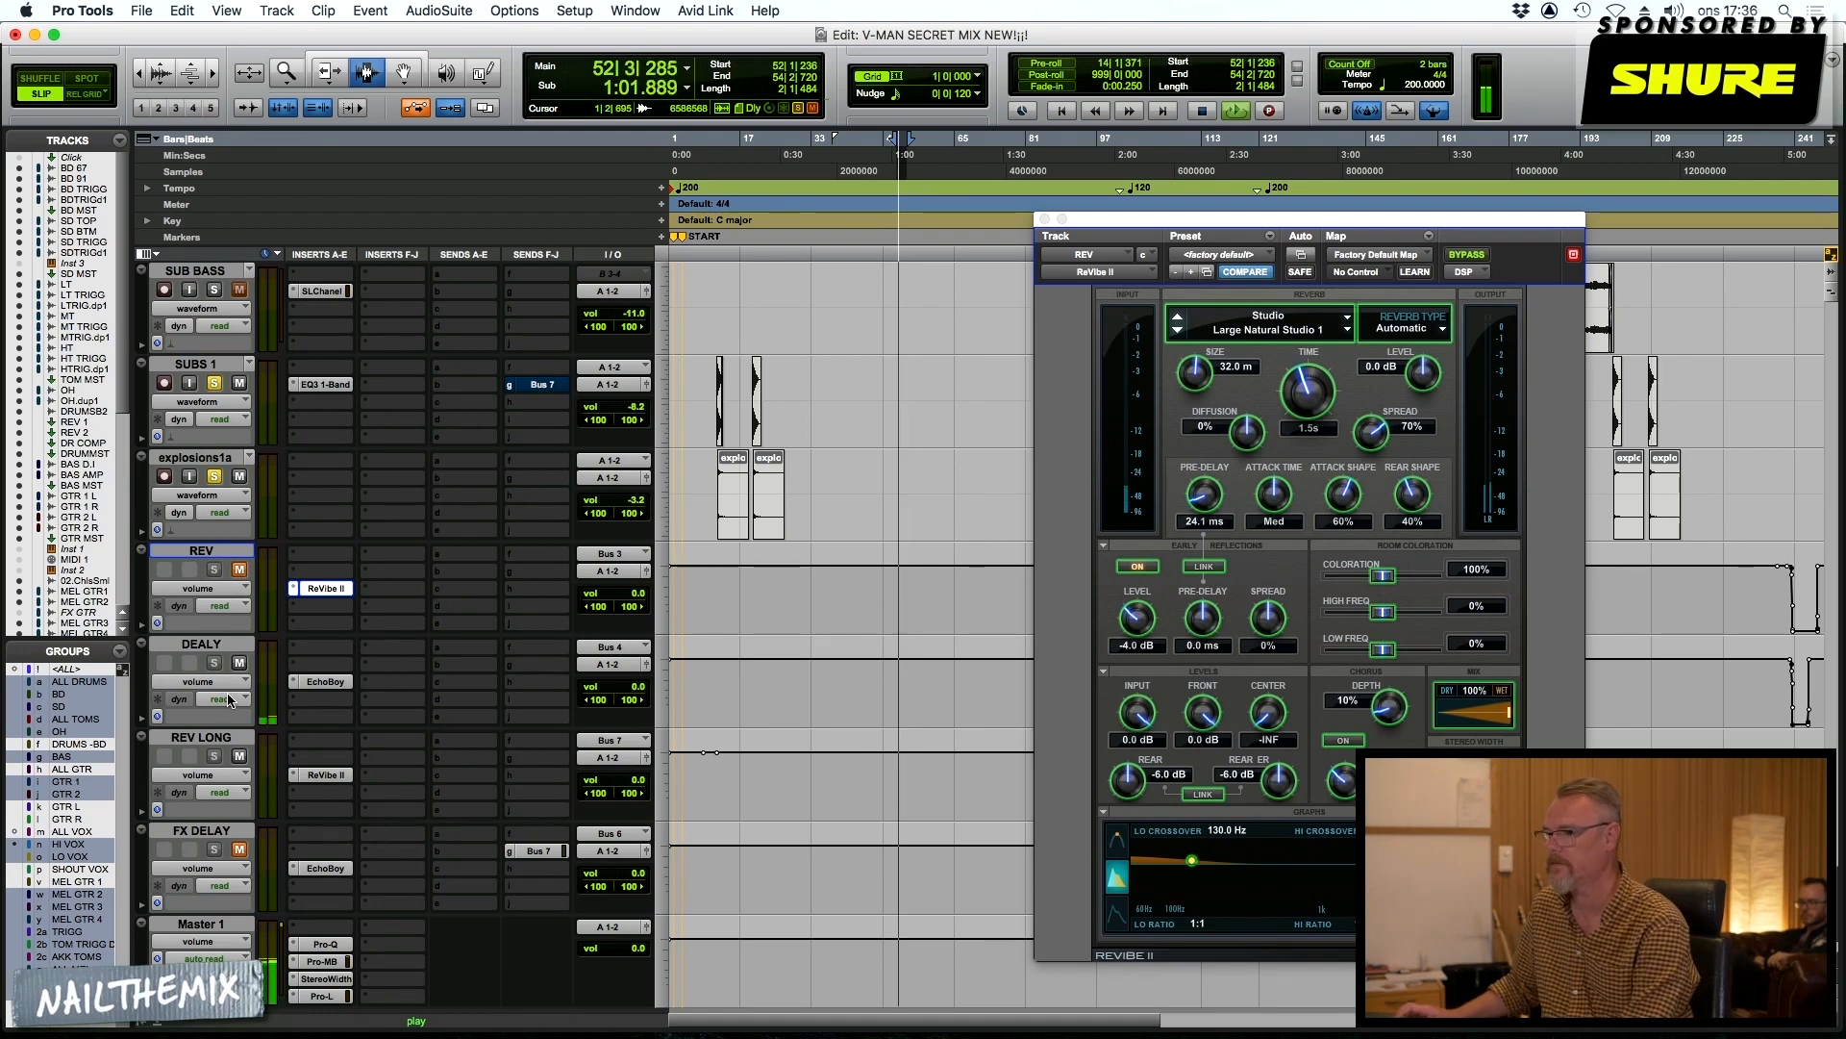
{"action": "left_click", "coordinate": [333, 684]}
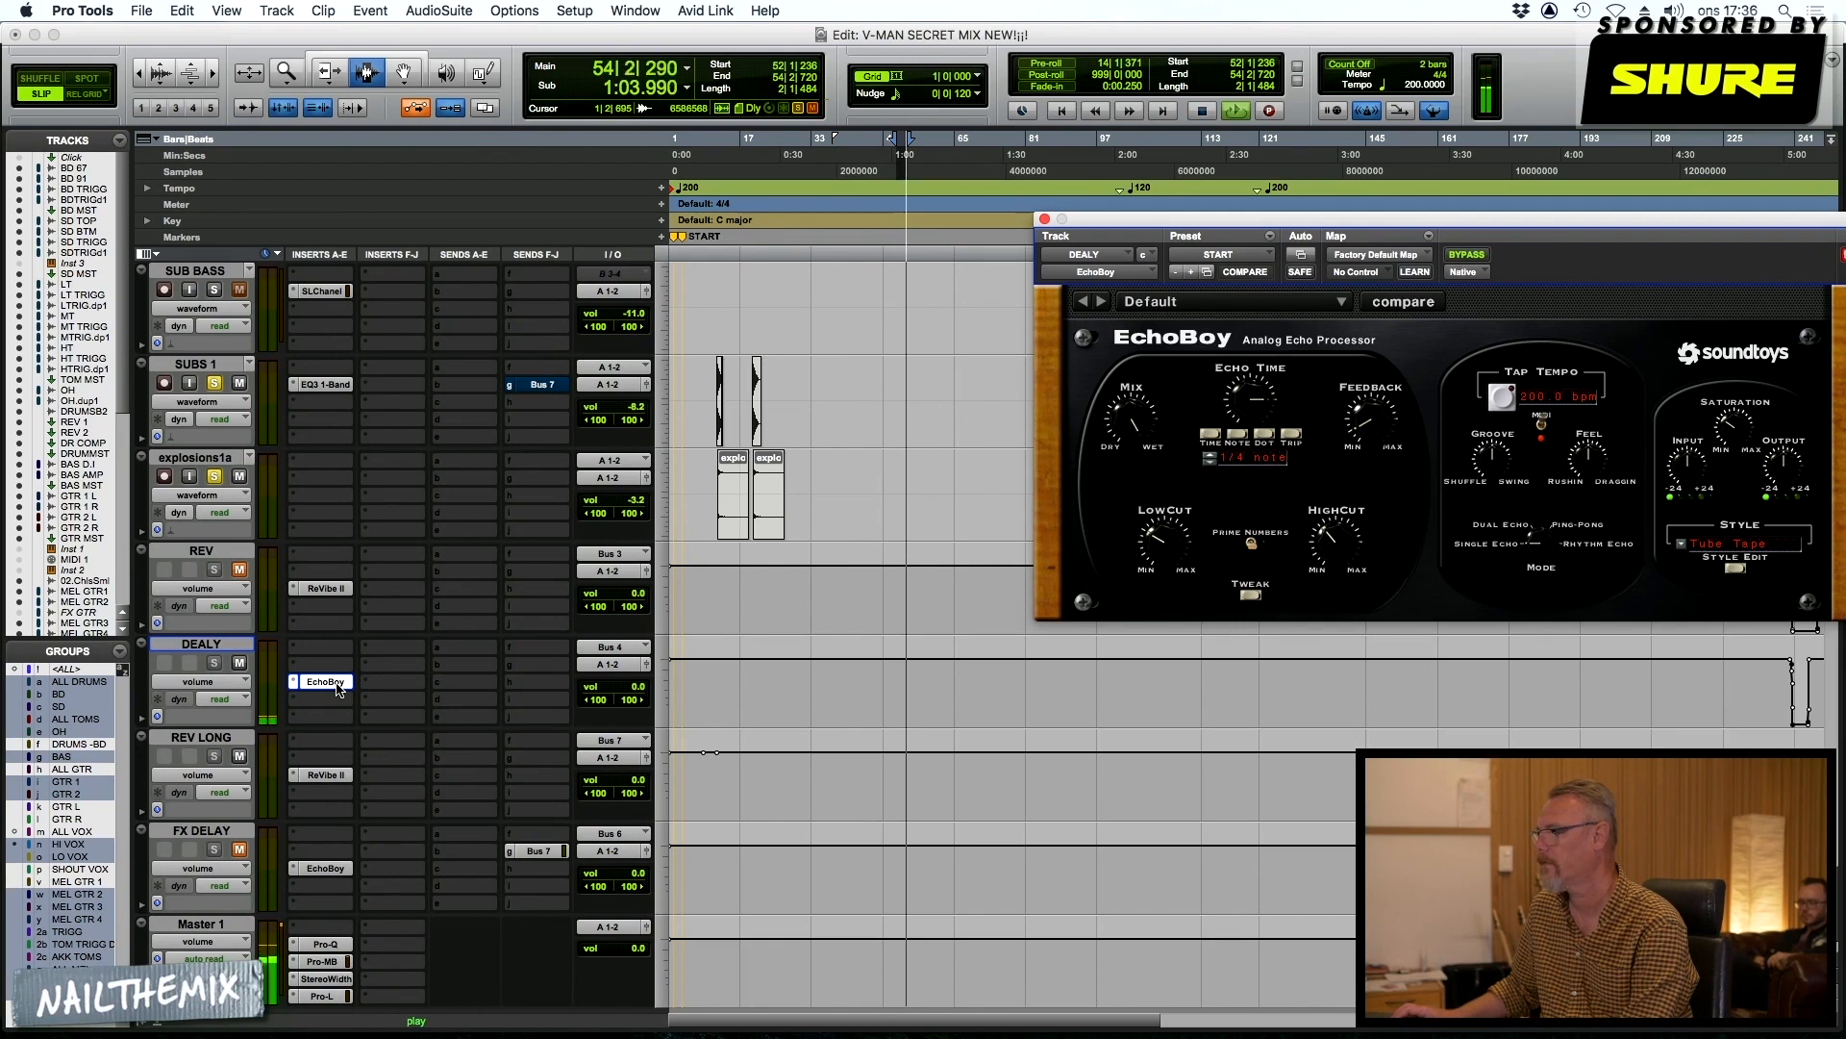
{"action": "scroll", "coordinate": [491, 596], "scroll_direction": "up", "scroll_amount": 2}
{"action": "scroll", "coordinate": [490, 596], "scroll_direction": "down", "scroll_amount": 1}
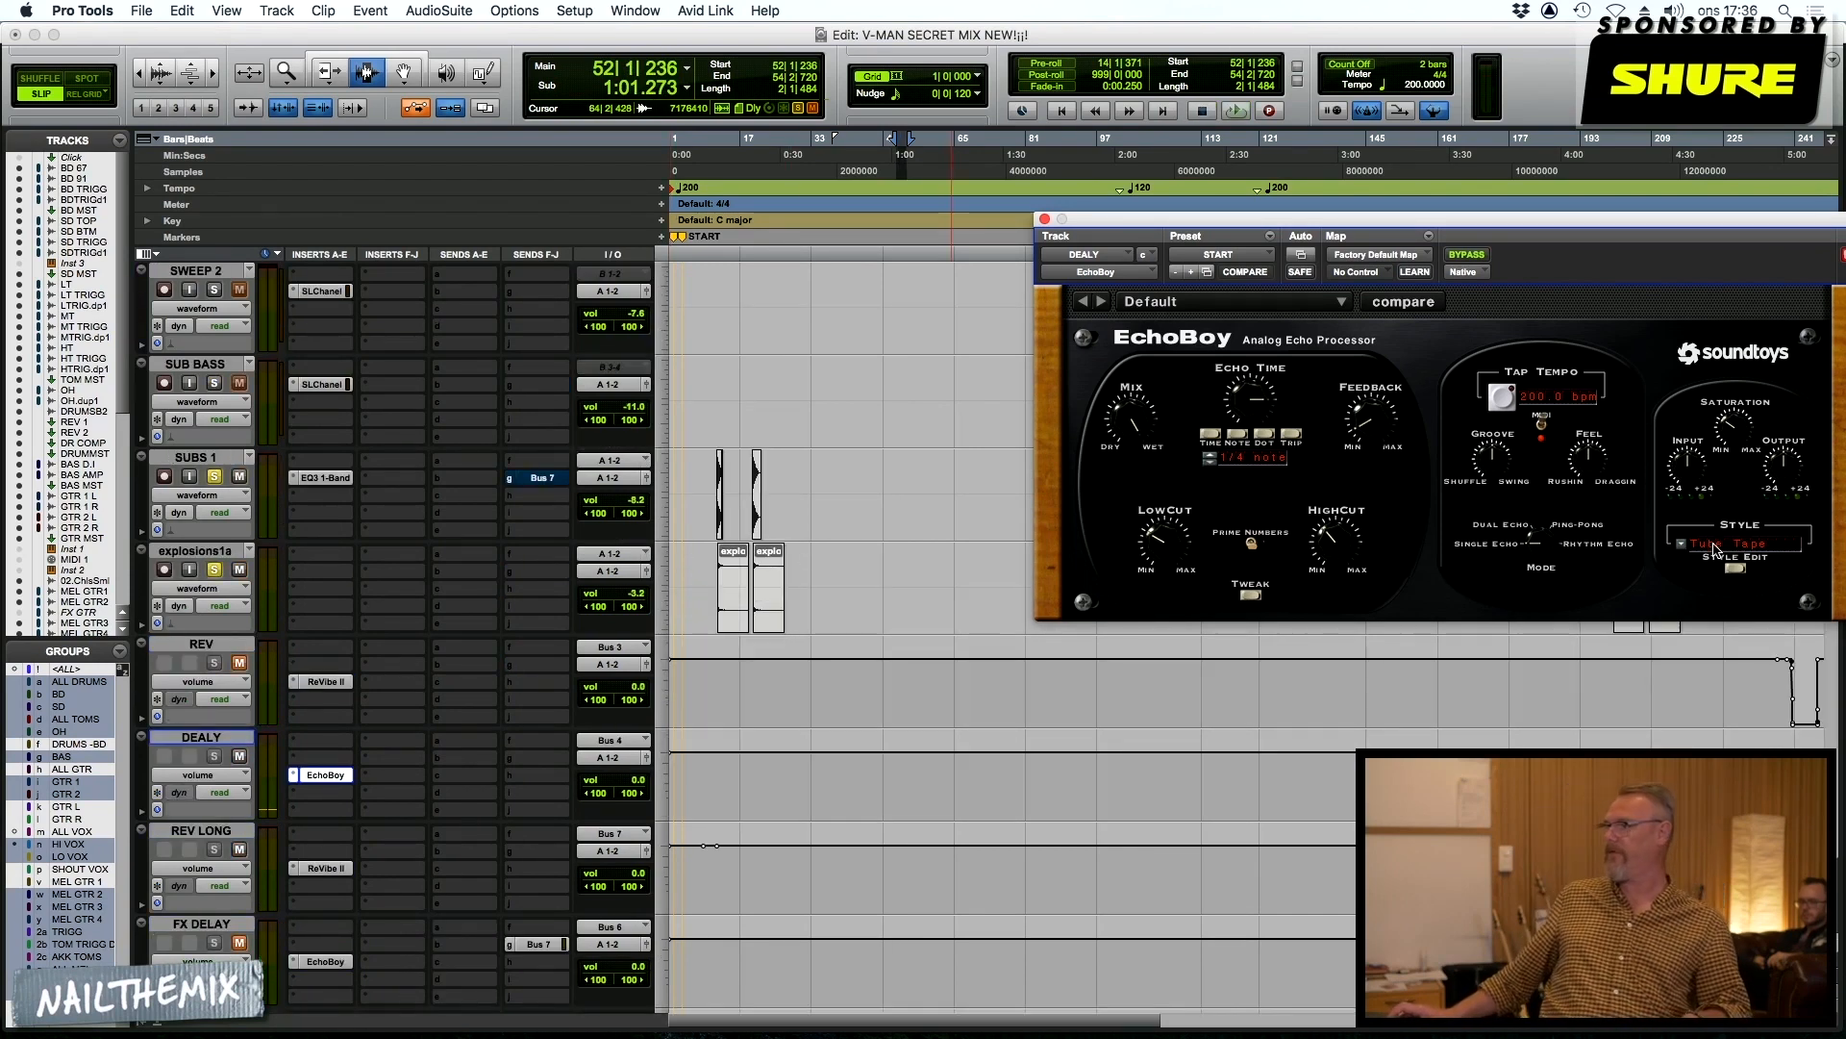
View EchoBoy's echo style options, keep Tube Tape and close the plug-in window
{"action": "left_click", "coordinate": [1684, 549]}
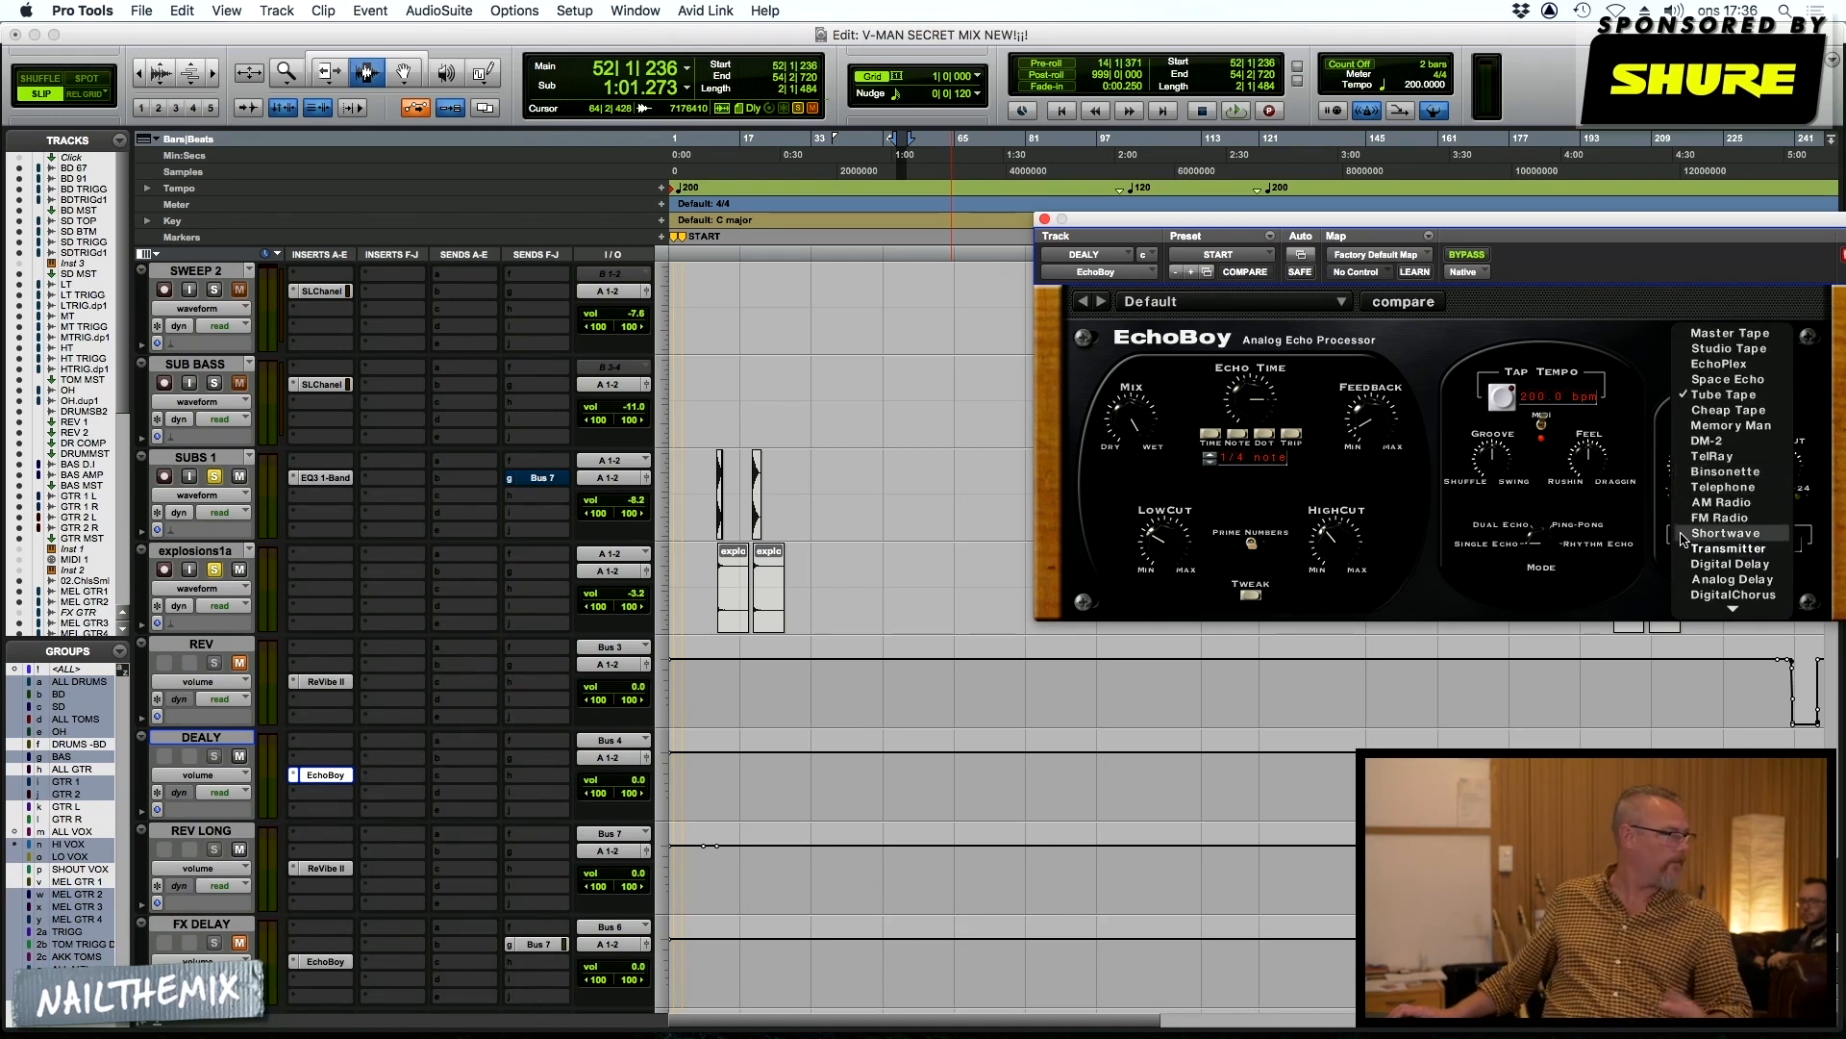
{"action": "left_click", "coordinate": [1640, 535]}
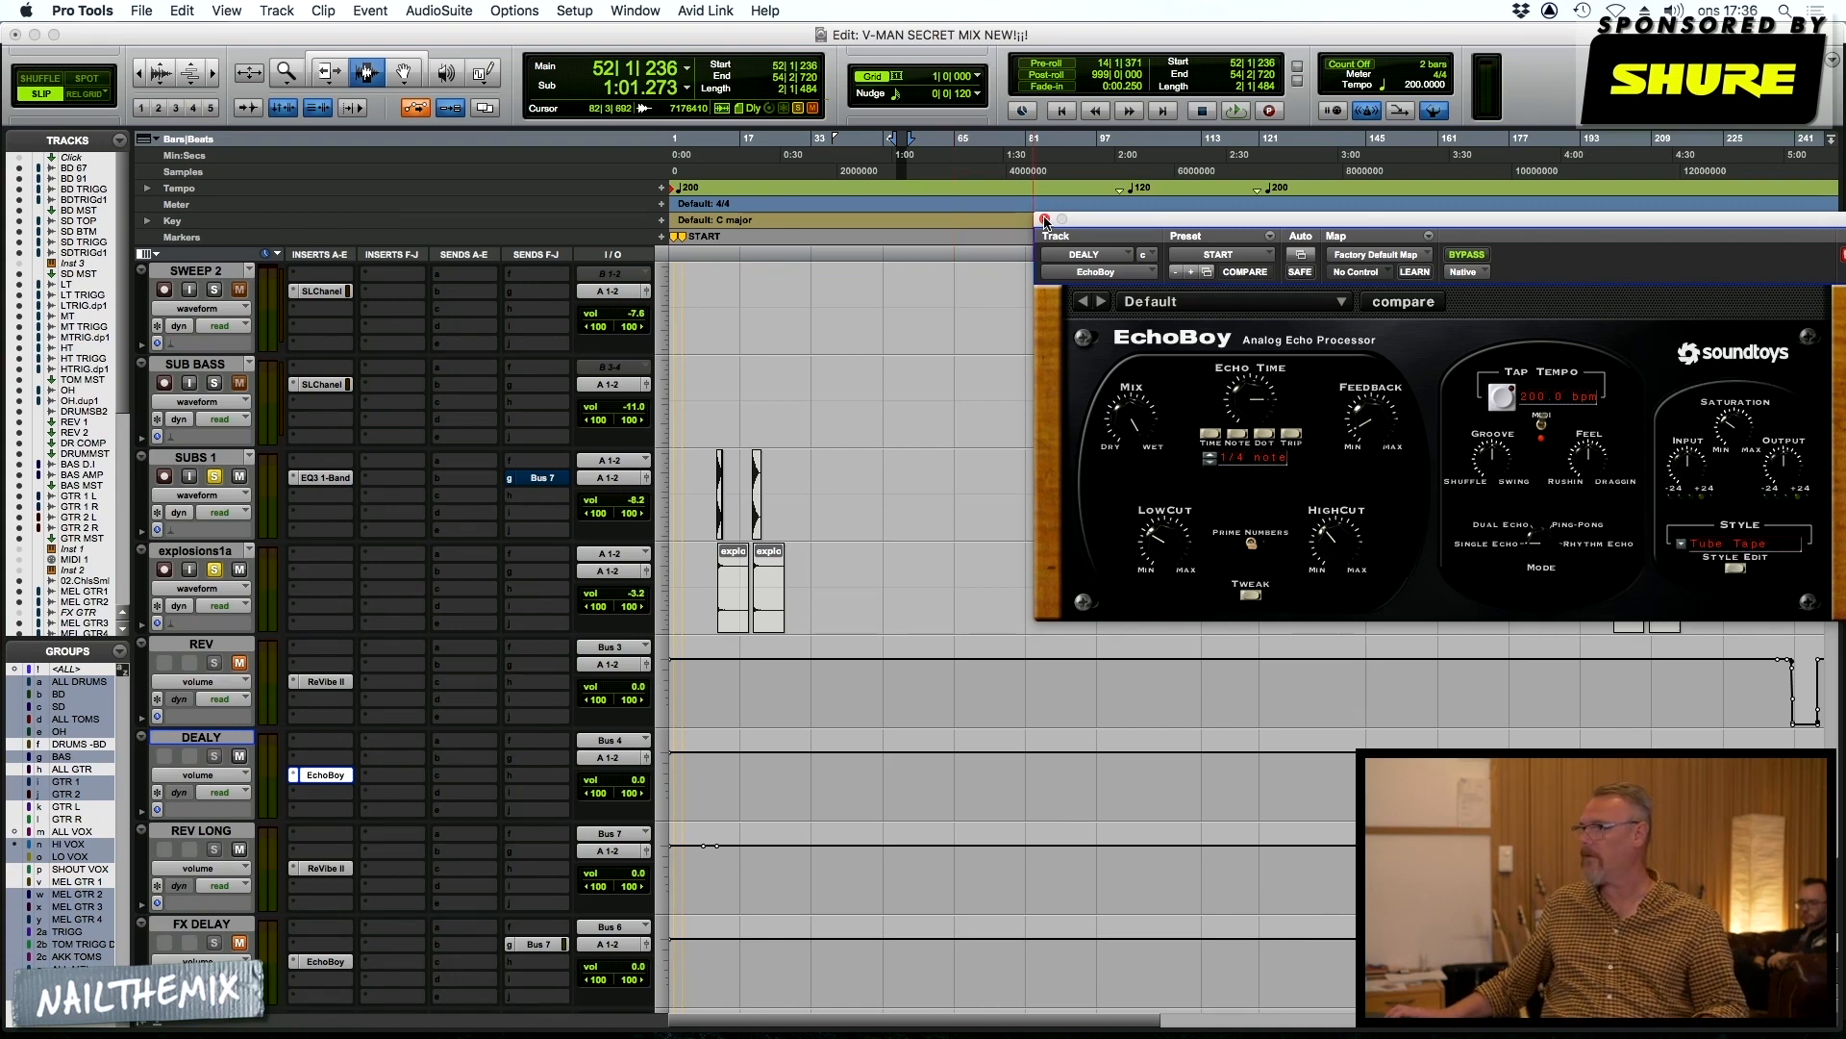
{"action": "left_click_drag", "start_coordinate": [1166, 223], "coordinate": [970, 173]}
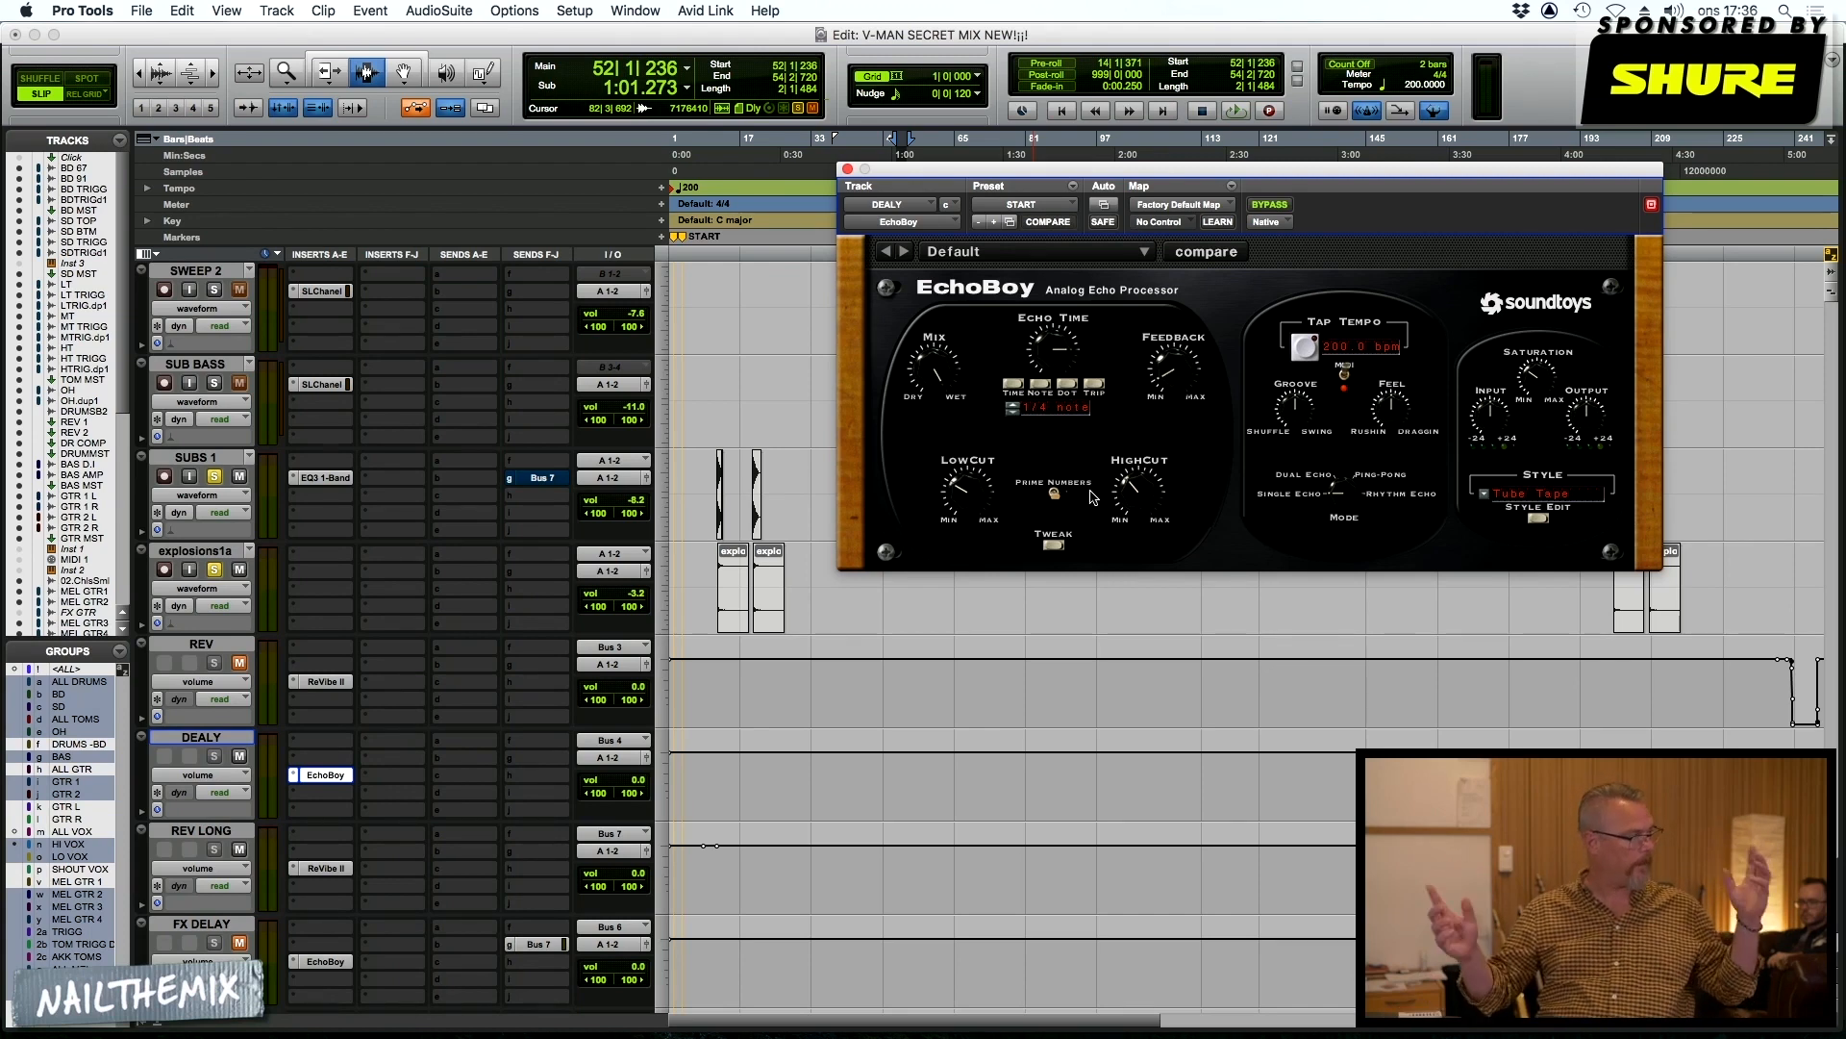
{"action": "left_click", "coordinate": [848, 170]}
Open the ReVibe II insert on REV LONG to examine its settings, and move its window clear of the vocal clips
{"action": "scroll", "coordinate": [491, 827], "scroll_direction": "down", "scroll_amount": 2}
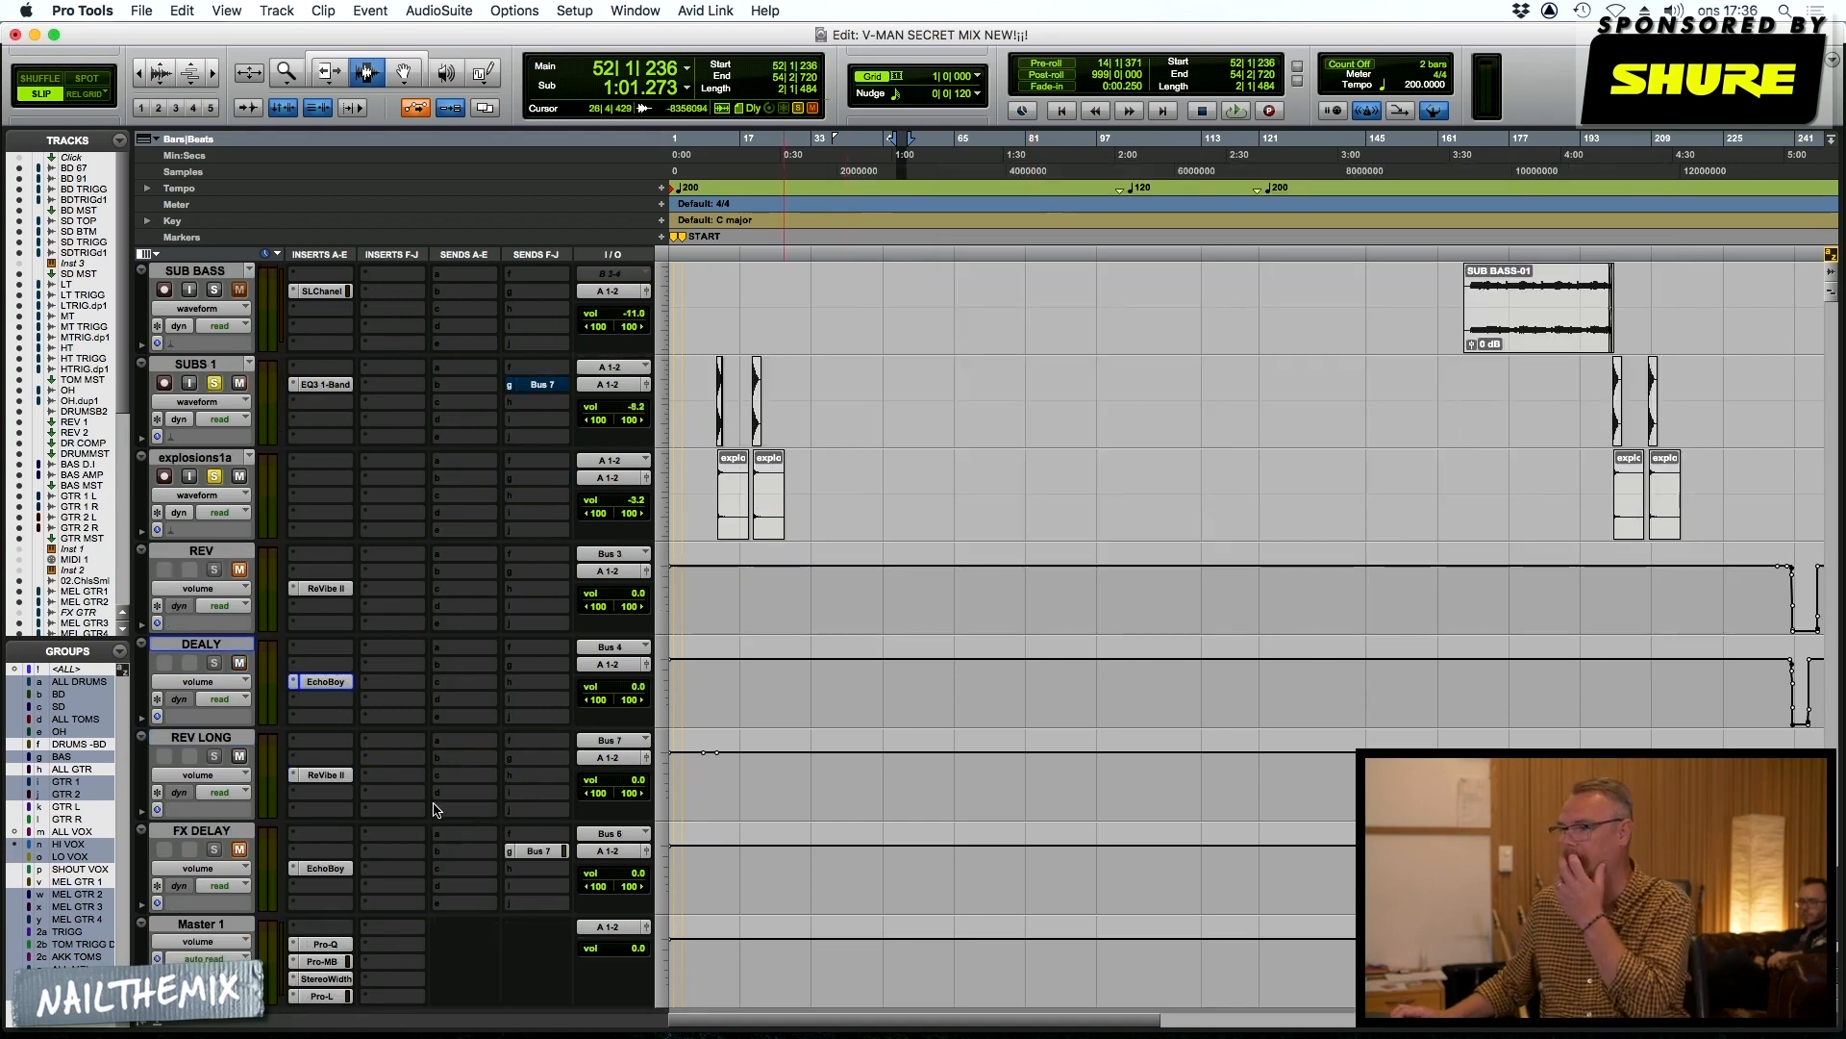
{"action": "left_click", "coordinate": [313, 775]}
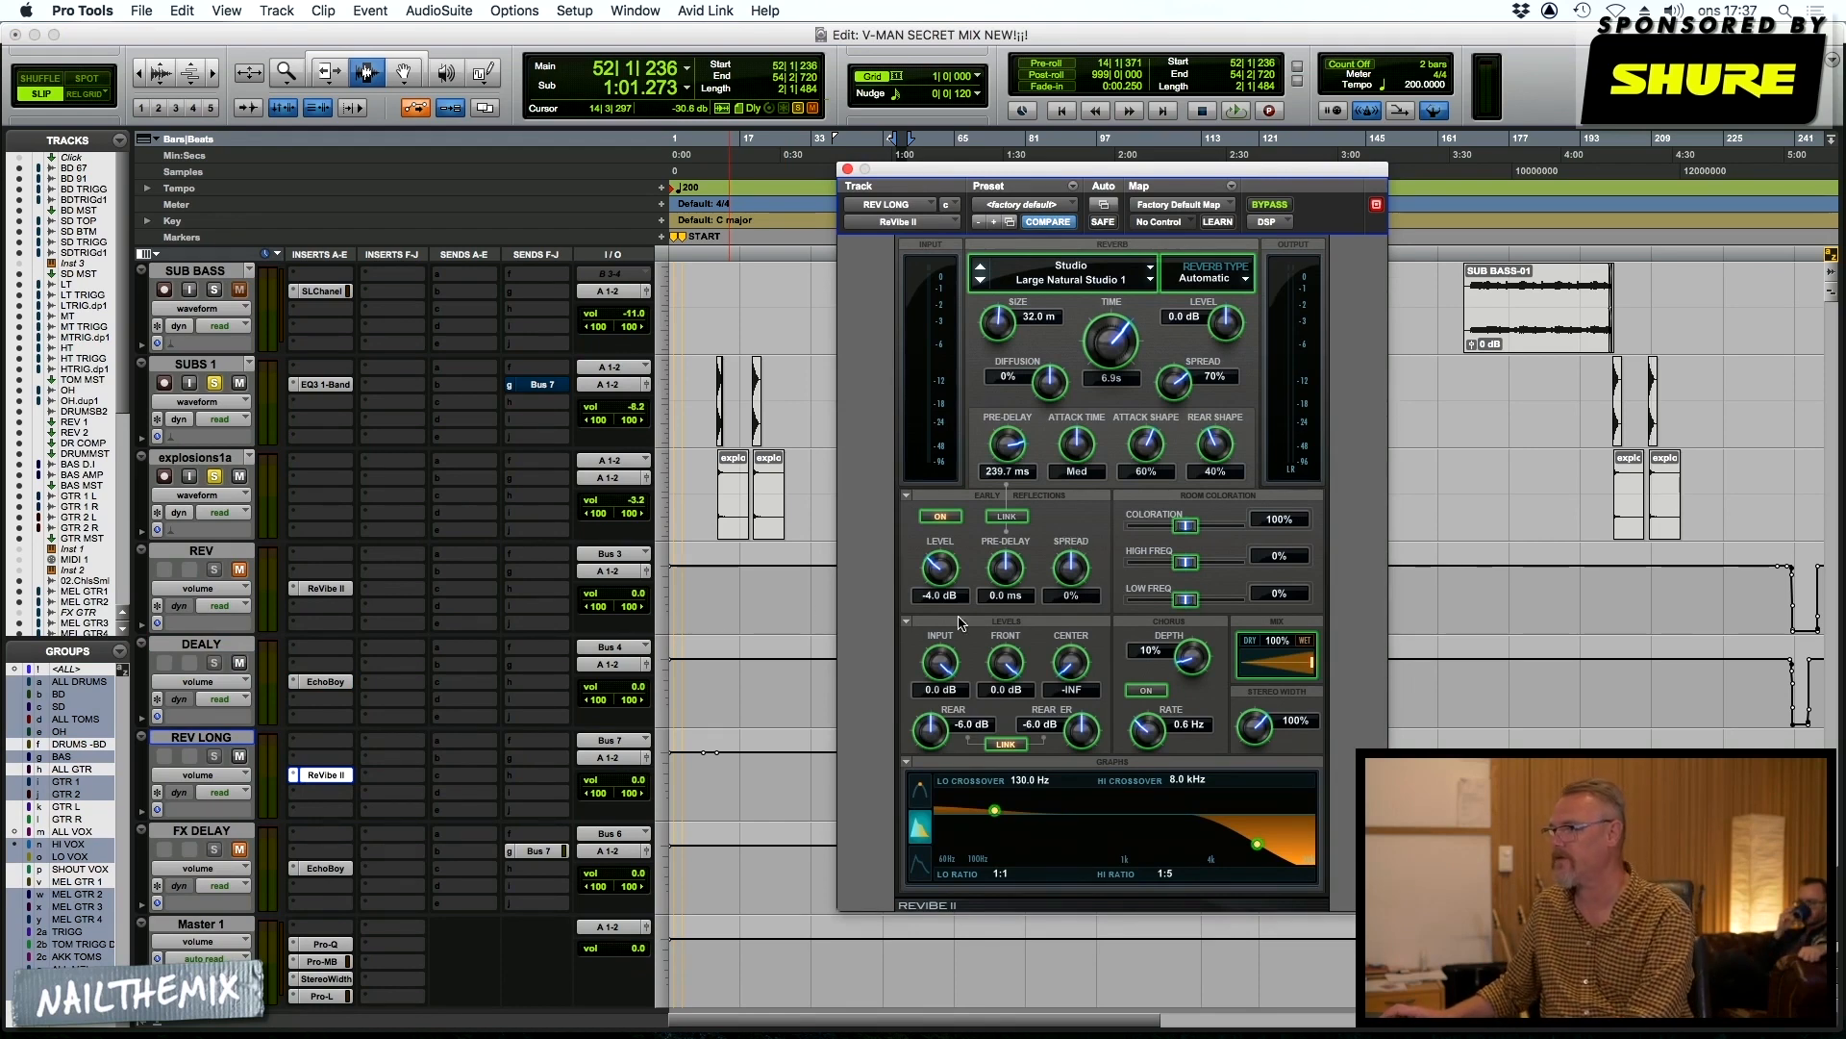
{"action": "scroll", "coordinate": [823, 592], "scroll_direction": "up", "scroll_amount": 10}
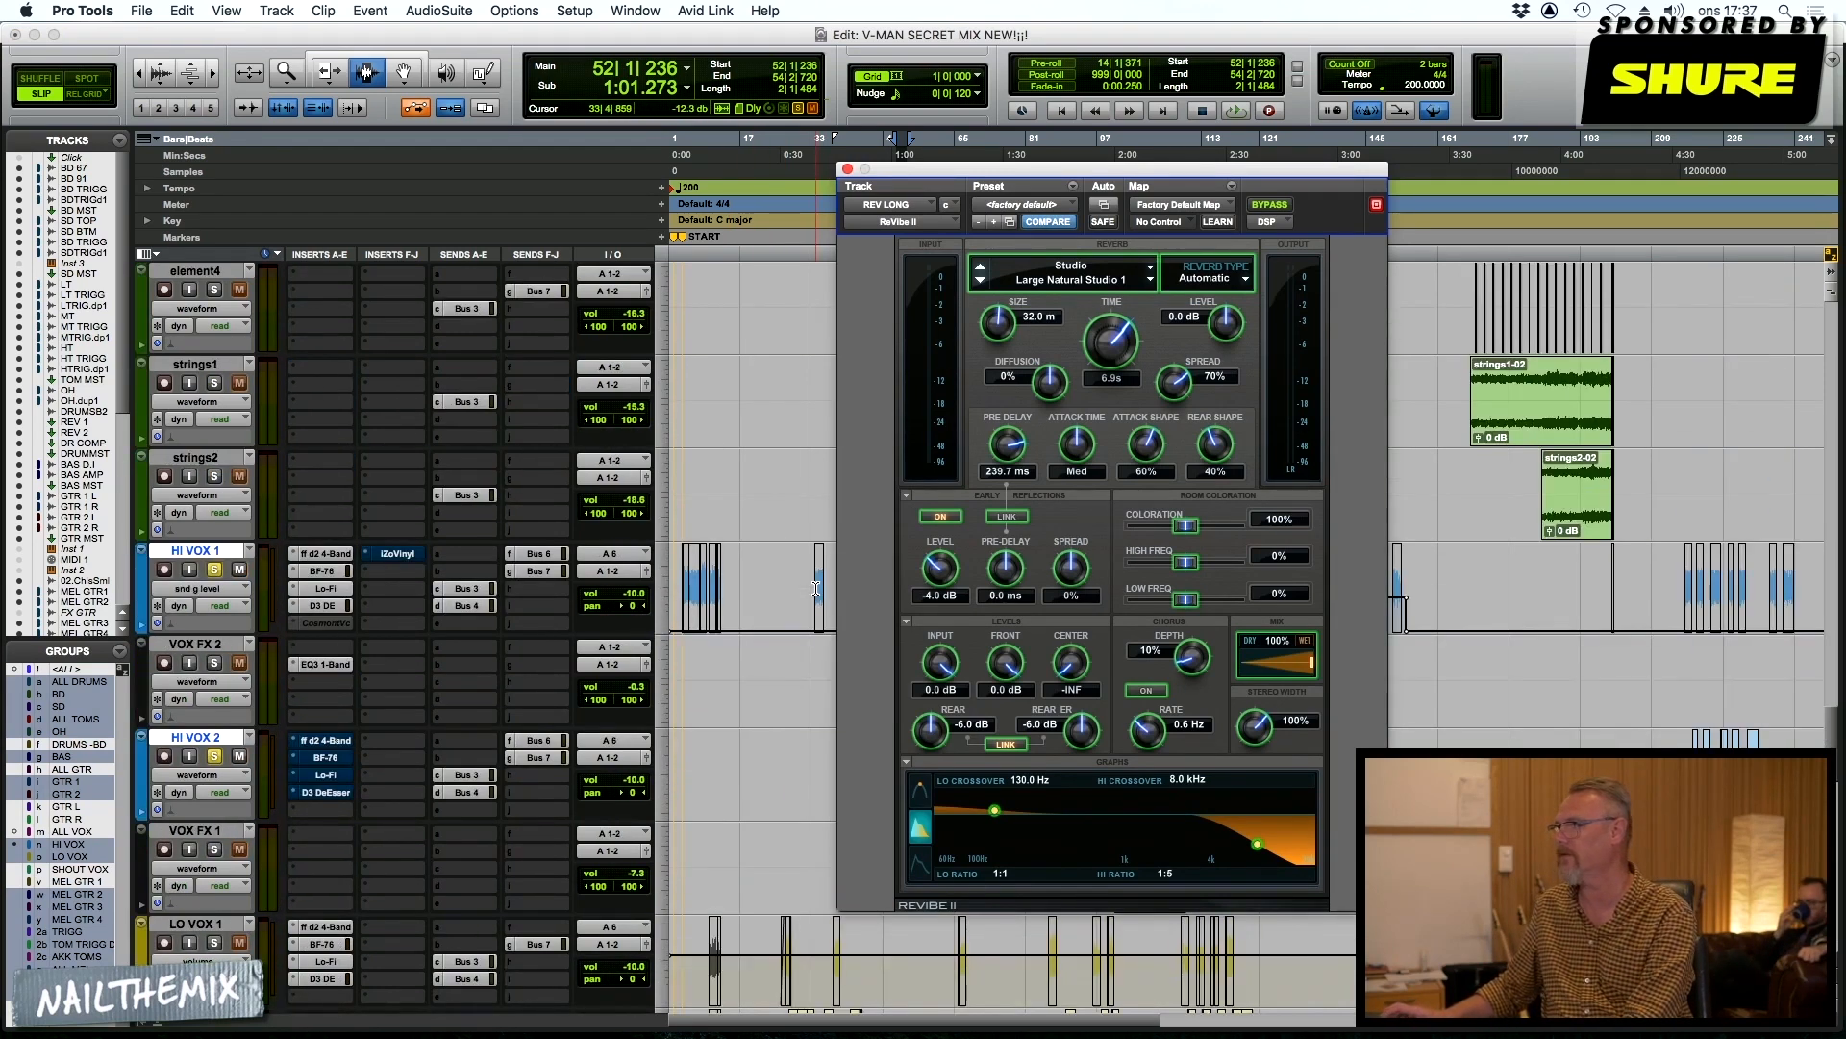
{"action": "left_click_drag", "start_coordinate": [961, 171], "coordinate": [296, 32]}
Place the cursor at bar 138 on HI VOX 1 and close the ReVibe II window
{"action": "left_click", "coordinate": [1341, 515]}
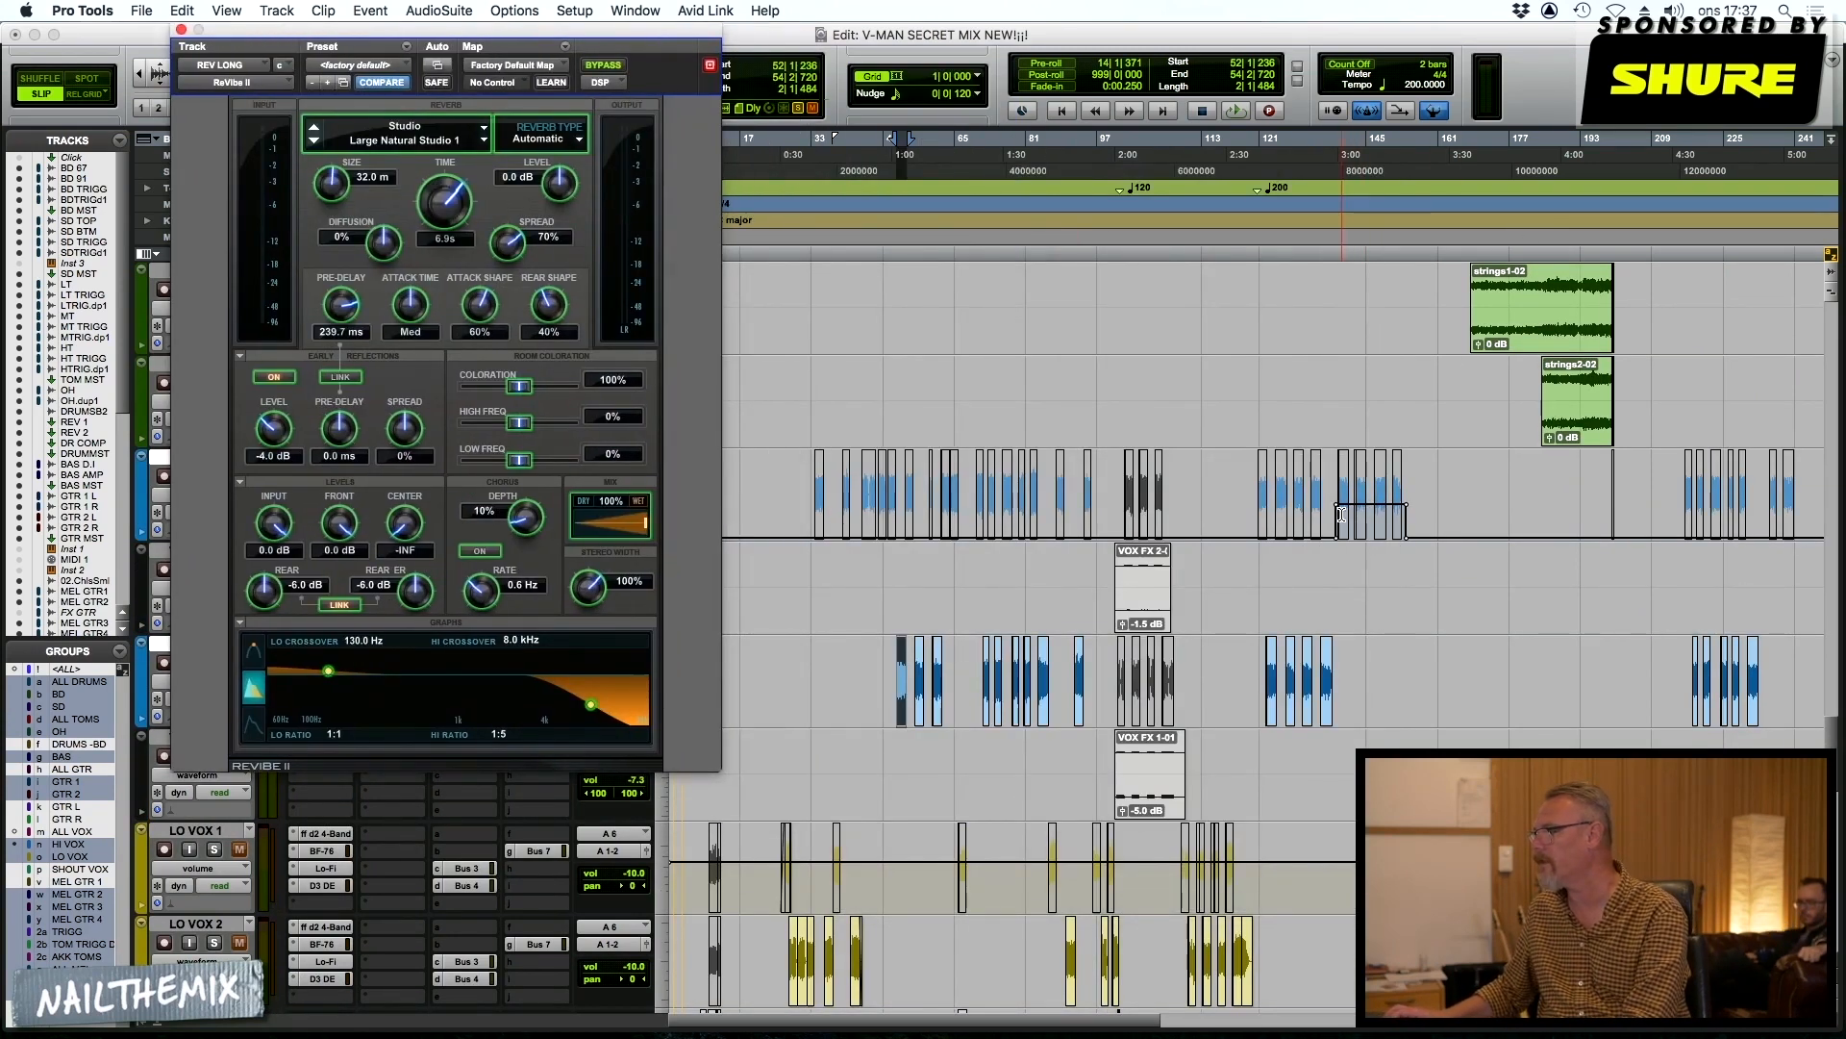
{"action": "scroll", "coordinate": [1099, 527], "scroll_direction": "down", "scroll_amount": 2}
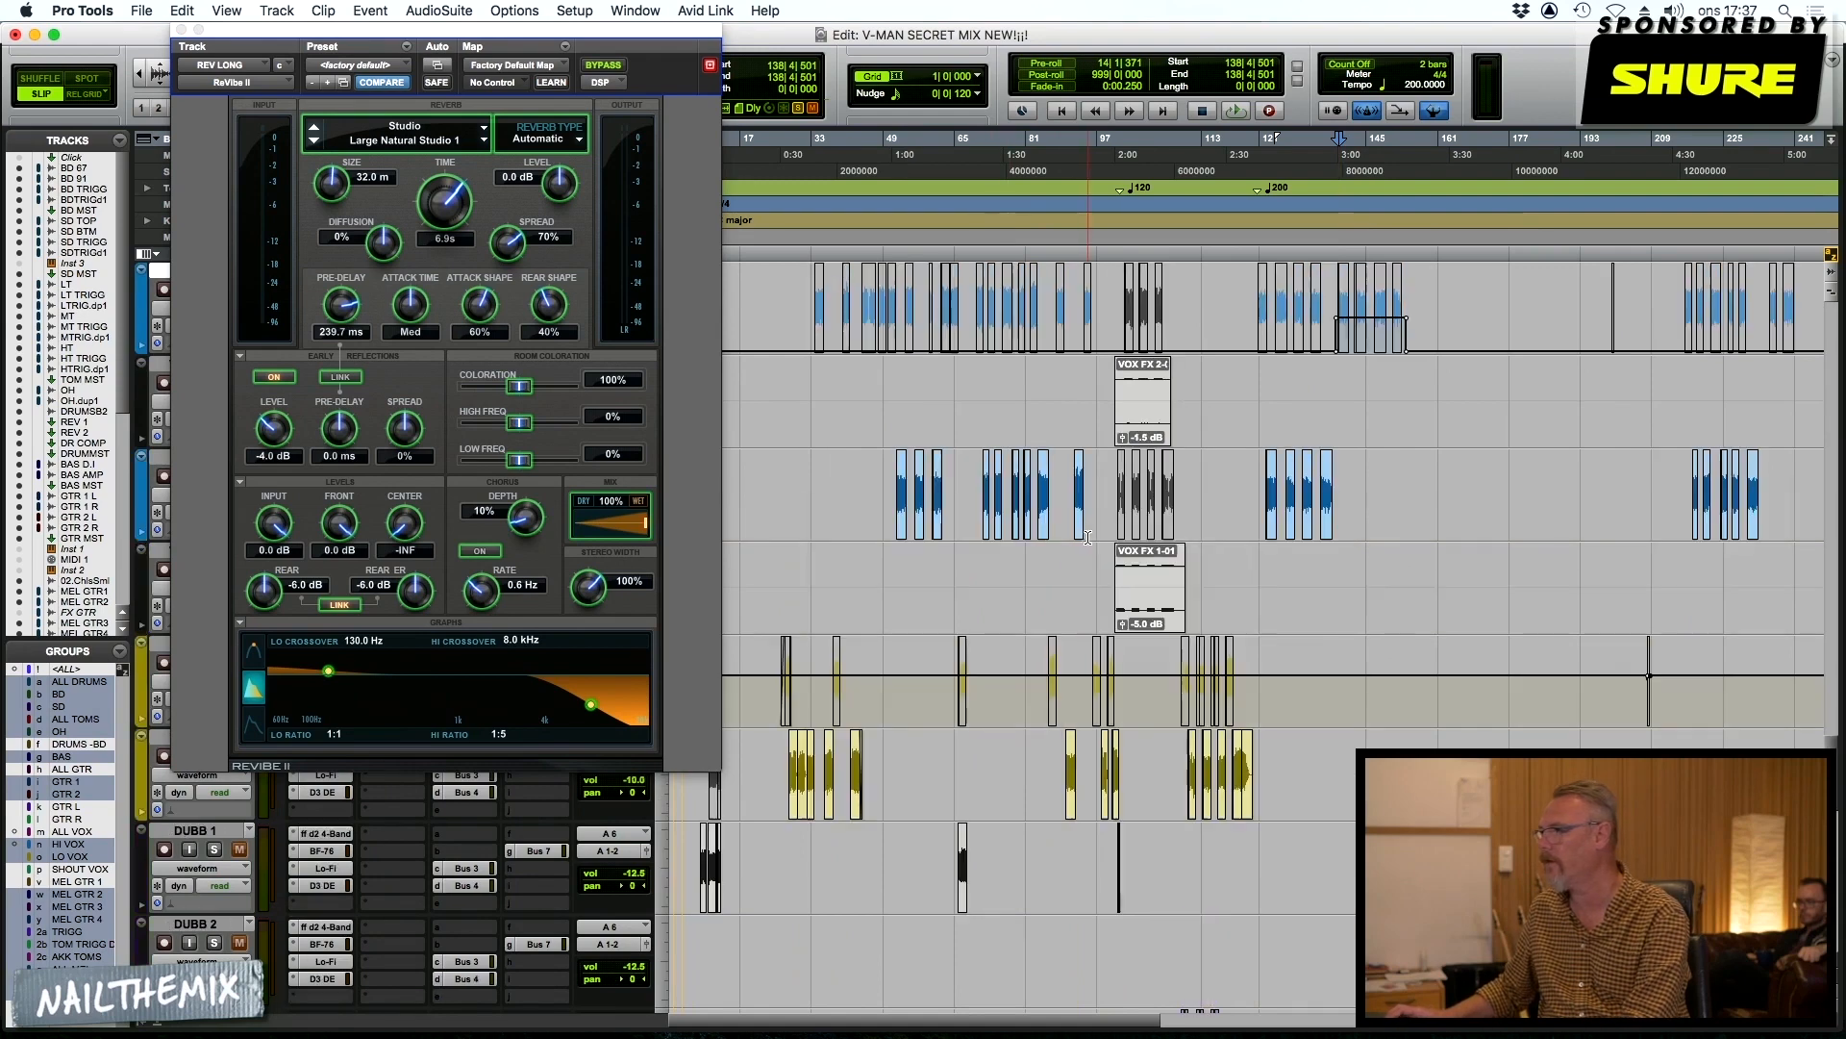
{"action": "scroll", "coordinate": [1099, 527], "scroll_direction": "down", "scroll_amount": 10}
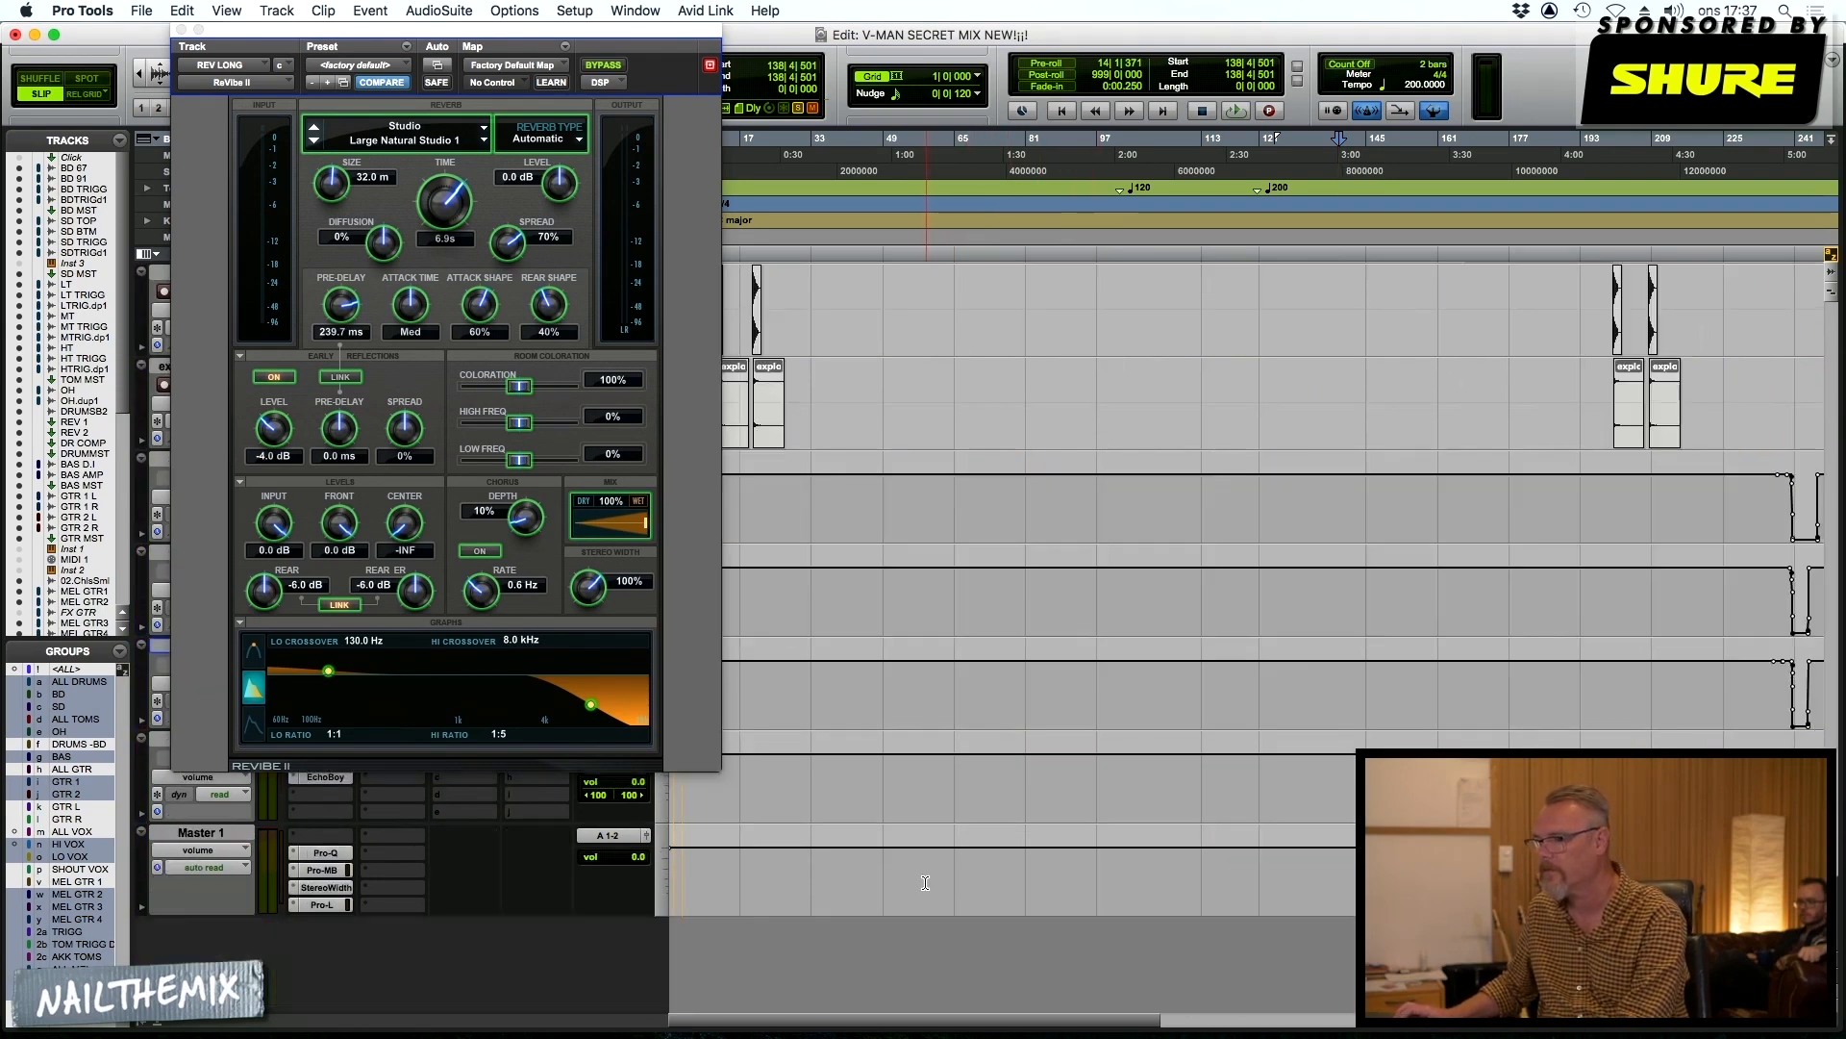
{"action": "key", "text": "super+w"}
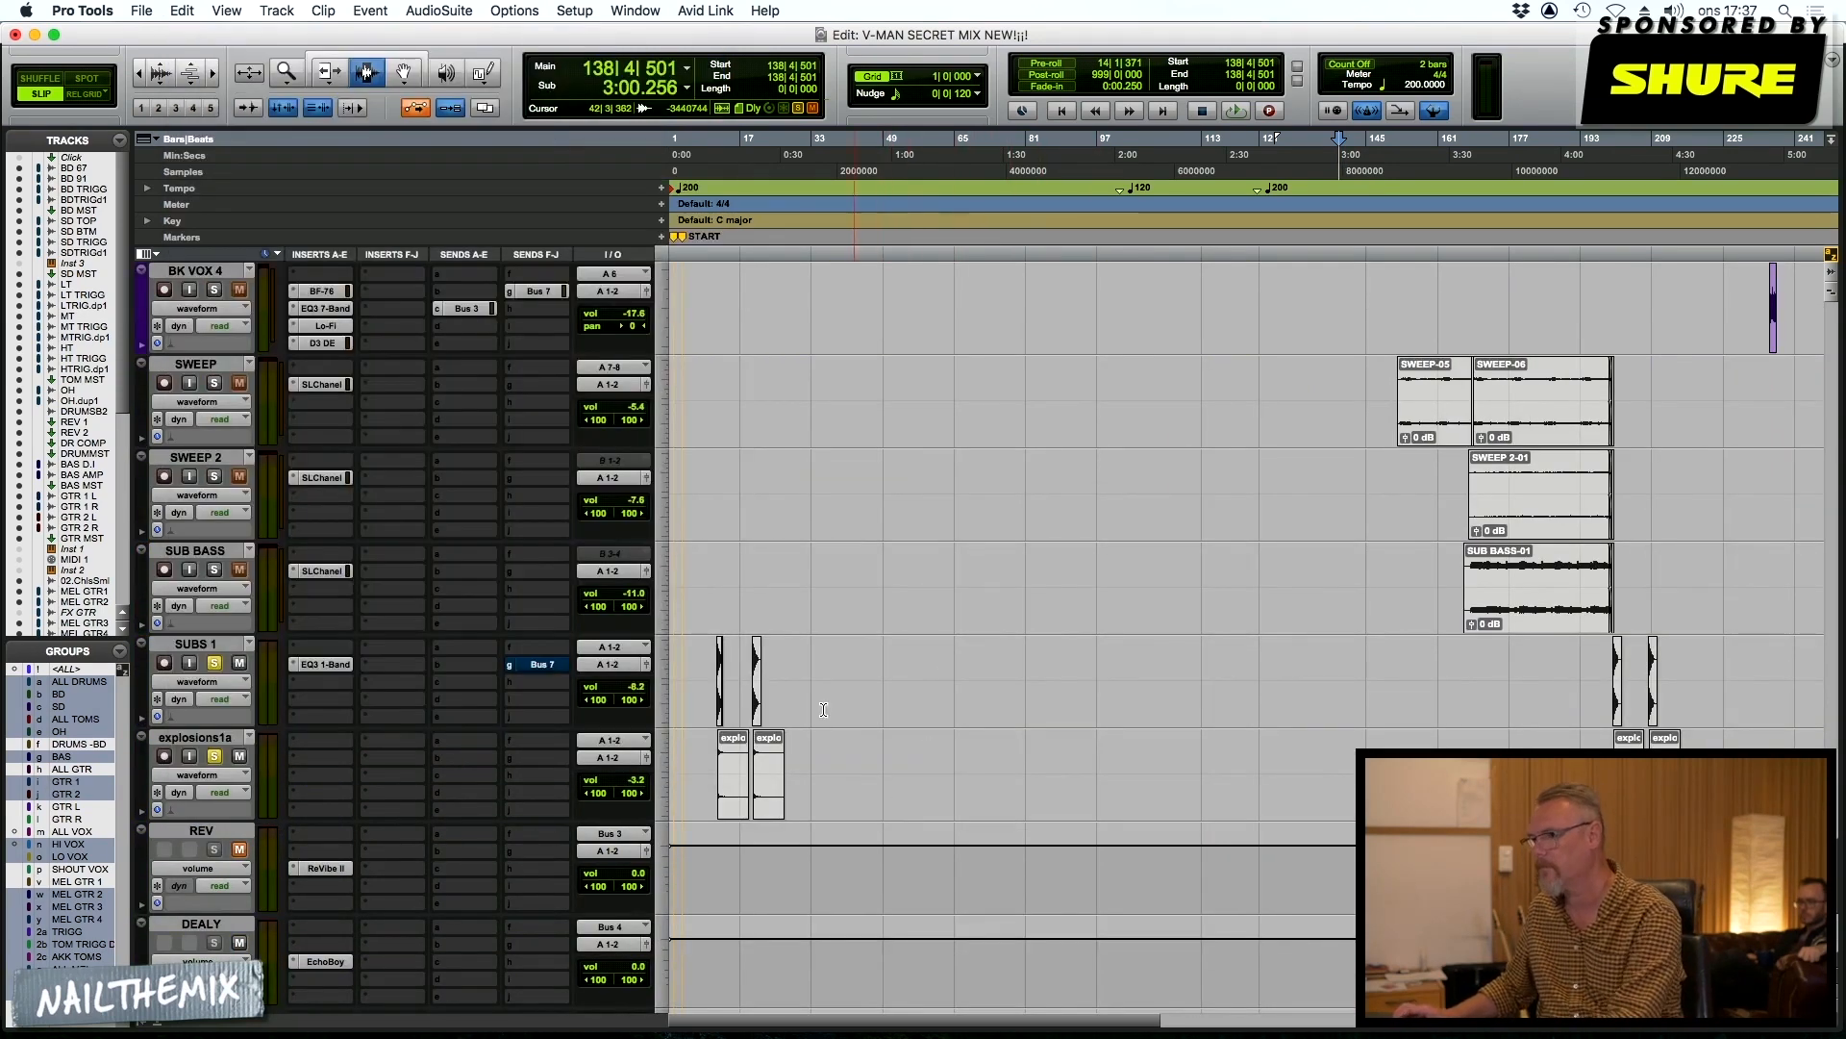
Reopen the ReVibe II insert on the REV LONG return to examine its reverb settings
{"action": "scroll", "coordinate": [769, 816], "scroll_direction": "down", "scroll_amount": 3}
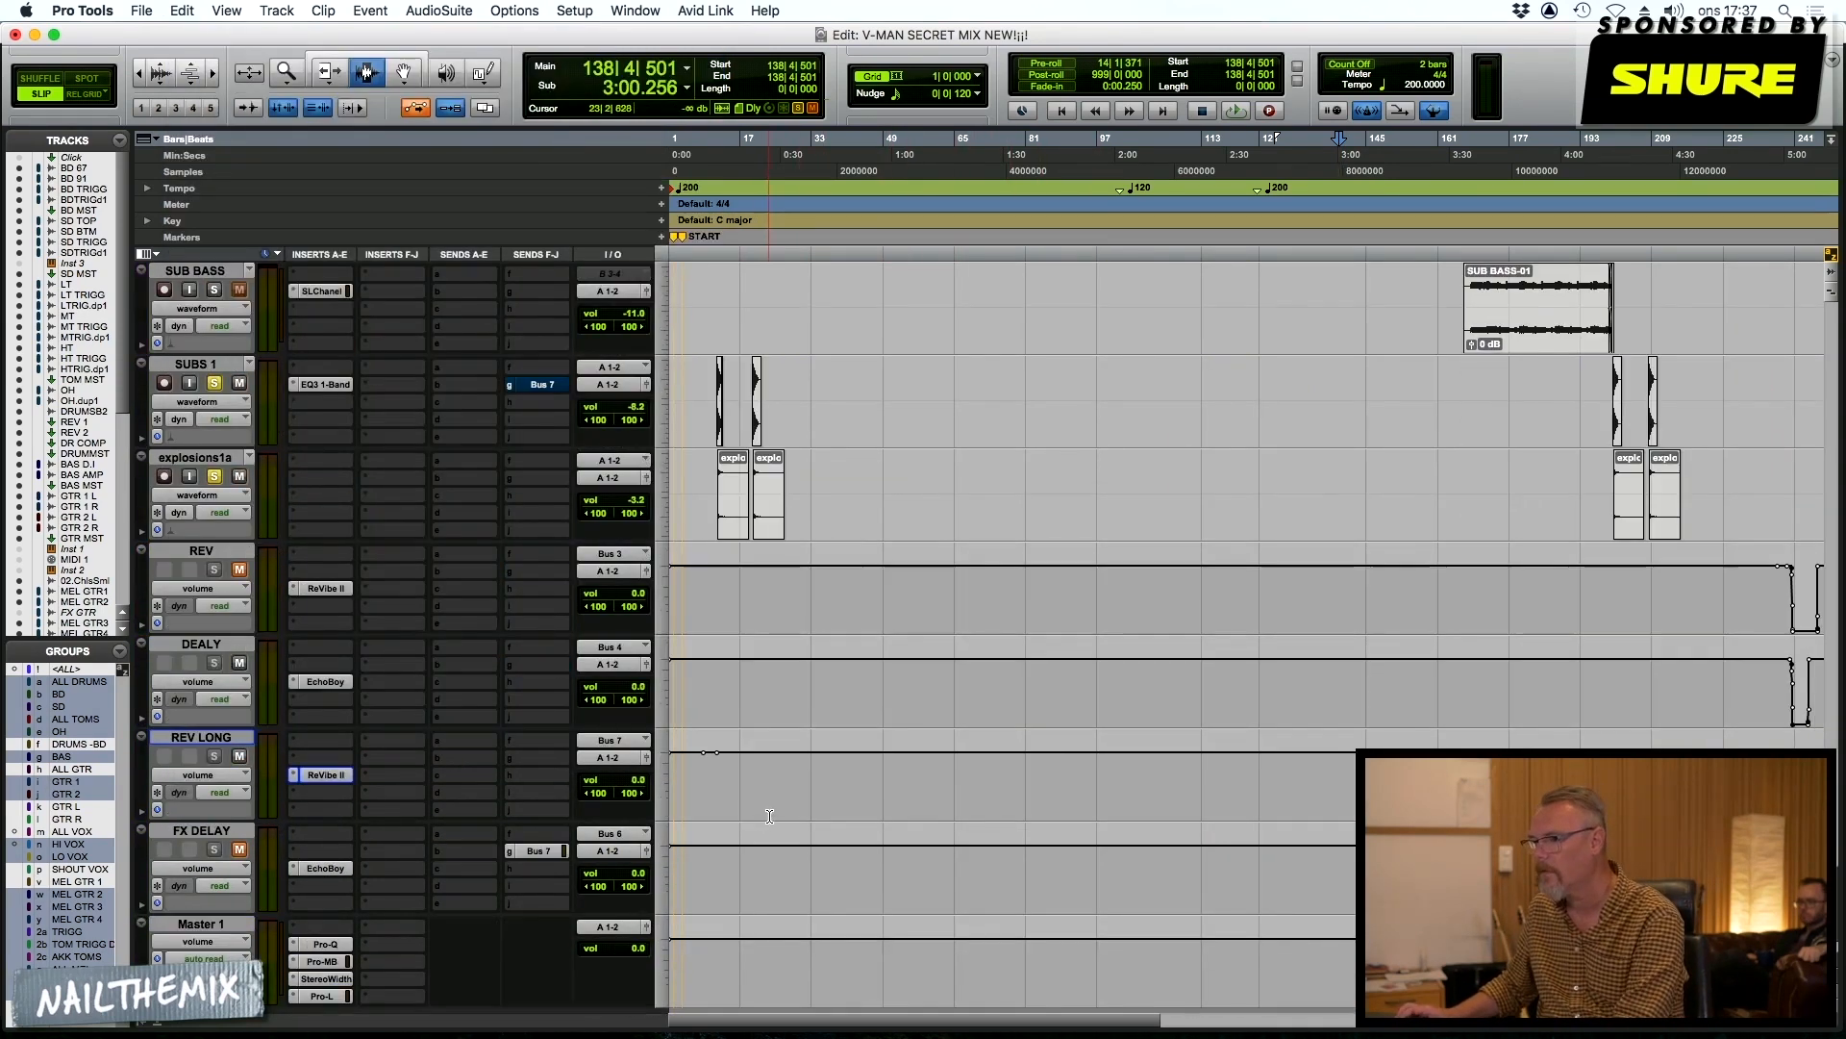
{"action": "left_click", "coordinate": [323, 775]}
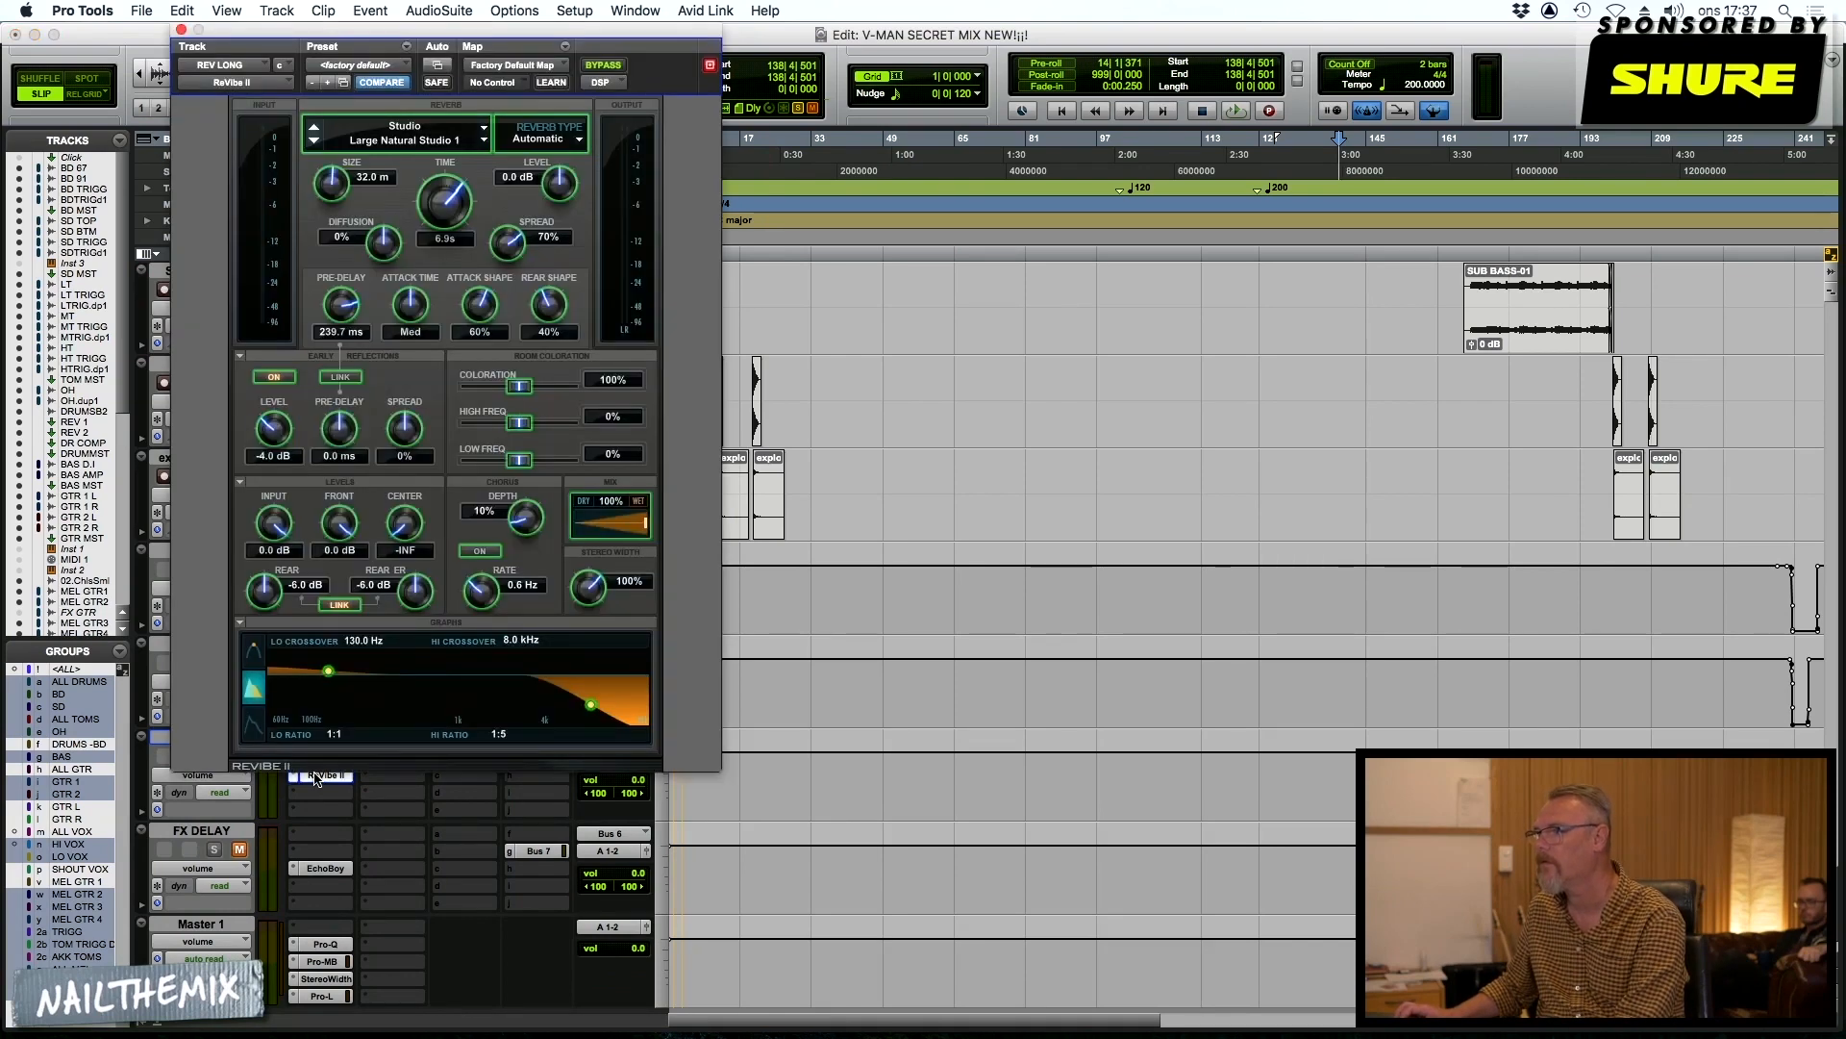
{"action": "scroll", "coordinate": [320, 810], "scroll_direction": "up", "scroll_amount": 1}
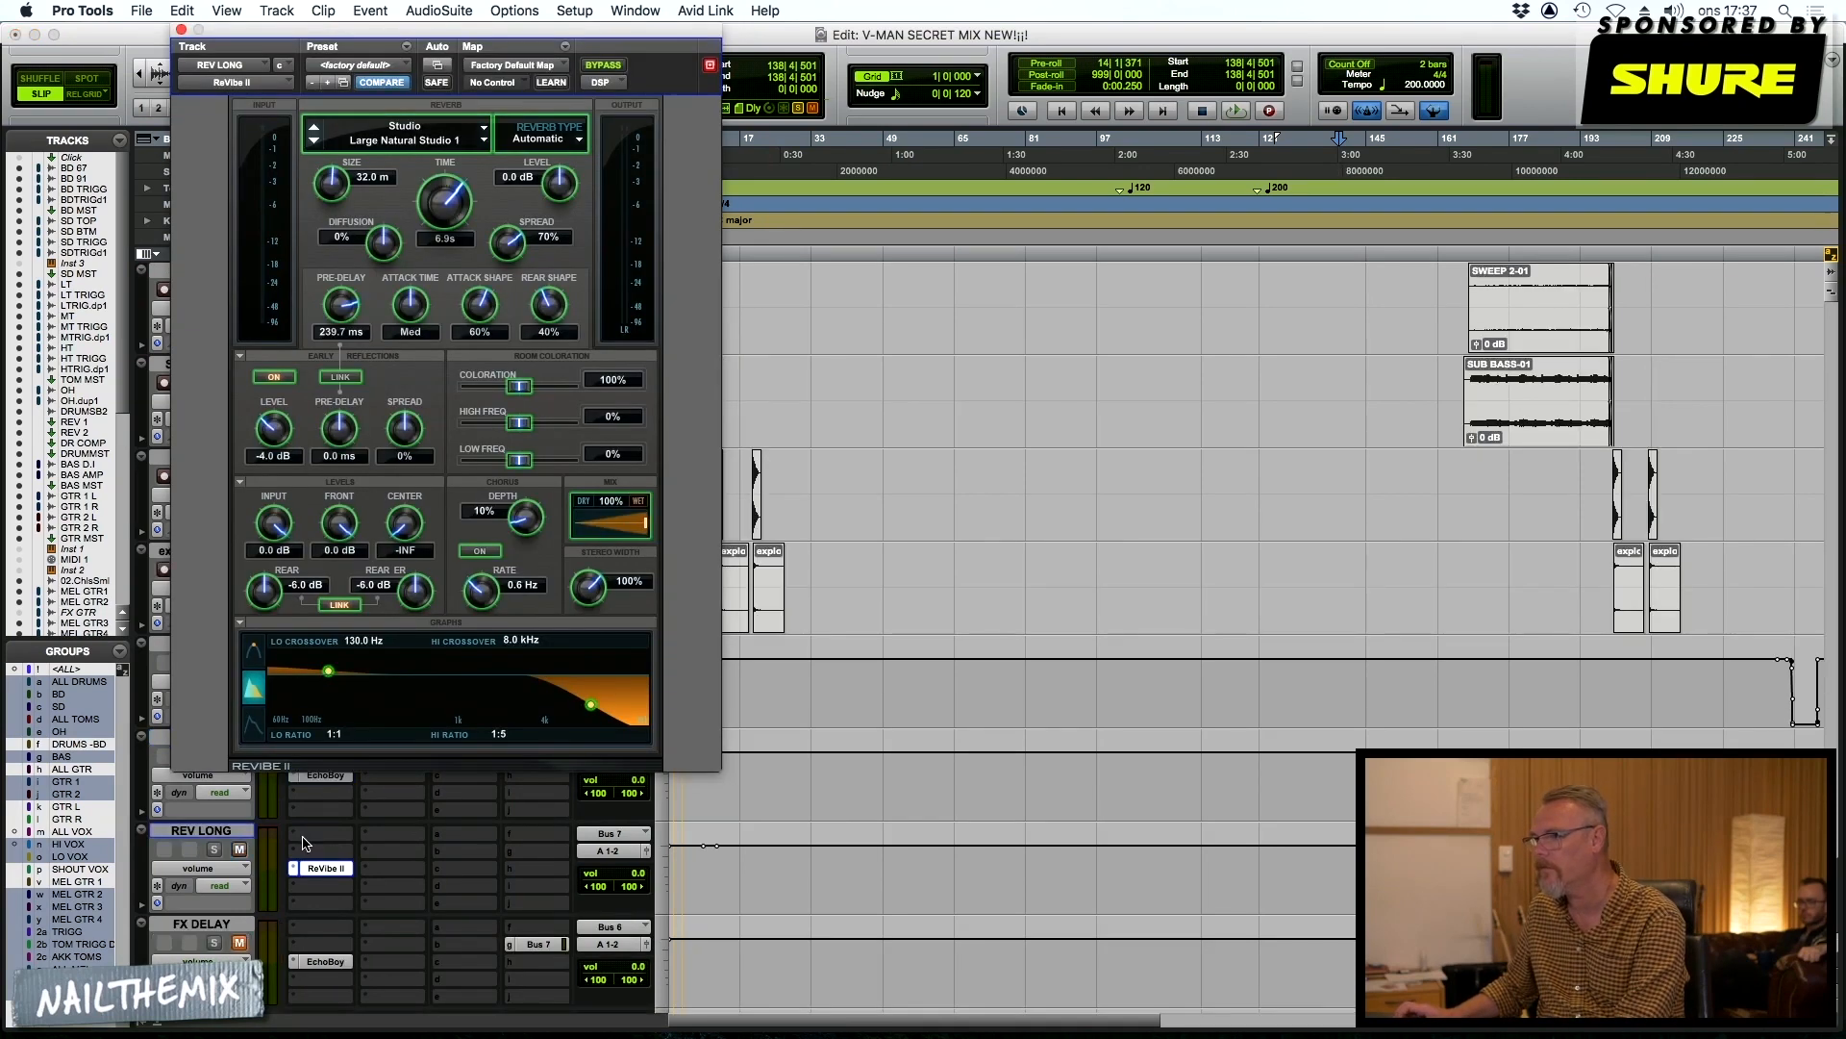
{"action": "key", "text": "space"}
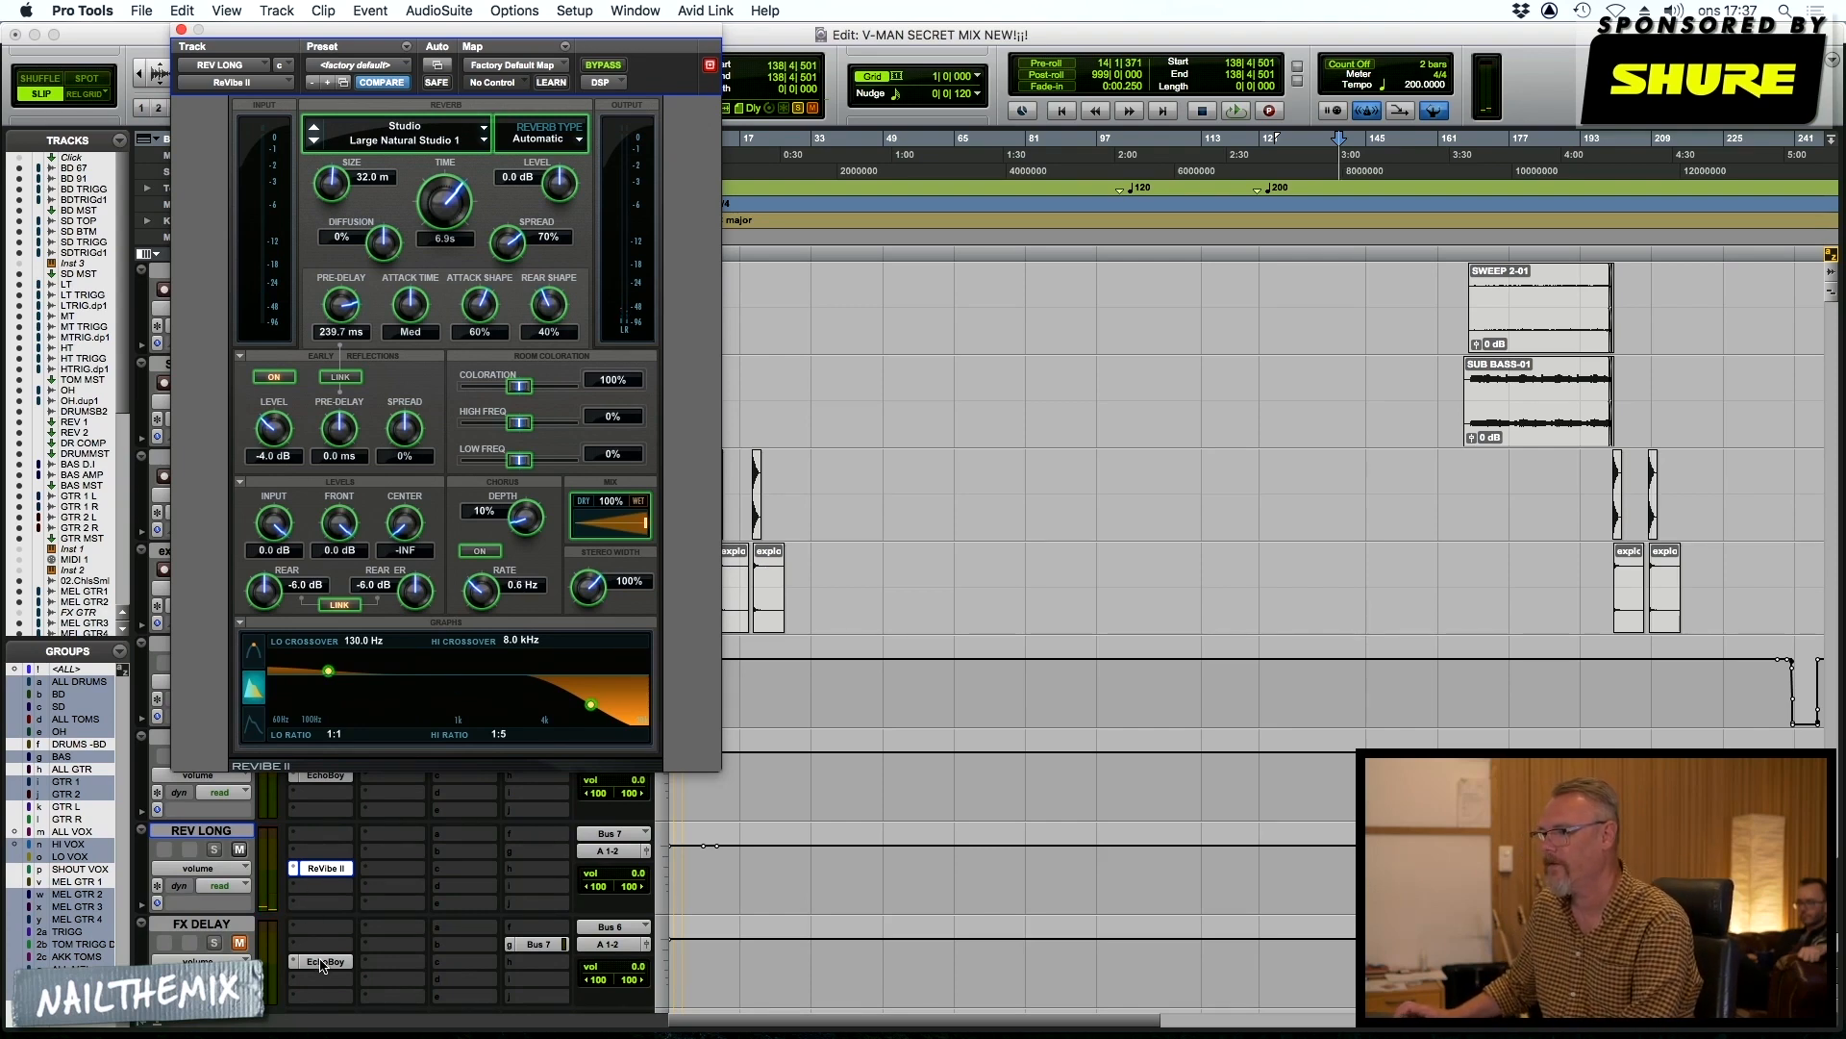
Open the EchoBoy insert on FX DELAY, set its echo time to 1/2 note and unmute the track
{"action": "left_click", "coordinate": [323, 962]}
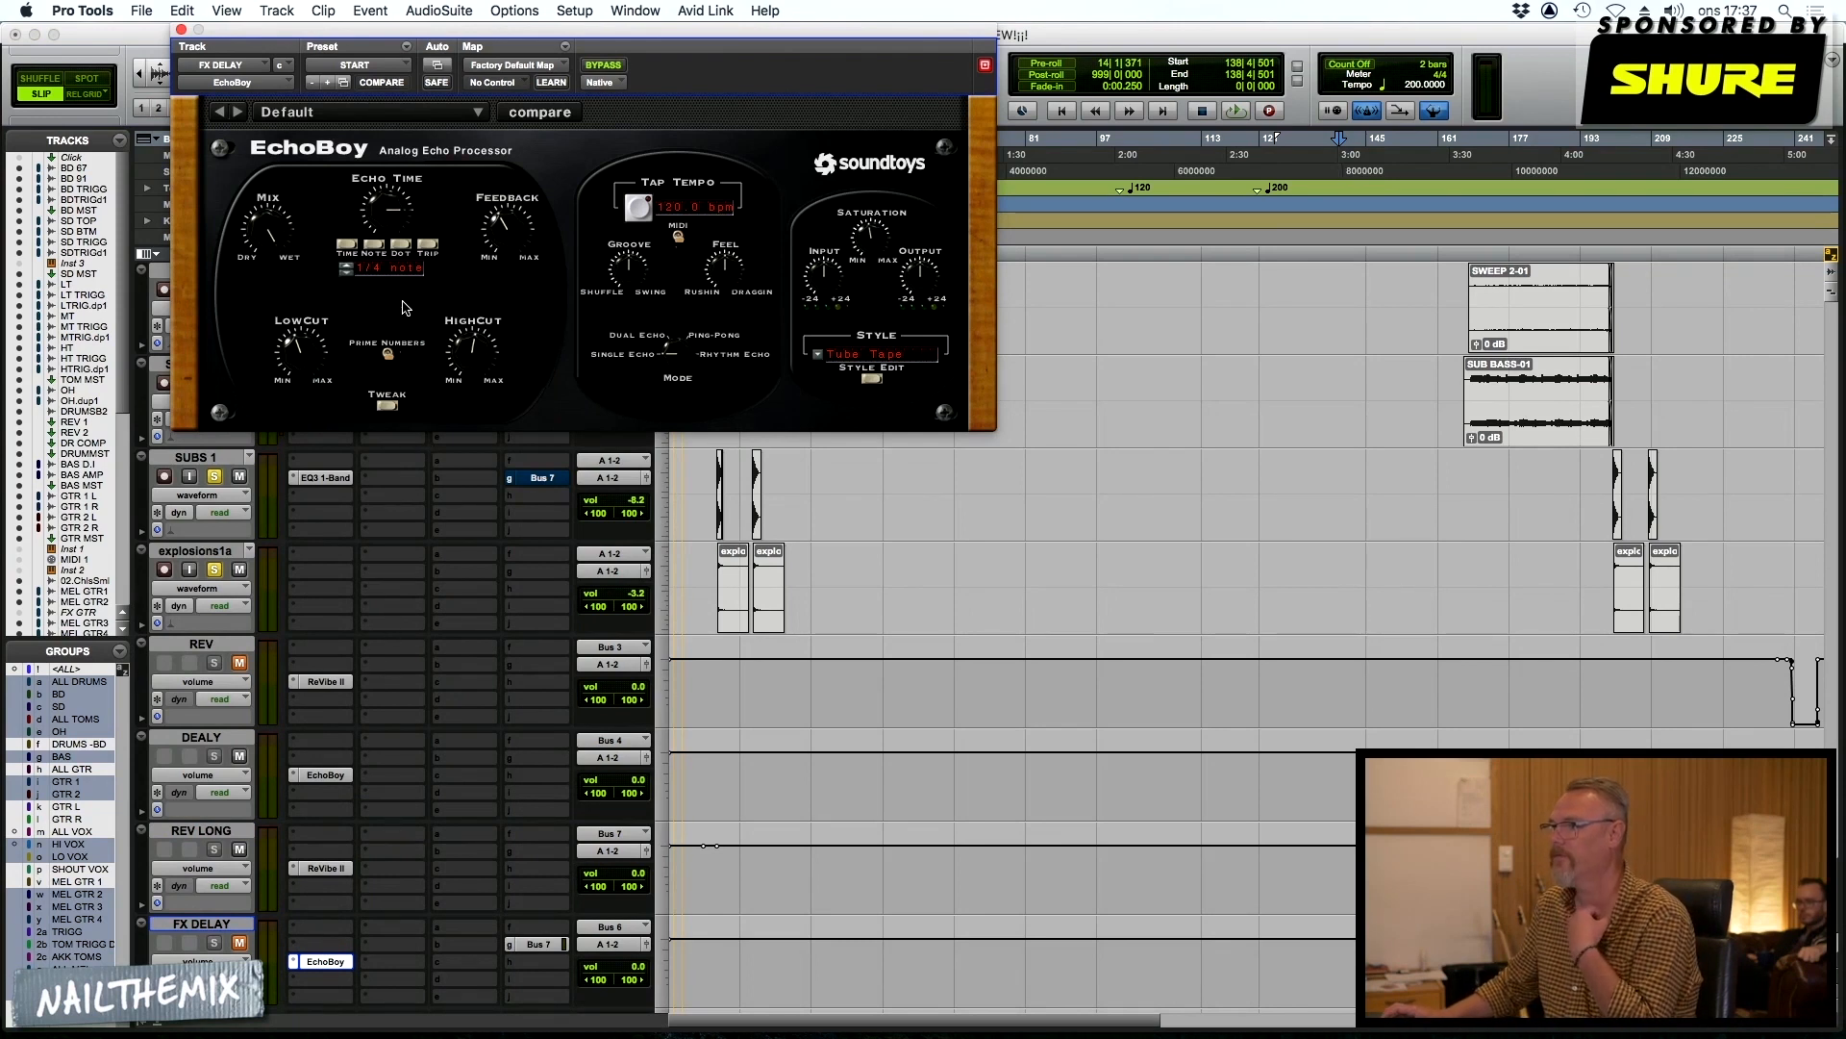
{"action": "left_click_drag", "start_coordinate": [381, 192], "coordinate": [381, 175]}
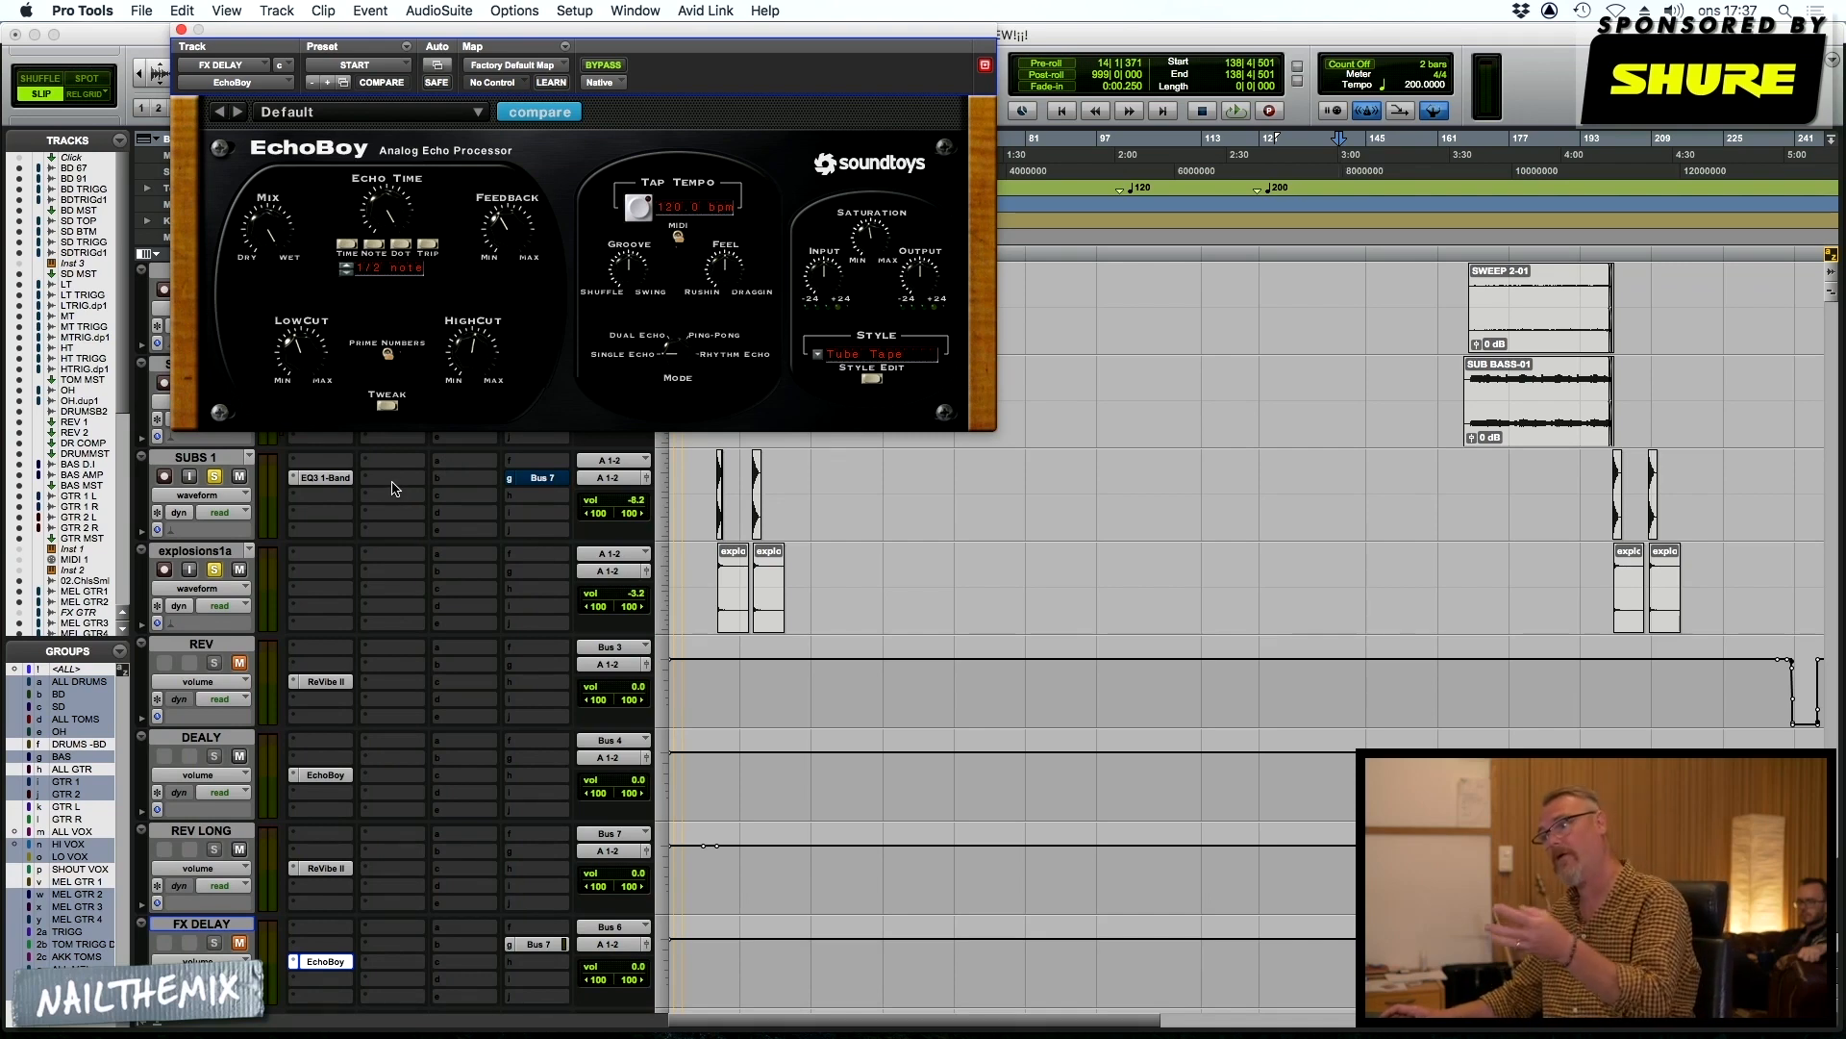
{"action": "left_click", "coordinate": [240, 944]}
Close the EchoBoy window, view the FX DELAY send to Bus 7 and close the send window
{"action": "scroll", "coordinate": [248, 879], "scroll_direction": "down", "scroll_amount": 1}
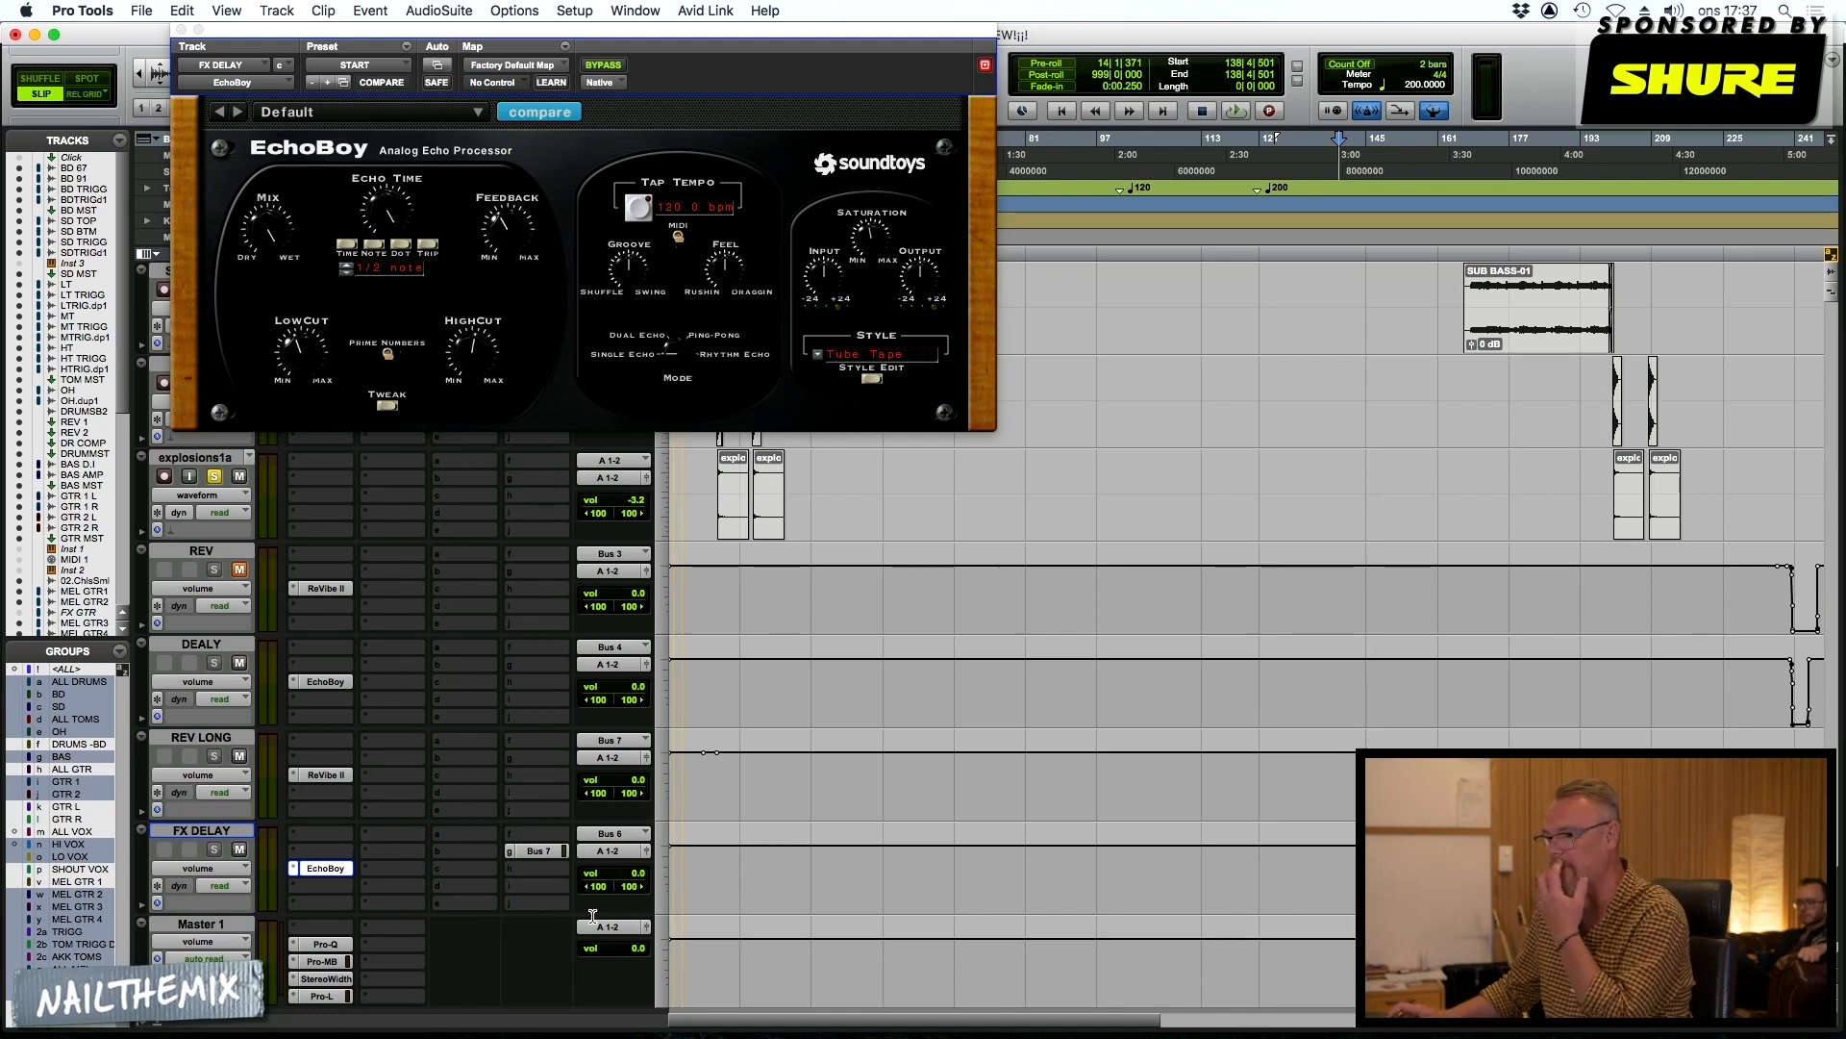
{"action": "scroll", "coordinate": [456, 967], "scroll_direction": "down", "scroll_amount": 1}
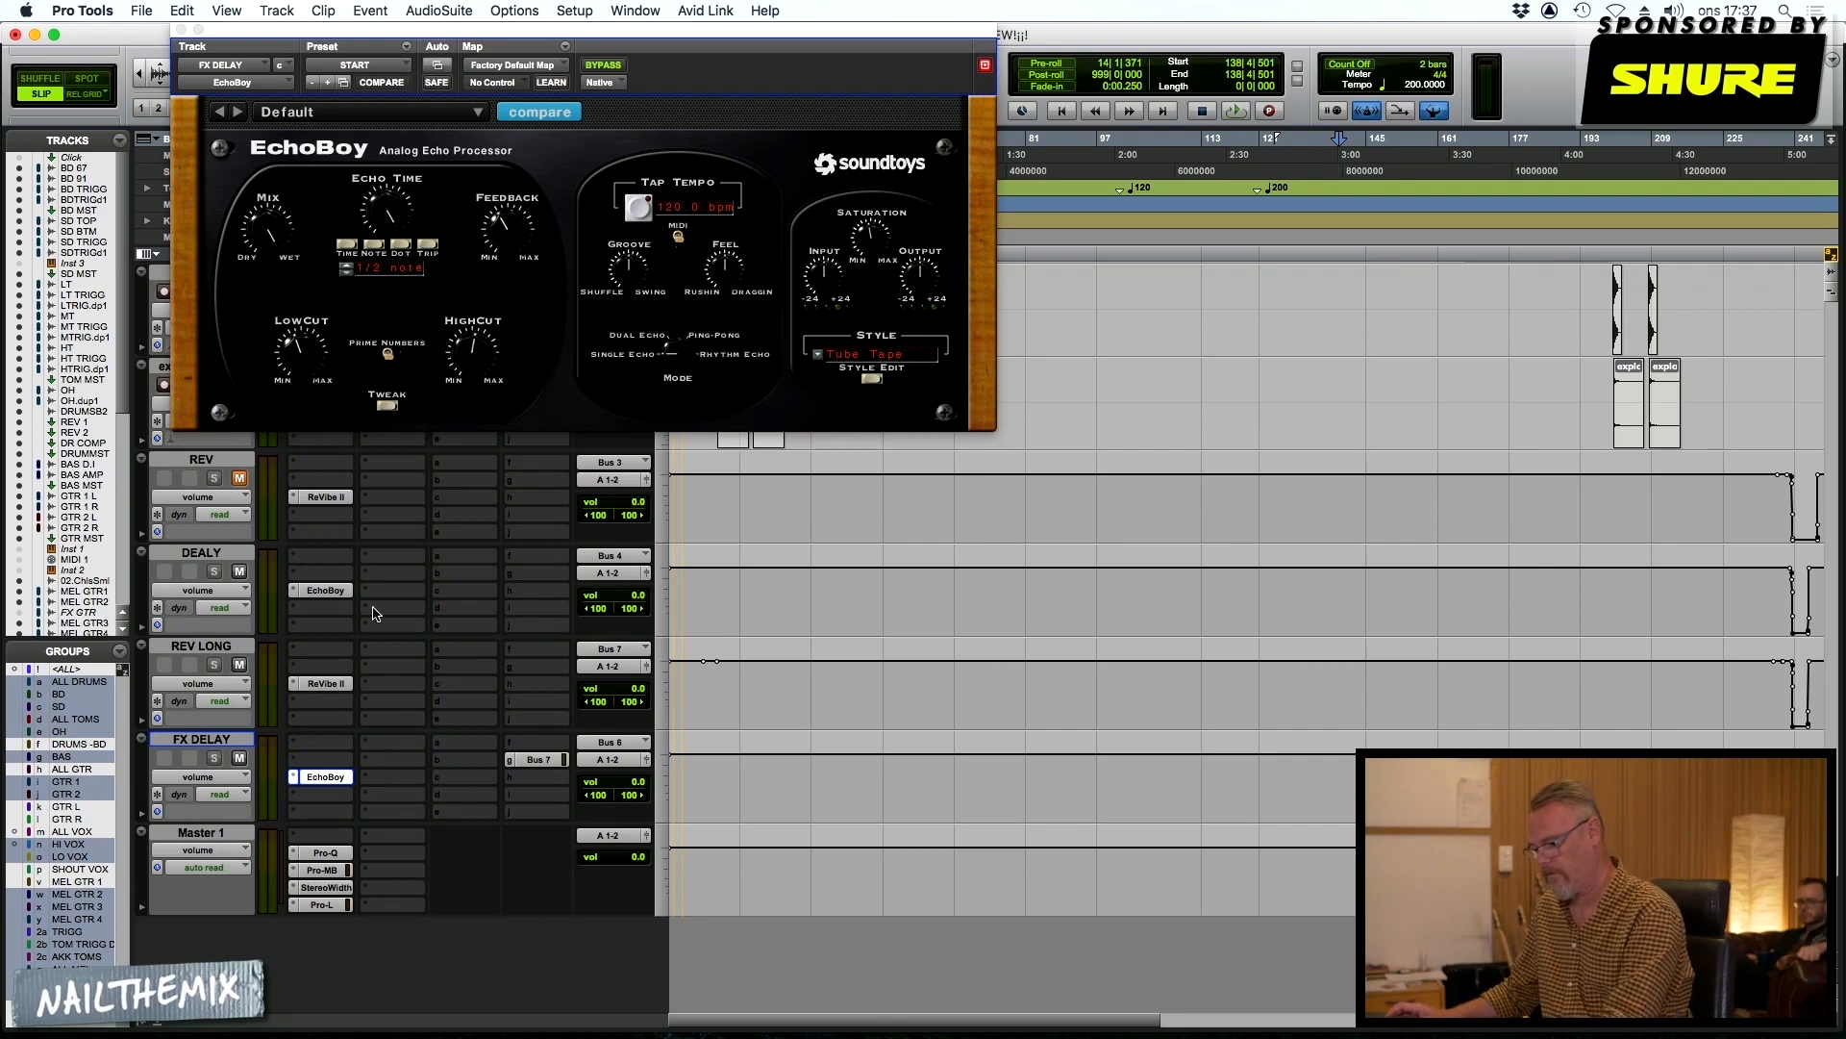
{"action": "key", "text": "super+w"}
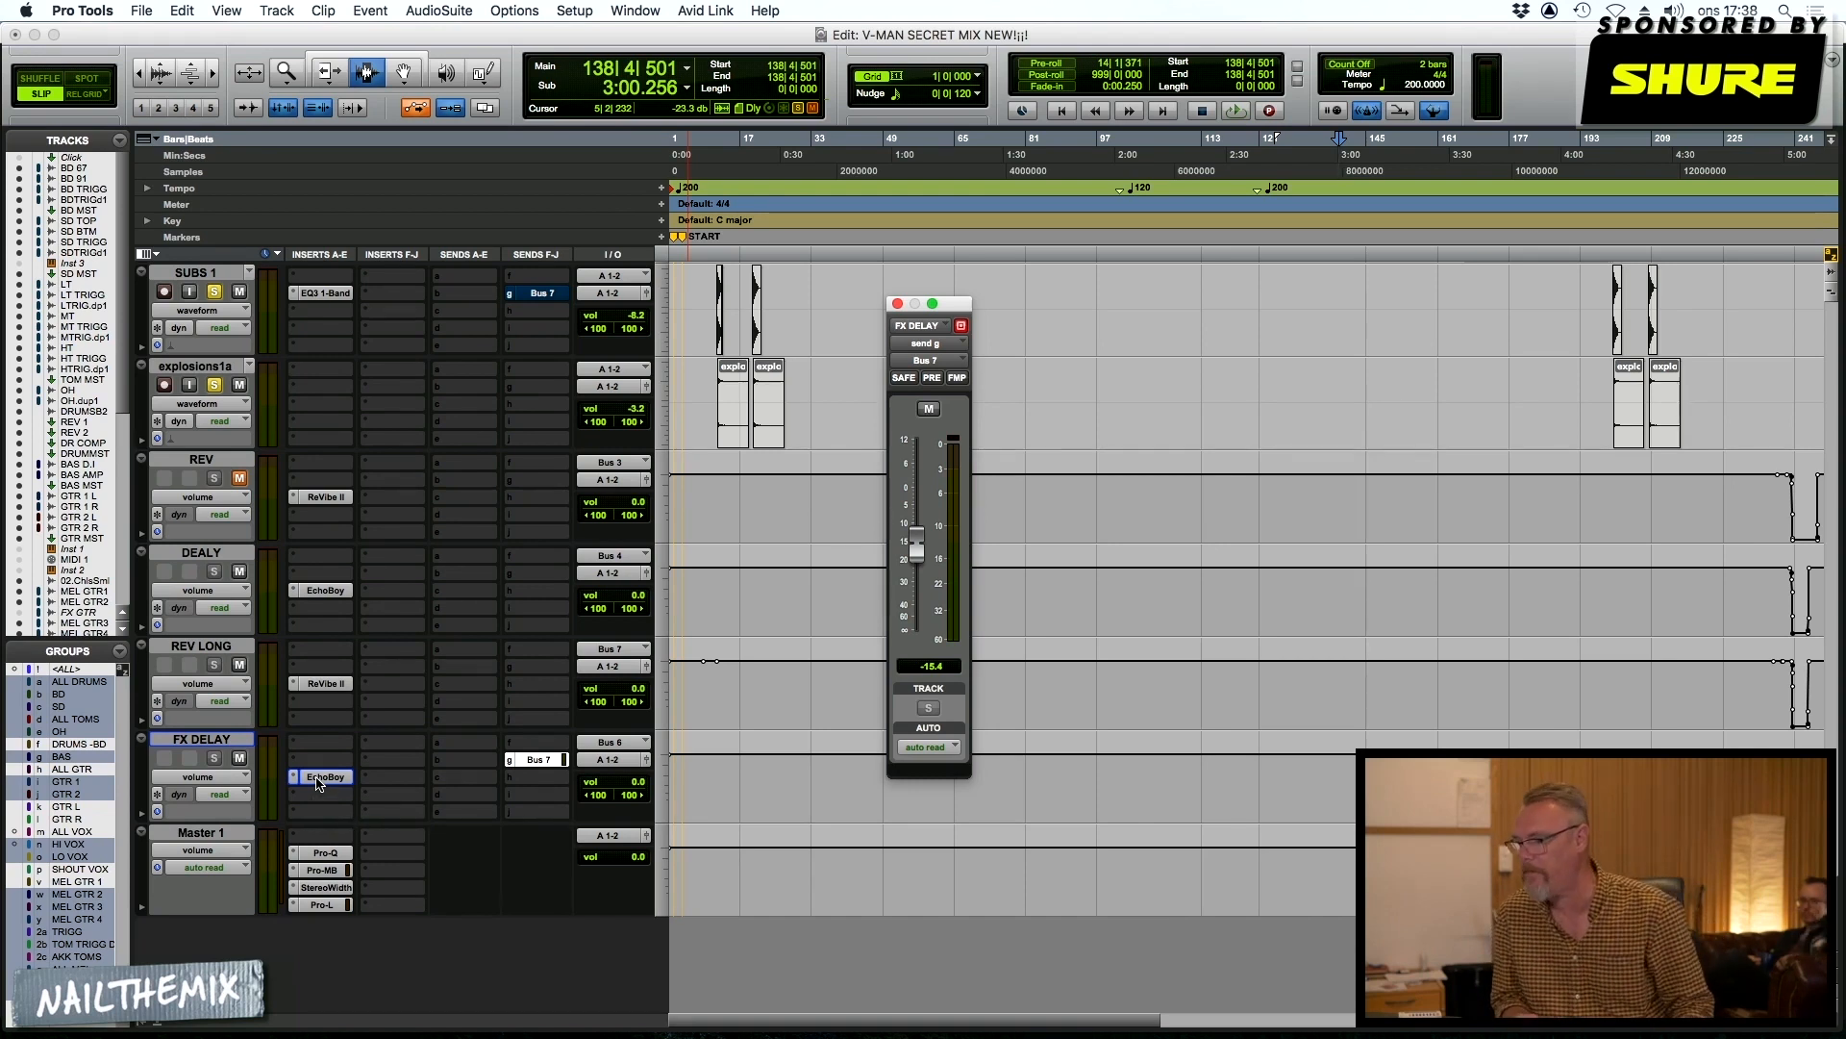
{"action": "key", "text": "super+w"}
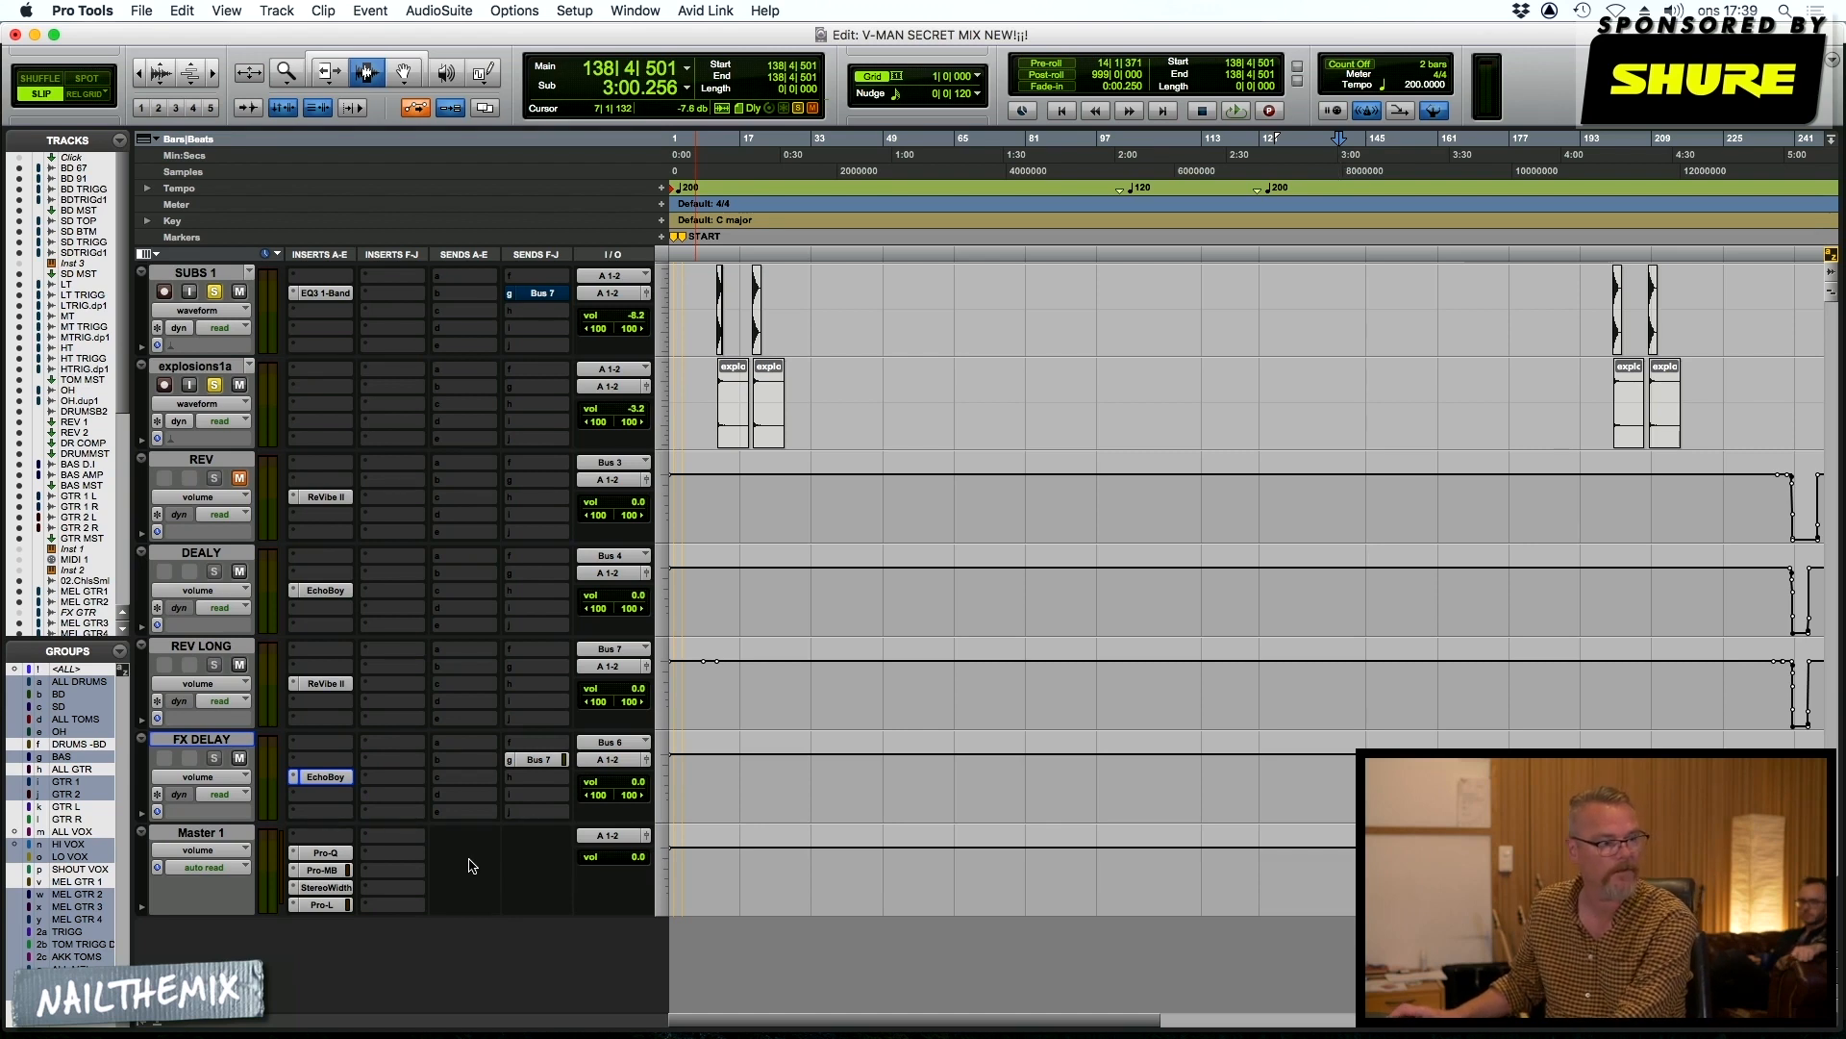
Open the Pro-Q insert on Master 1 and take the SUBS 1 track out of solo
{"action": "left_click", "coordinate": [325, 853]}
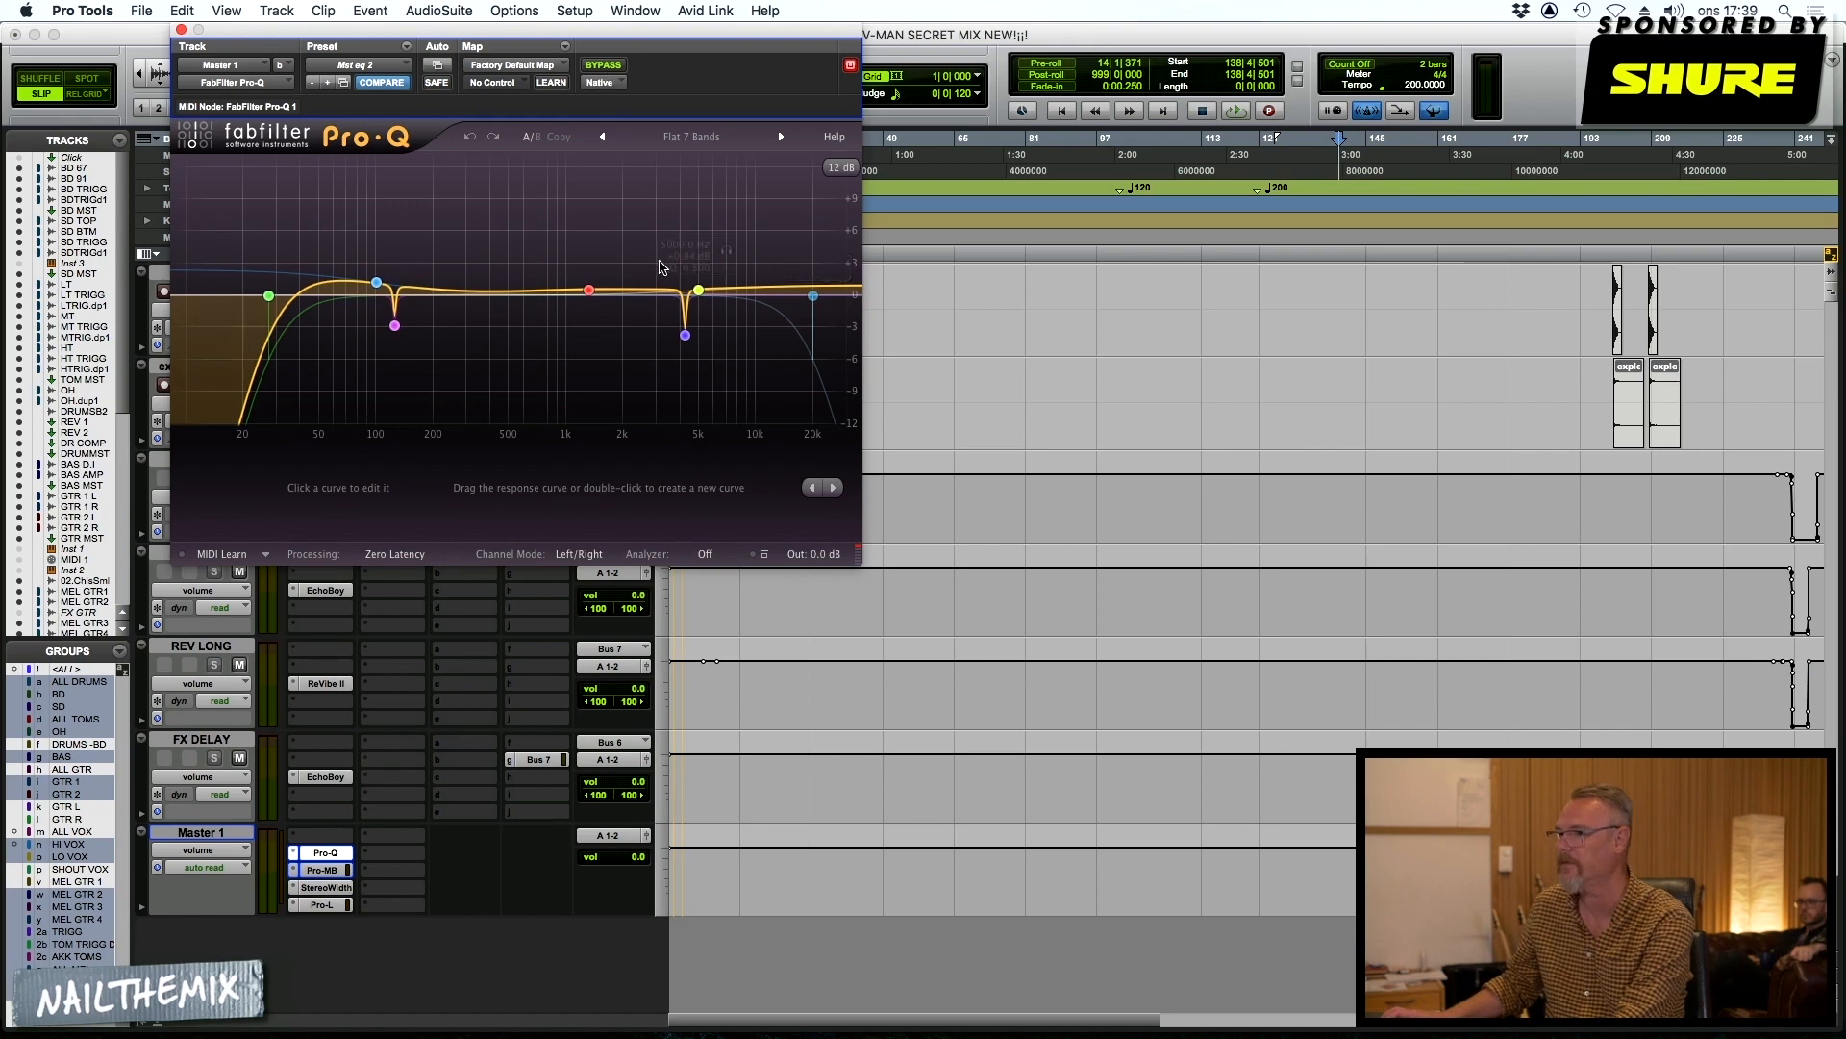
{"action": "scroll", "coordinate": [423, 640], "scroll_direction": "up", "scroll_amount": 5}
{"action": "left_click", "coordinate": [213, 667]}
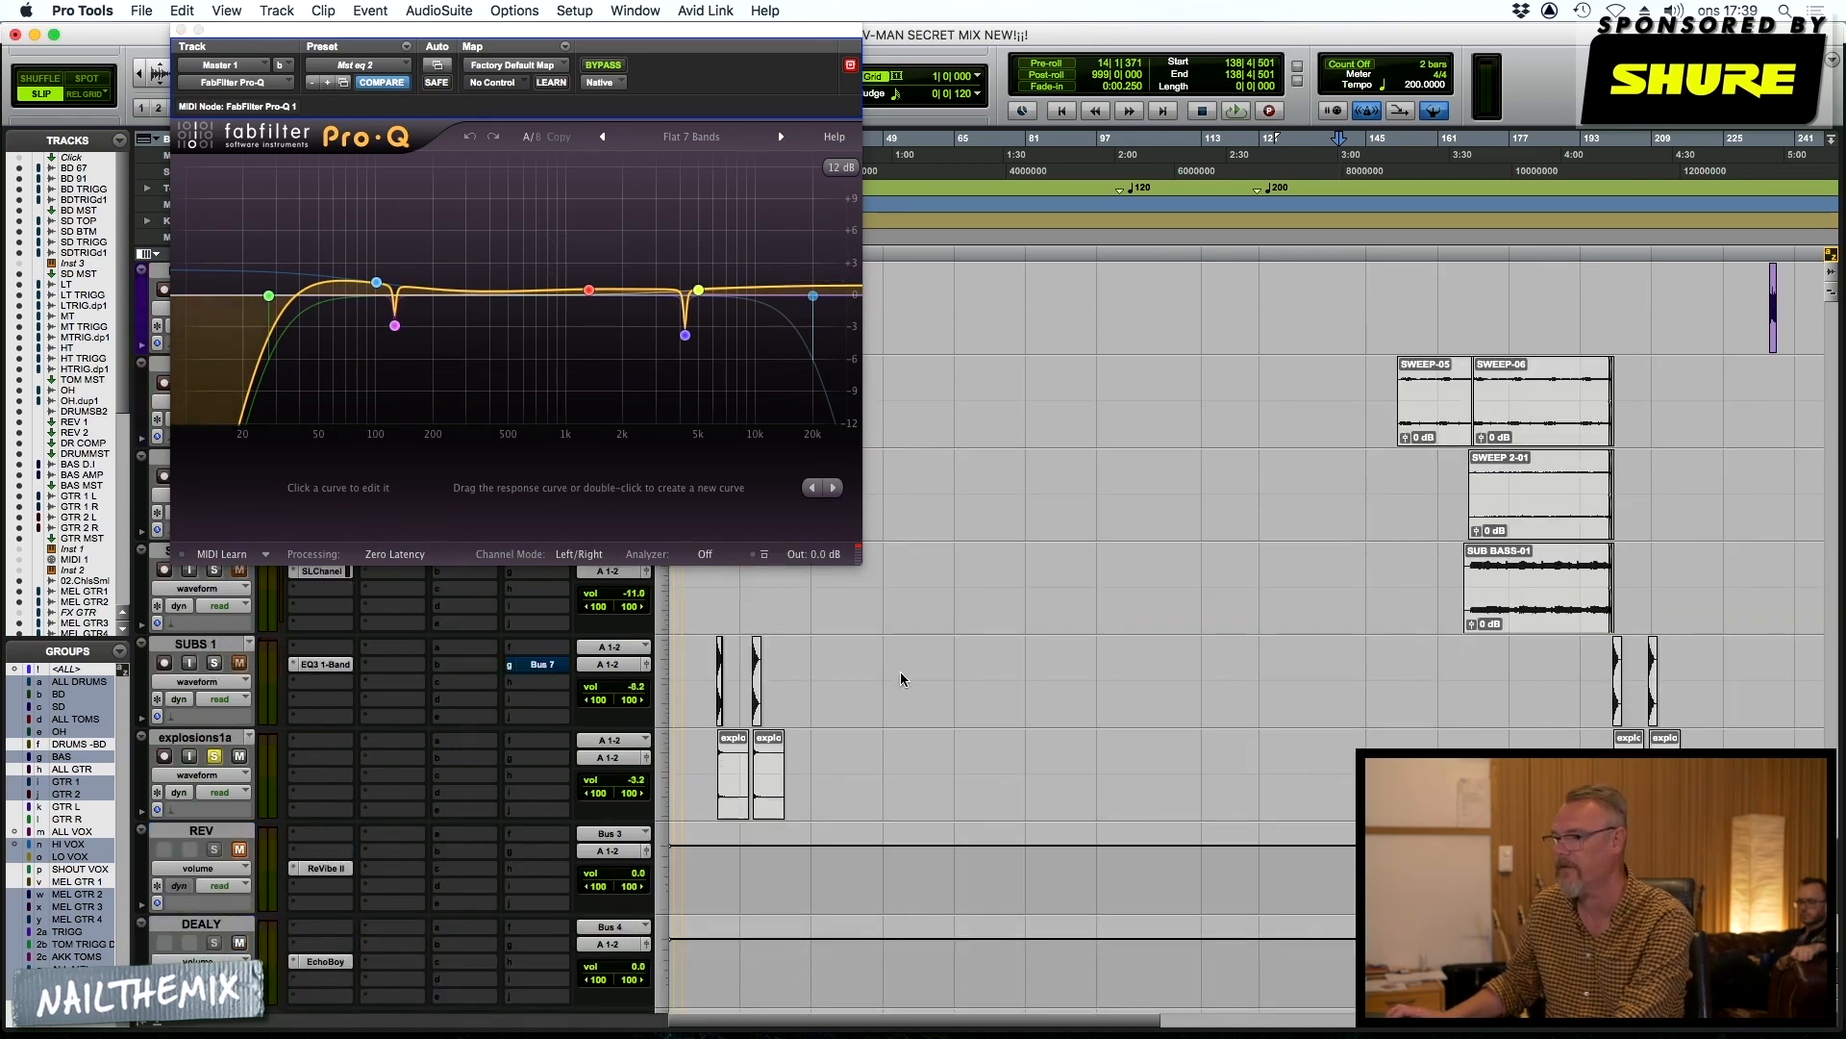
Audition the mix through Pro-Q, moving the playback start to bar 117 on the SWEEP 2 track
{"action": "key", "text": "space"}
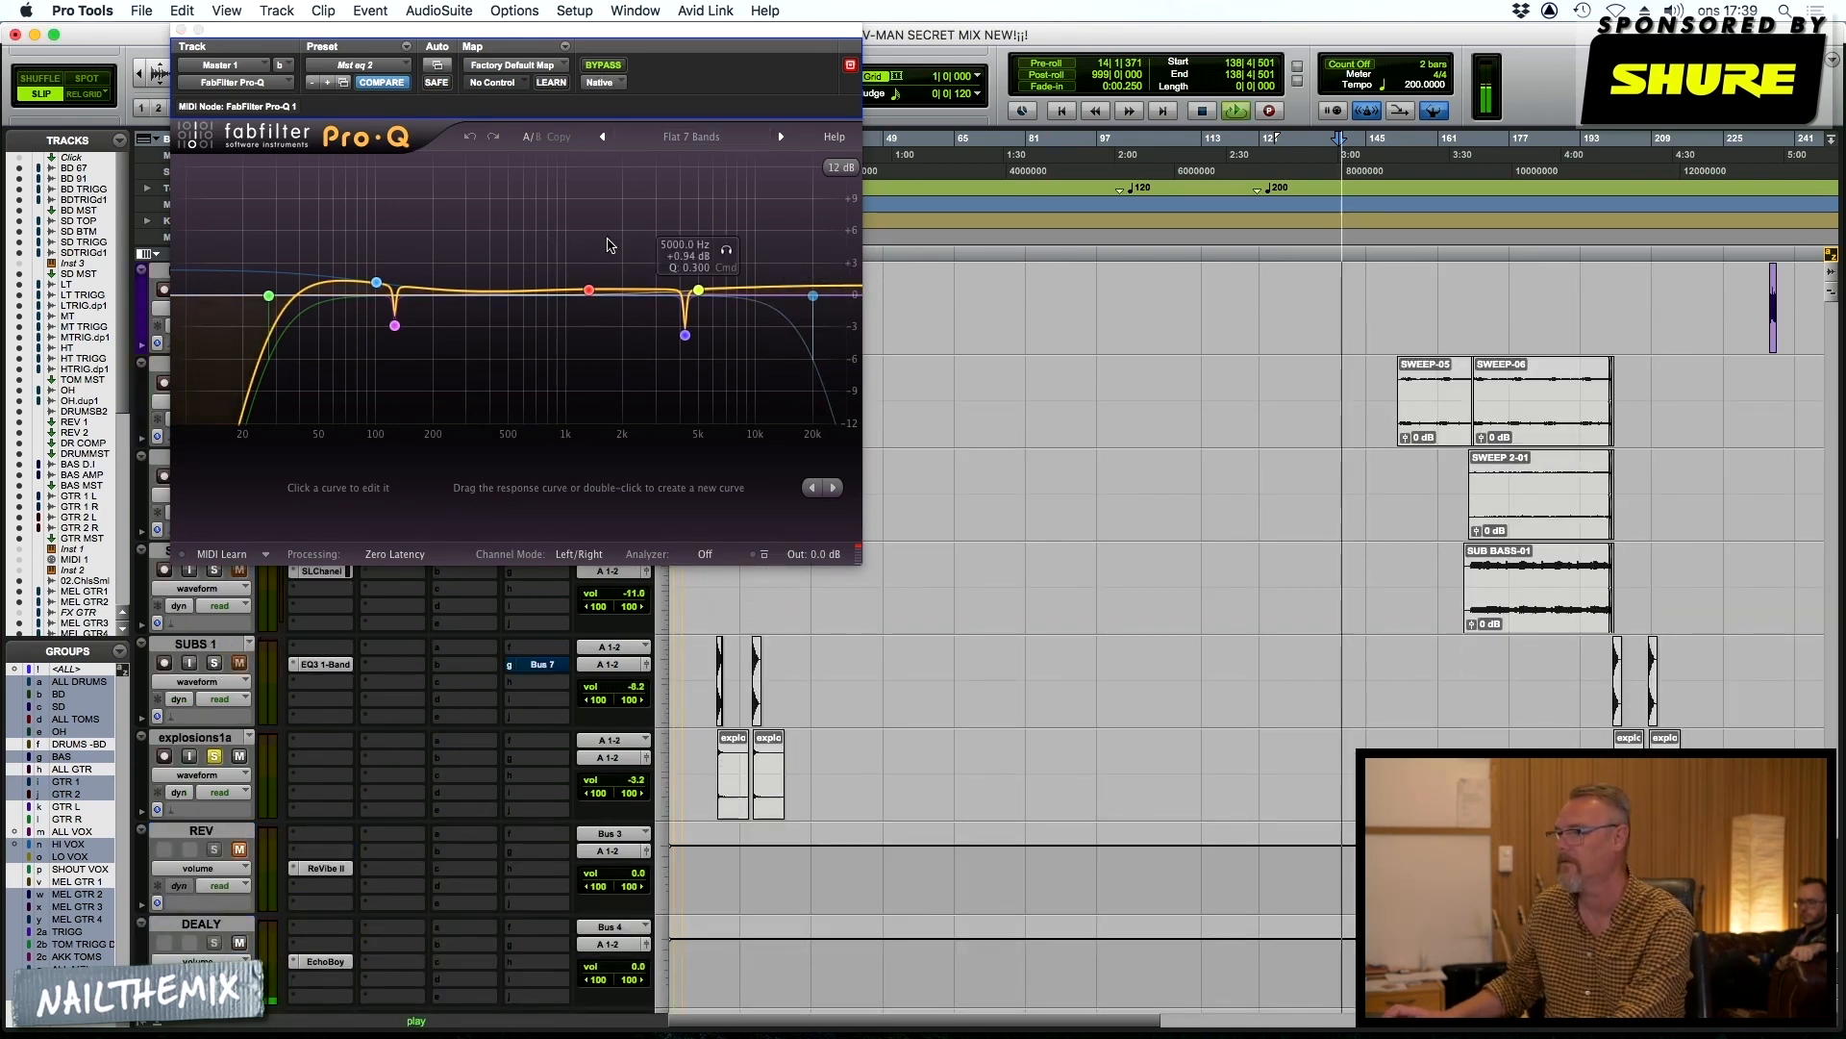
{"action": "key", "text": "space"}
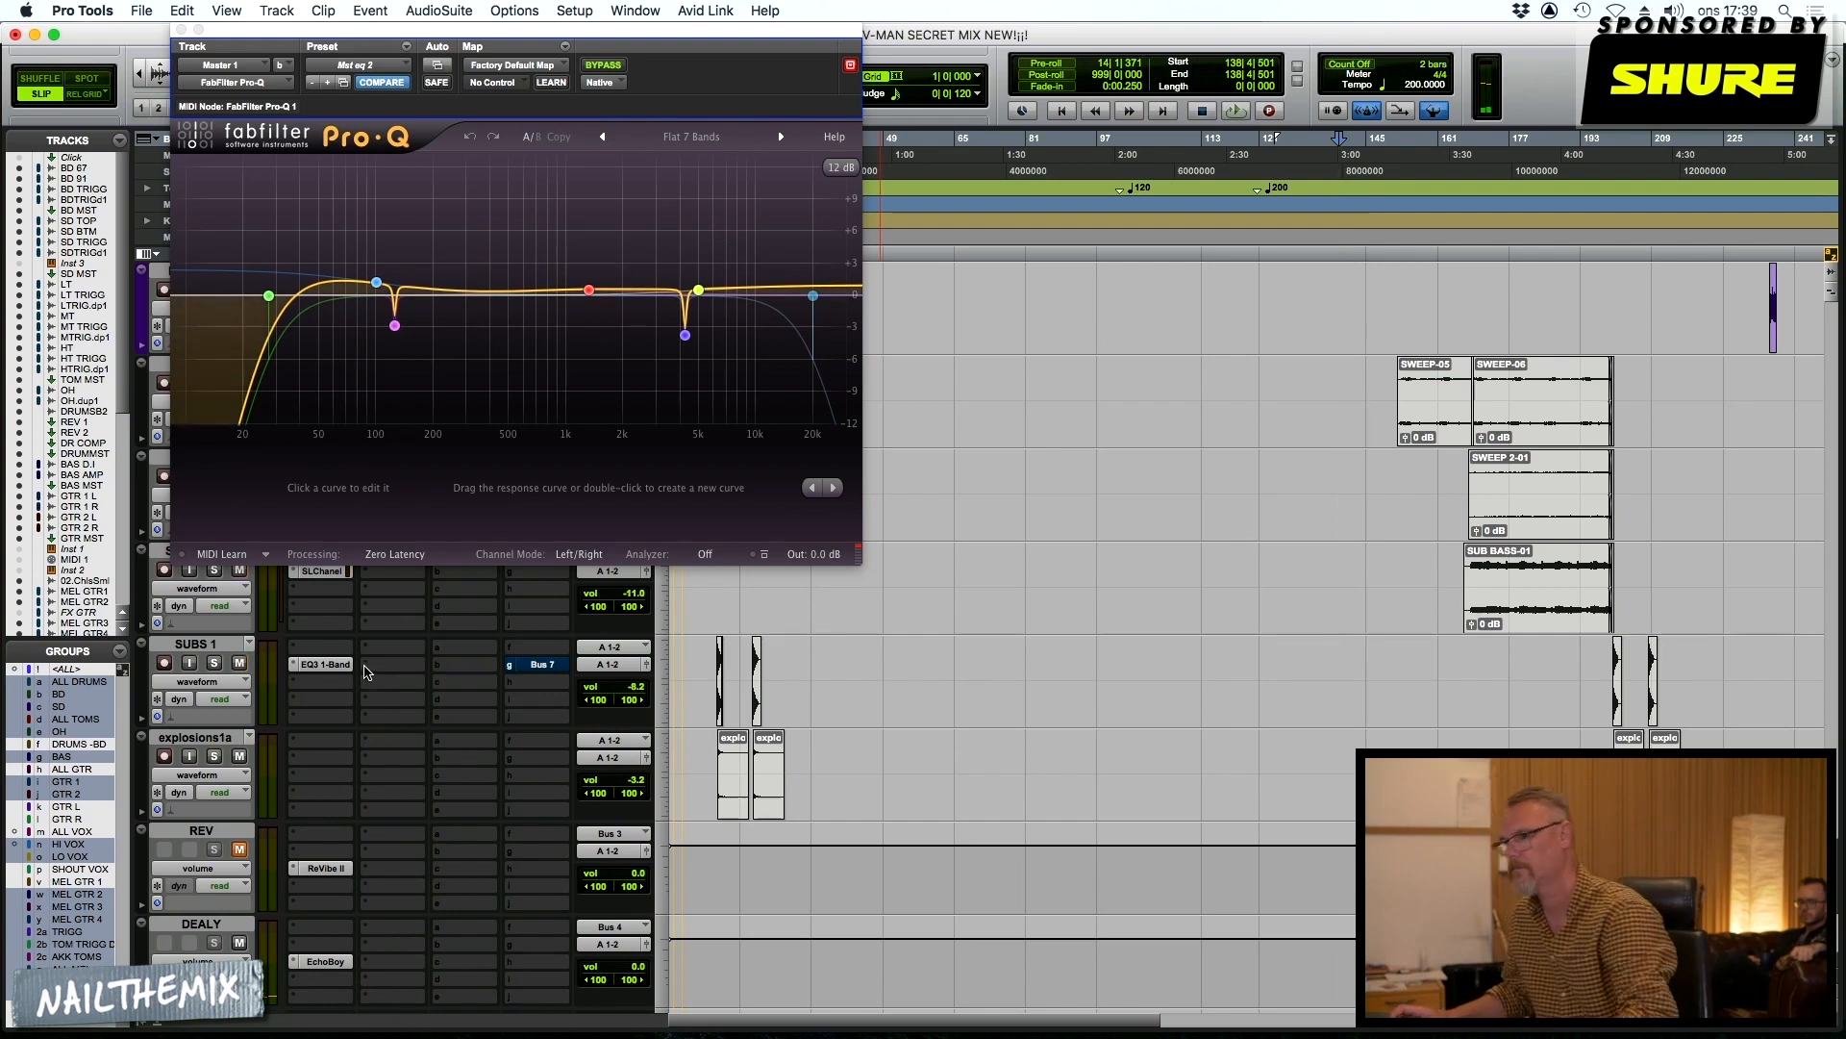
{"action": "key", "text": "space"}
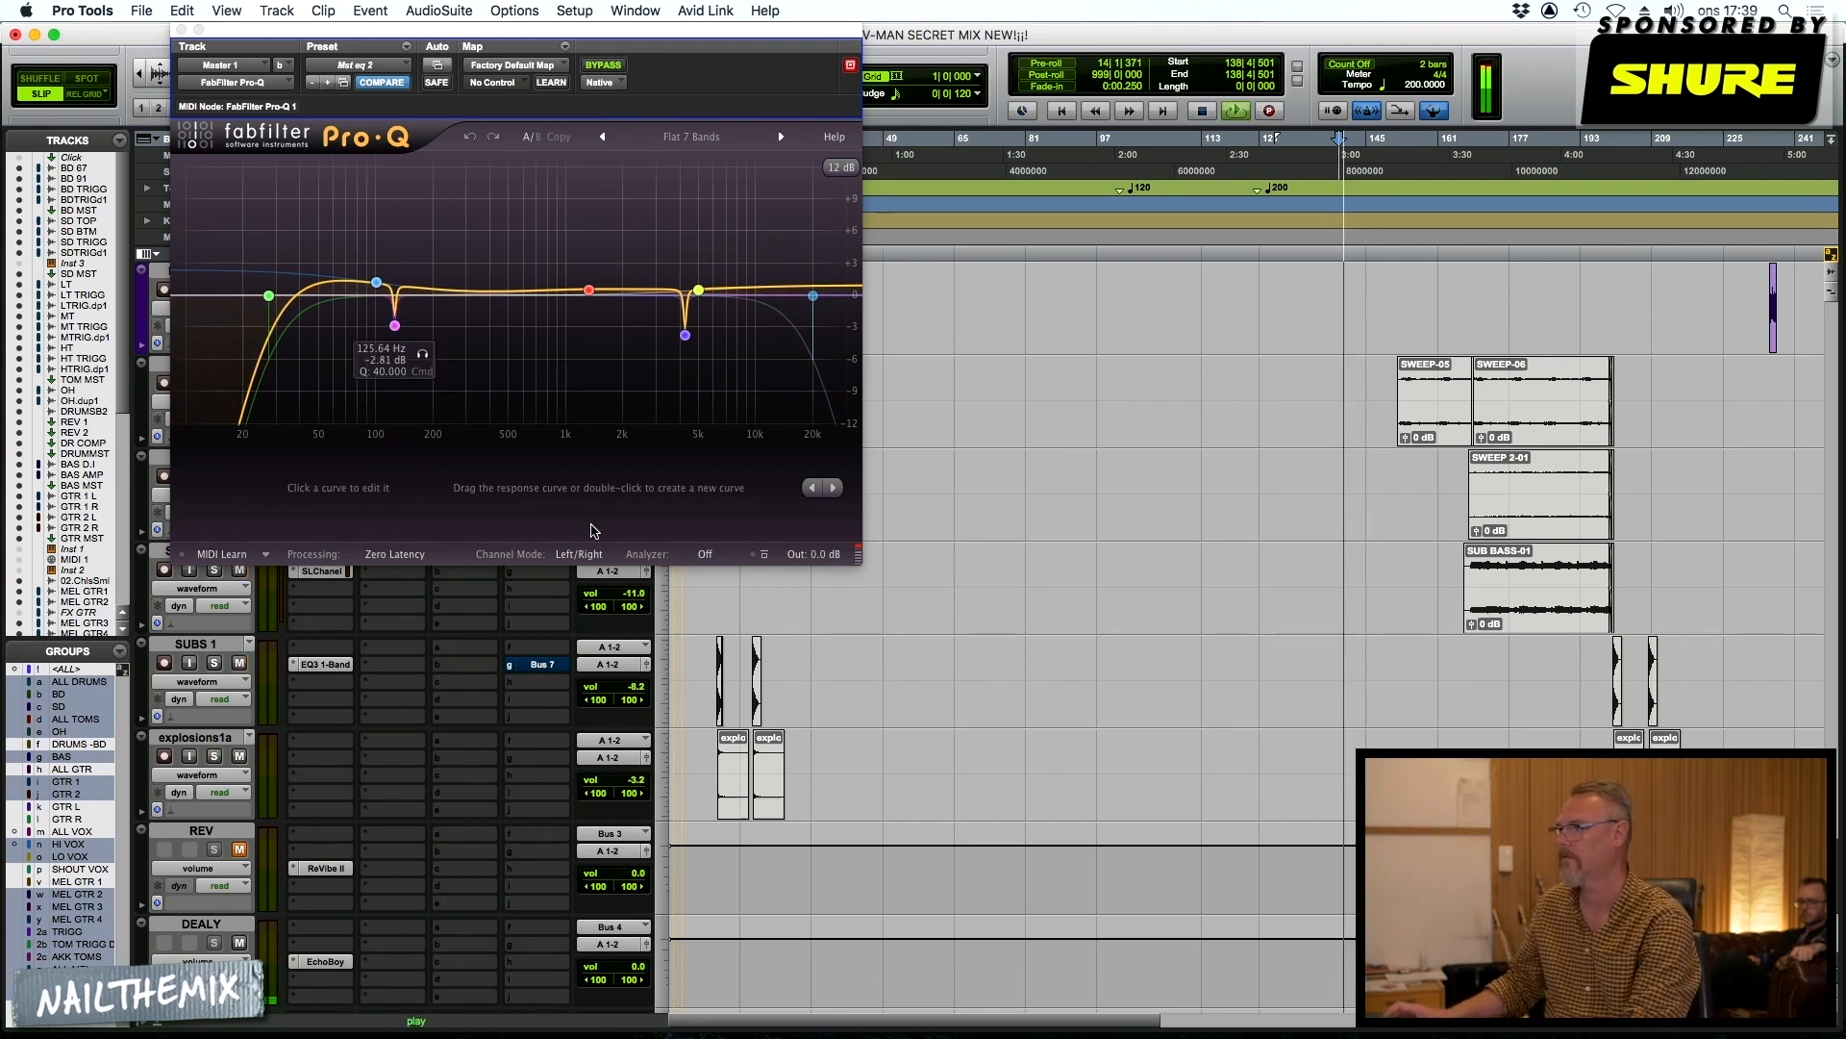
{"action": "left_click", "coordinate": [1238, 498]}
{"action": "key", "text": "space"}
{"action": "key", "text": "space"}
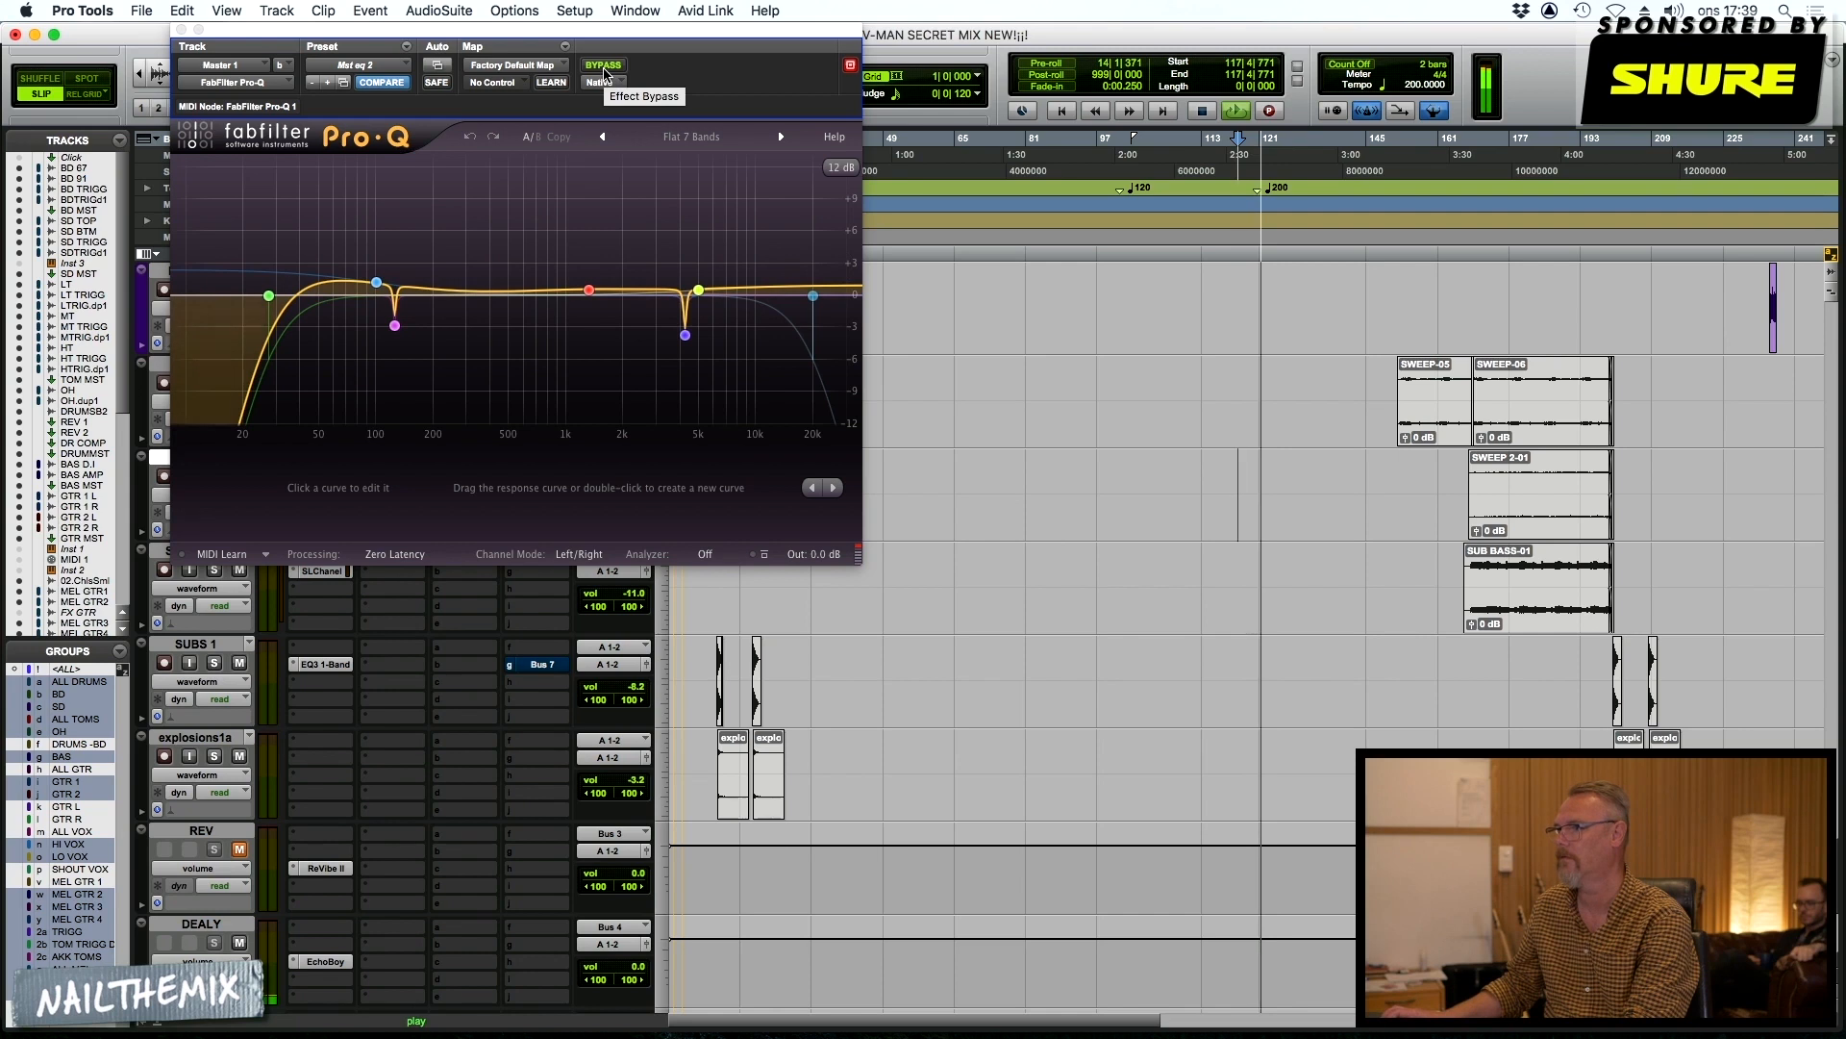
Compare the mix with Pro-Q bypassed and active, stop playback and inspect the narrow cut just below 5 kHz
{"action": "left_click", "coordinate": [604, 68]}
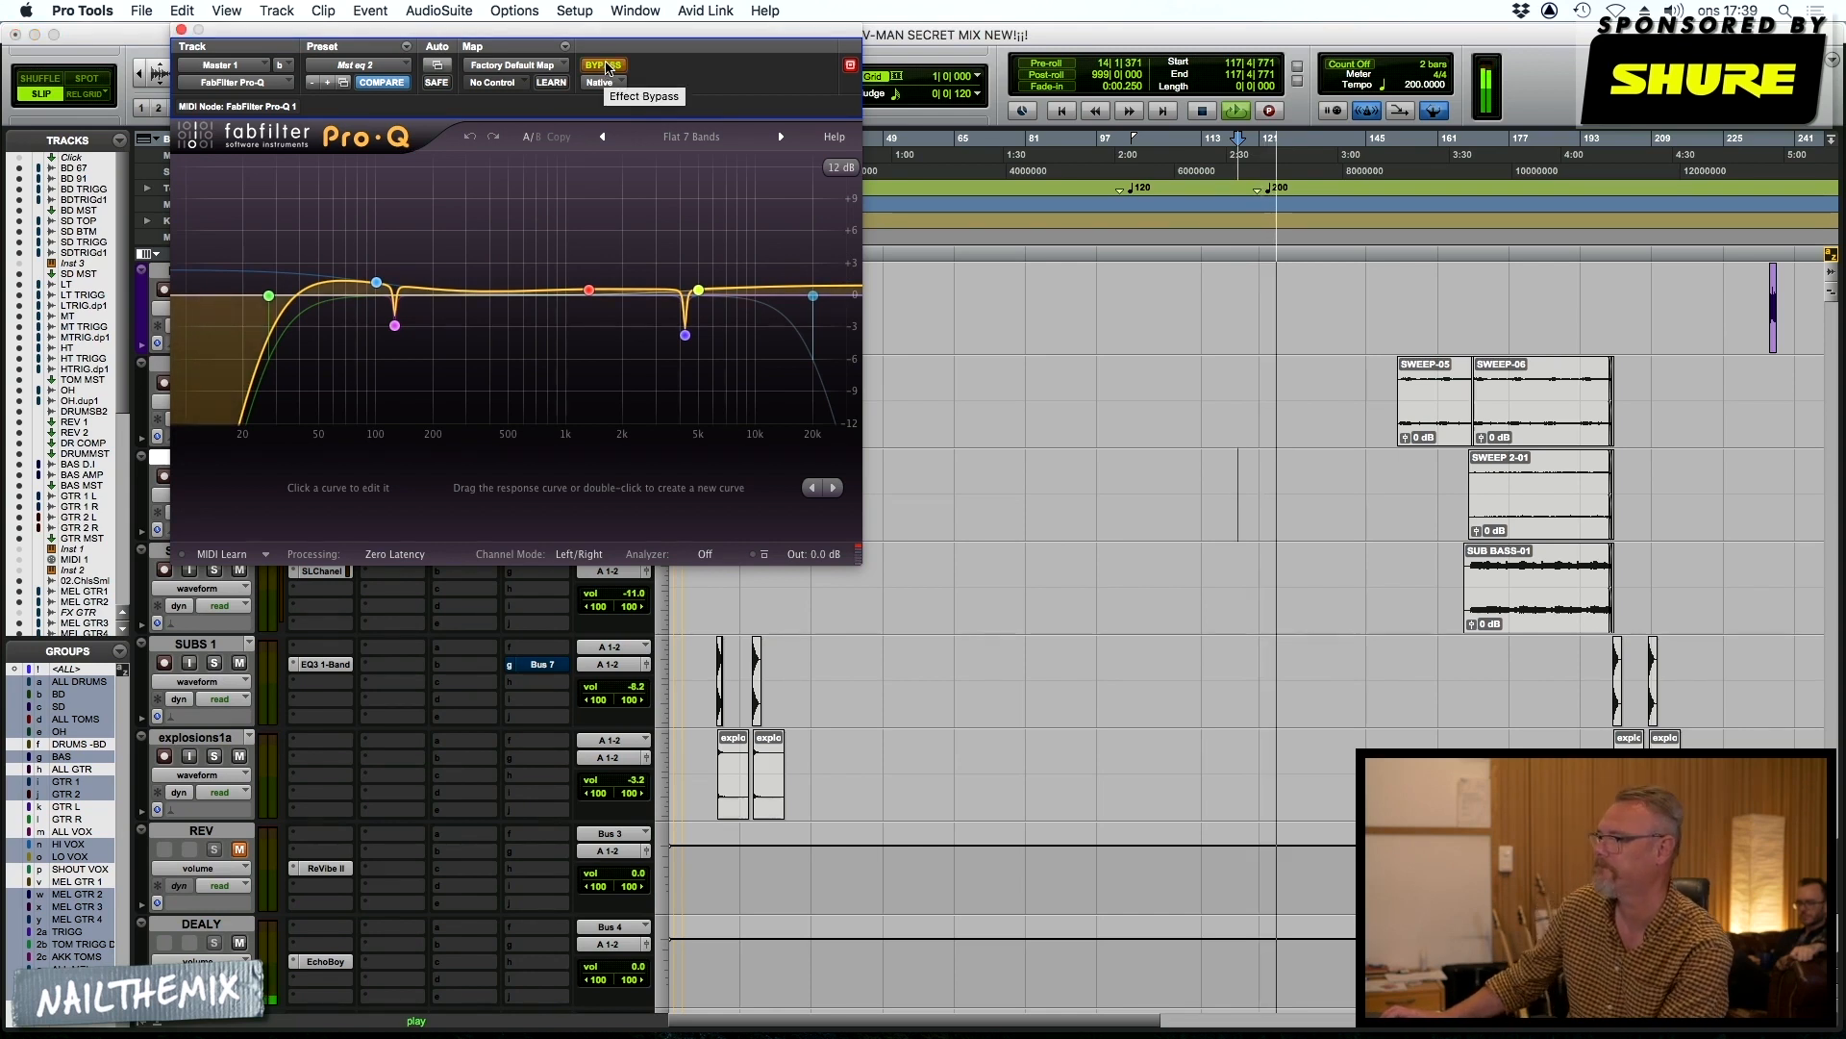
{"action": "left_click", "coordinate": [605, 67]}
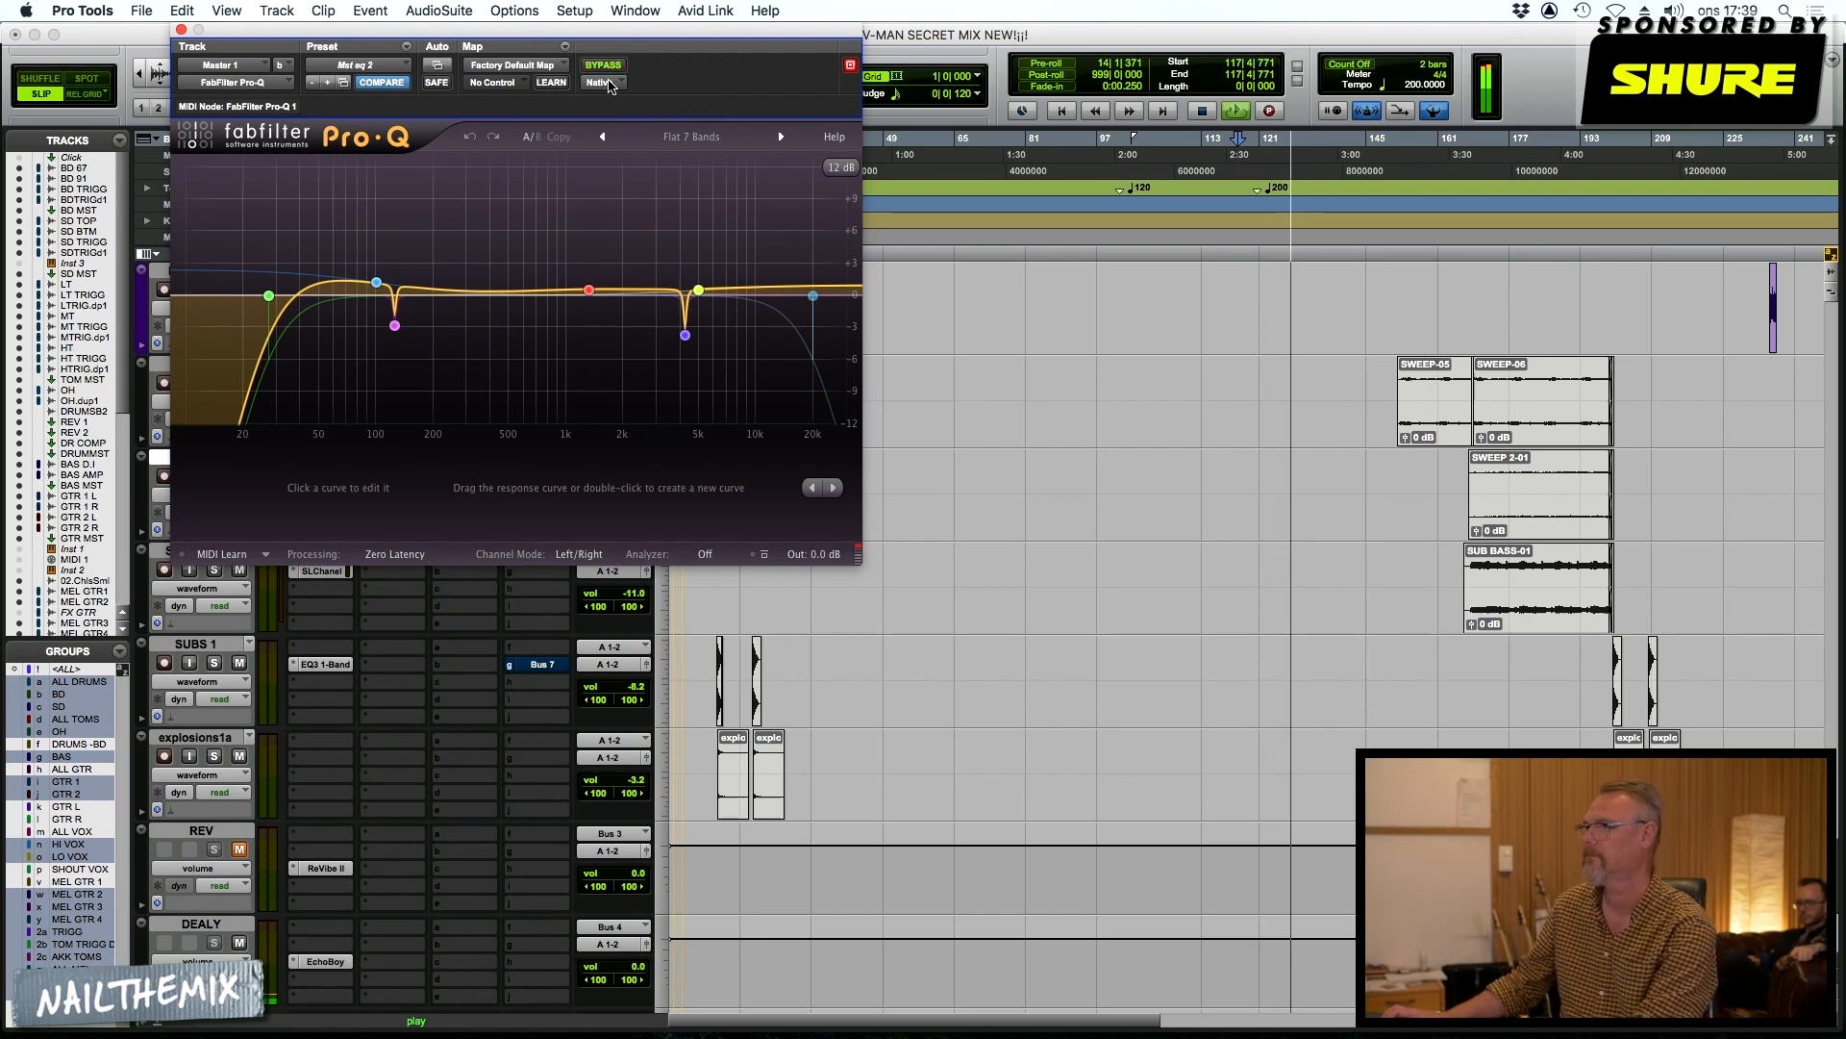
{"action": "key", "text": "space"}
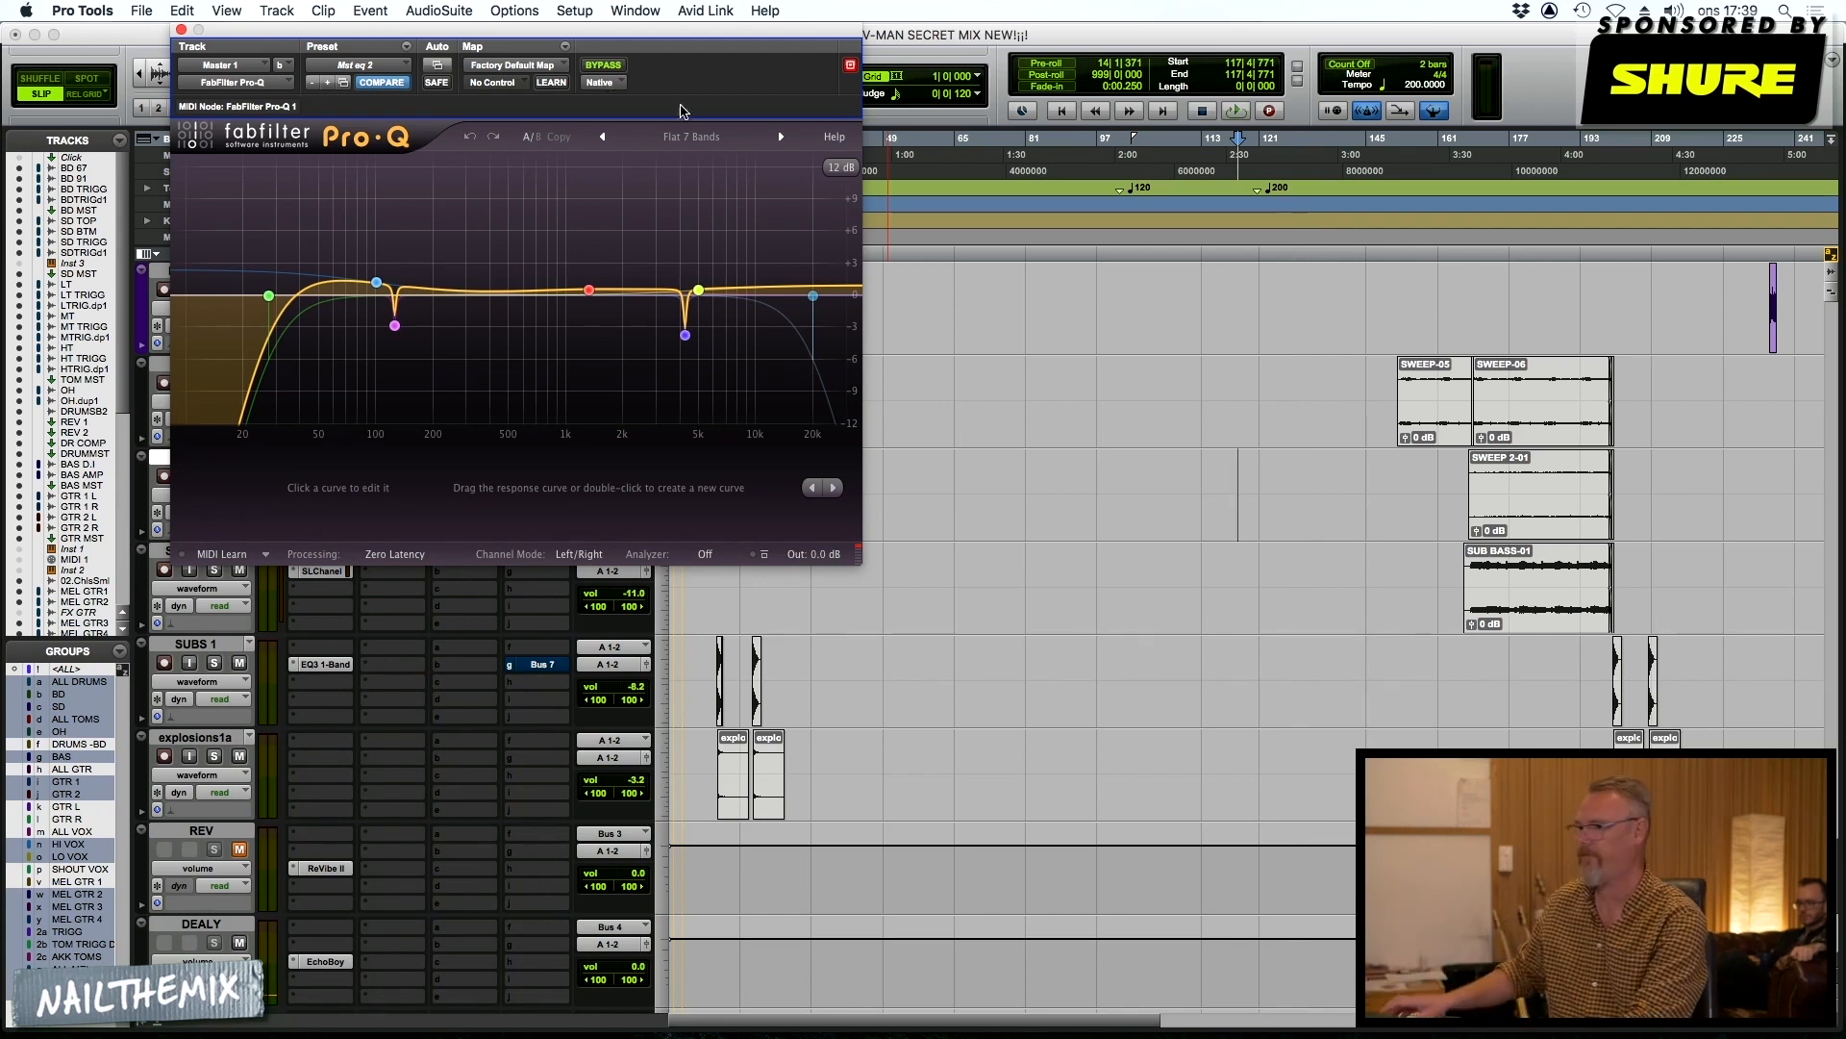
{"action": "mouse_move", "coordinate": [687, 340]}
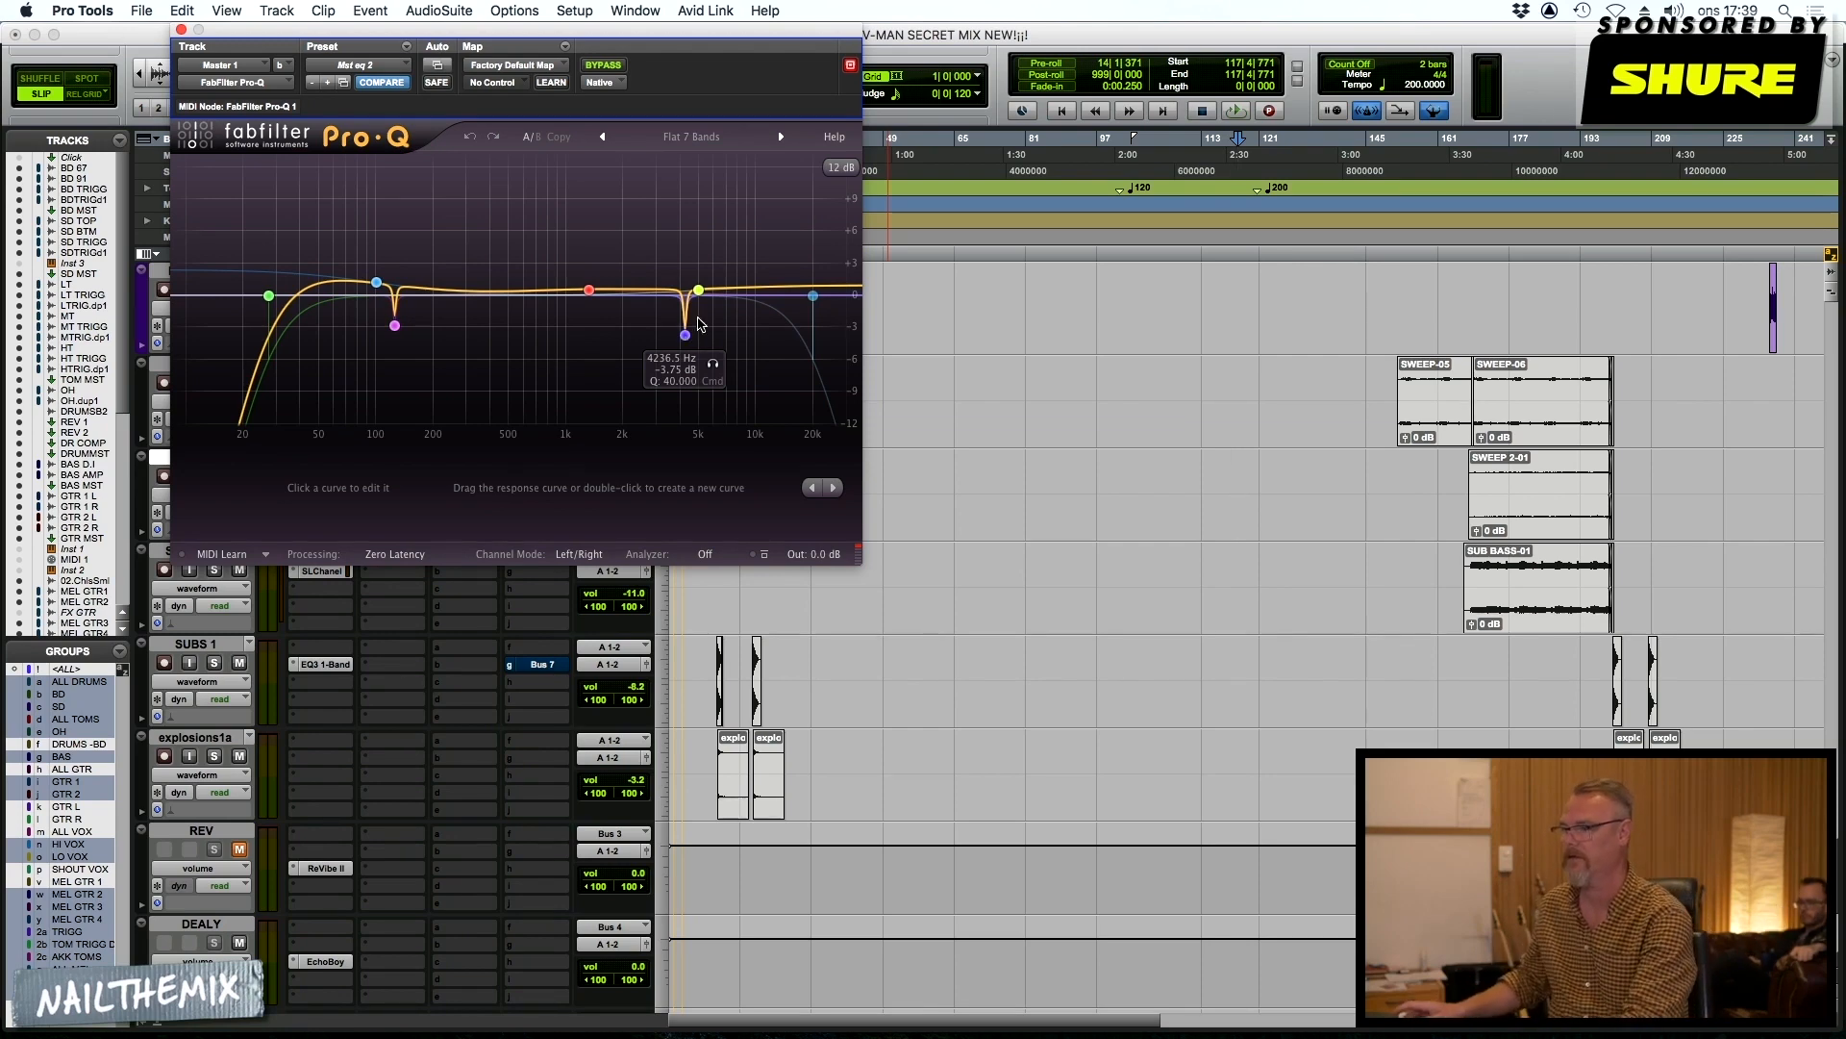
Open the Pro-MB insert on Master 1 and play the mix to observe its three-band compression
{"action": "scroll", "coordinate": [564, 820], "scroll_direction": "down", "scroll_amount": 5}
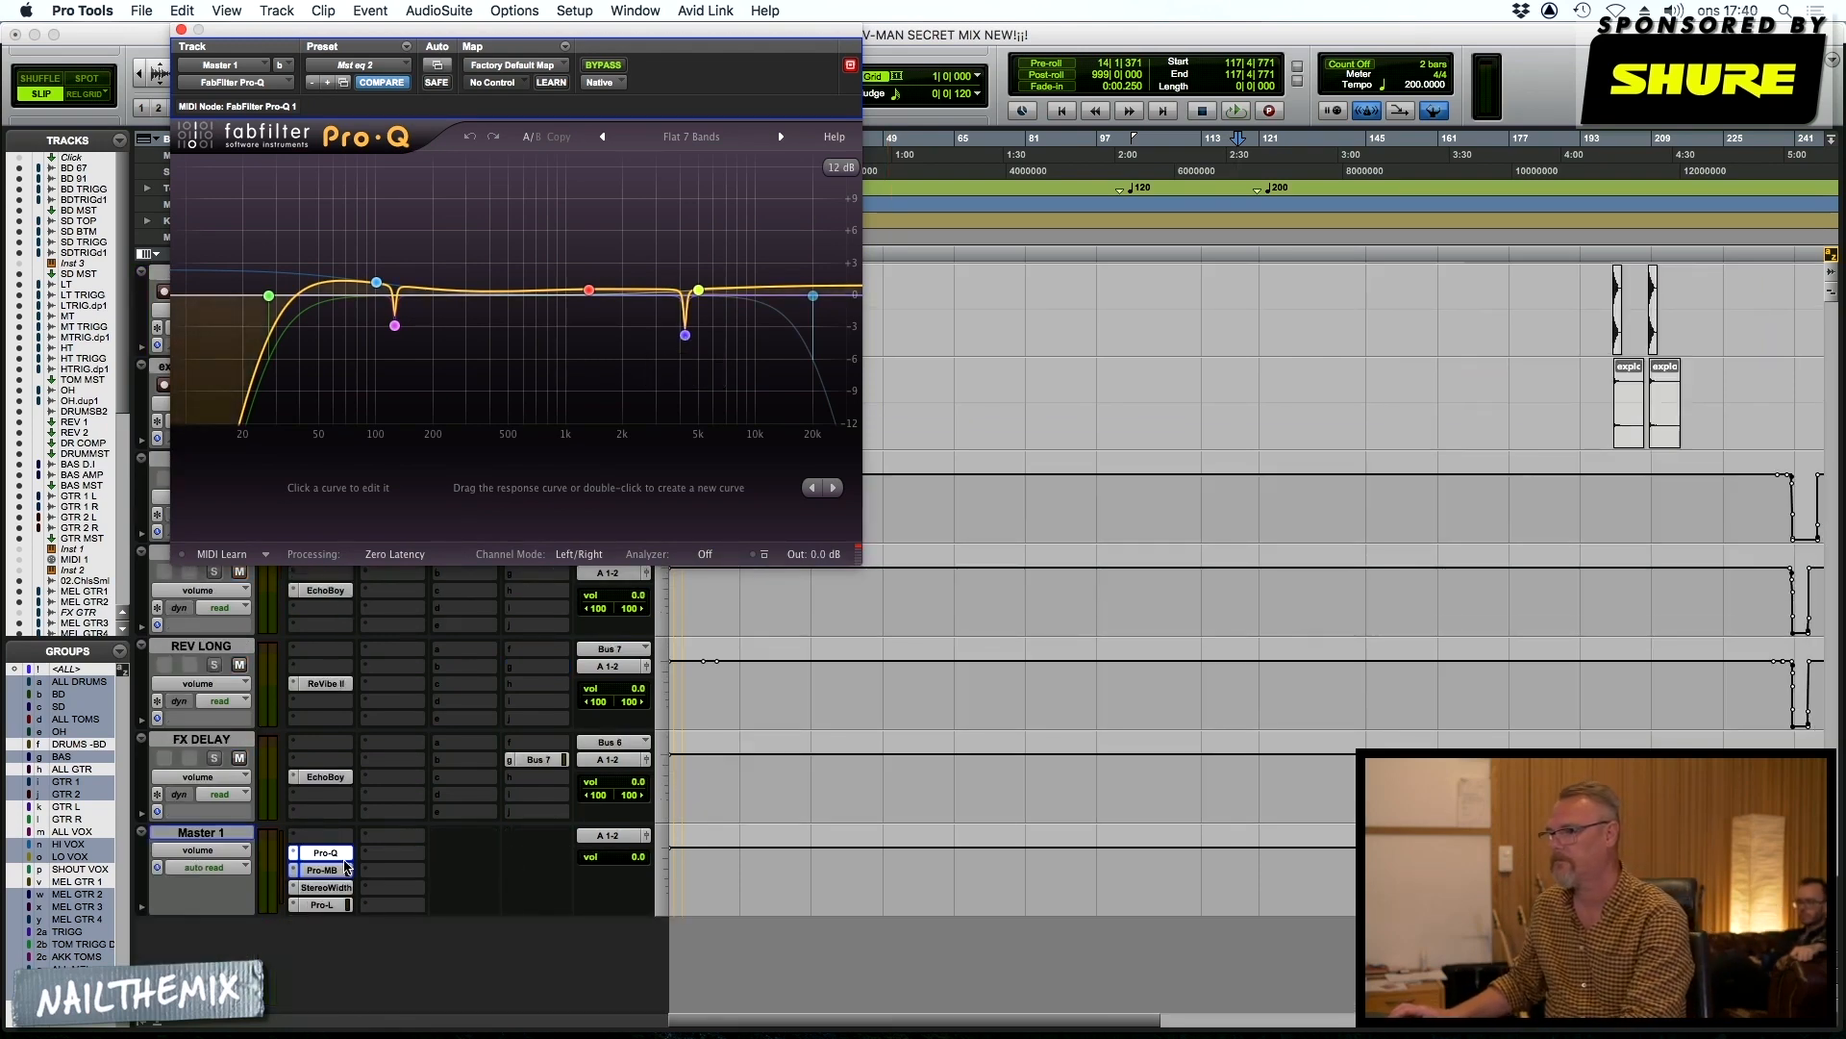
{"action": "left_click", "coordinate": [321, 871]}
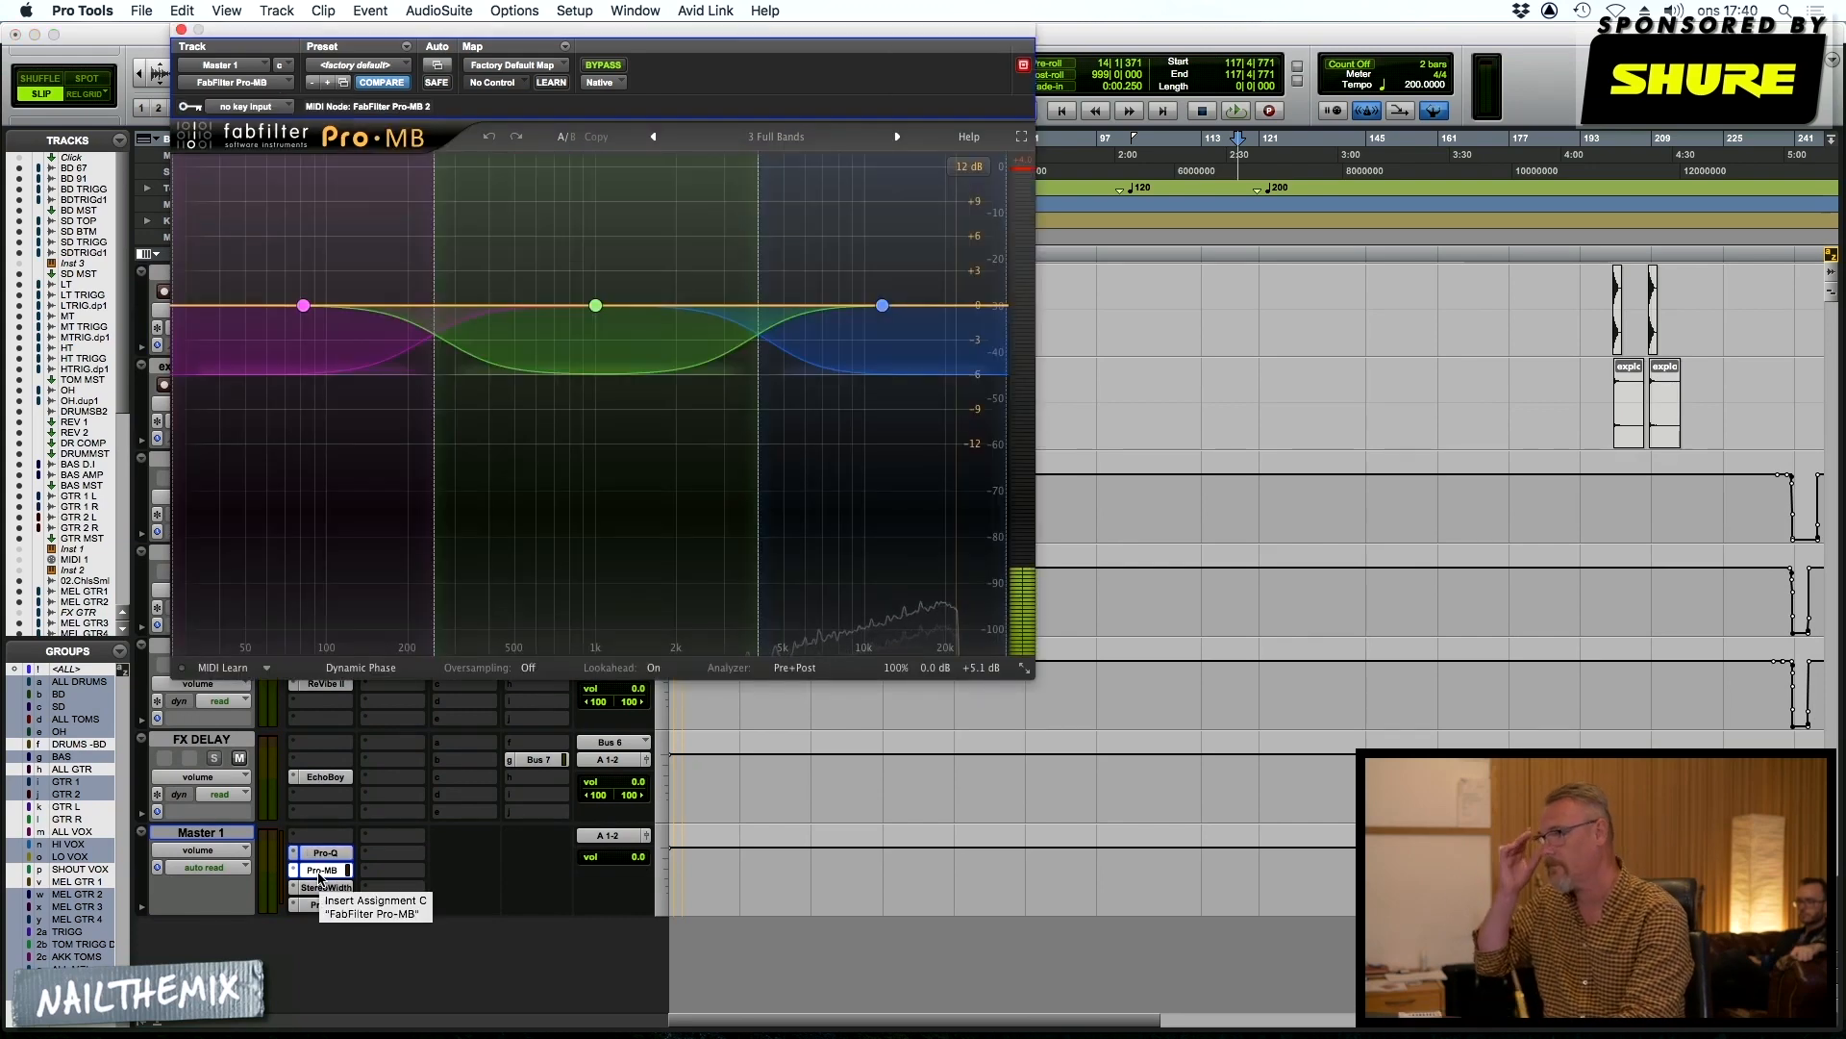
{"action": "key", "text": "space"}
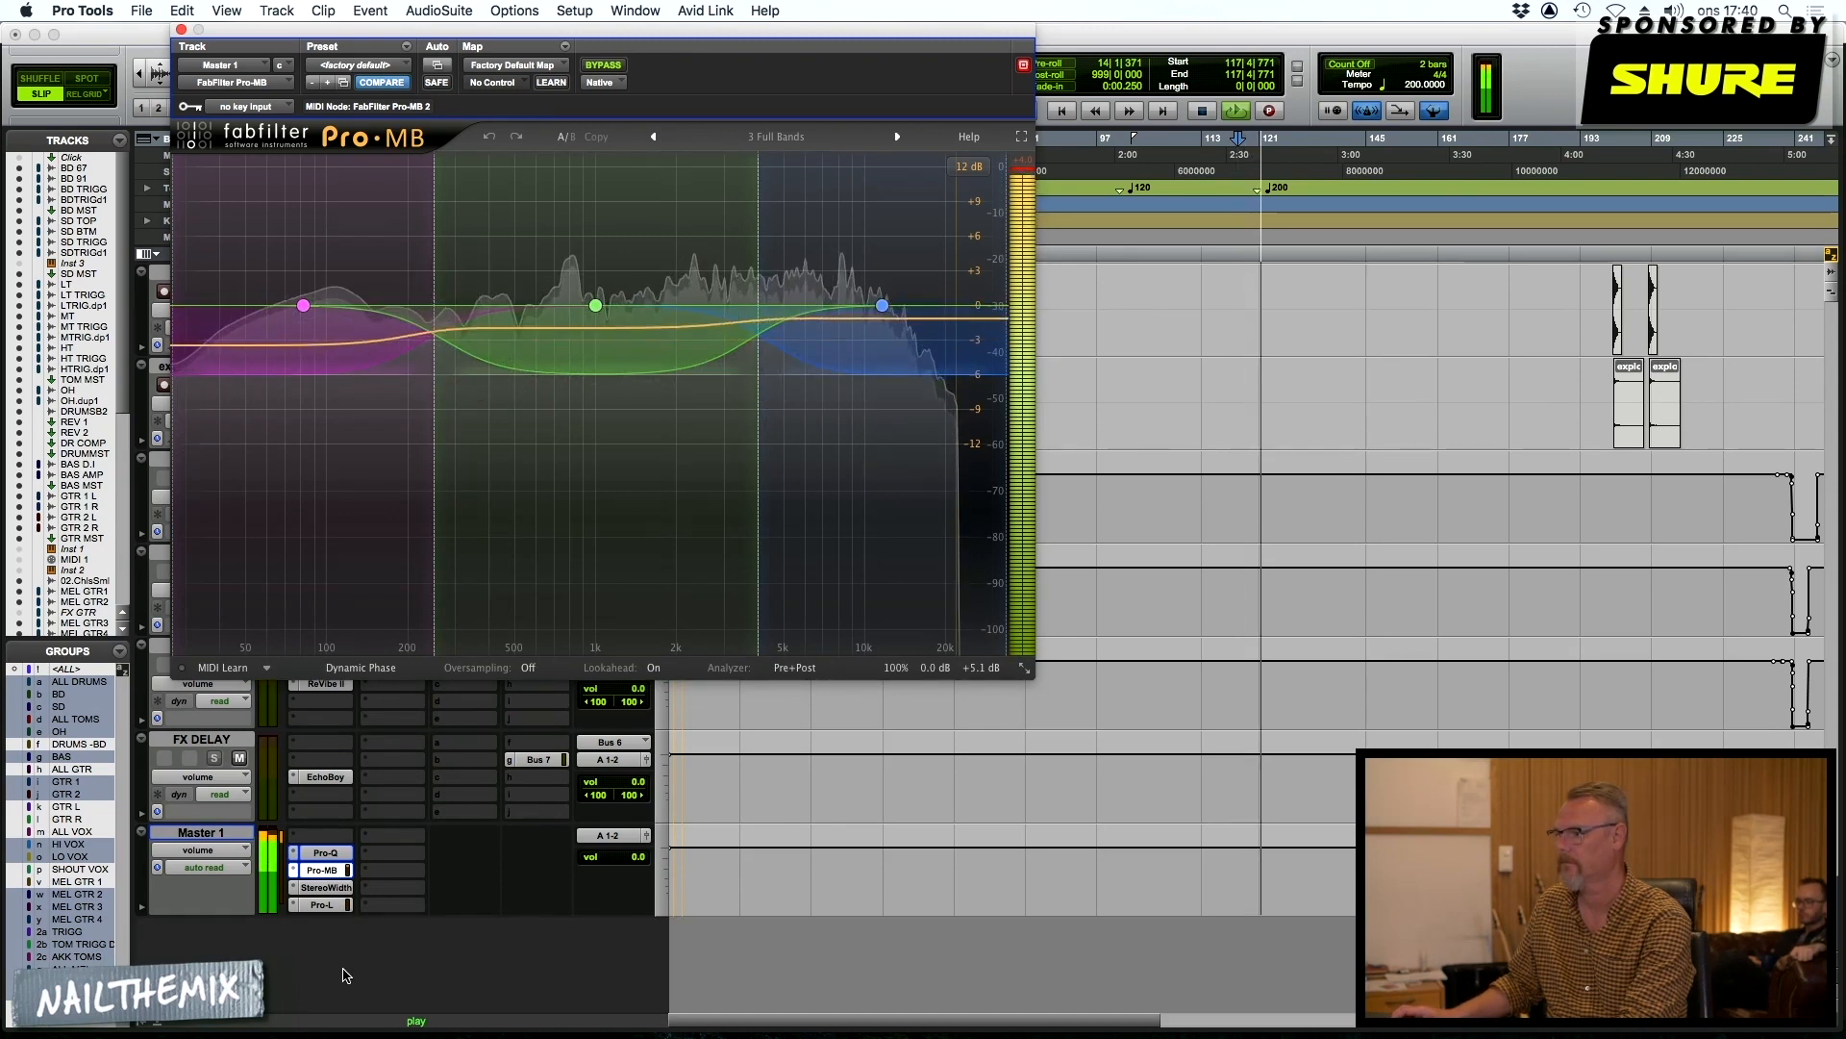
Open the AIR Stereo Width insert on Master 1 and compare the playing mix with it bypassed and active
{"action": "left_click", "coordinate": [321, 889]}
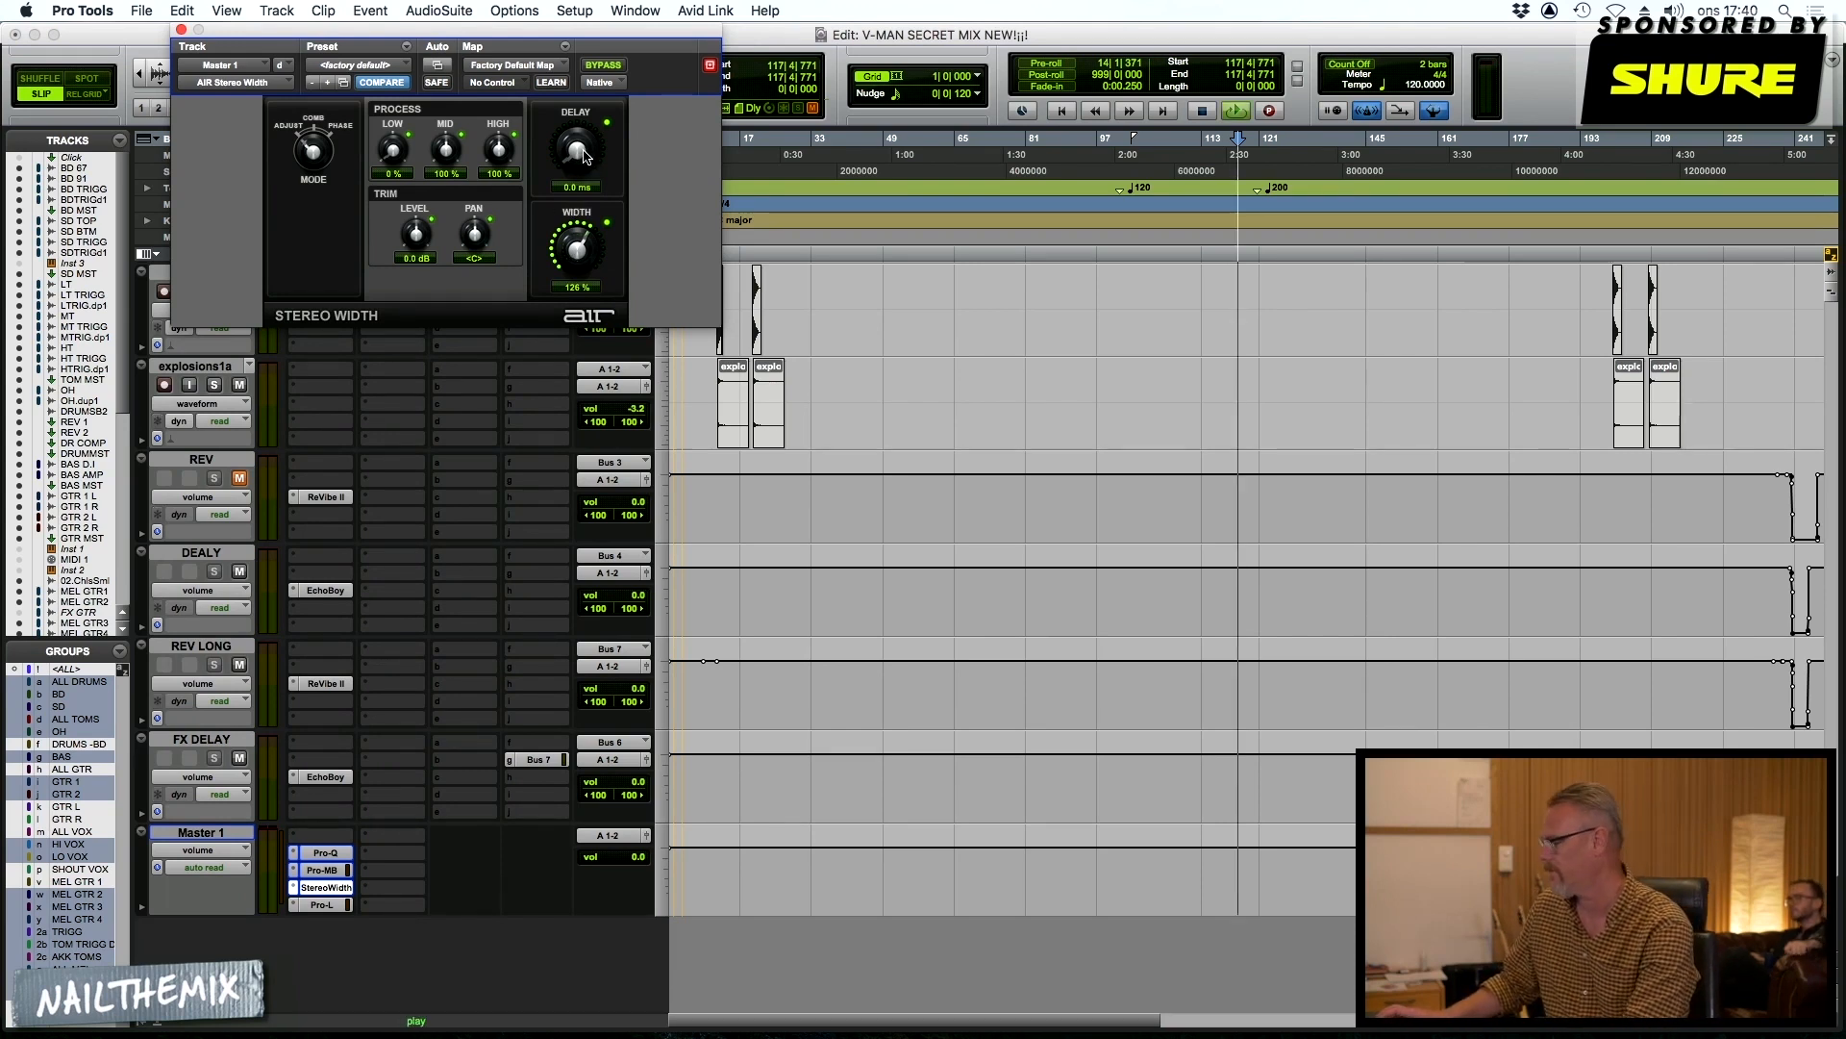
{"action": "key", "text": "space"}
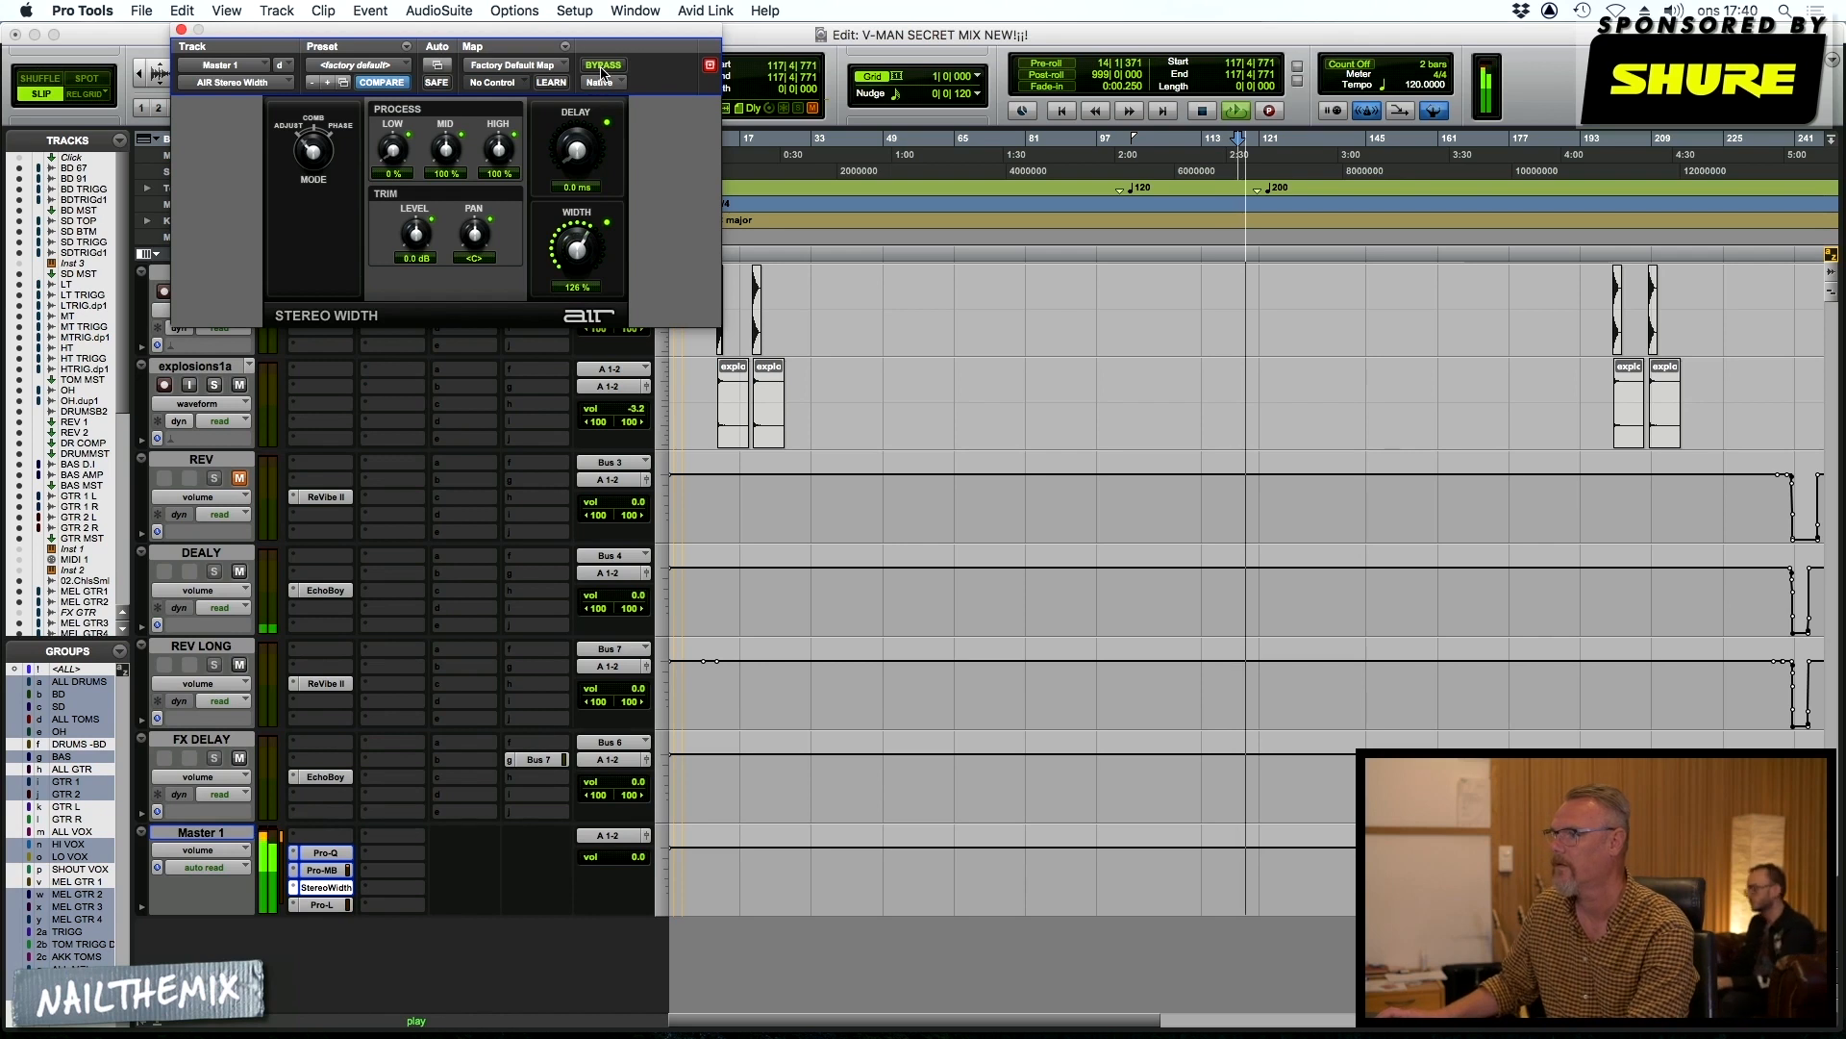
{"action": "left_click", "coordinate": [603, 67]}
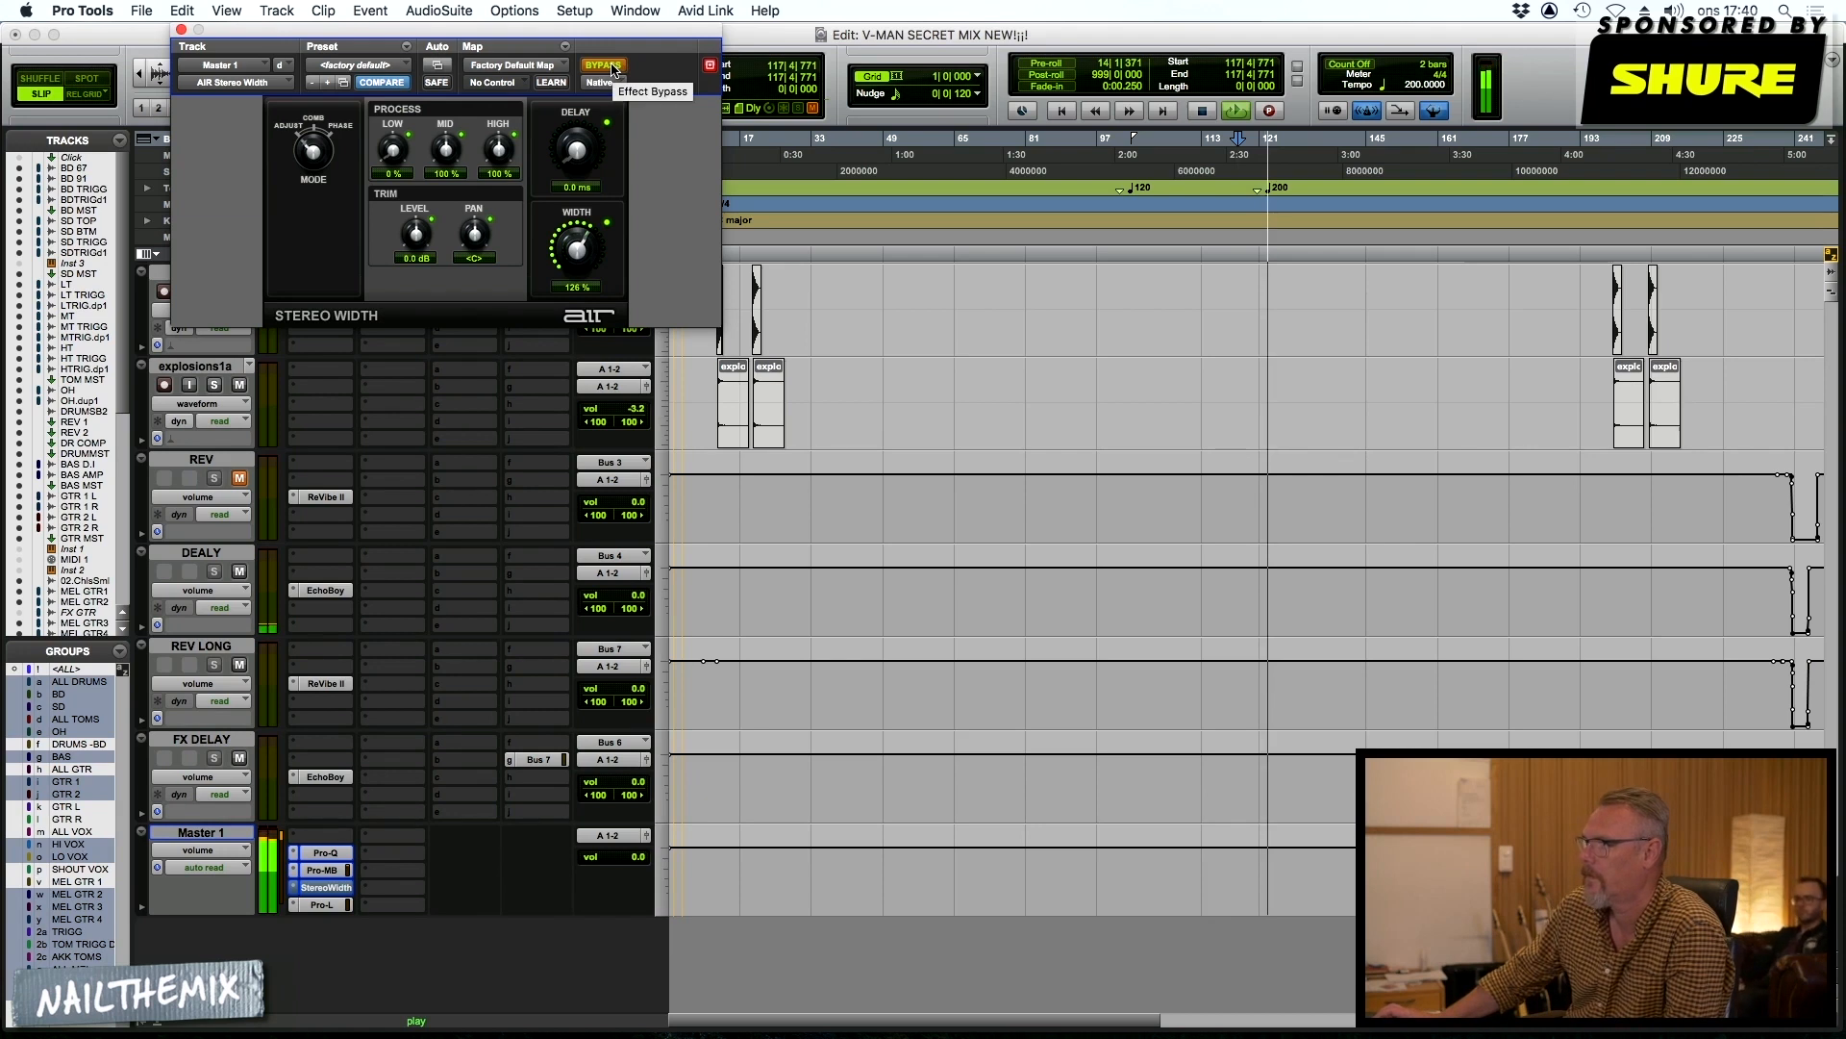
{"action": "left_click", "coordinate": [605, 65]}
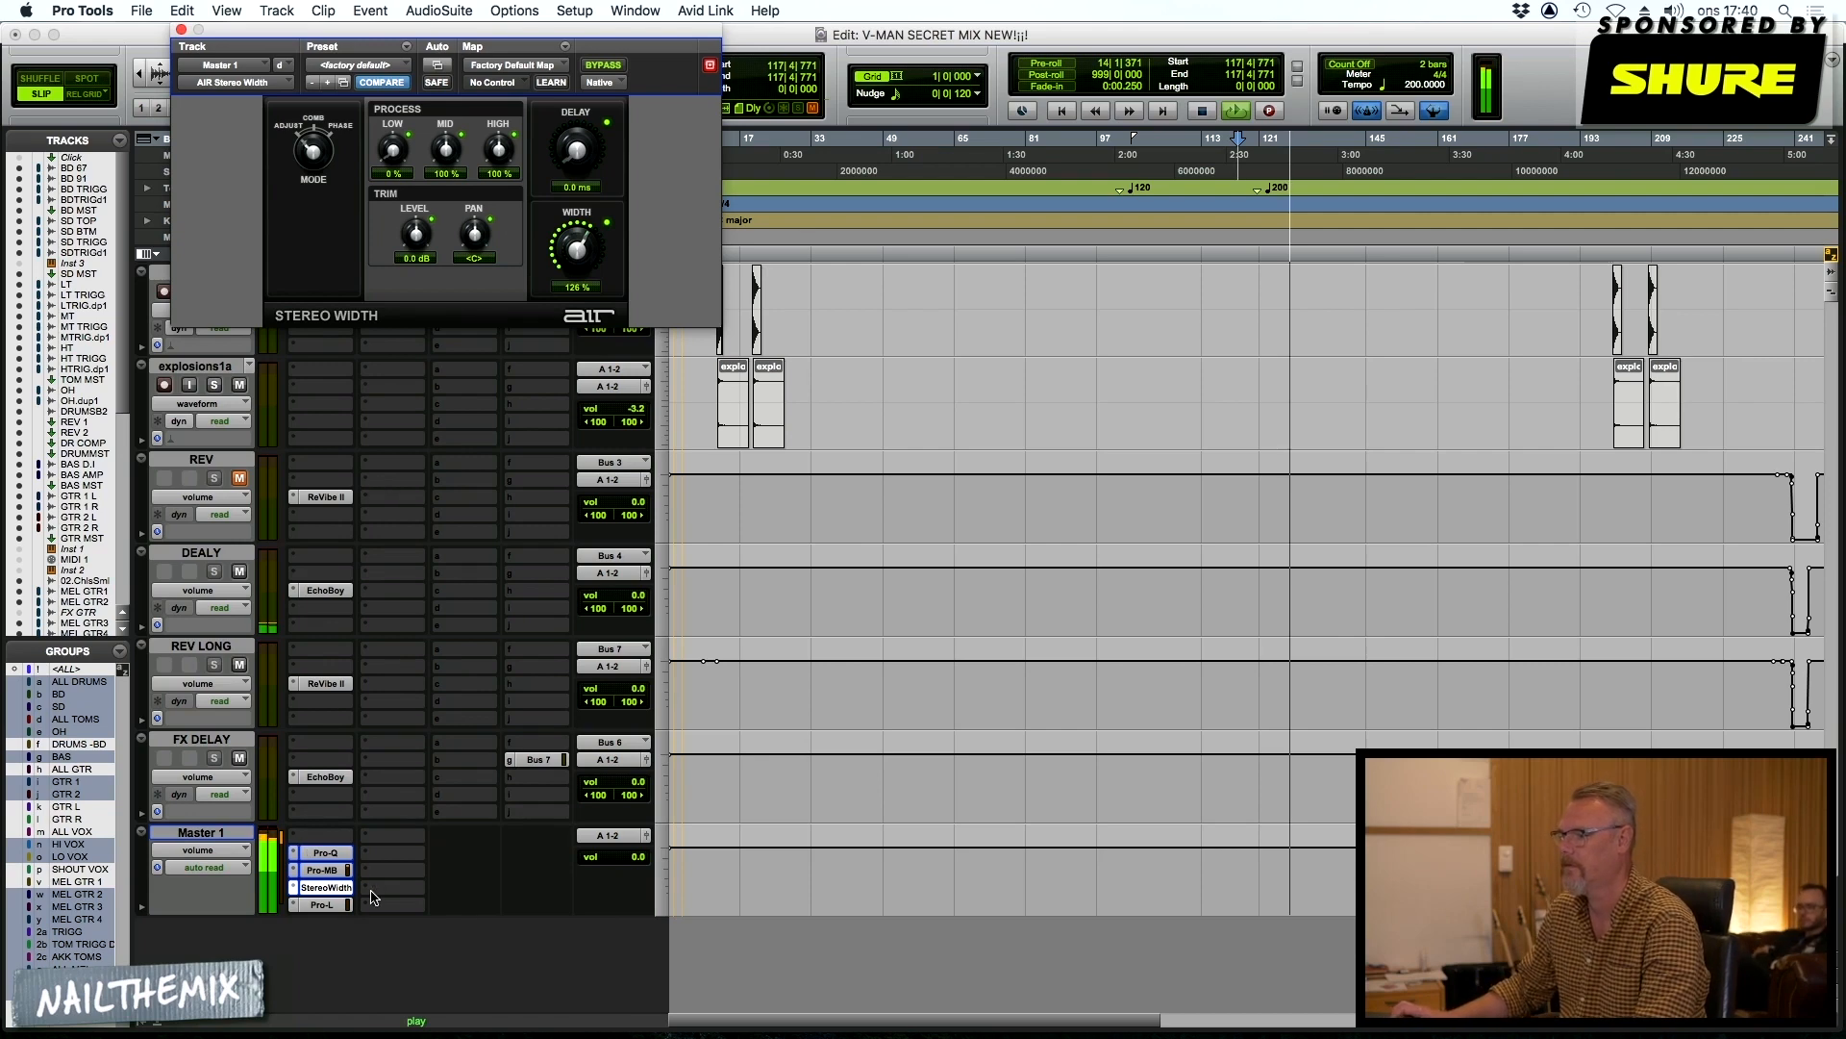
{"action": "key", "text": "space"}
Open the Pro-L limiter on Master 1 and compare the playing mix with it bypassed and active
{"action": "left_click", "coordinate": [321, 905]}
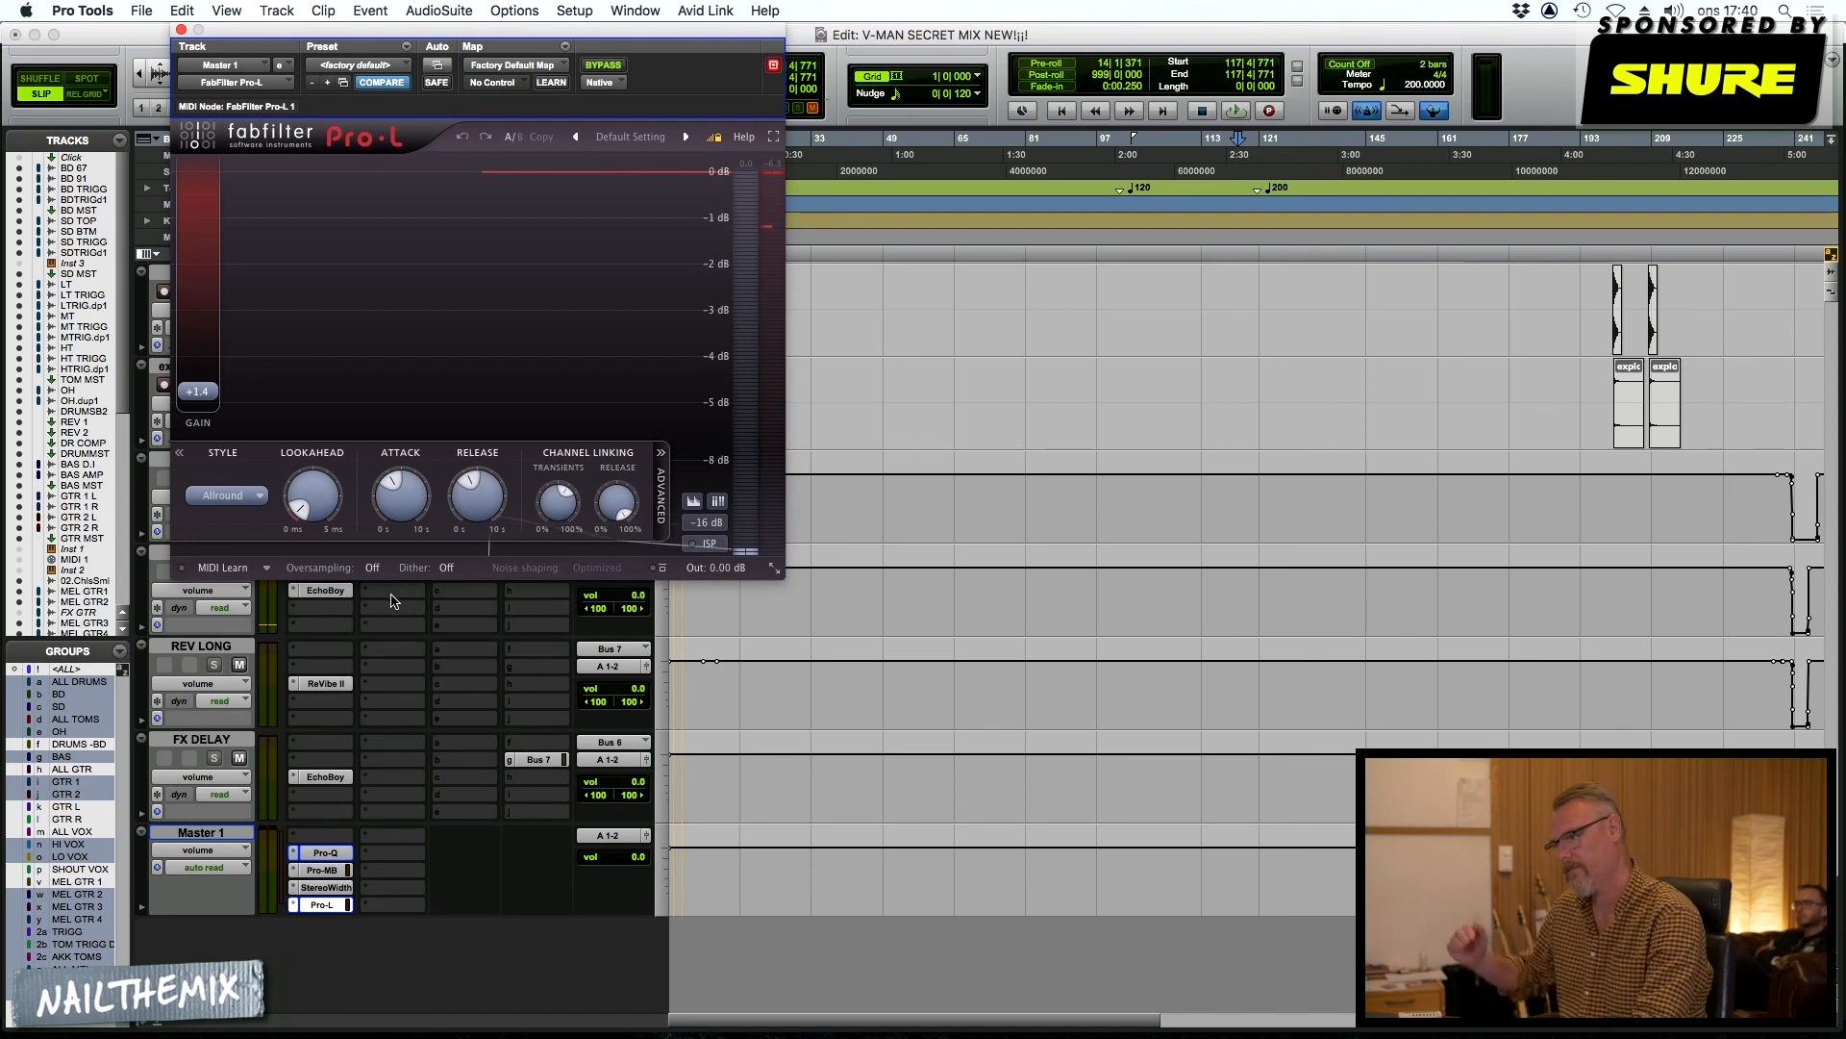
{"action": "key", "text": "space"}
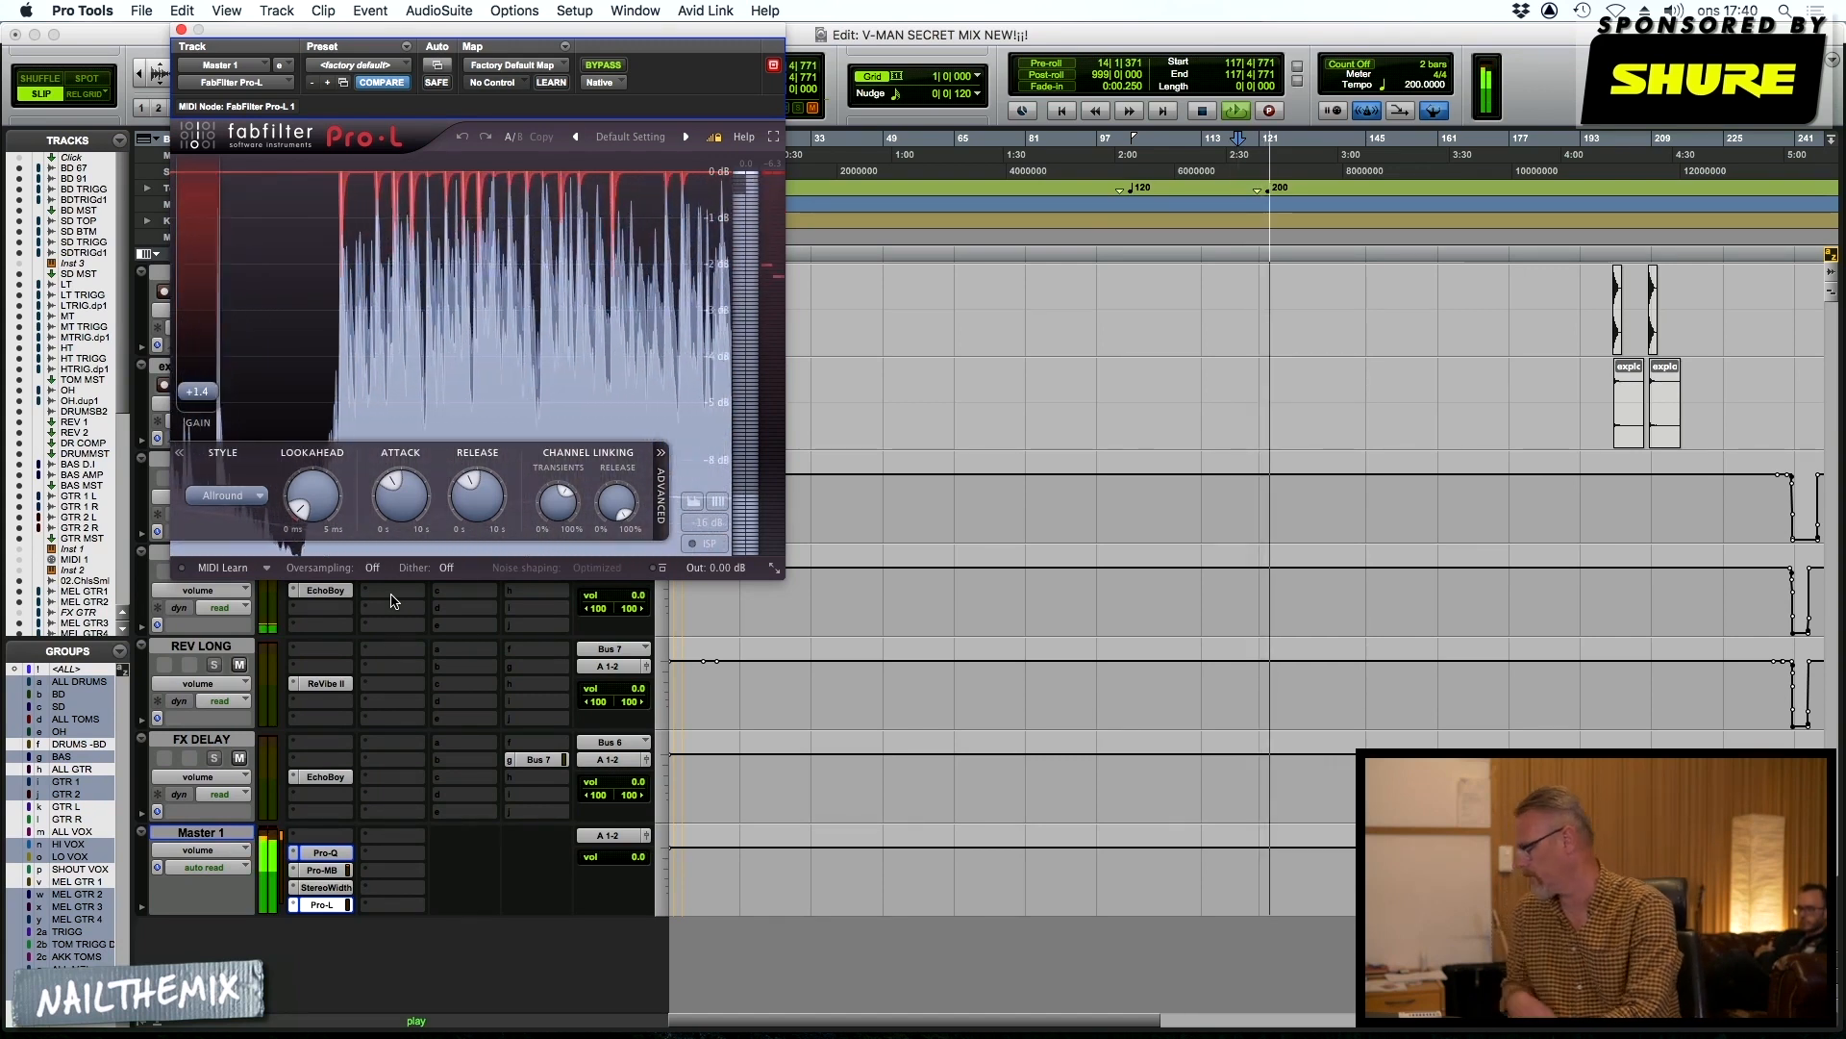
{"action": "left_click", "coordinate": [604, 65]}
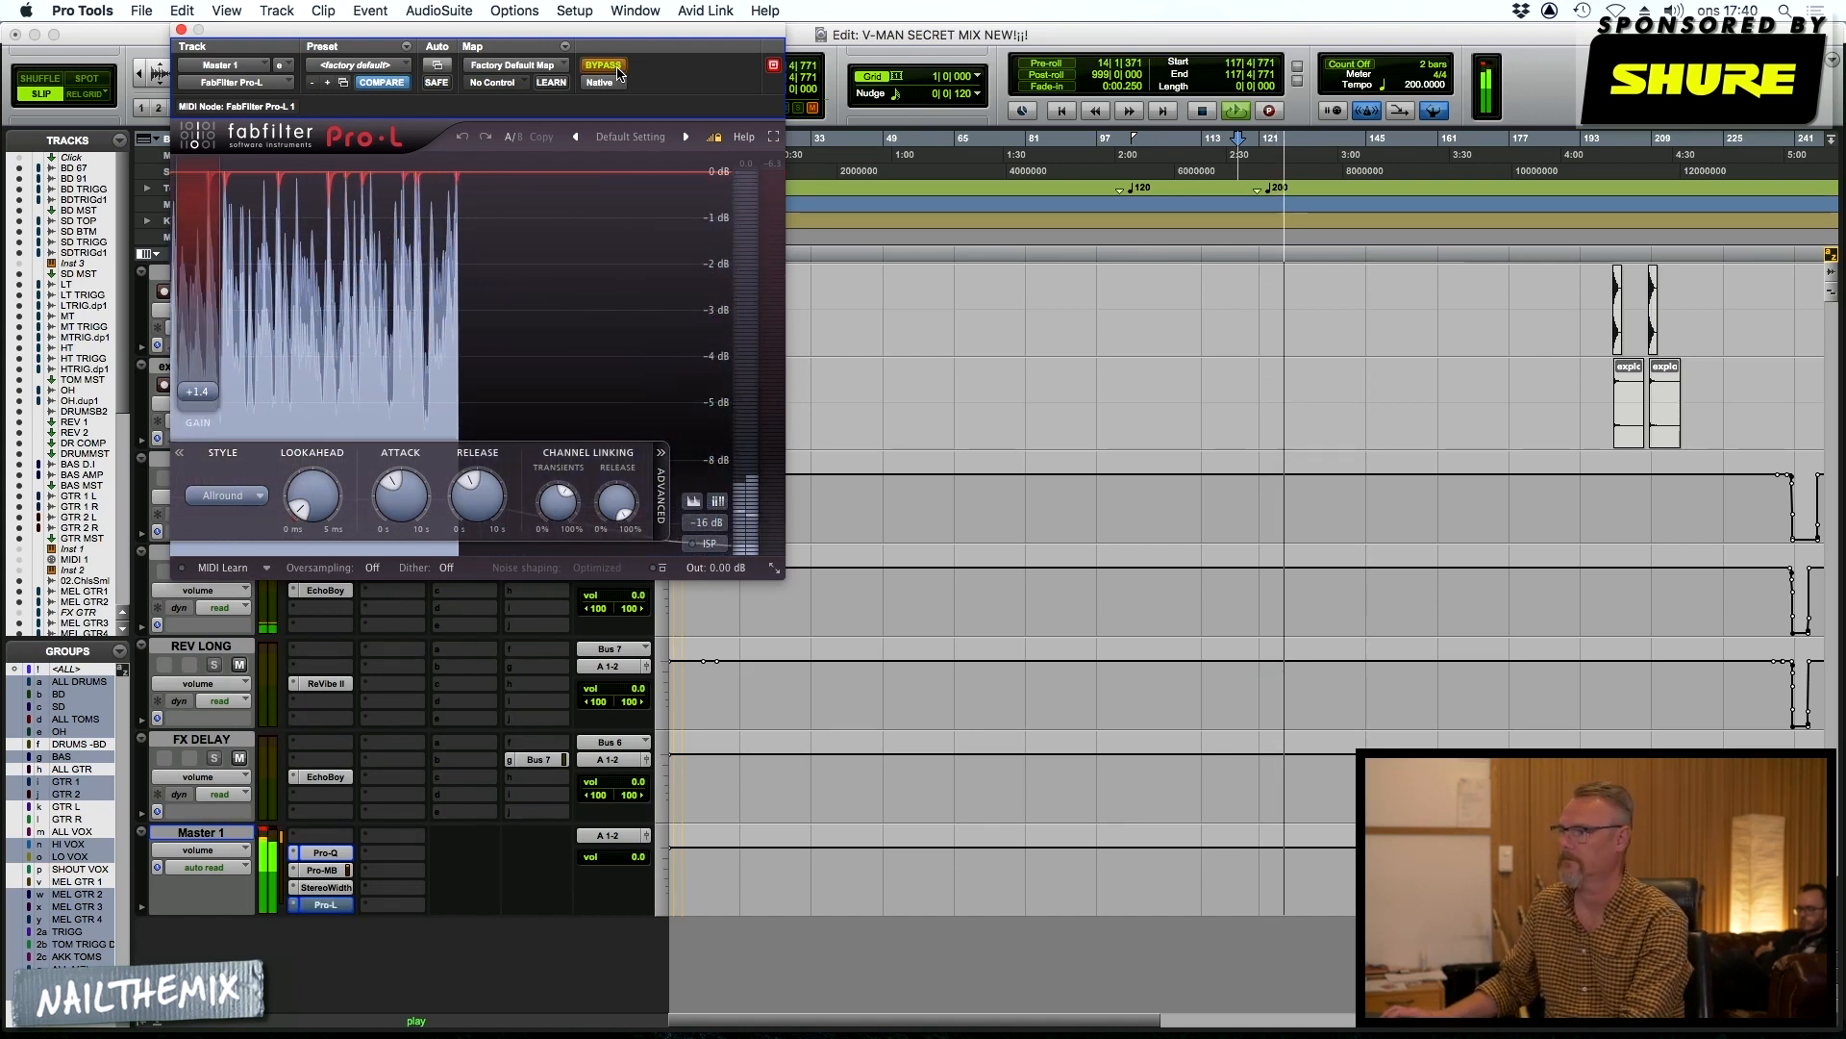
{"action": "left_click", "coordinate": [604, 65]}
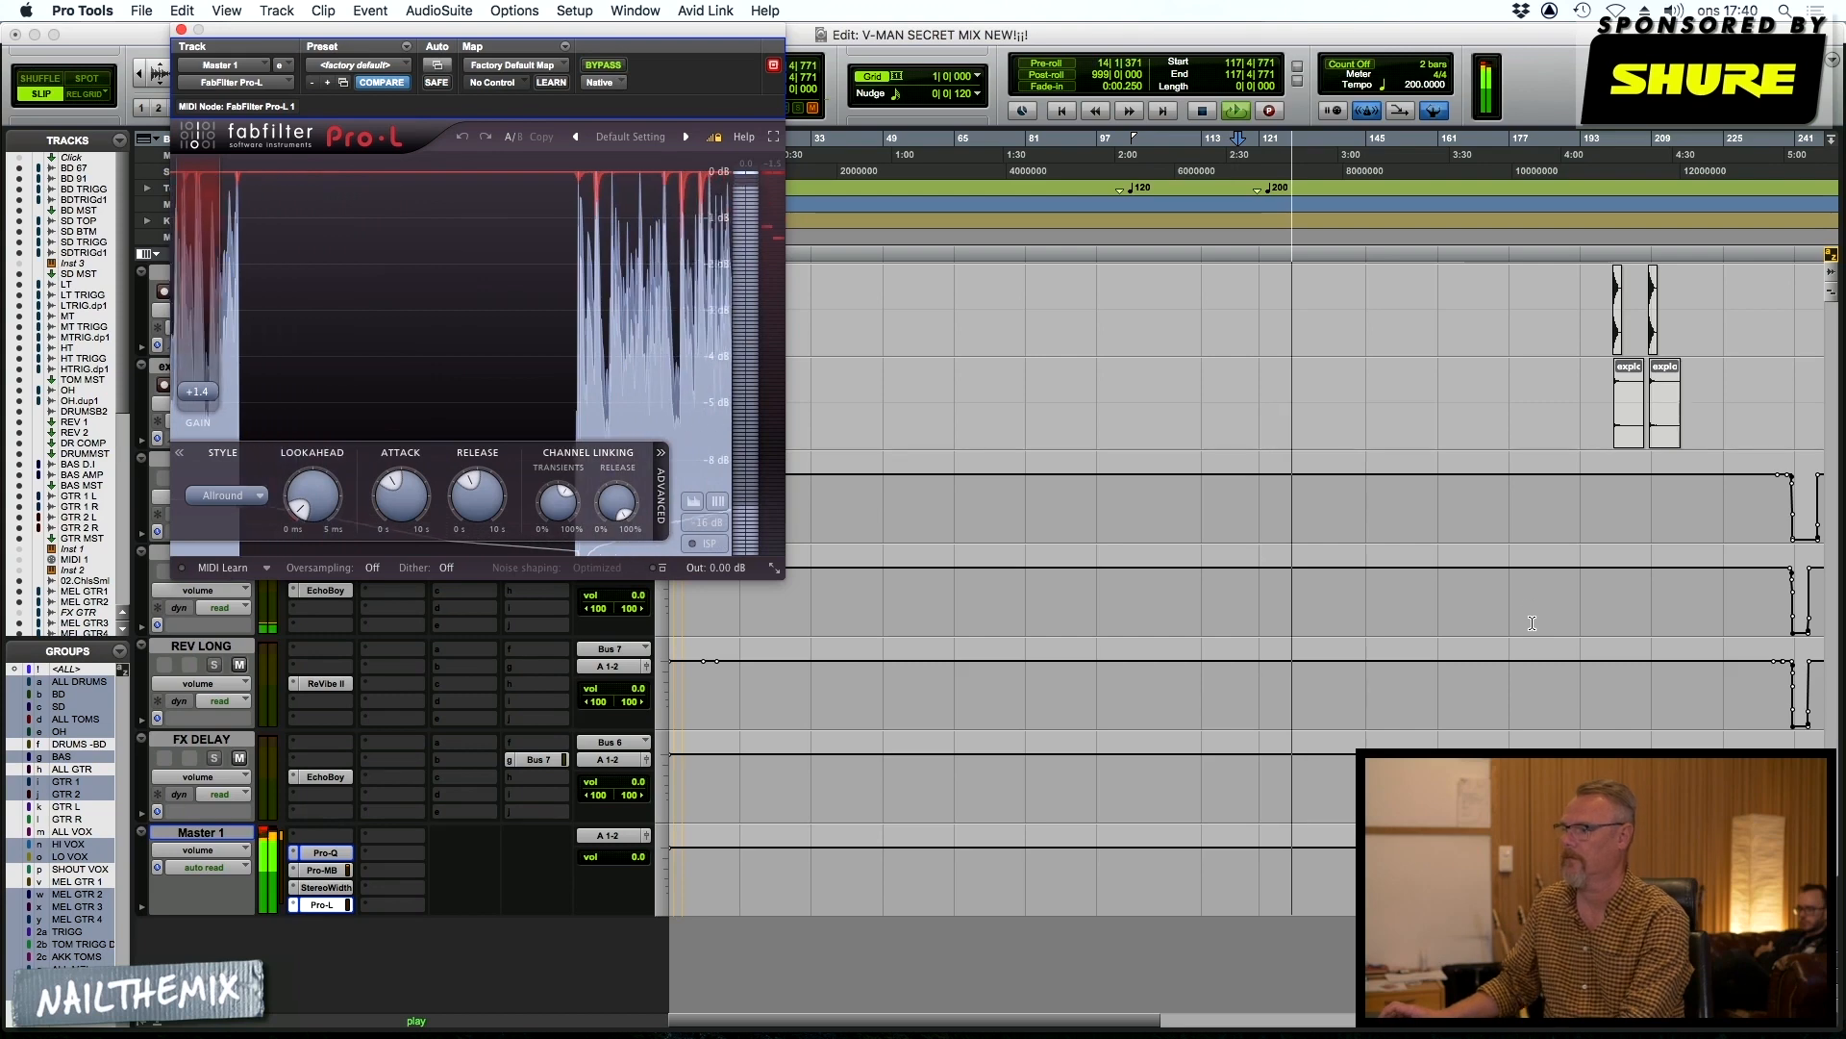
{"action": "scroll", "coordinate": [1492, 614], "scroll_direction": "up", "scroll_amount": 8}
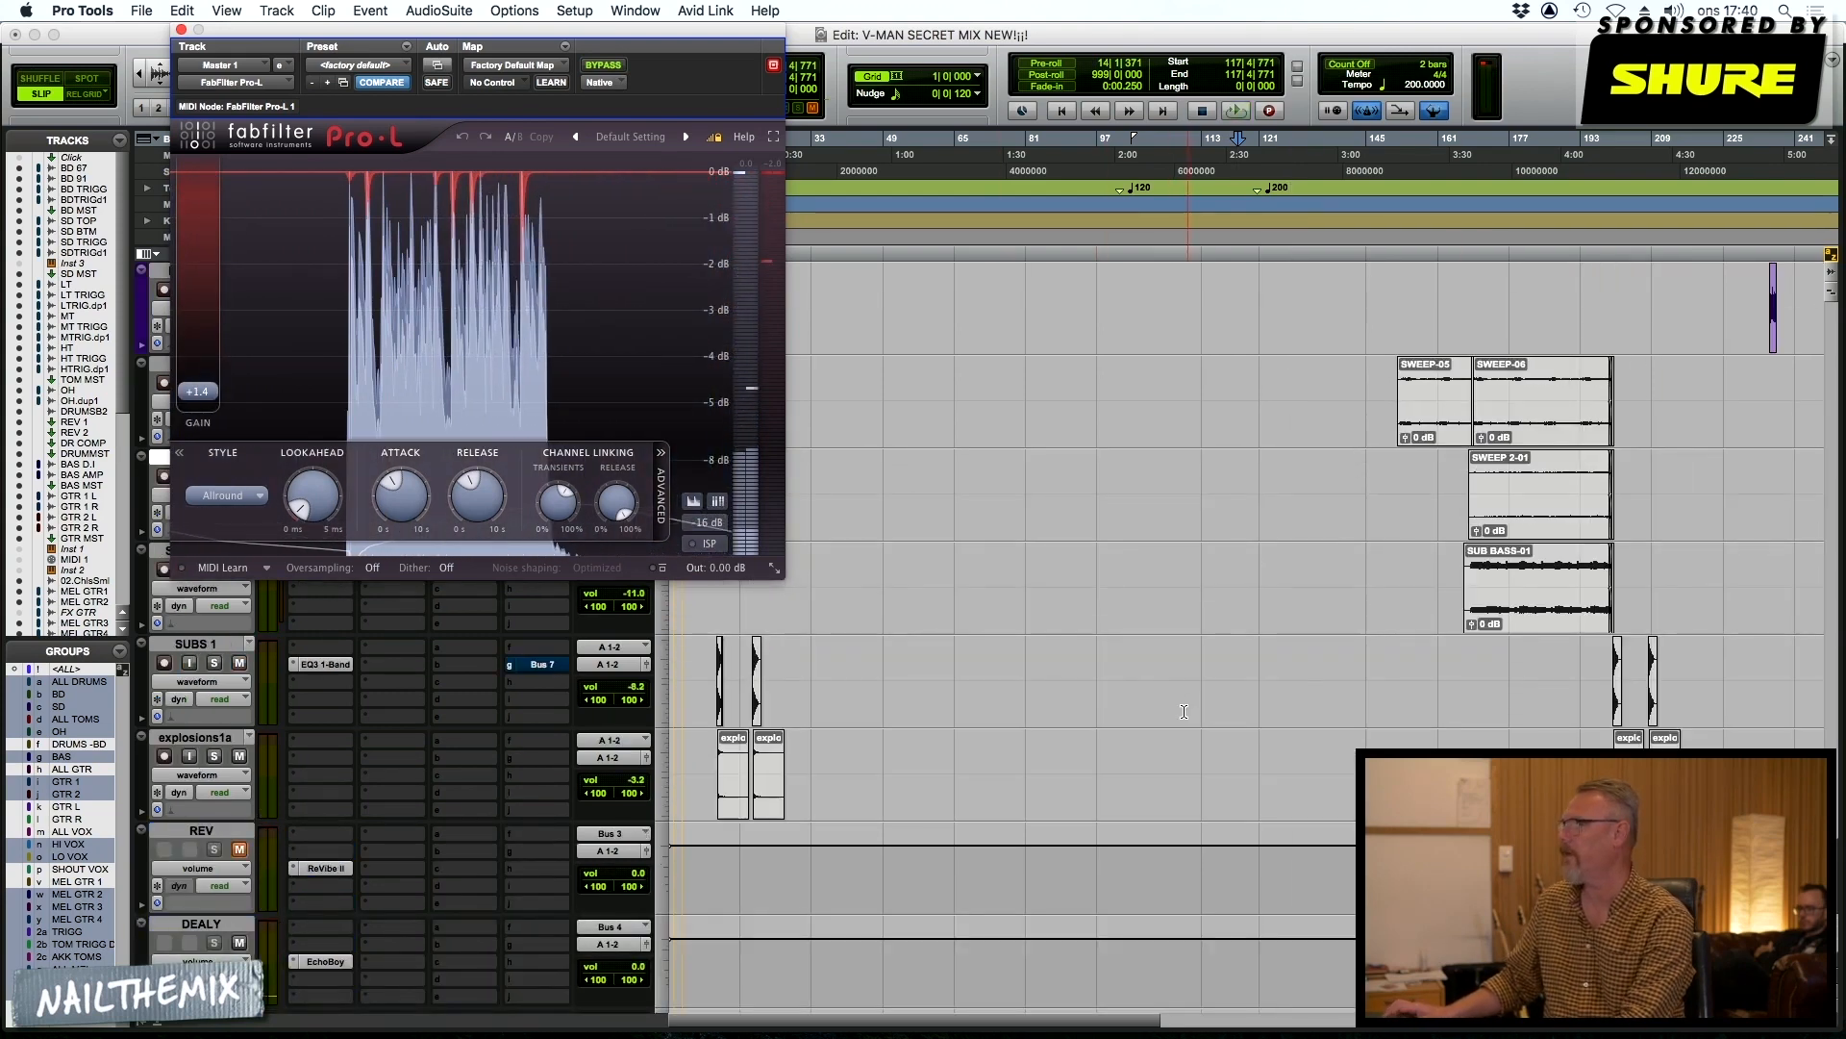
Switch to the Mix window and play the song to watch the channel meters and Pro-L's limiting
{"action": "key", "text": "super+equal"}
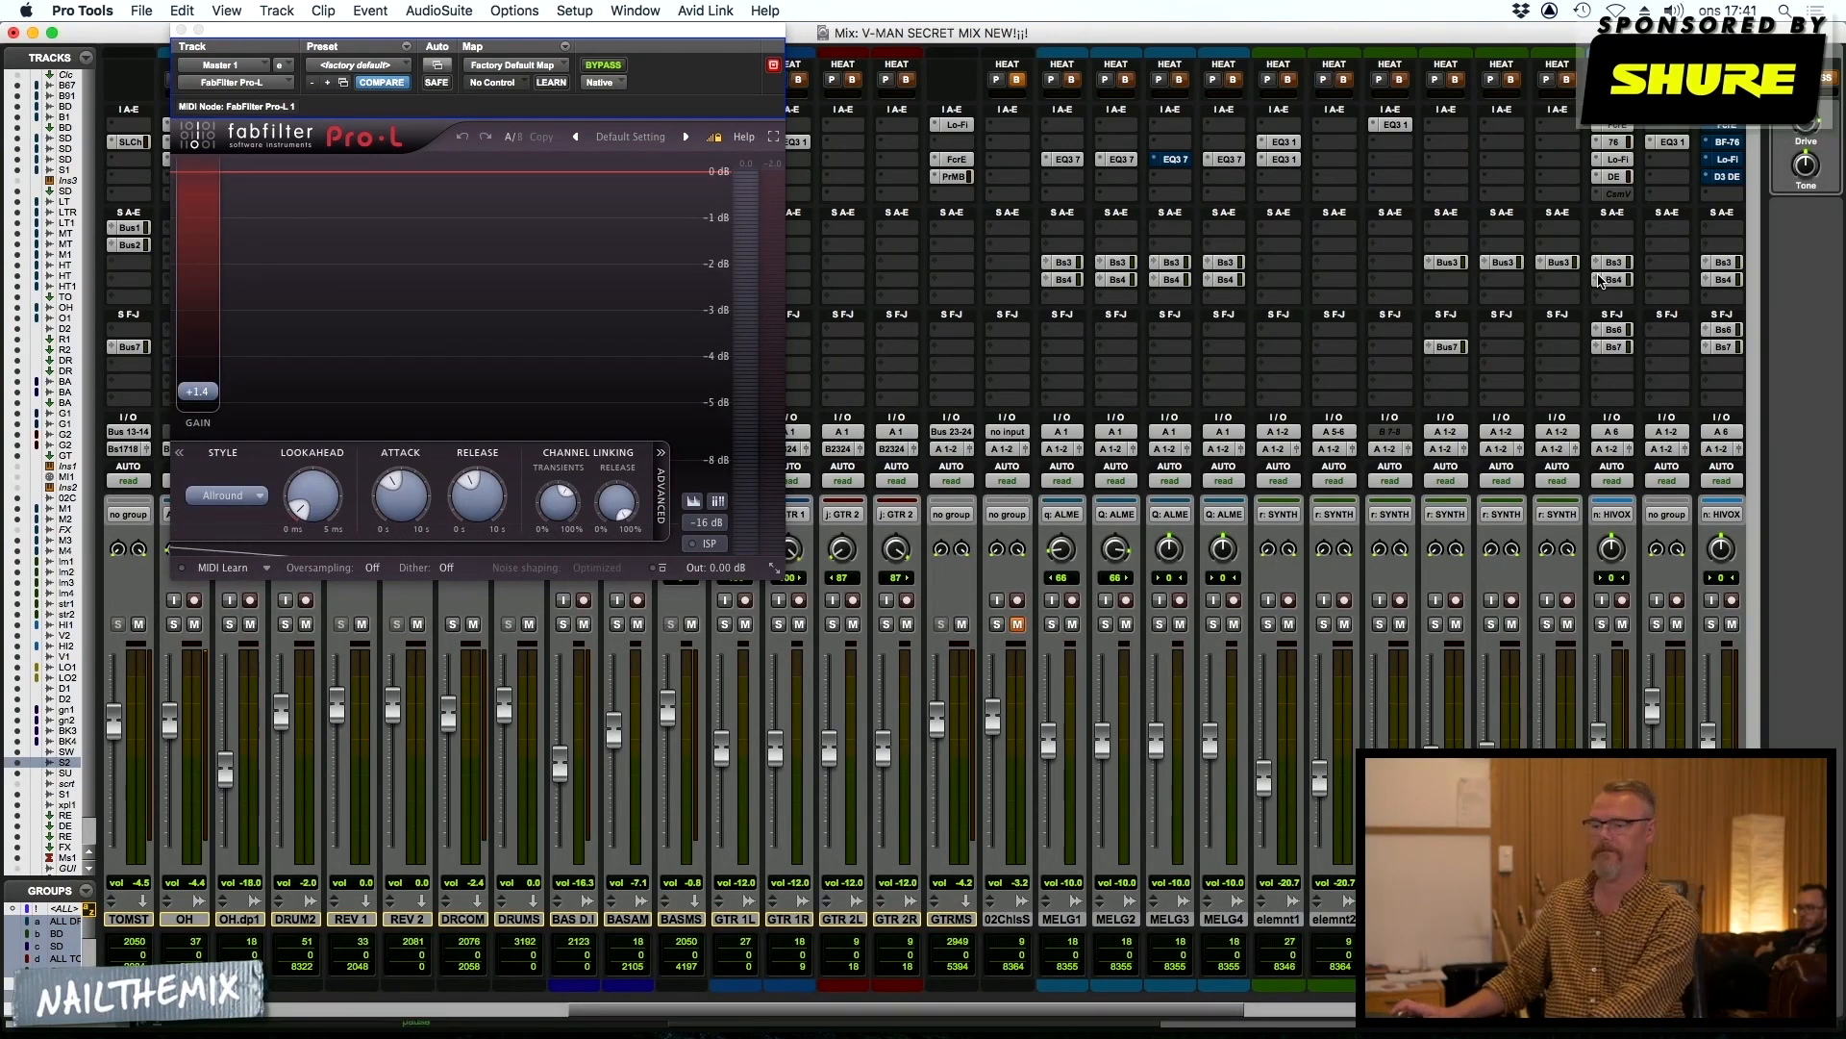
{"action": "key", "text": "space"}
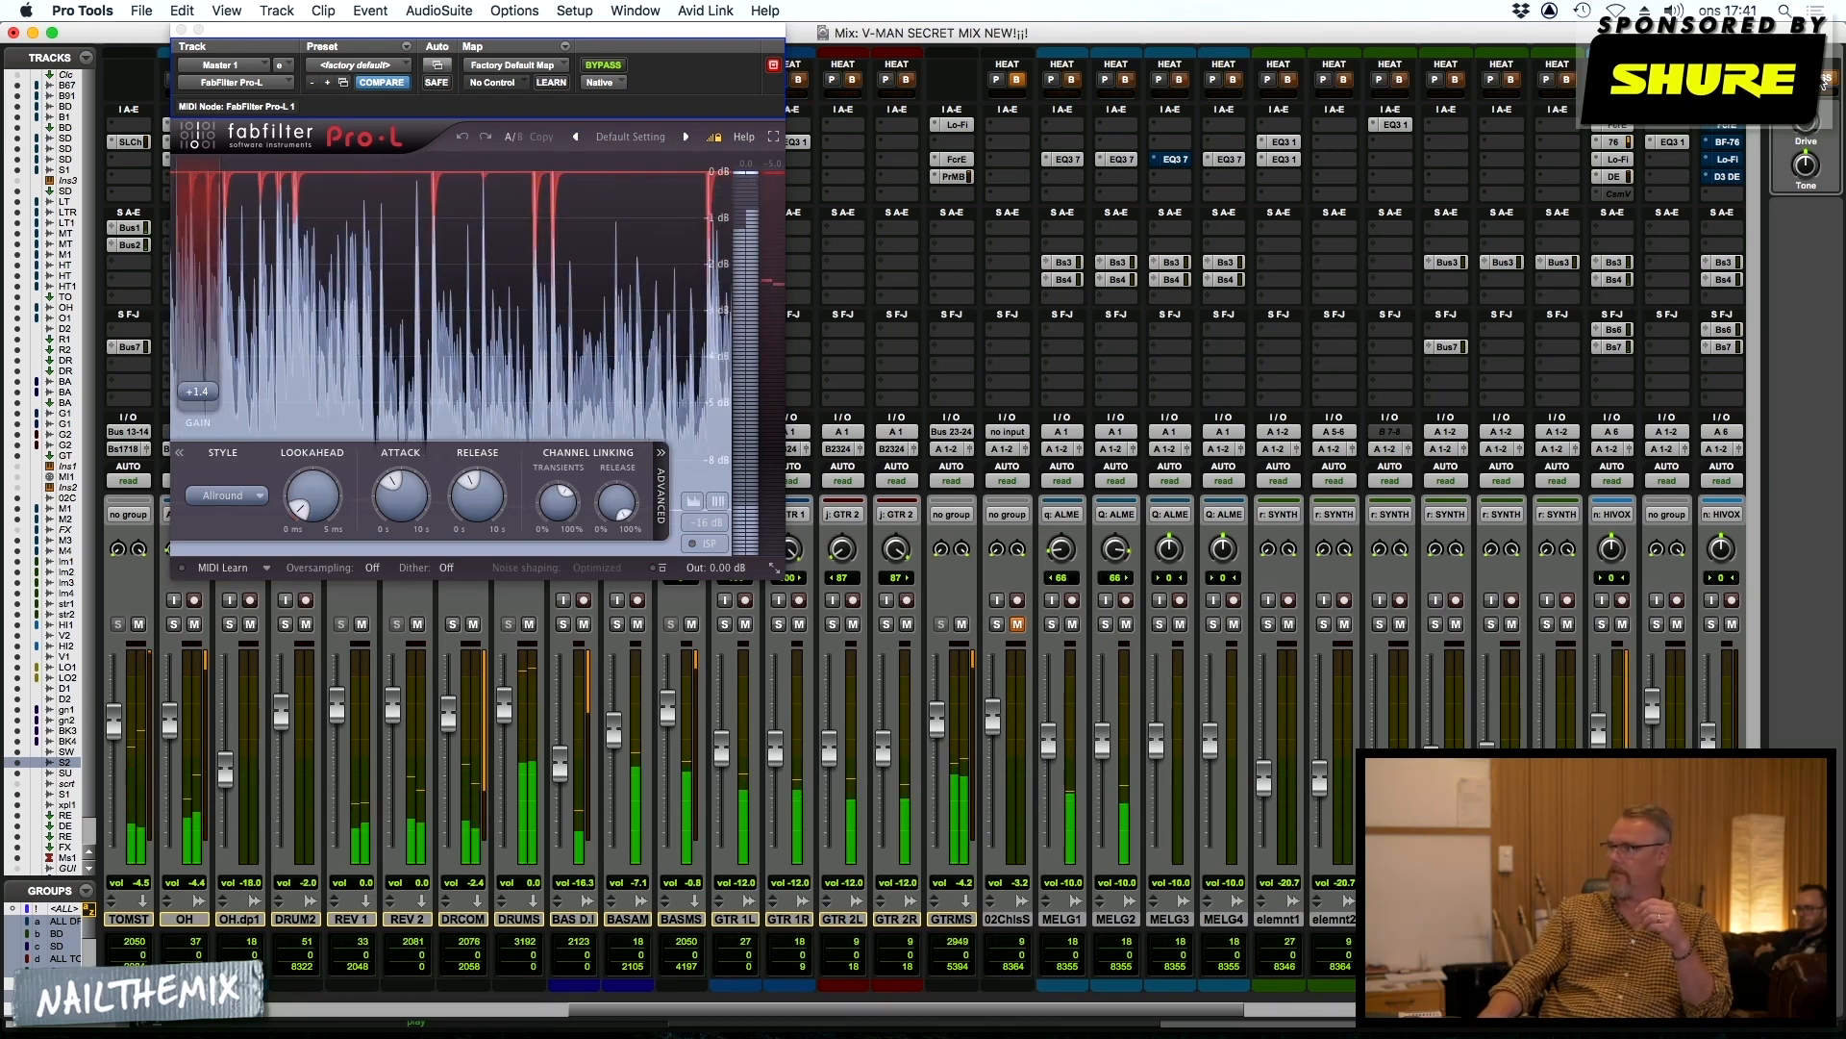
{"action": "key", "text": "space"}
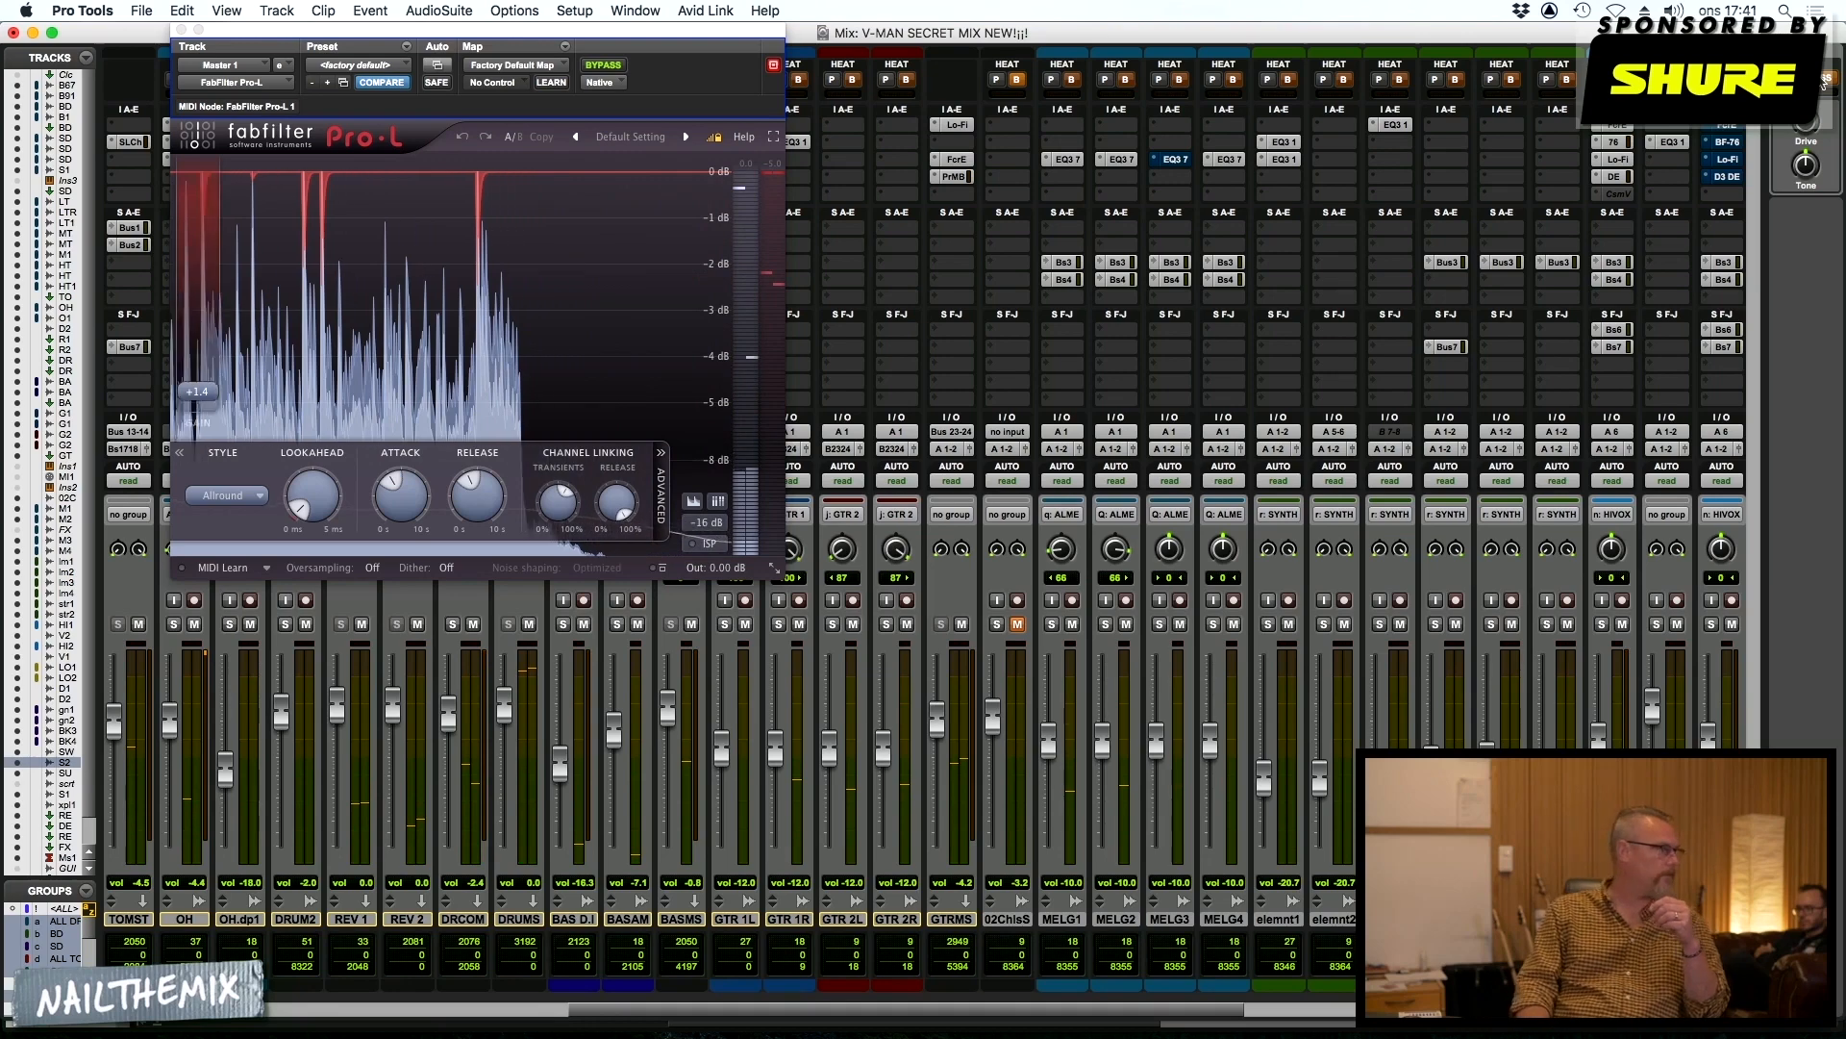